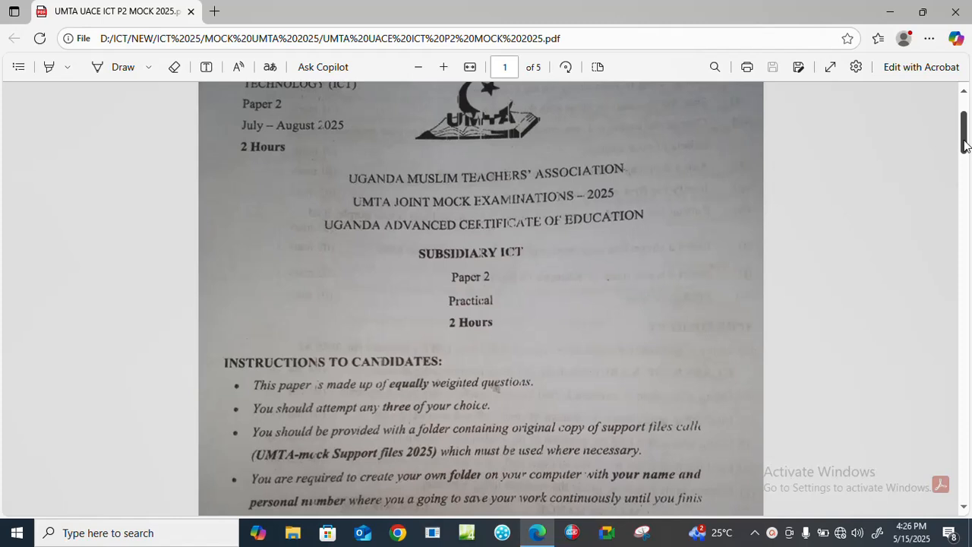
Read question 4 (DATABASE) in the exam paper, including the Employee and School tables and the listed tasks.
drag(964, 144, 964, 142)
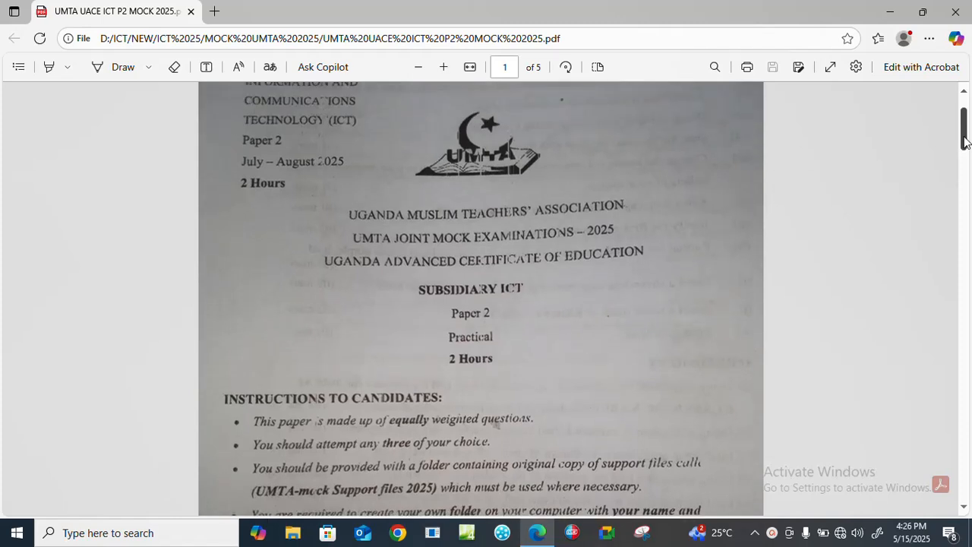
drag(965, 142, 968, 374)
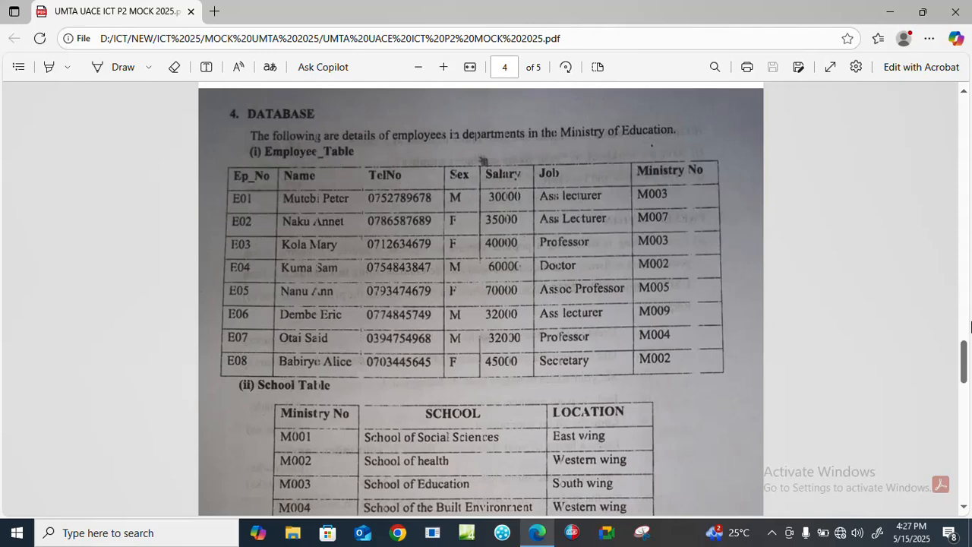
drag(965, 363, 965, 389)
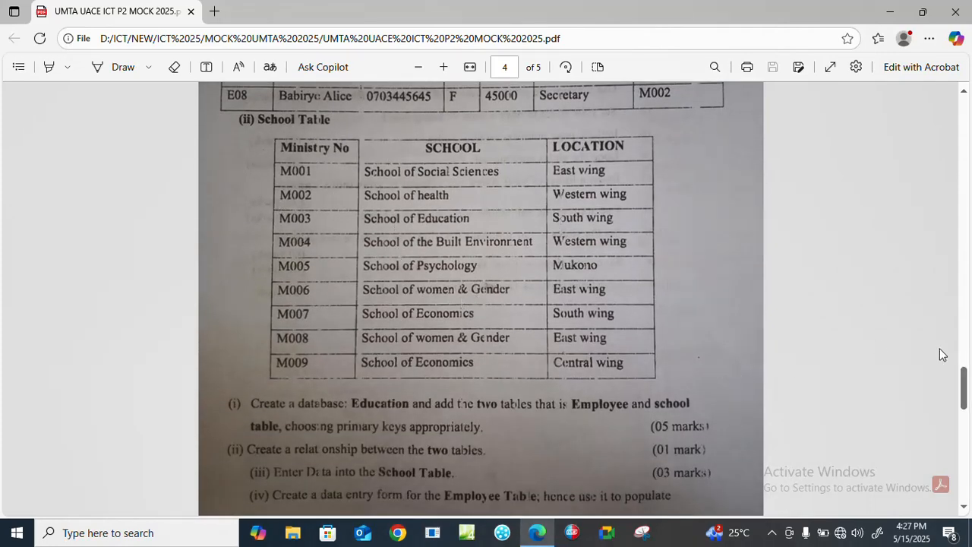
drag(963, 389, 963, 367)
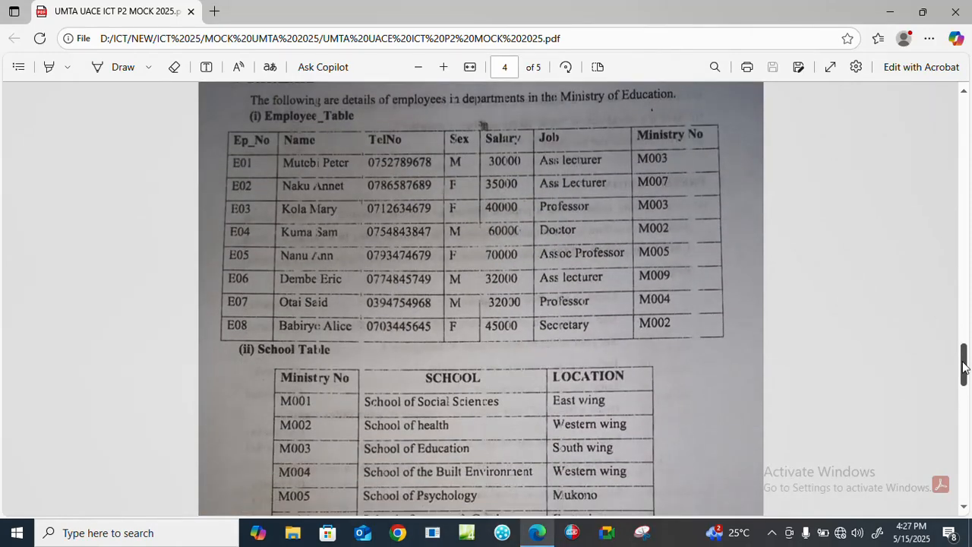
drag(963, 367, 966, 423)
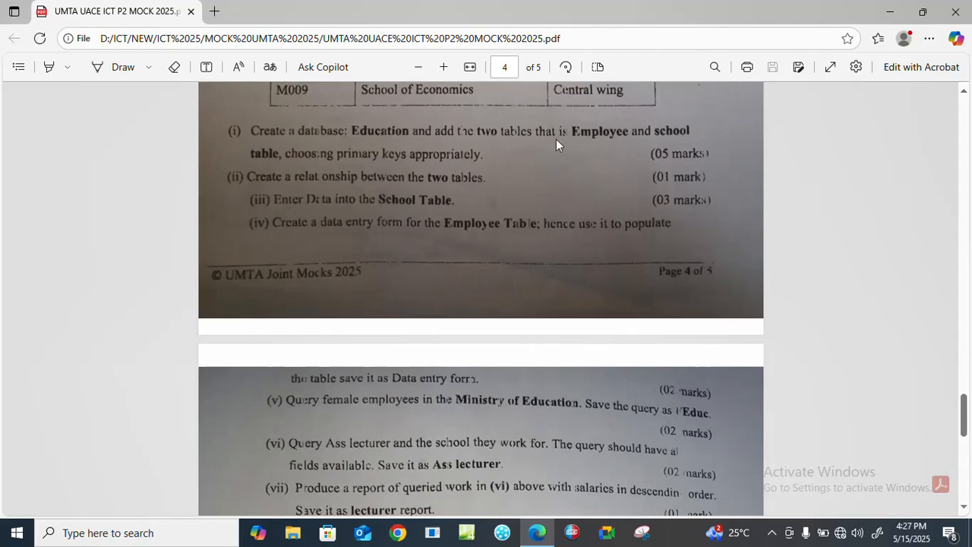
Leave the exam paper, refresh the desktop and open the candidate's personal work folder.
click(889, 11)
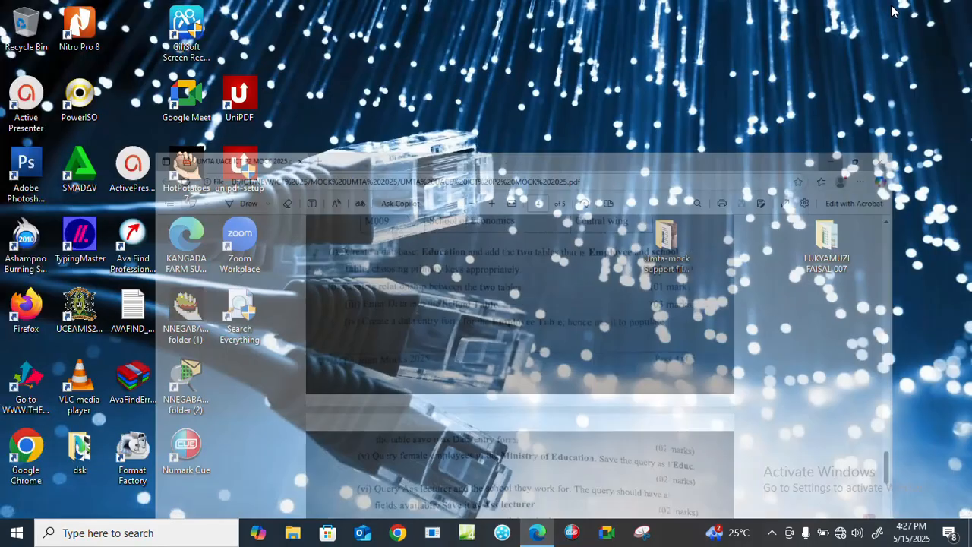
right_click(418, 163)
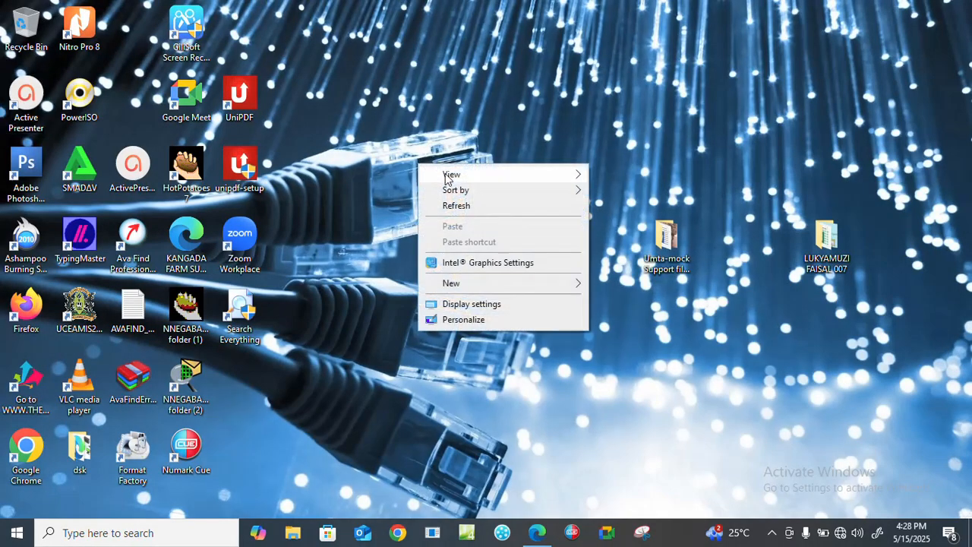
click(486, 205)
double_click(834, 240)
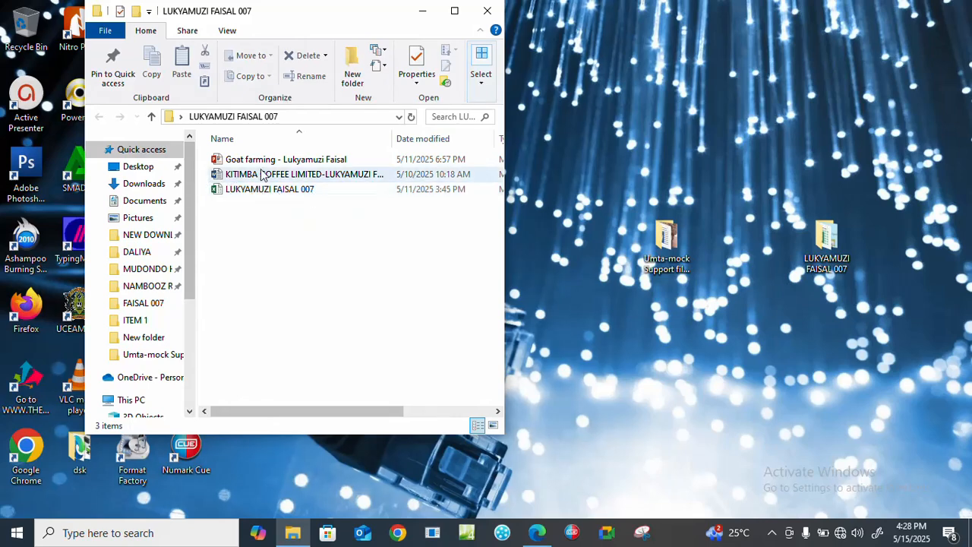
Create a new Microsoft Access database named Education in the candidate's folder.
right_click(250, 213)
mouse_move(293, 372)
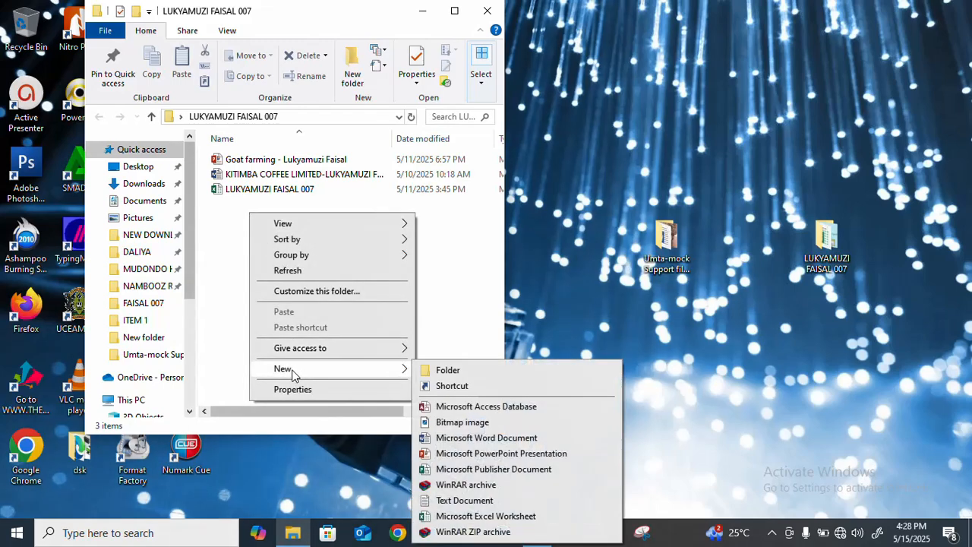
click(456, 409)
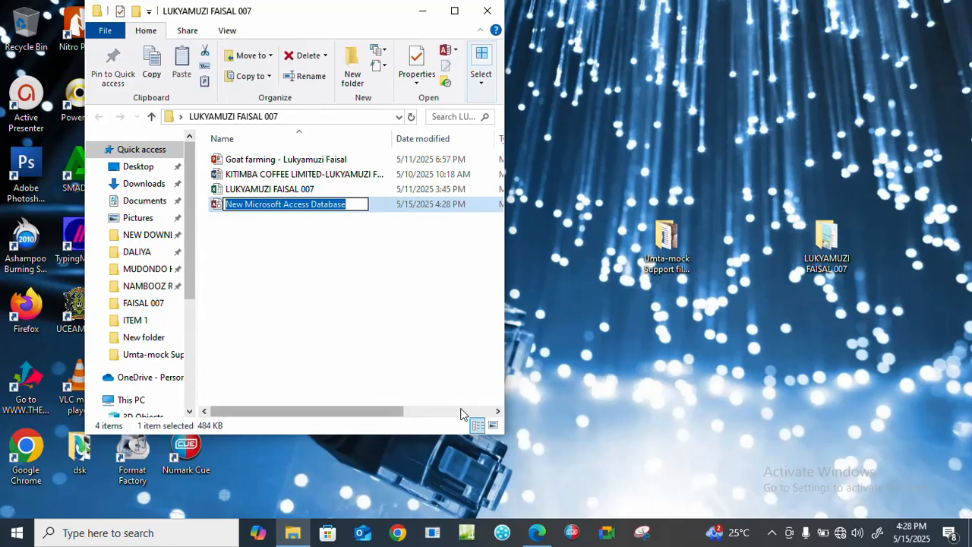
text(E)
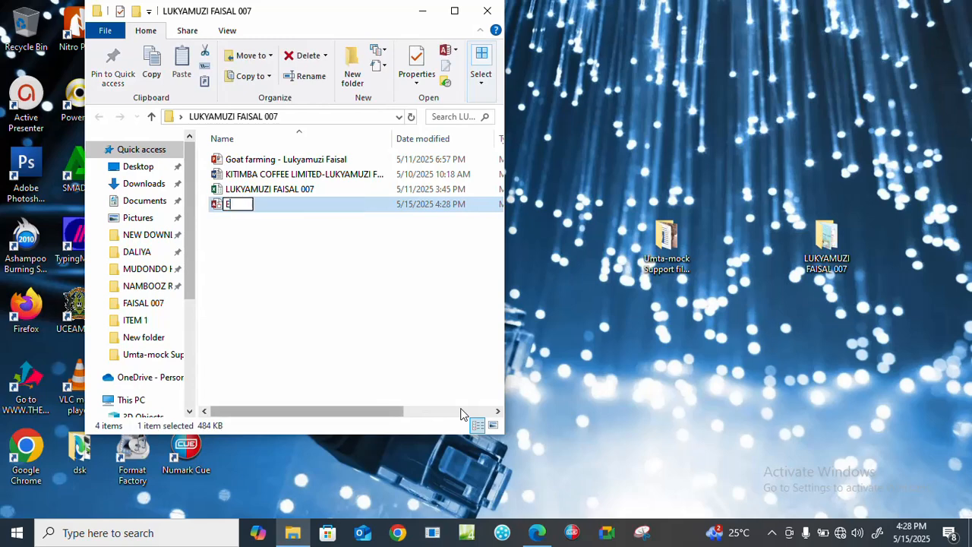
text(ducation)
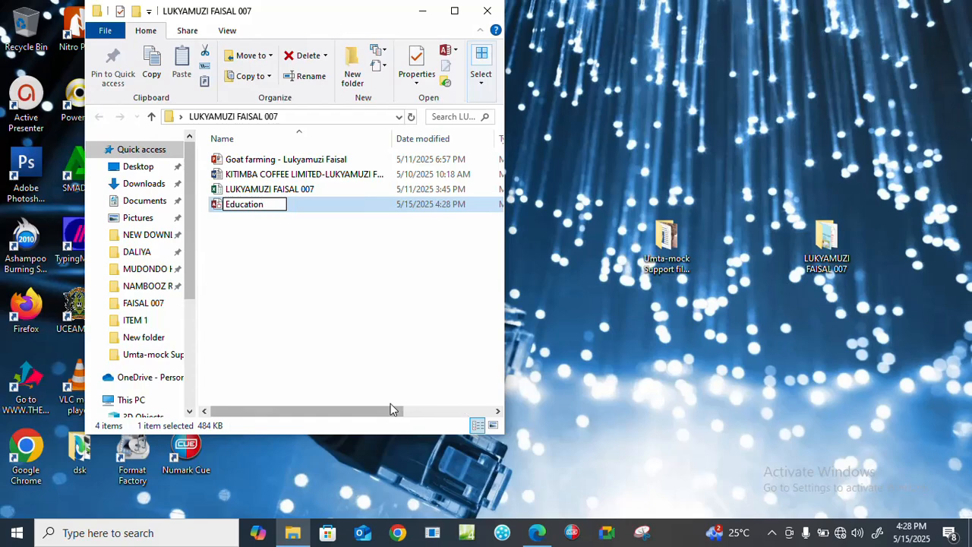
key(Return)
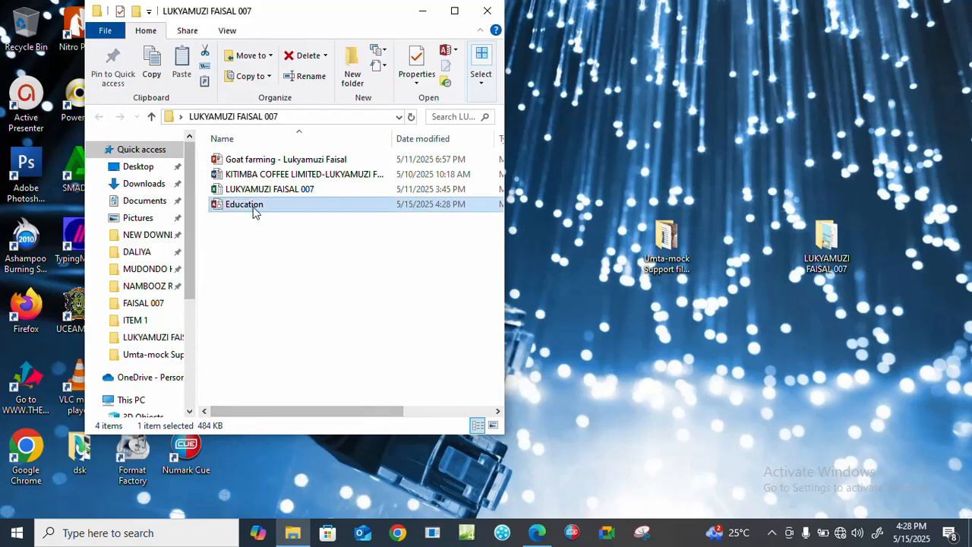
Open the Education database in Access and dismiss the Office activation wizard and the security warning.
double_click(254, 207)
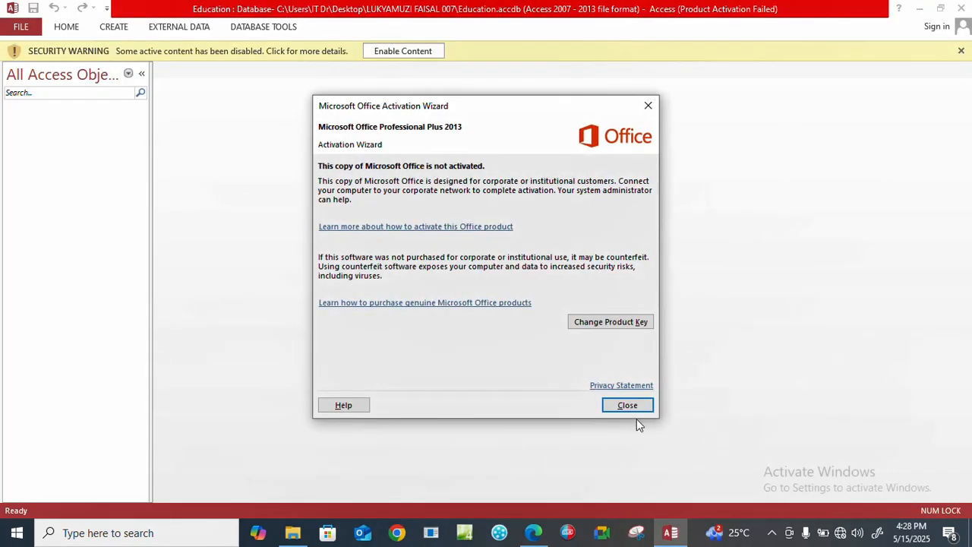
click(627, 407)
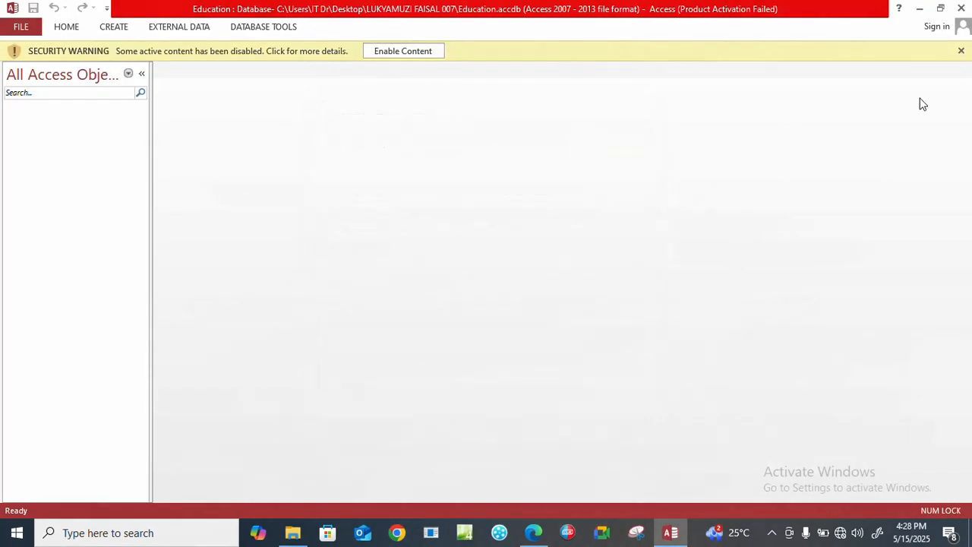
click(961, 51)
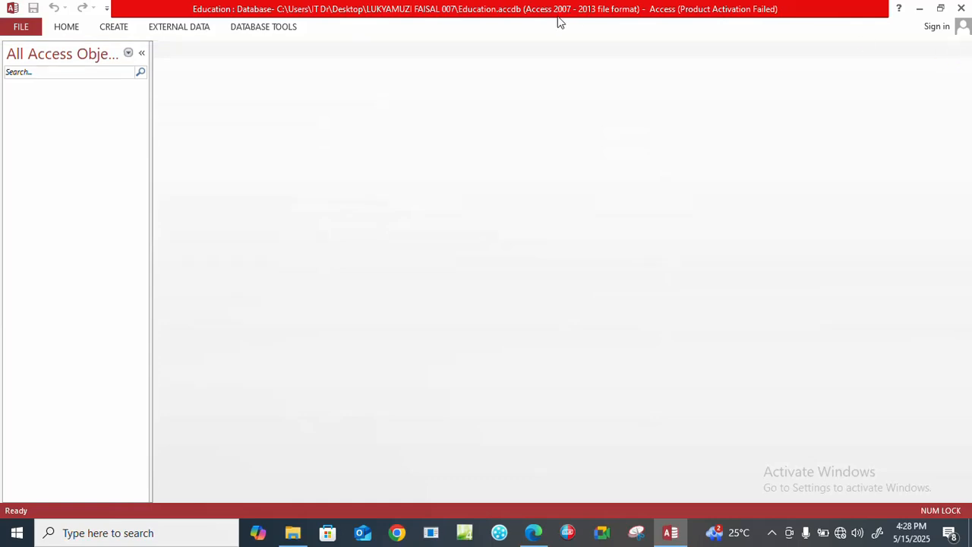
Recheck the database tasks in the exam PDF in Edge and start a new table in Design view in Access.
click(107, 29)
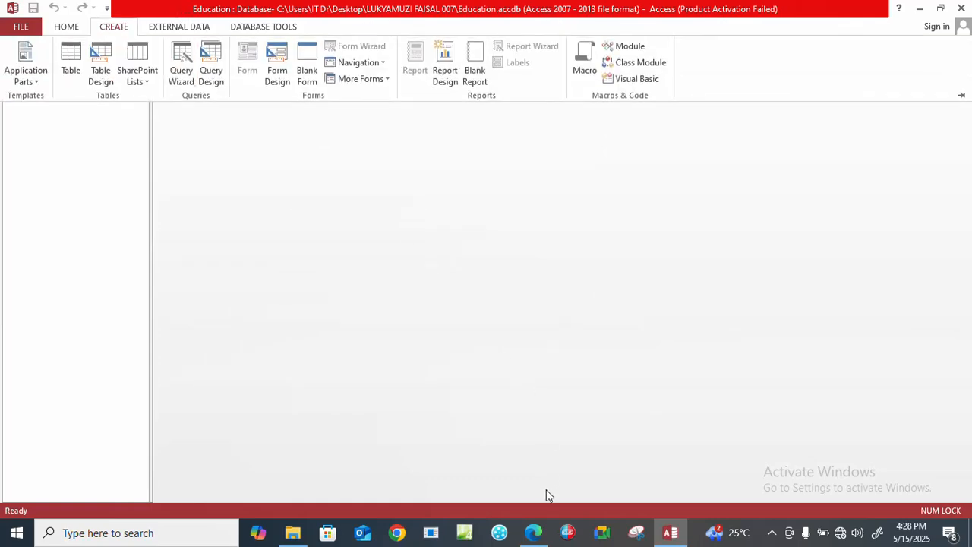
click(534, 532)
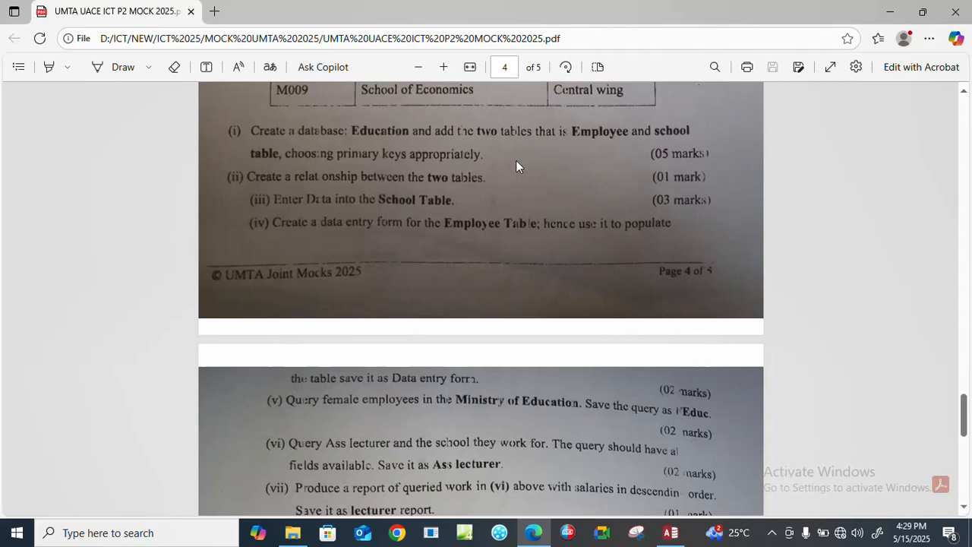
click(889, 17)
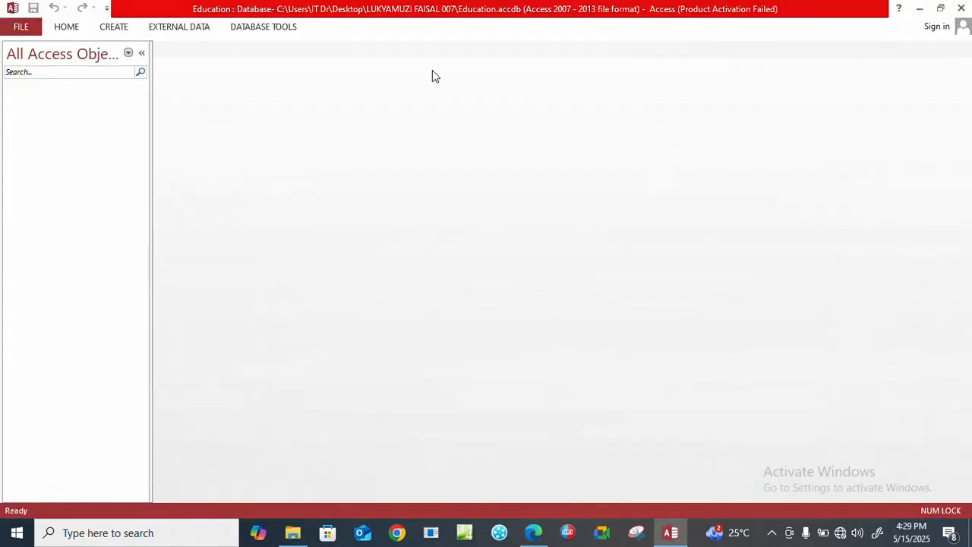
click(116, 28)
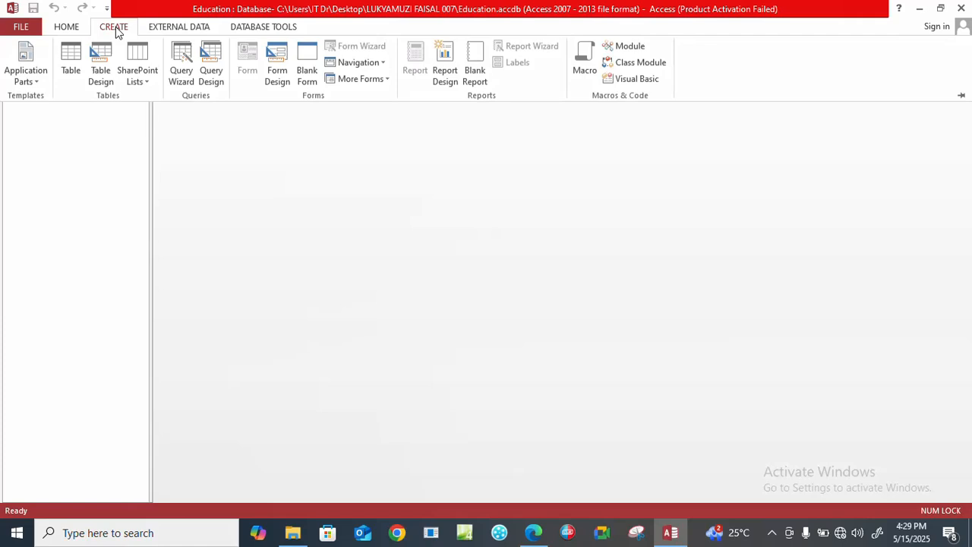
click(101, 65)
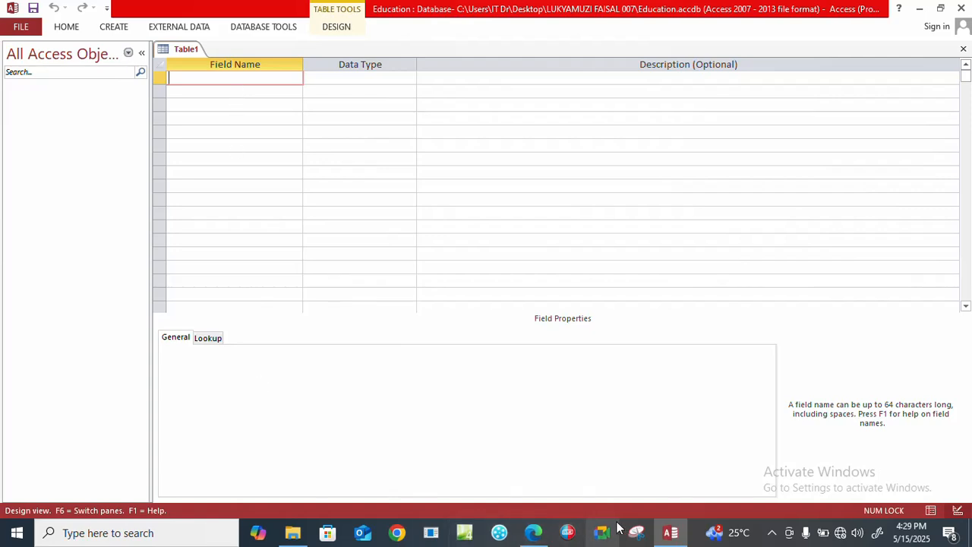
Look up the Employee table's column headings in the exam PDF in Edge and return to the table design in Access.
click(538, 537)
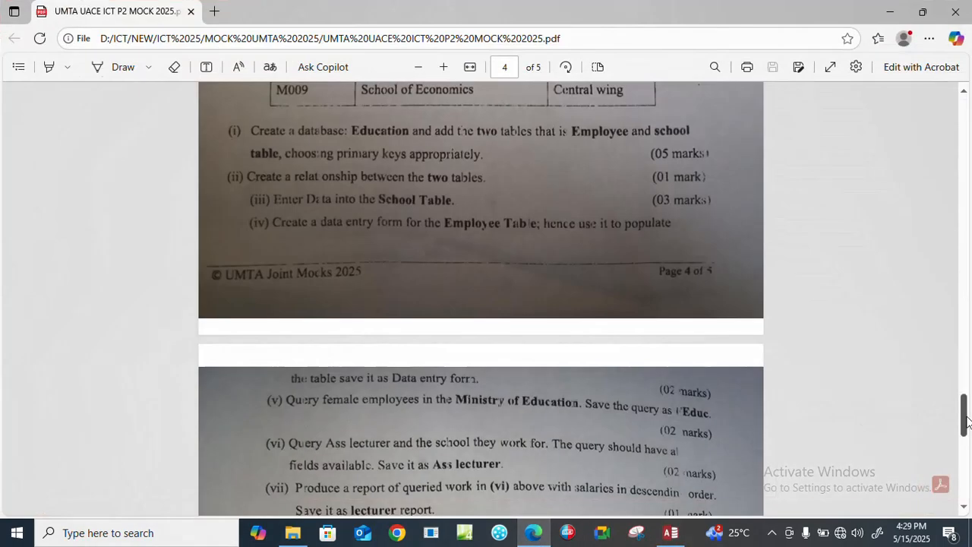
drag(967, 422, 966, 365)
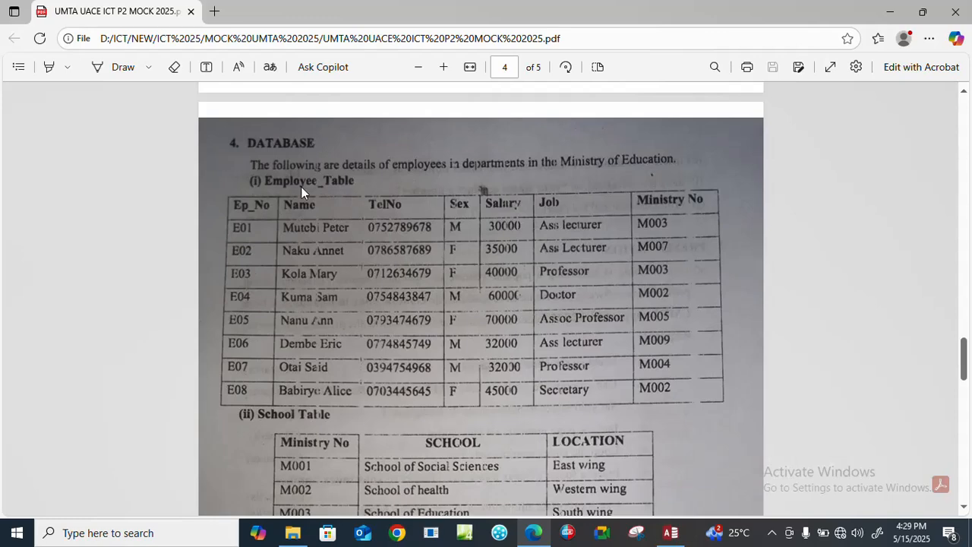
click(671, 534)
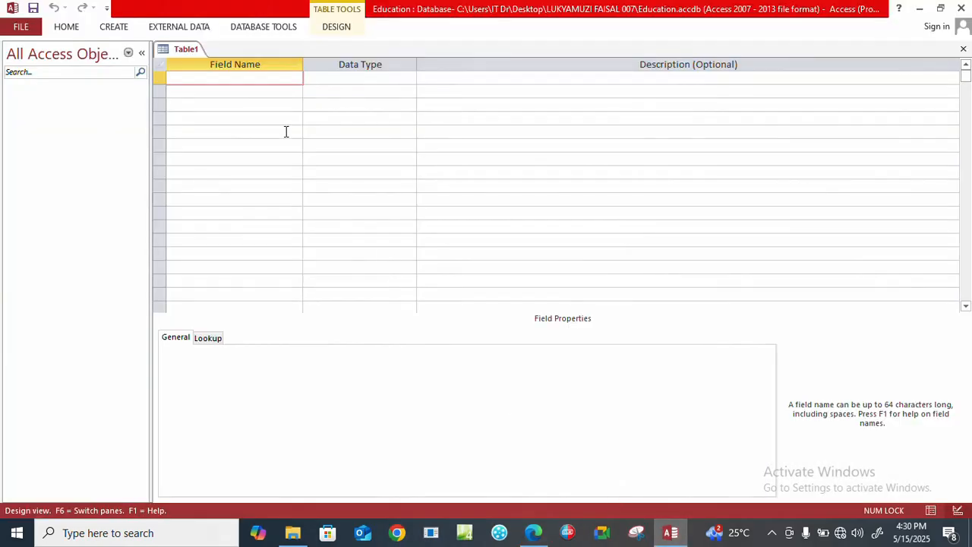
Enter Ep_No as the table's first field with the Short Text data type.
key(Caps_Lock)
text(E)
key(Caps_Lock)
text(p_)
key(Caps_Lock)
text(N)
key(Caps_Lock)
text(o)
click(369, 78)
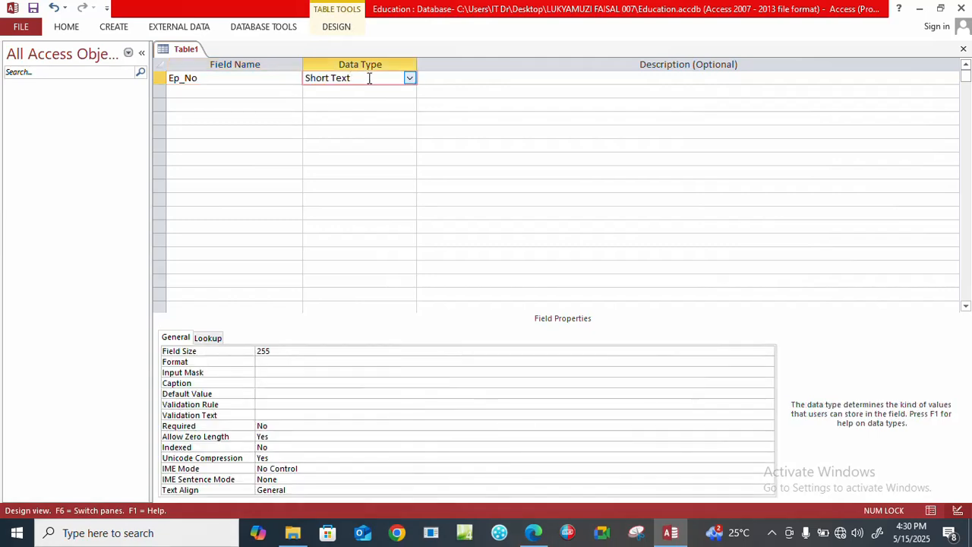
Add a Name field with the Short Text data type below Ep_No, accepting the reserved word as its name.
click(206, 92)
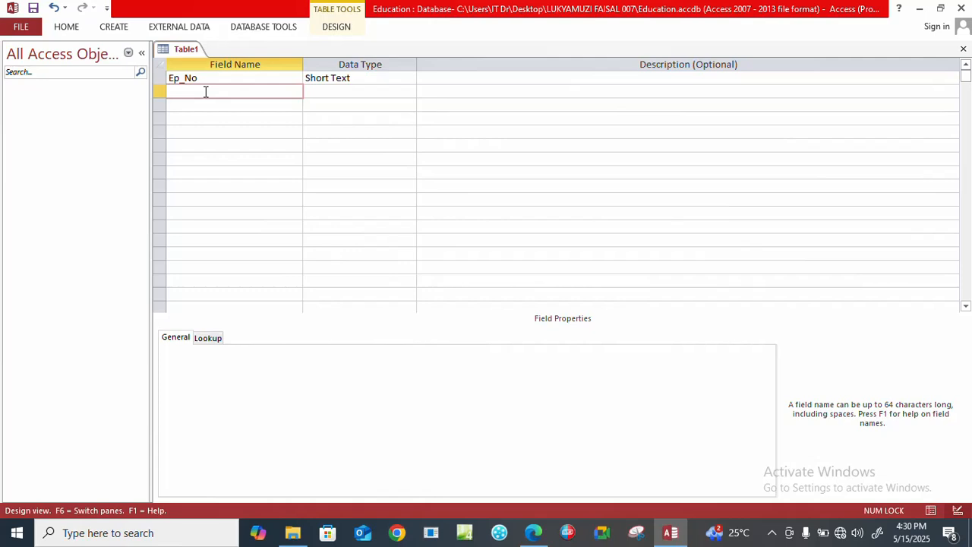
text(Name)
click(342, 92)
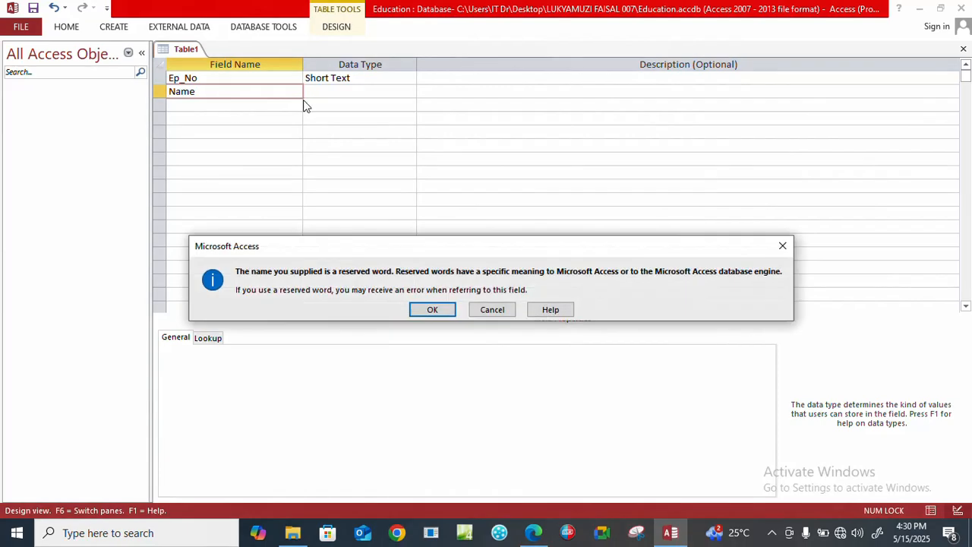
click(418, 308)
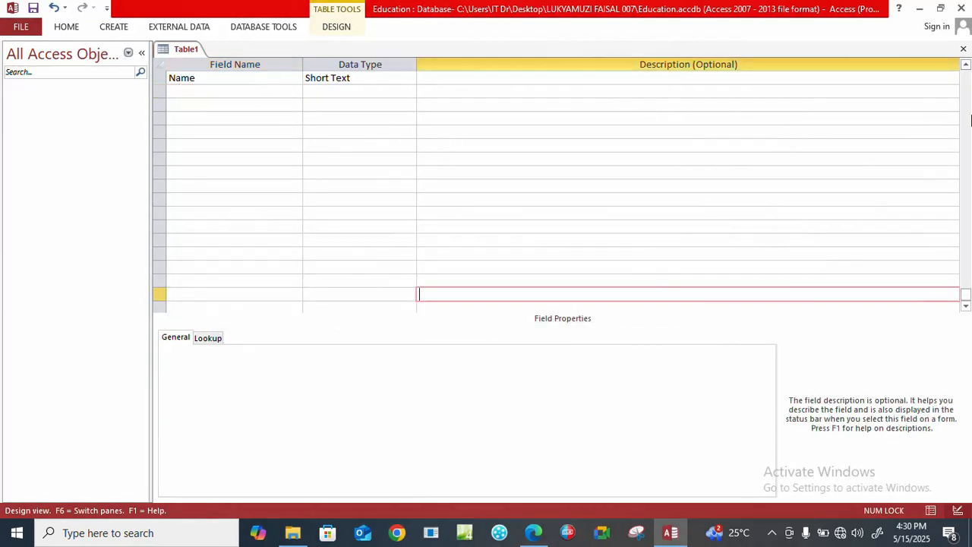
click(966, 298)
drag(966, 303, 964, 178)
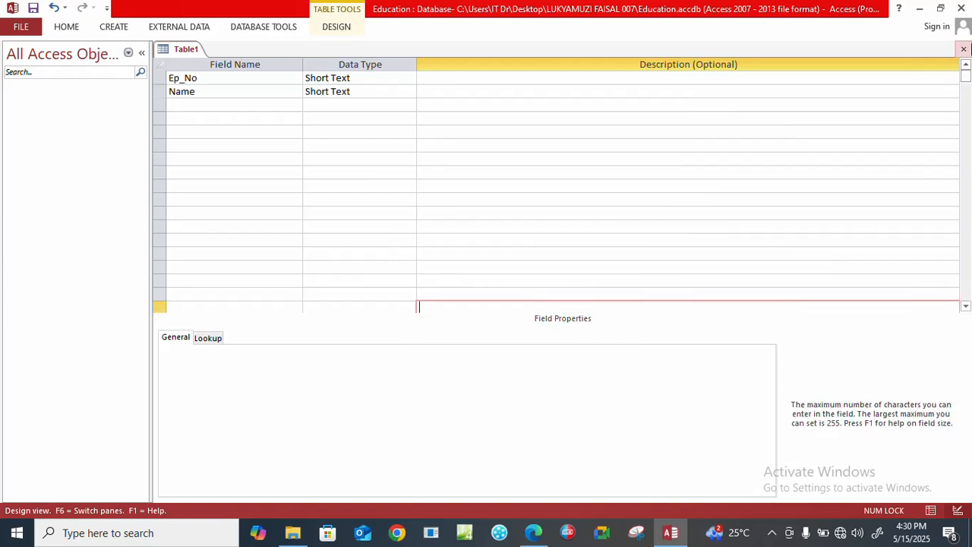
Add a TelNo field with the Short Text data type below Name.
click(185, 107)
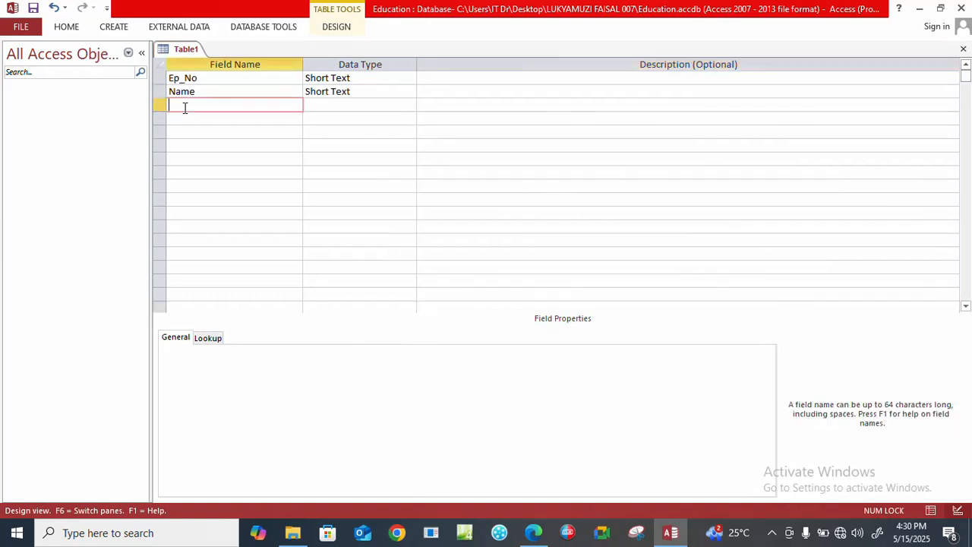
text(TelNo)
click(330, 105)
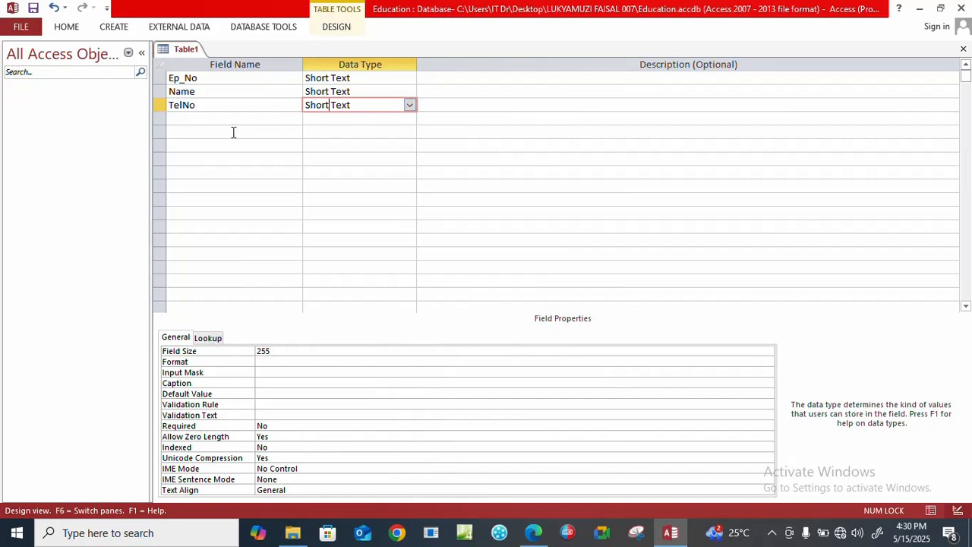
Add a Sex field with the Short Text data type below TelNo.
click(188, 118)
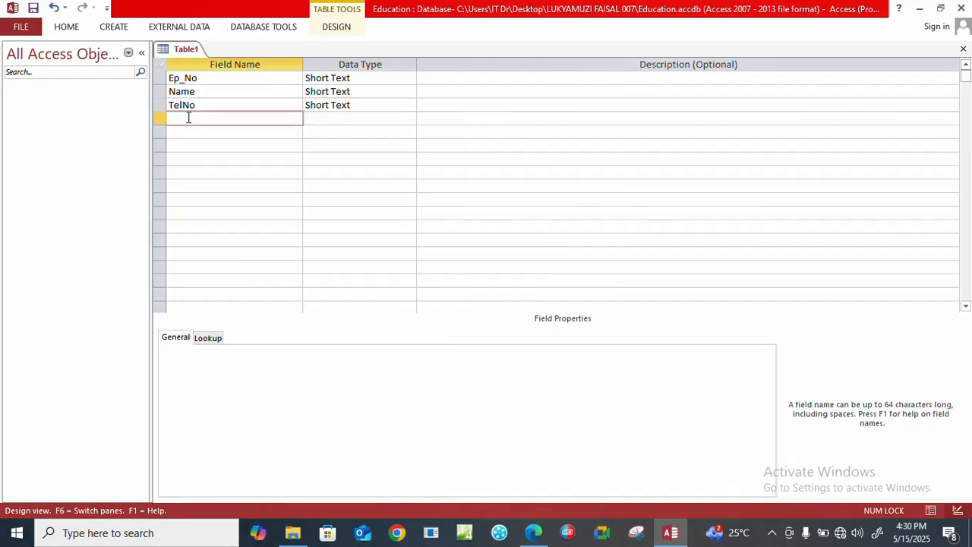
key(Caps_Lock)
text(S)
key(Caps_Lock)
text(ex)
click(338, 119)
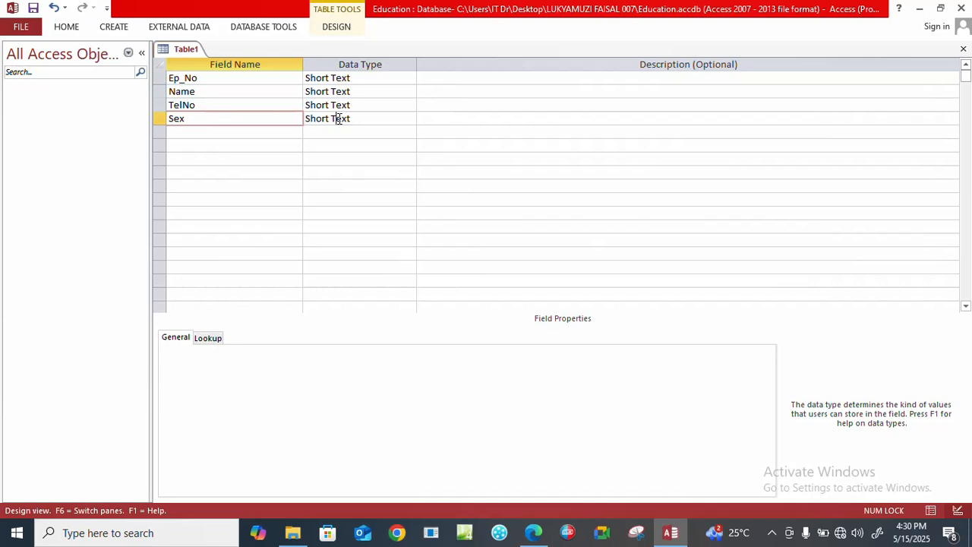
Add a Salary field with the Number data type below Sex.
click(190, 132)
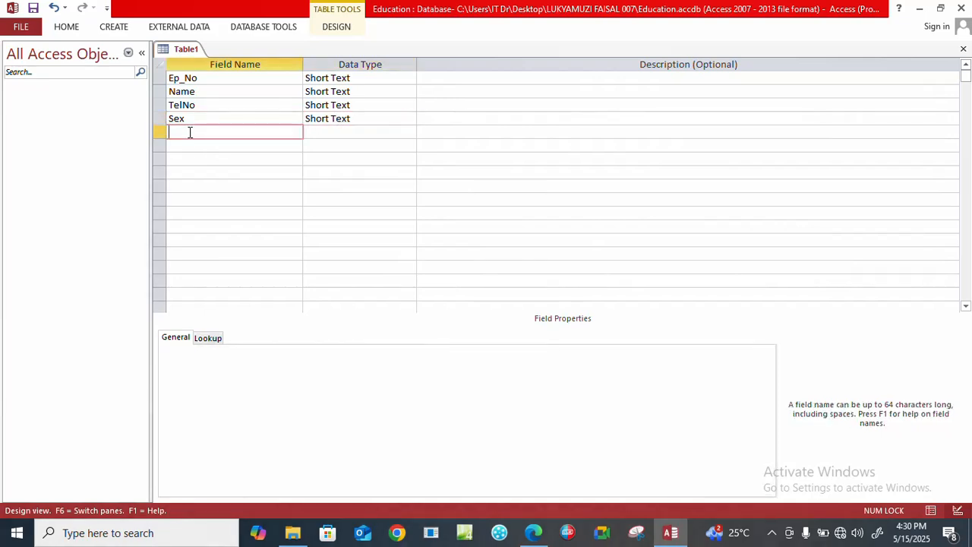
key(Caps_Lock)
text(S)
key(Caps_Lock)
text(alary)
click(335, 131)
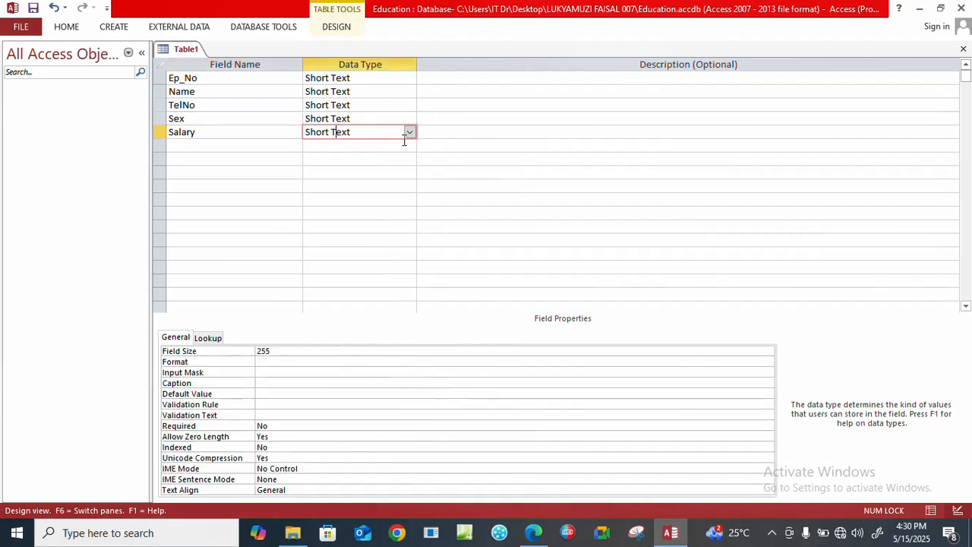
click(409, 133)
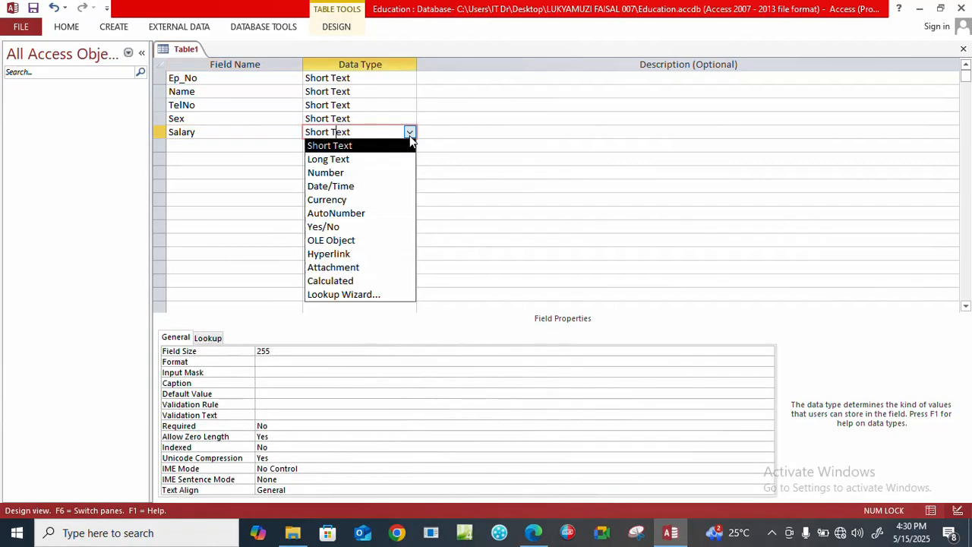
click(373, 171)
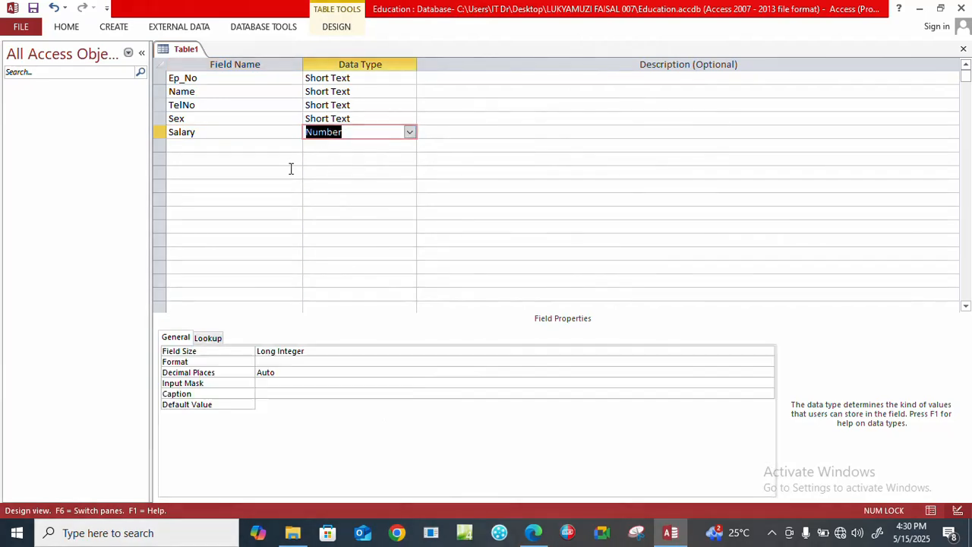
Add a Job field with the Short Text data type below Salary.
click(193, 145)
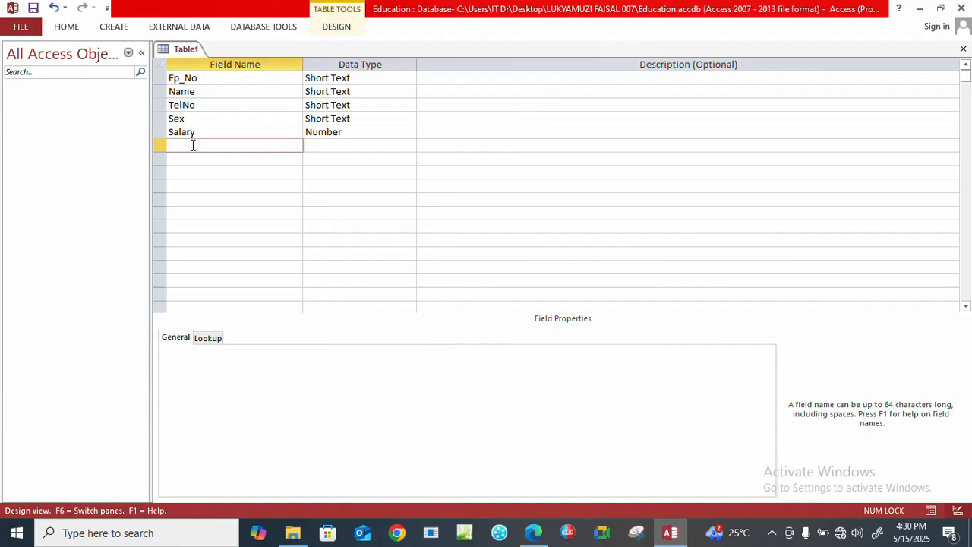
key(Caps_Lock)
text(J)
key(Caps_Lock)
text(ob)
click(328, 145)
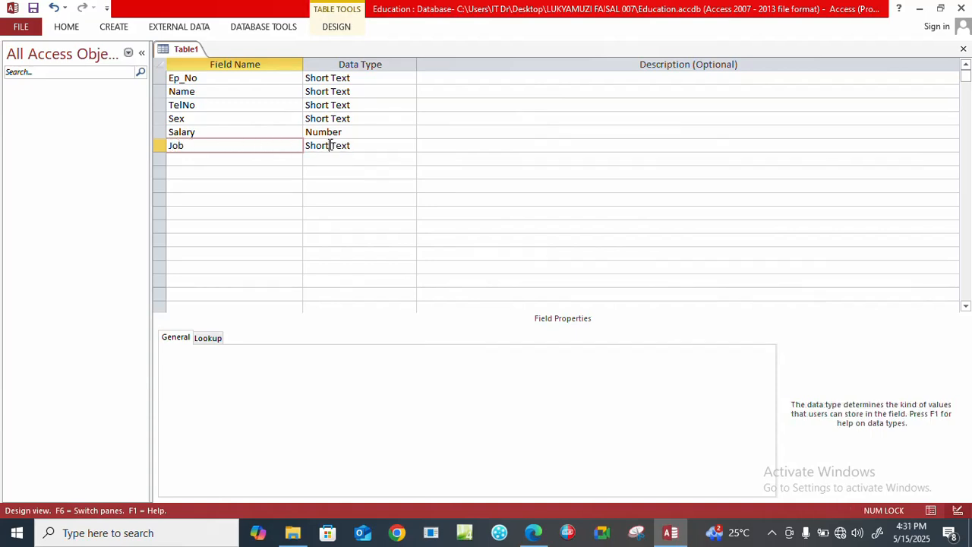
Add a Ministry No field with the Short Text data type below Job.
click(194, 159)
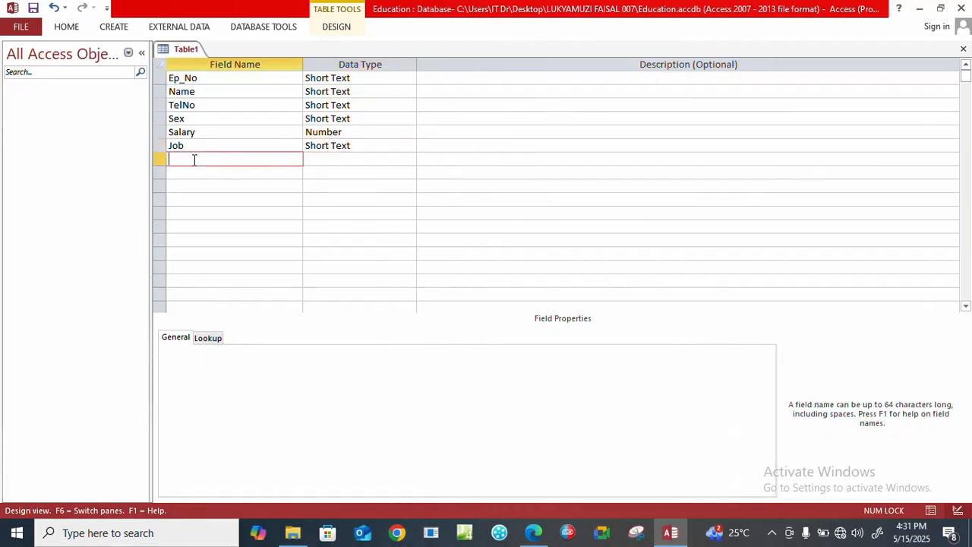
key(Caps_Lock)
text(M)
key(Caps_Lock)
text(inistry)
key(Caps_Lock)
text(N)
key(Caps_Lock)
text(o)
click(358, 160)
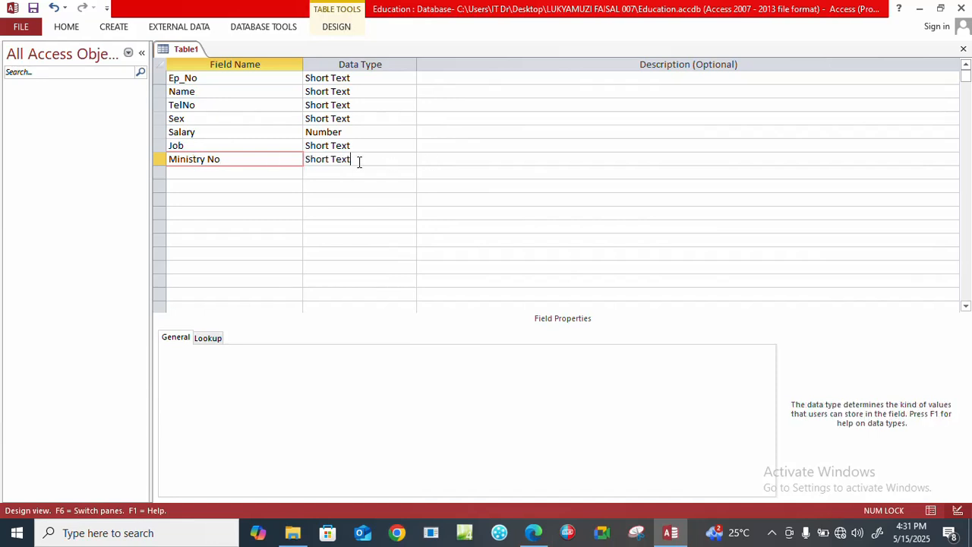
Make Ep_No the primary key of the employee table.
click(161, 77)
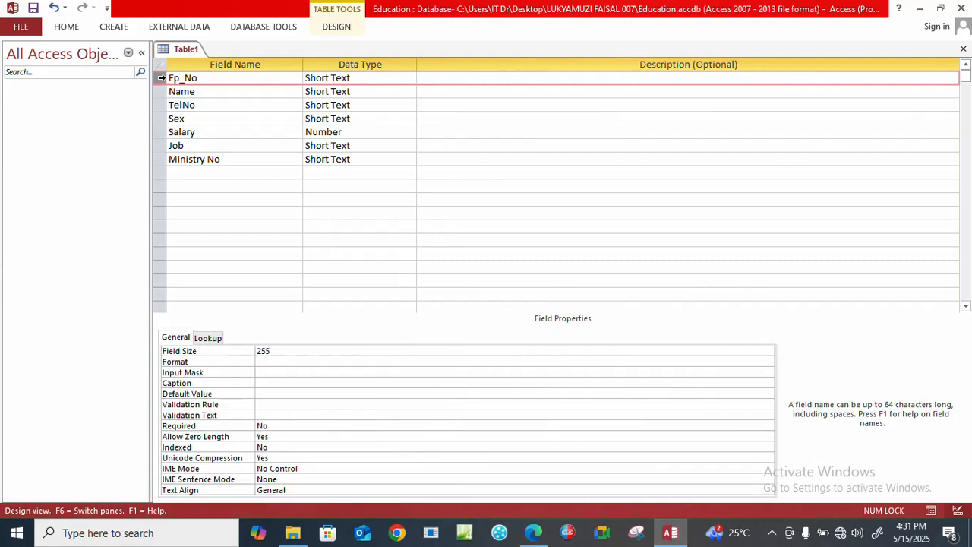
right_click(162, 78)
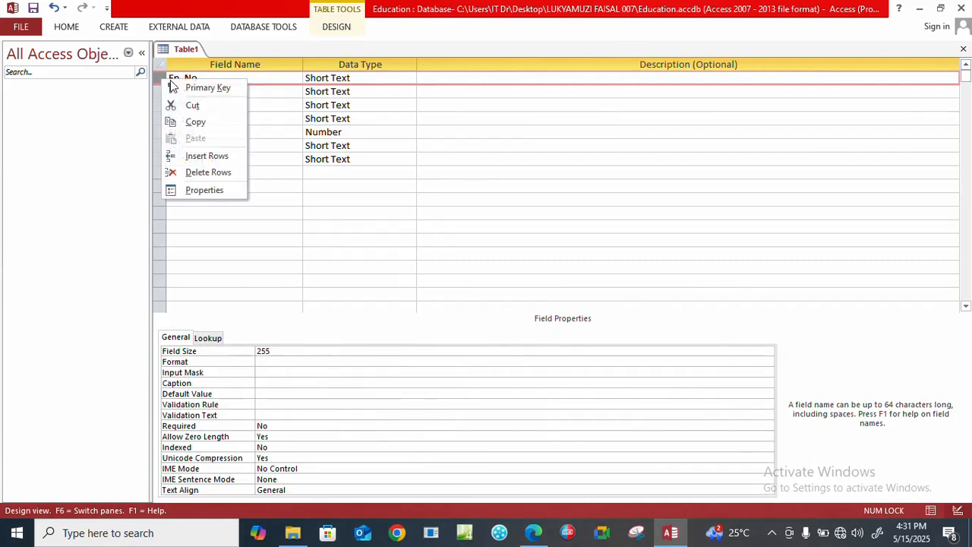
click(182, 89)
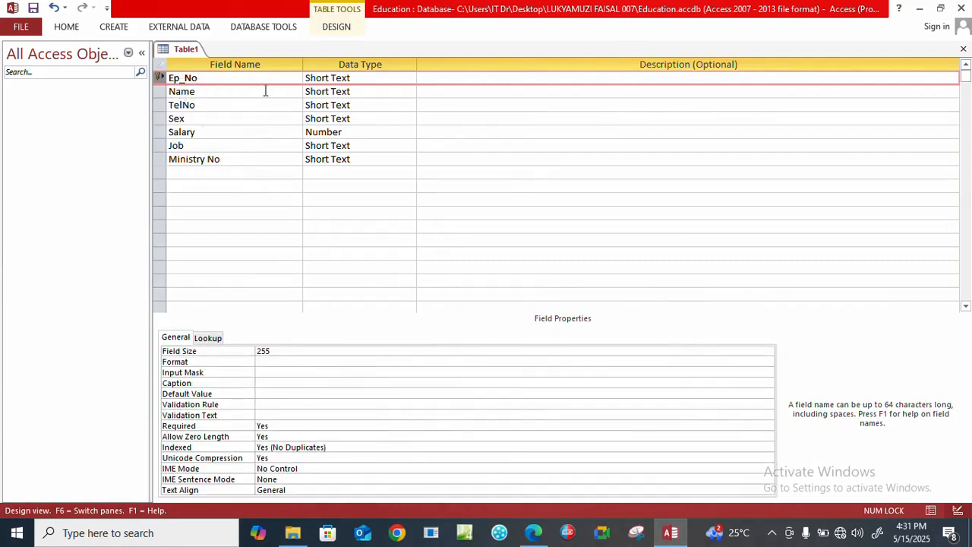
Save the table design under the name Employee_Table.
right_click(175, 47)
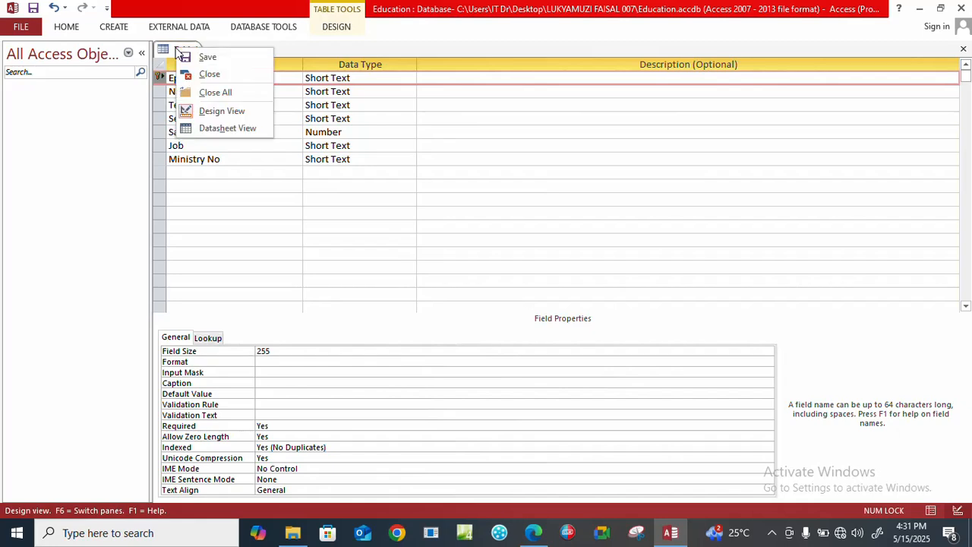
click(199, 56)
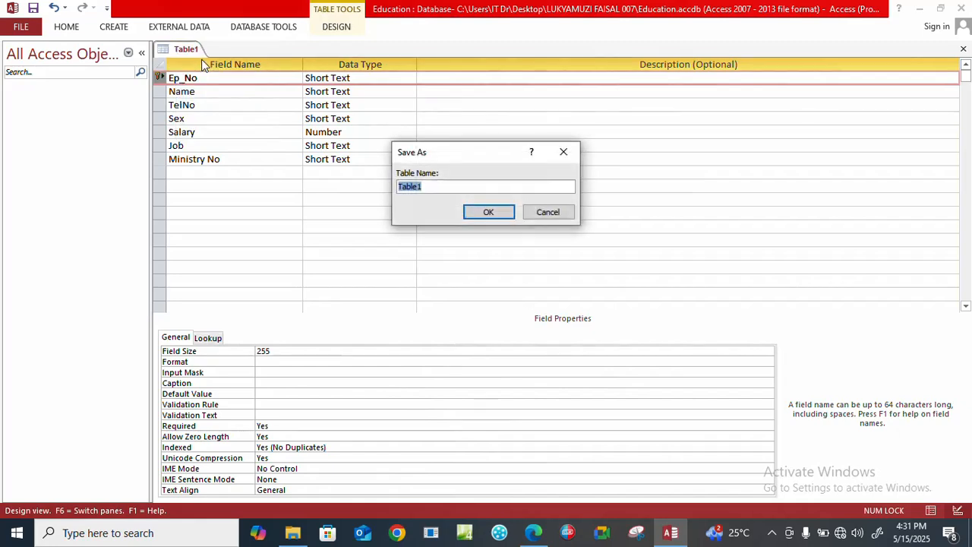
key(Caps_Lock)
text(E)
key(Caps_Lock)
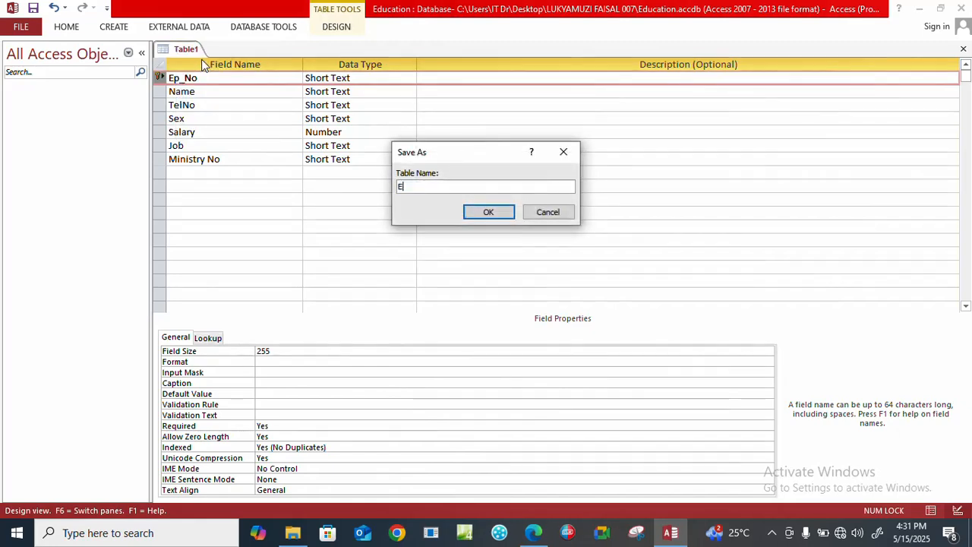
text(mployee table)
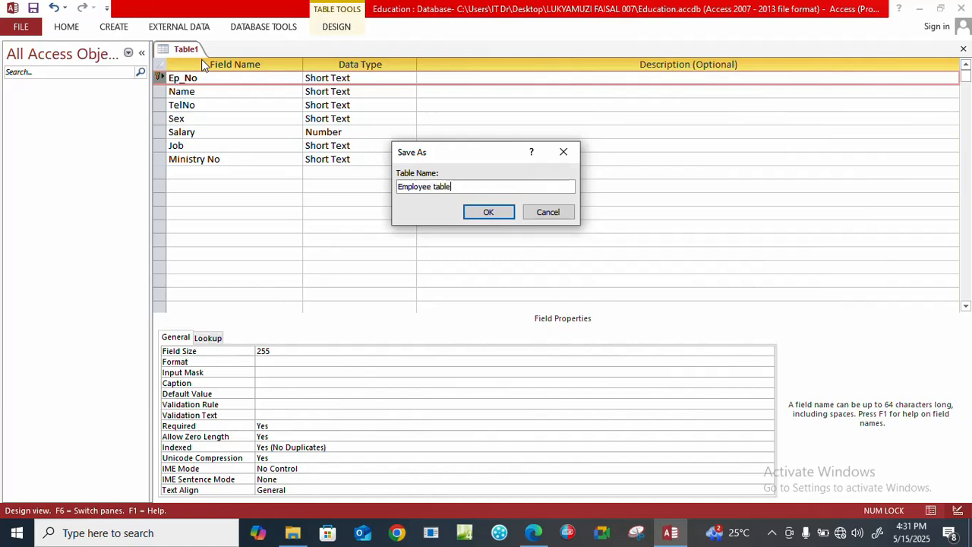
key(BackSpace)
key(BackSpace)
key(BackSpace)
key(BackSpace)
key(BackSpace)
text(Tablwe)
key(BackSpace)
text(e)
click(489, 211)
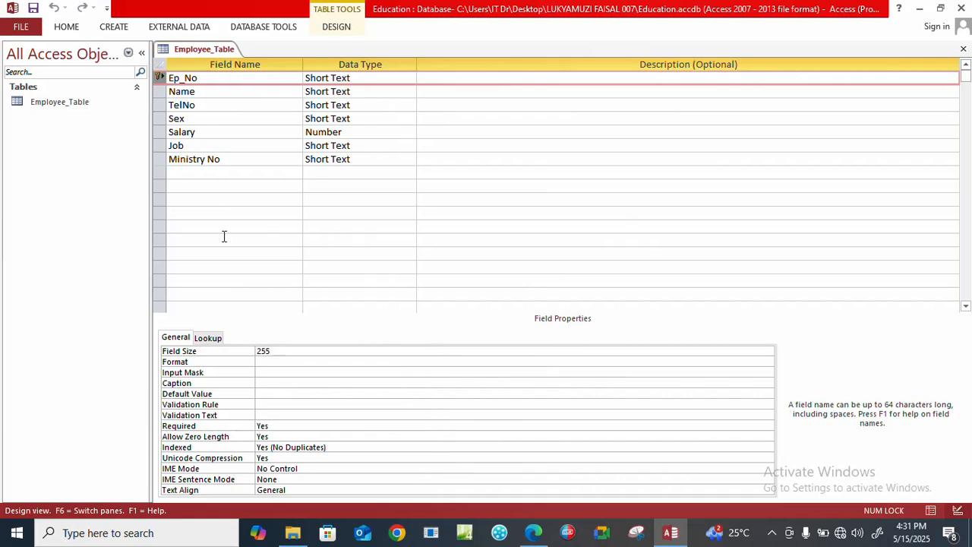
Check the employee table in the exam paper in Edge, and close Employee_Table back in Access.
click(534, 533)
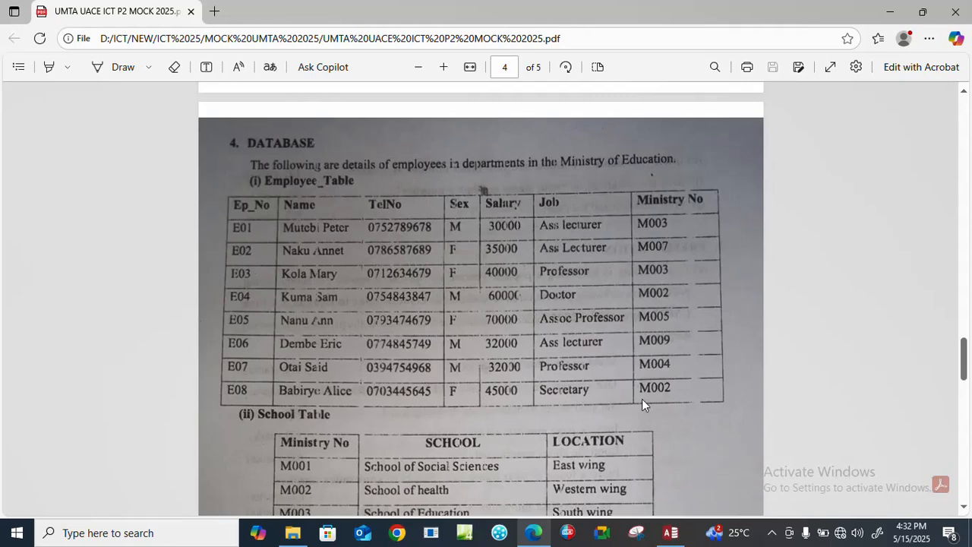
click(671, 533)
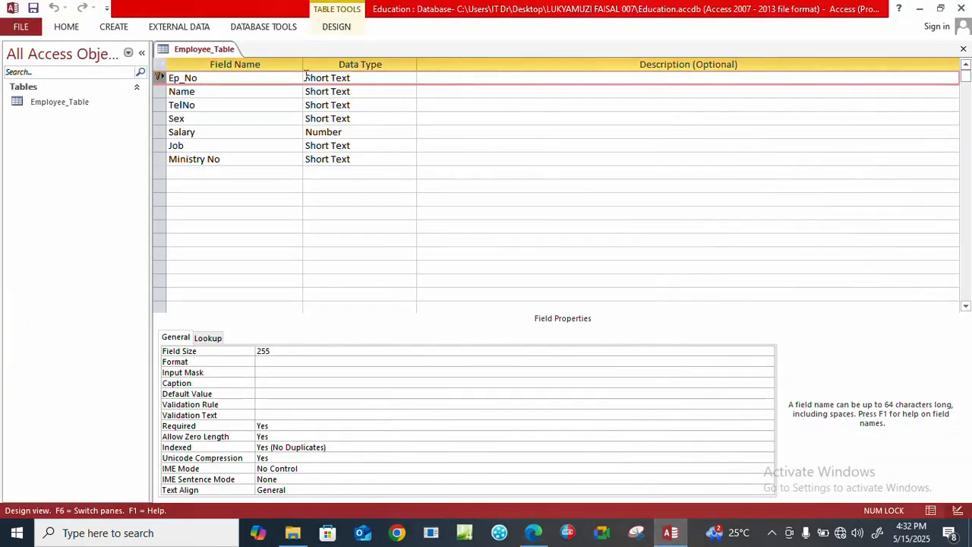
click(964, 49)
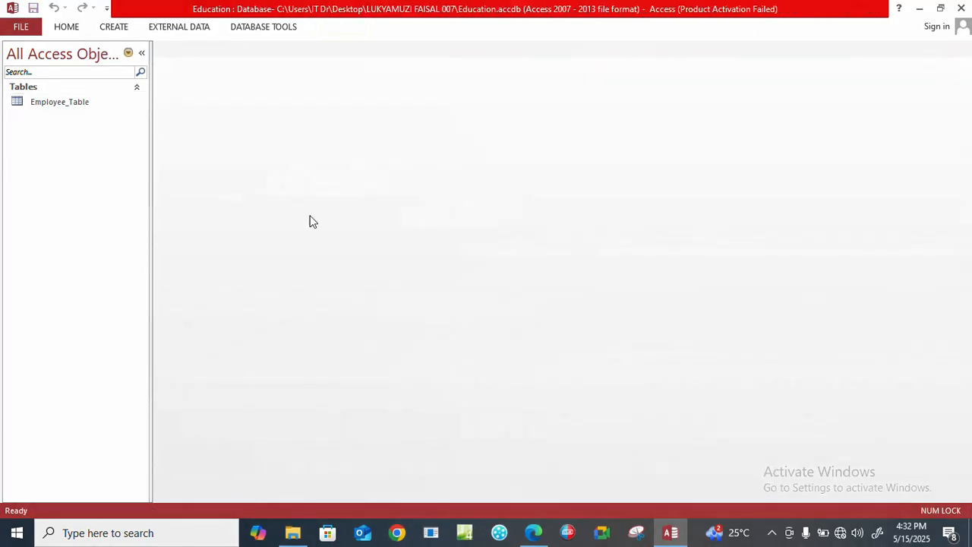
Switch to the exam paper in Edge and read the School Table's columns and the tasks below it.
click(534, 532)
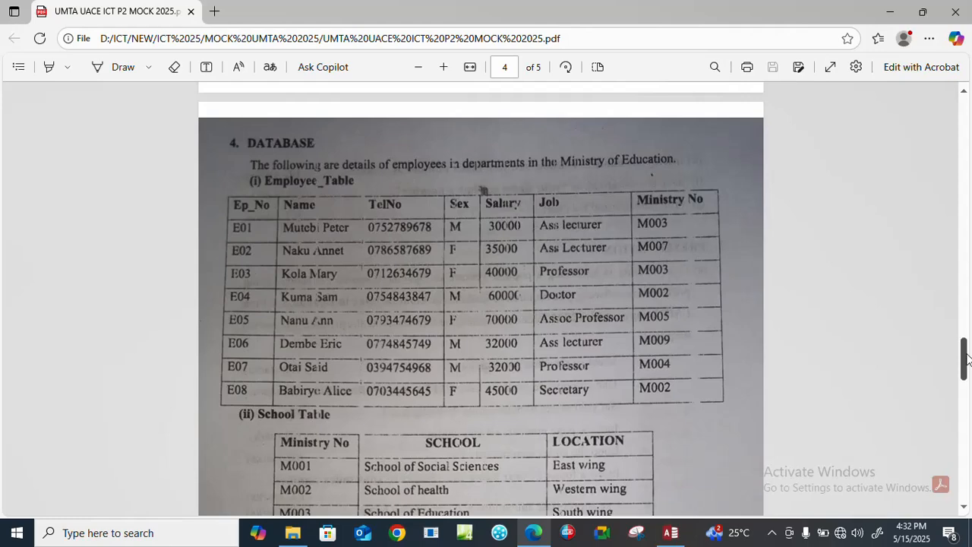
drag(966, 357, 966, 395)
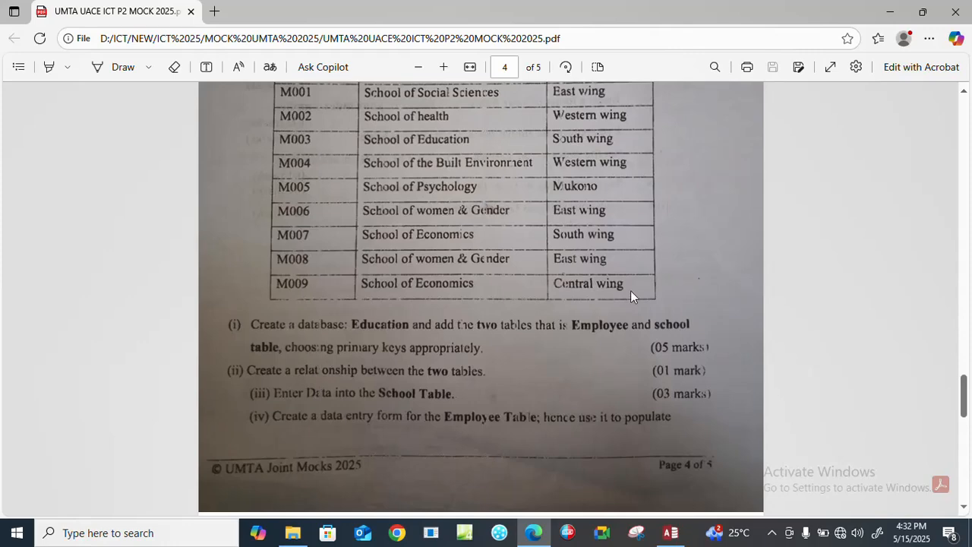
drag(964, 389, 965, 376)
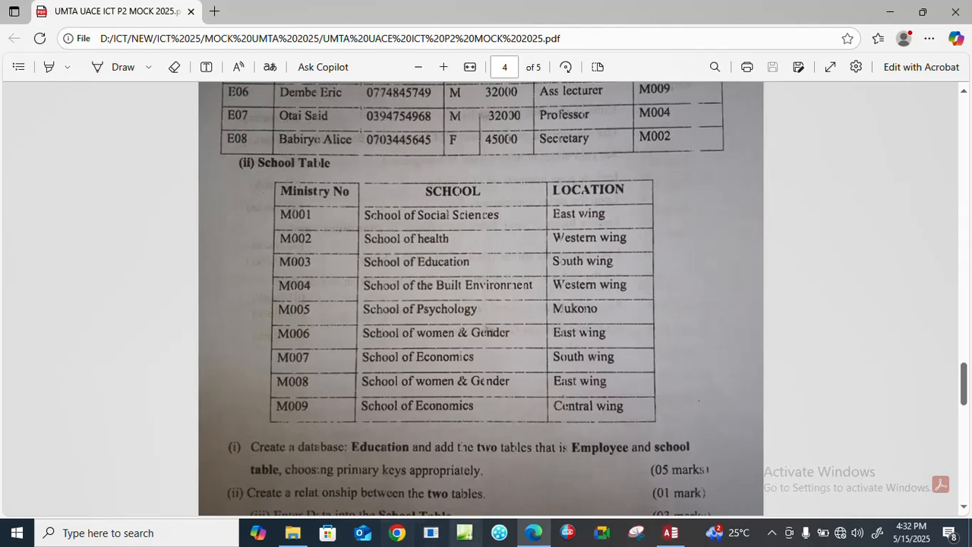
Switch back to Access and create a new table in Design View.
click(671, 532)
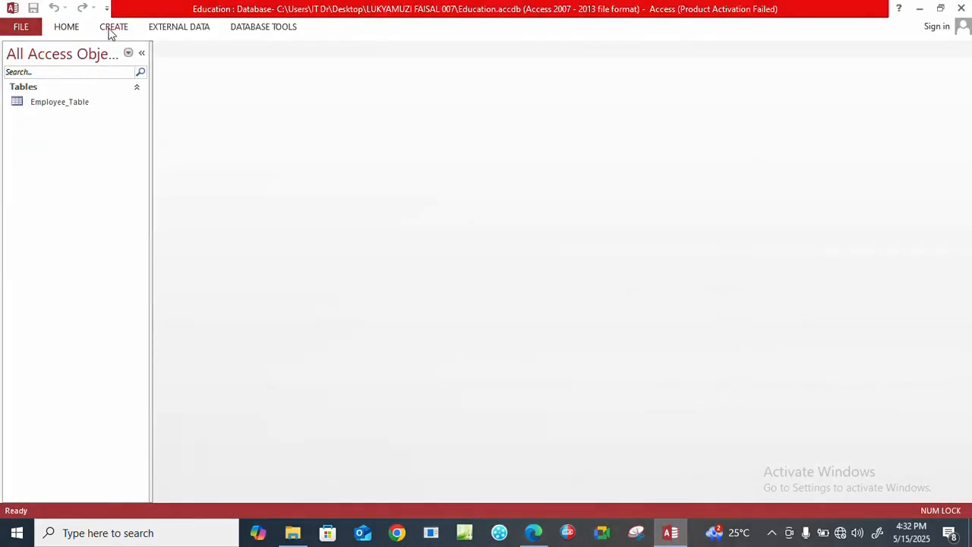
click(114, 29)
click(98, 70)
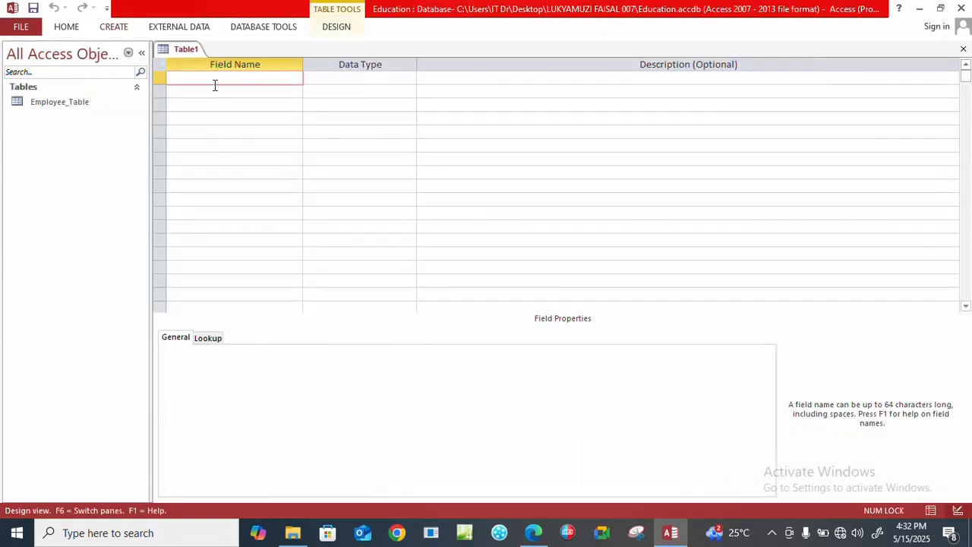
Enter Ministry No as the new table's first field with the Short Text data type.
key(Caps_Lock)
text(M)
key(Caps_Lock)
text(inistry)
key(Caps_Lock)
text(N)
key(Caps_Lock)
text(o)
click(338, 78)
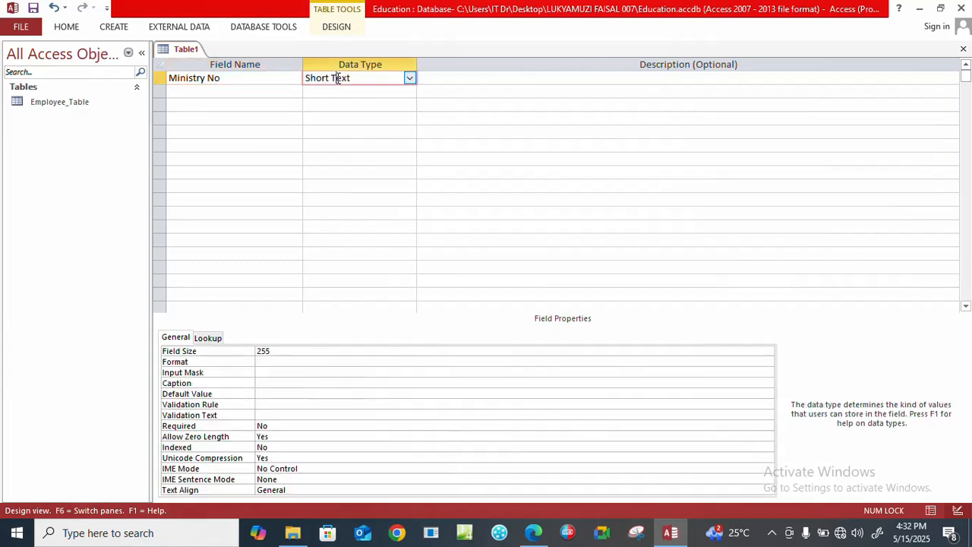
Add SCHOOL and LOCATION fields below Ministry No, both with the Short Text data type.
click(208, 92)
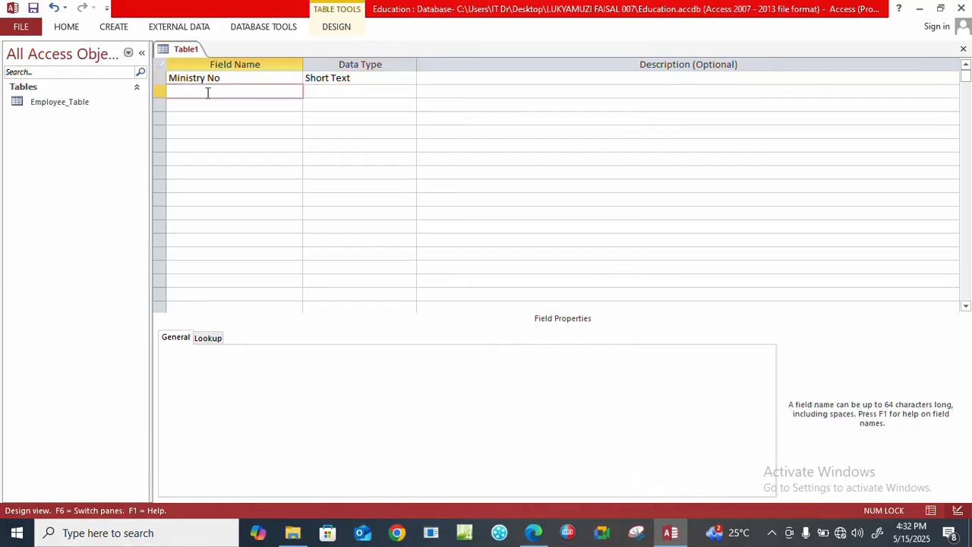
key(Caps_Lock)
text(SCHOOL)
click(357, 92)
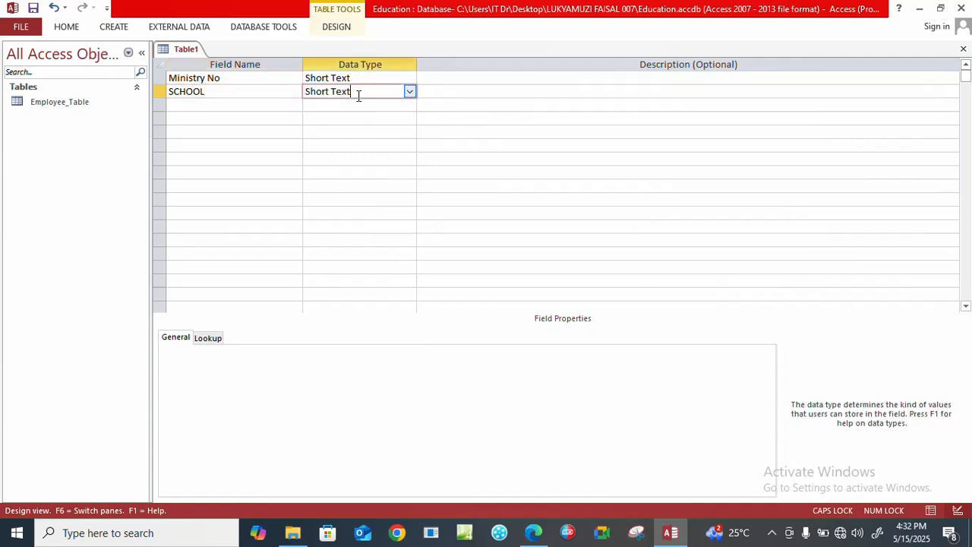
click(185, 104)
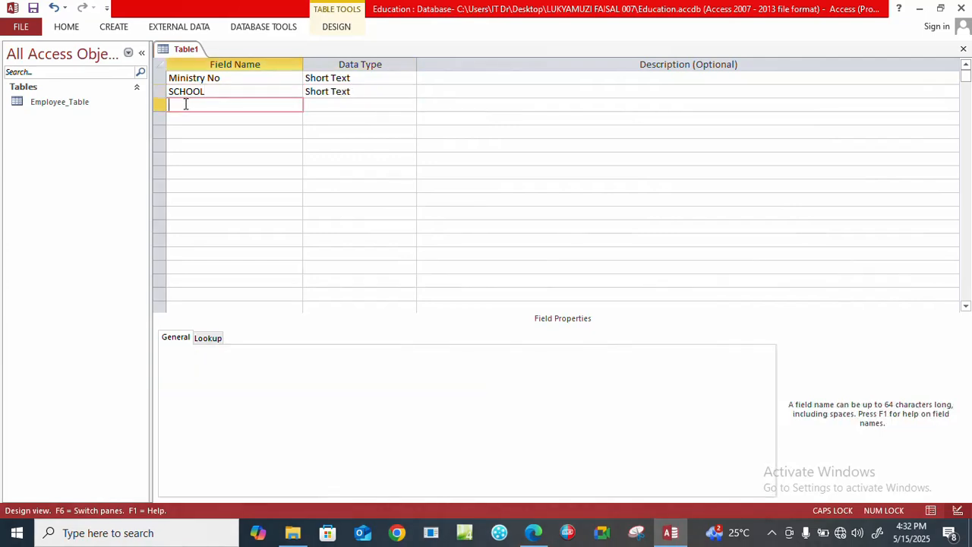
text(LOCATION)
click(323, 106)
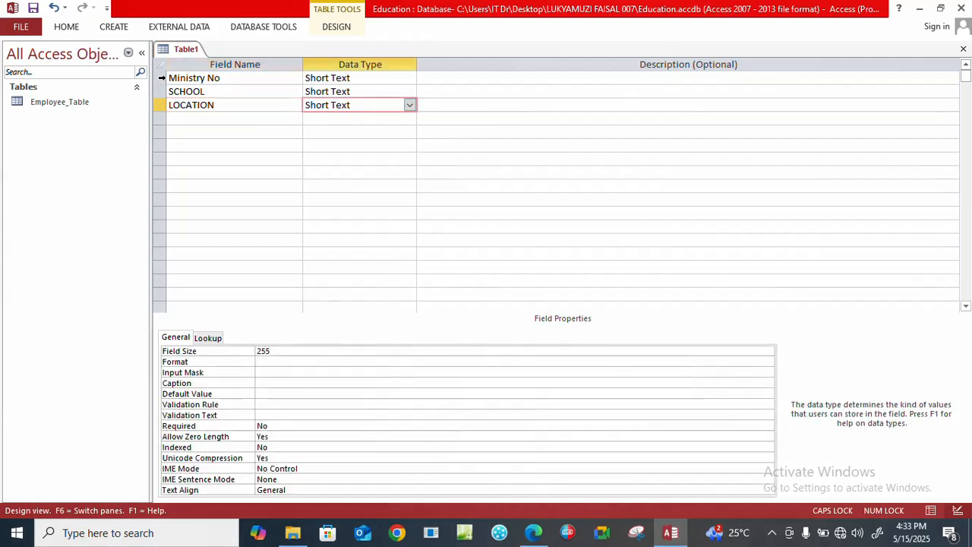
Make Ministry No the primary key of the school table.
click(161, 78)
right_click(162, 79)
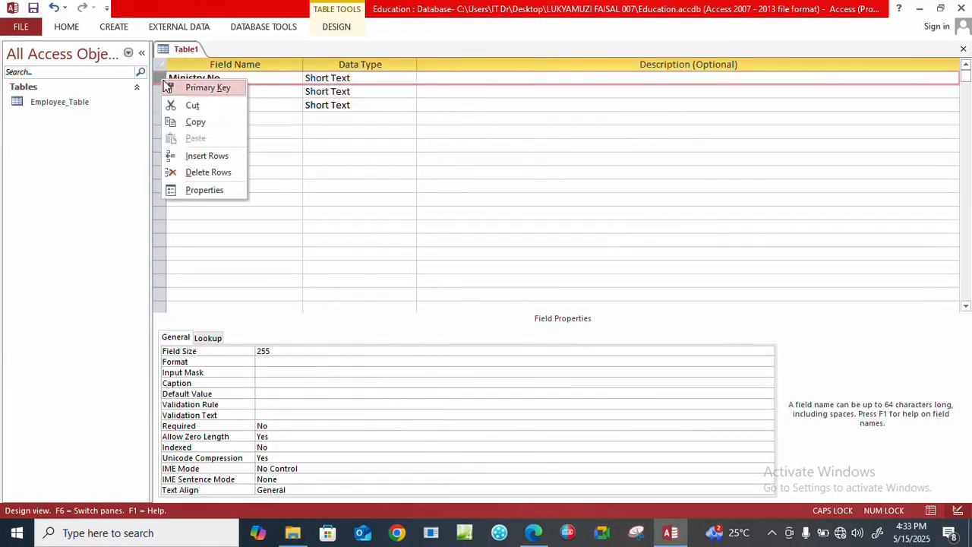
click(173, 89)
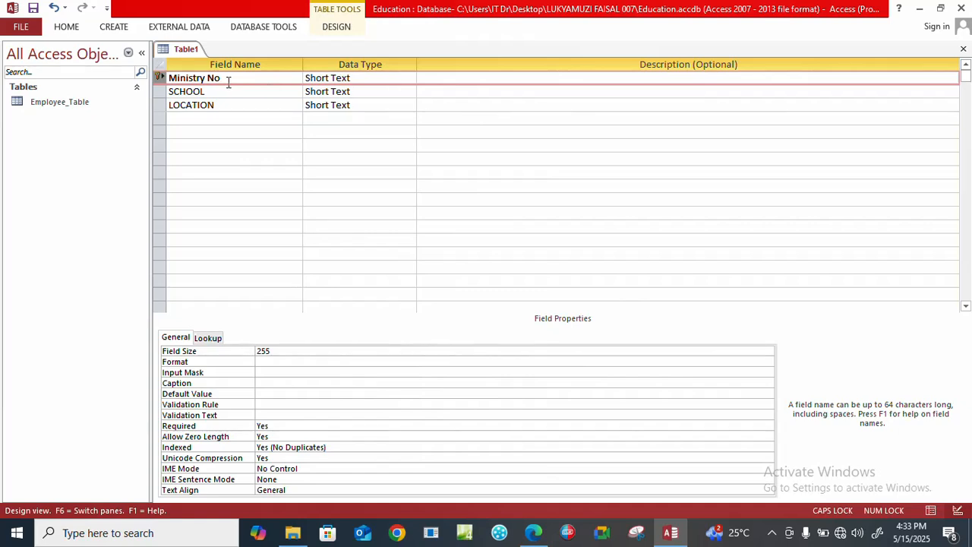
Save the new table as School Table and close its design.
right_click(172, 51)
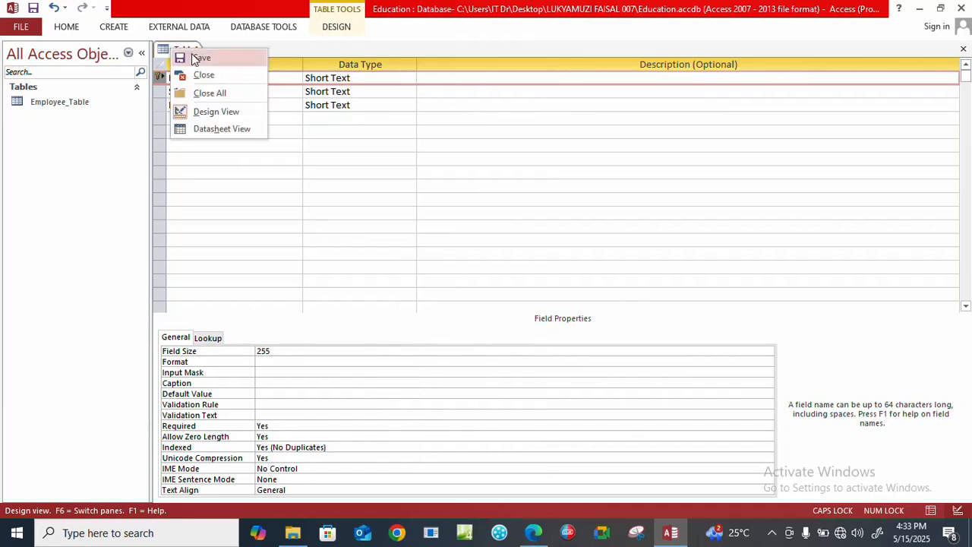
click(195, 59)
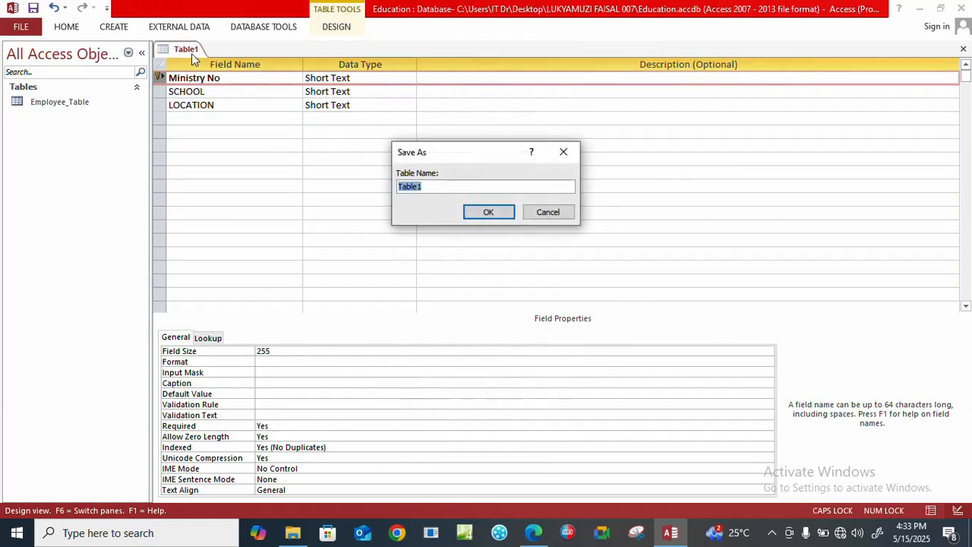
key(Caps_Lock)
text(School t)
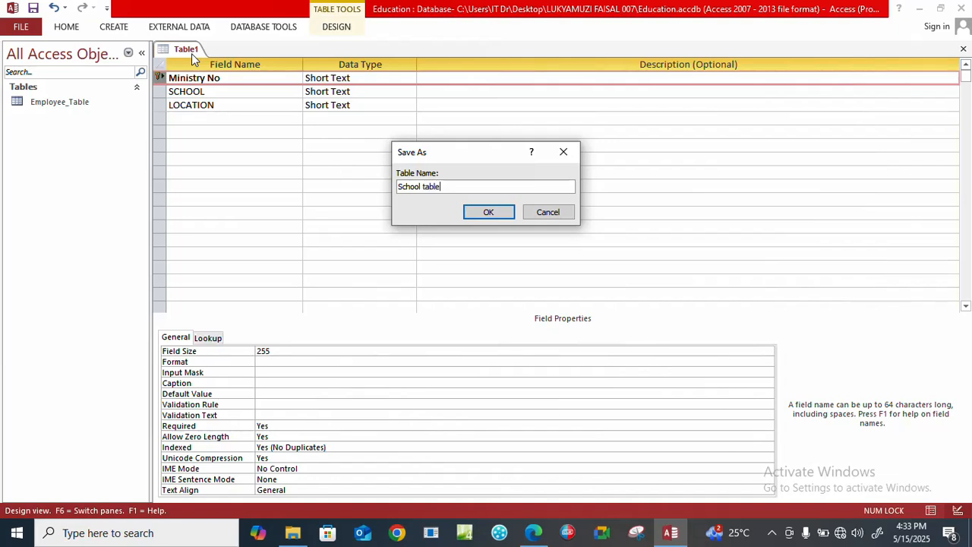
key(BackSpace)
key(BackSpace)
key(BackSpace)
key(BackSpace)
key(BackSpace)
text(Ta)
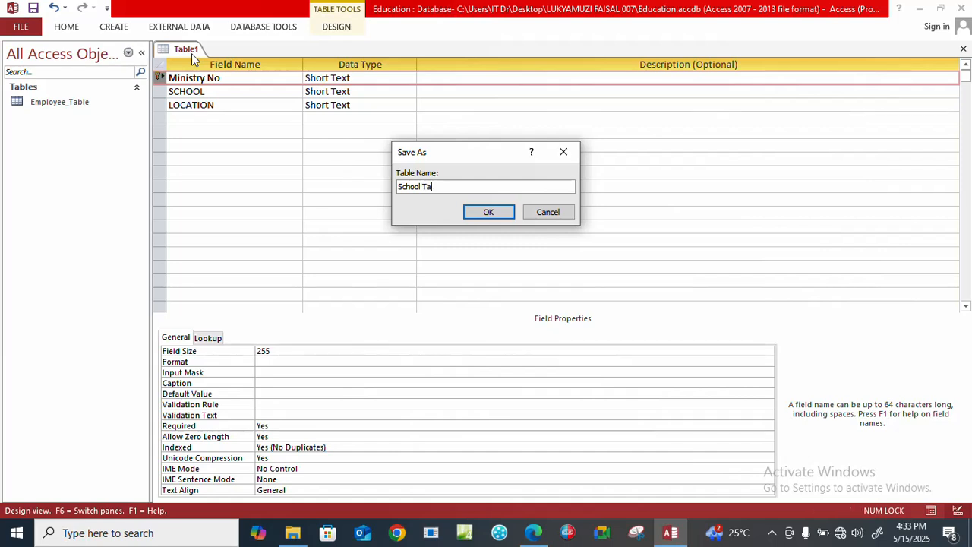
text(ble)
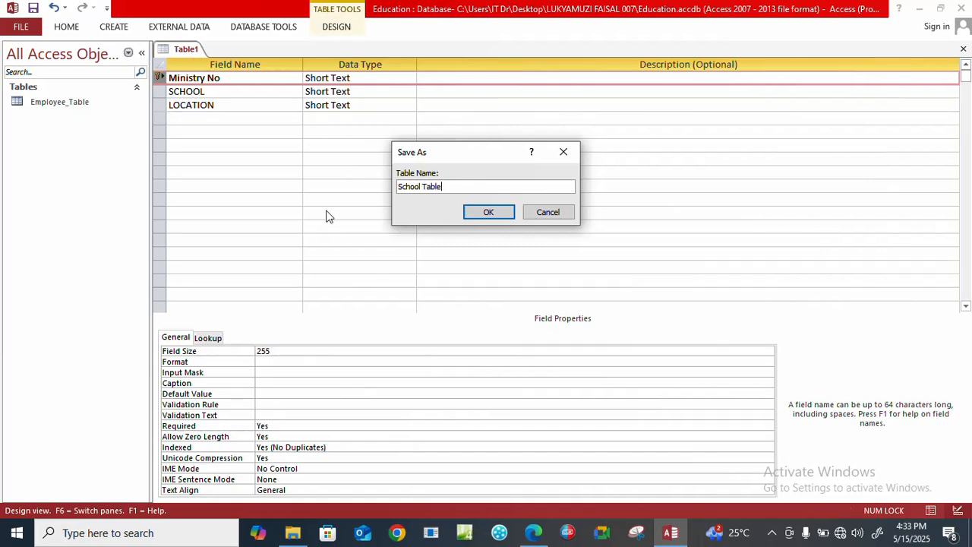
click(490, 212)
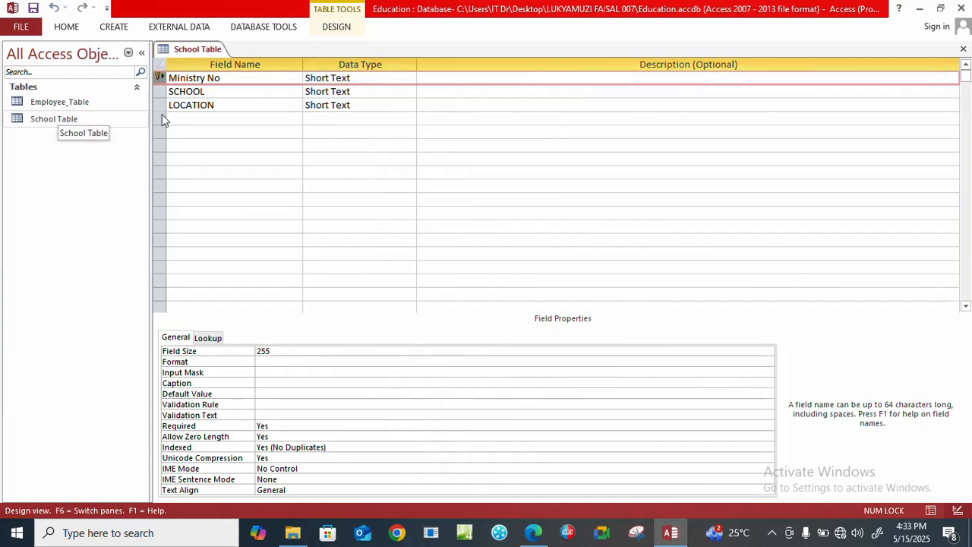
click(963, 49)
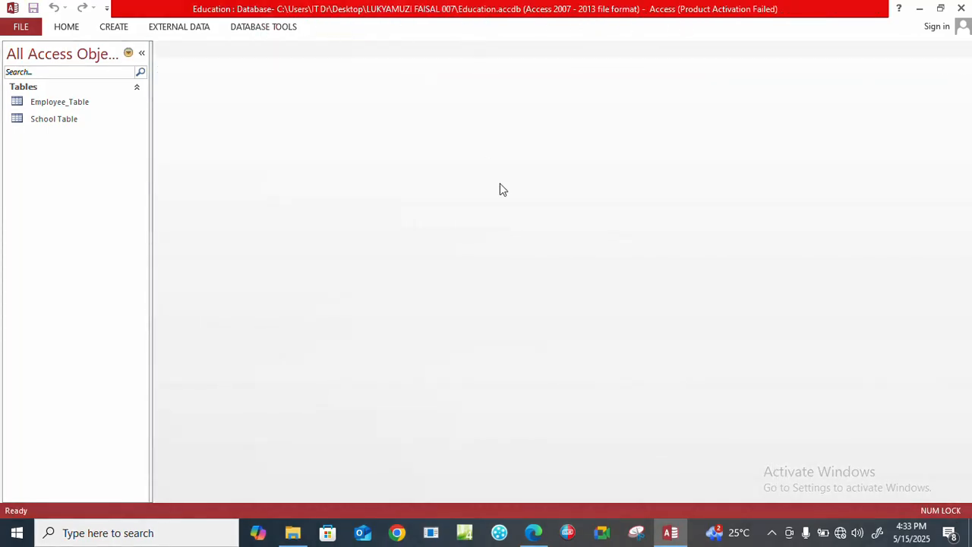
Check the relationship task in the exam paper PDF, and in Access add Employee_Table and School Table to the Relationships layout.
click(534, 533)
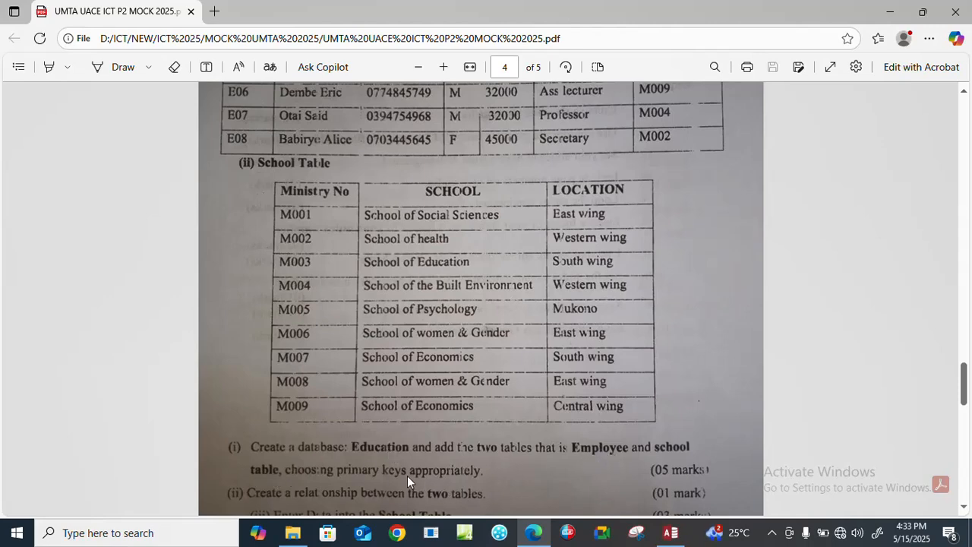
click(671, 533)
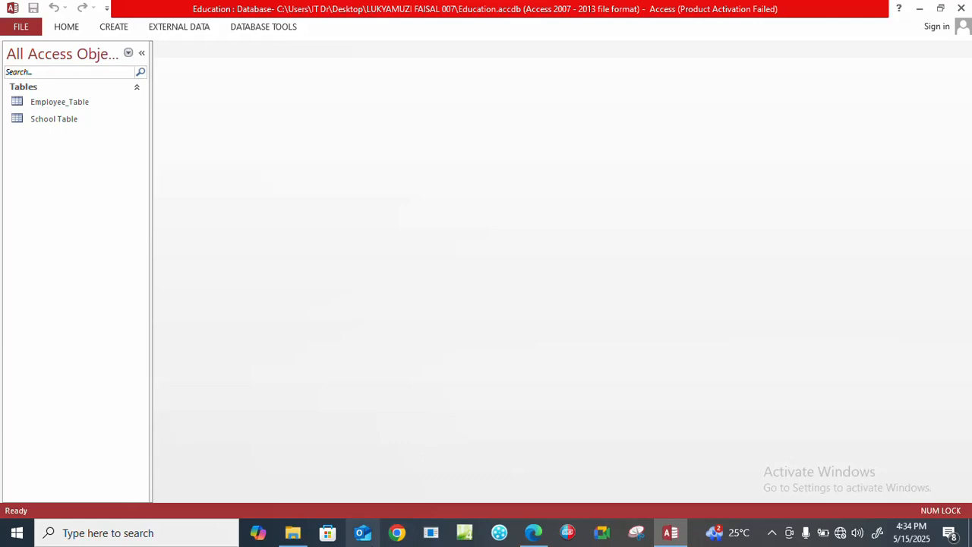
click(533, 534)
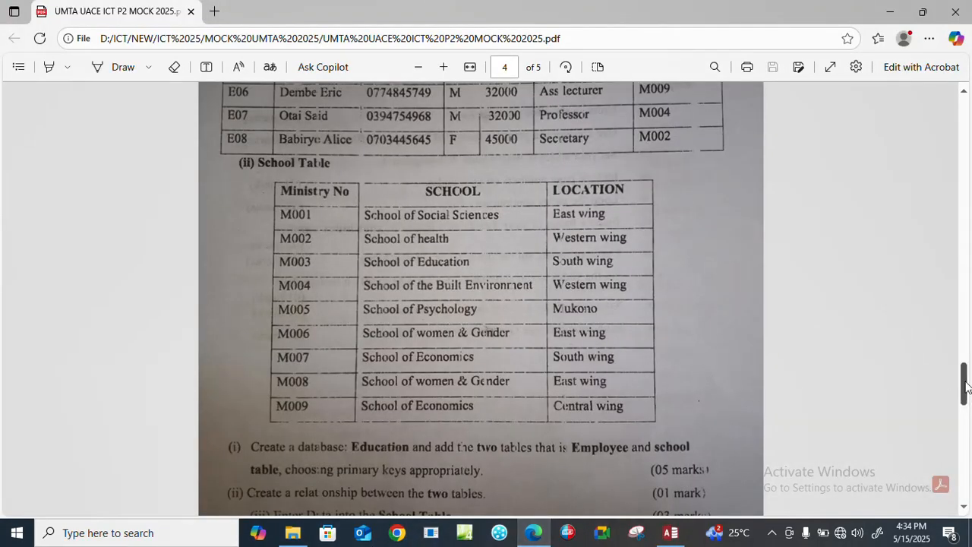
drag(965, 383, 966, 403)
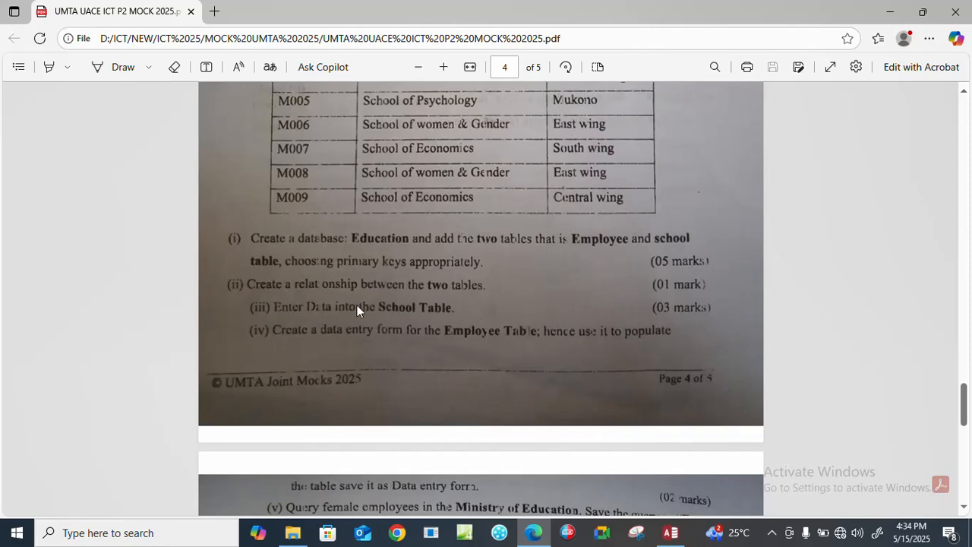
click(670, 533)
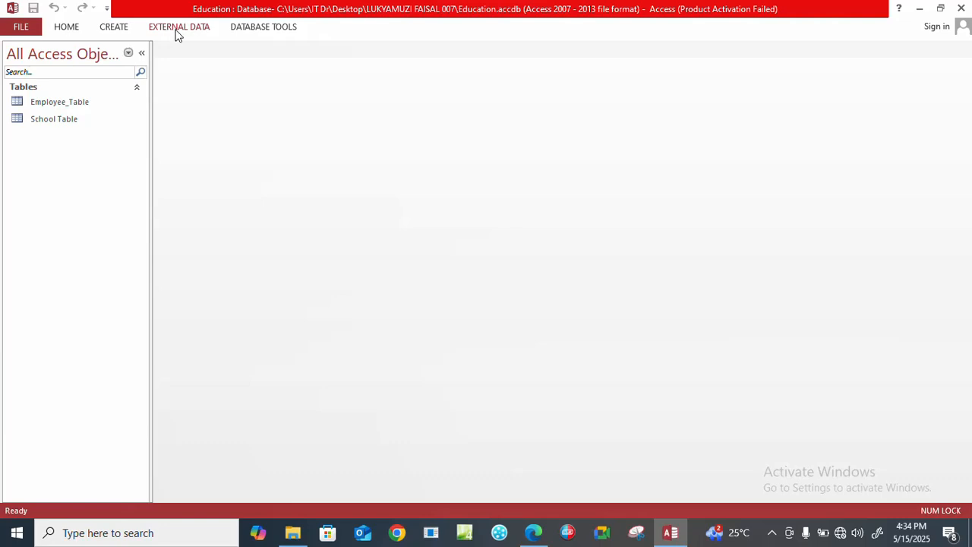
click(250, 29)
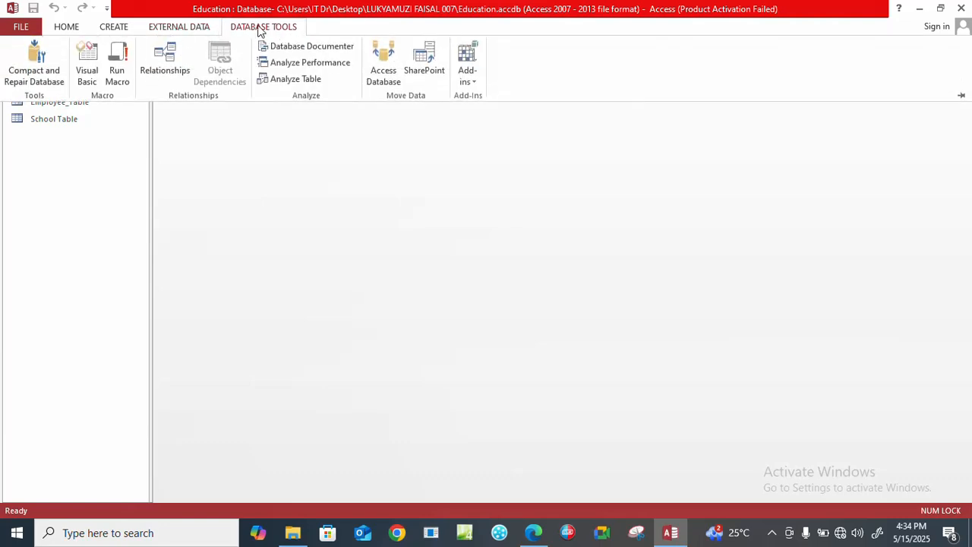
click(165, 70)
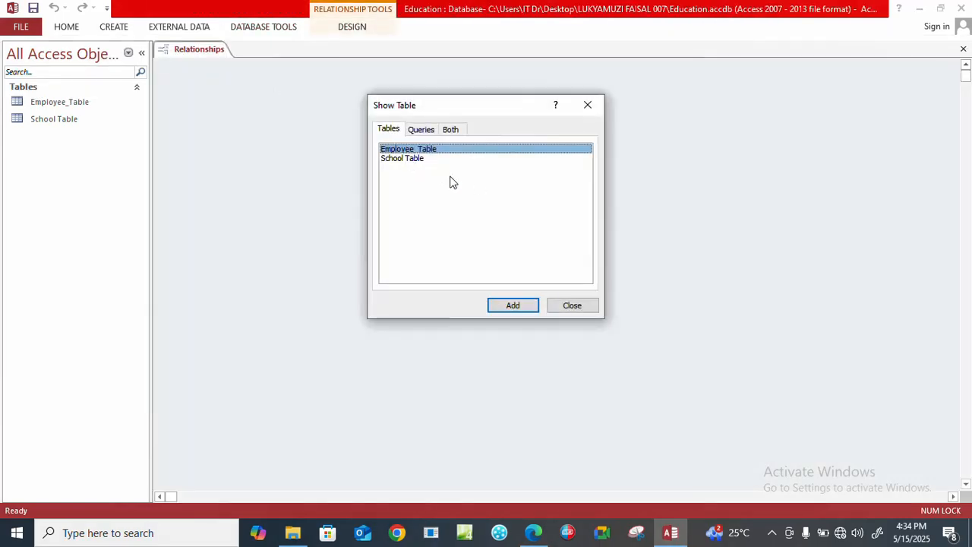
click(513, 306)
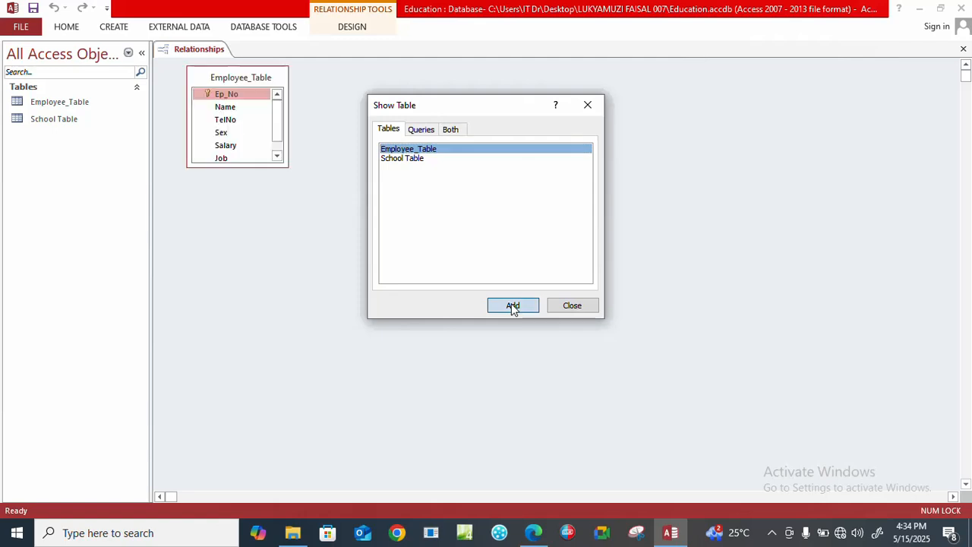
click(404, 161)
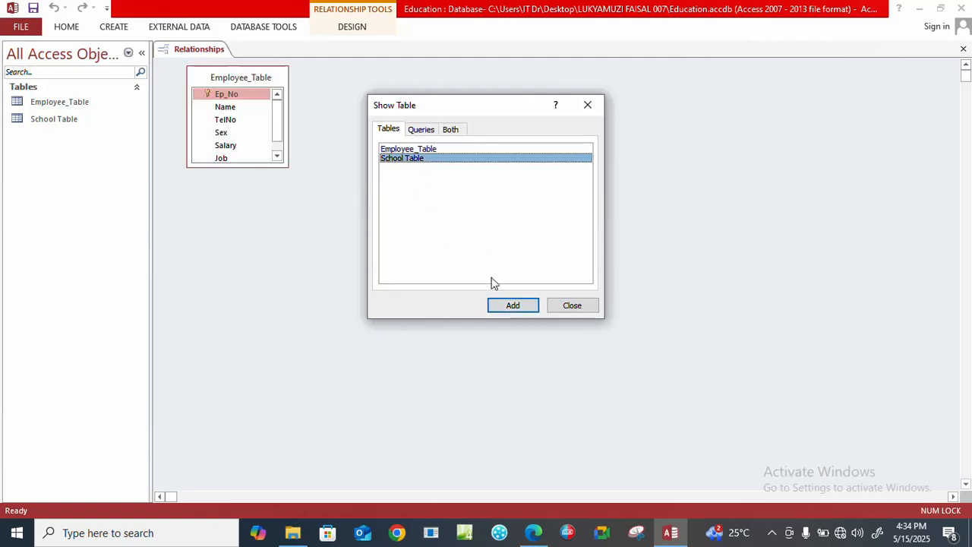
click(503, 308)
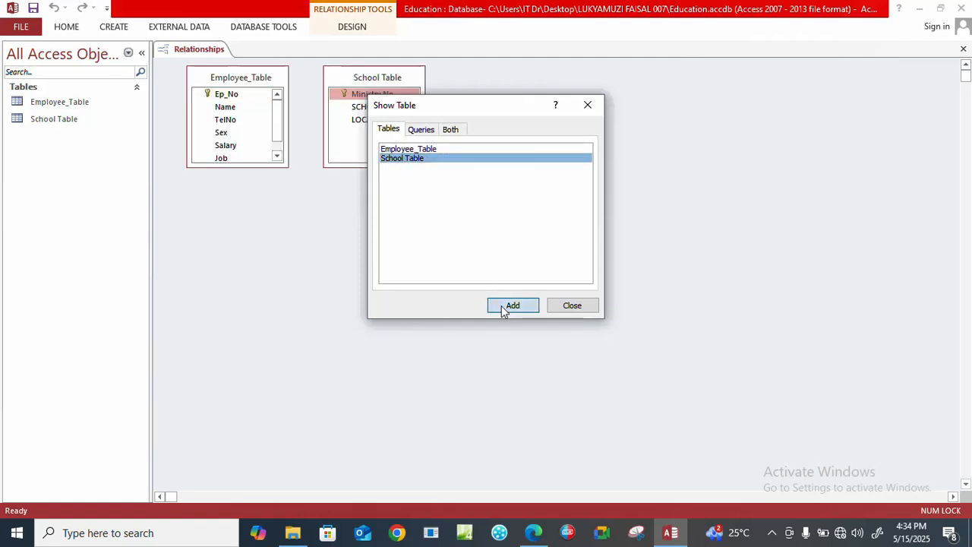
click(571, 309)
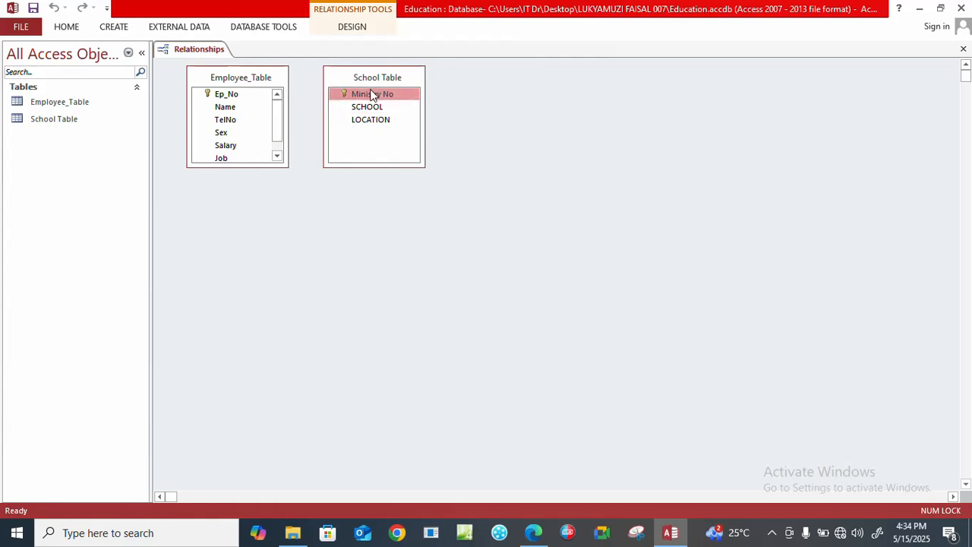
drag(370, 94, 275, 96)
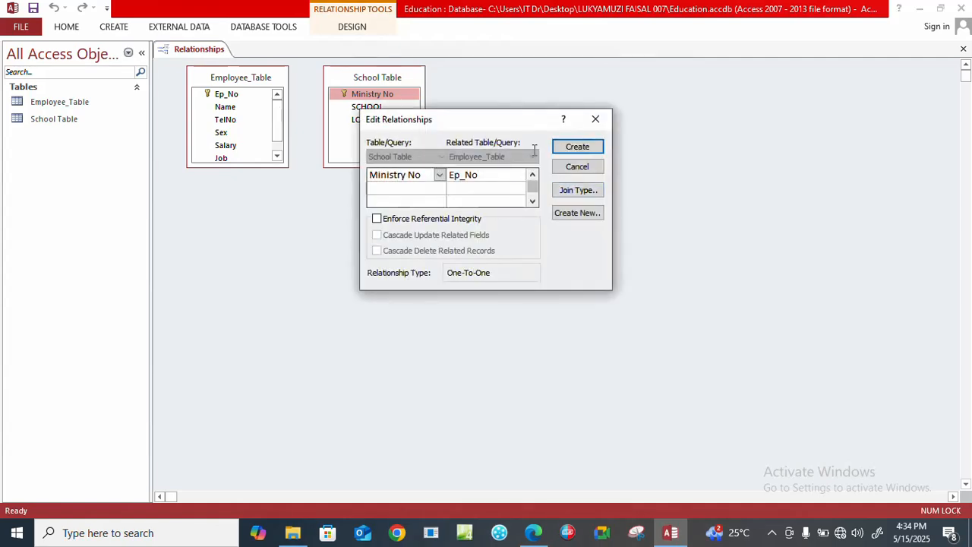
click(596, 122)
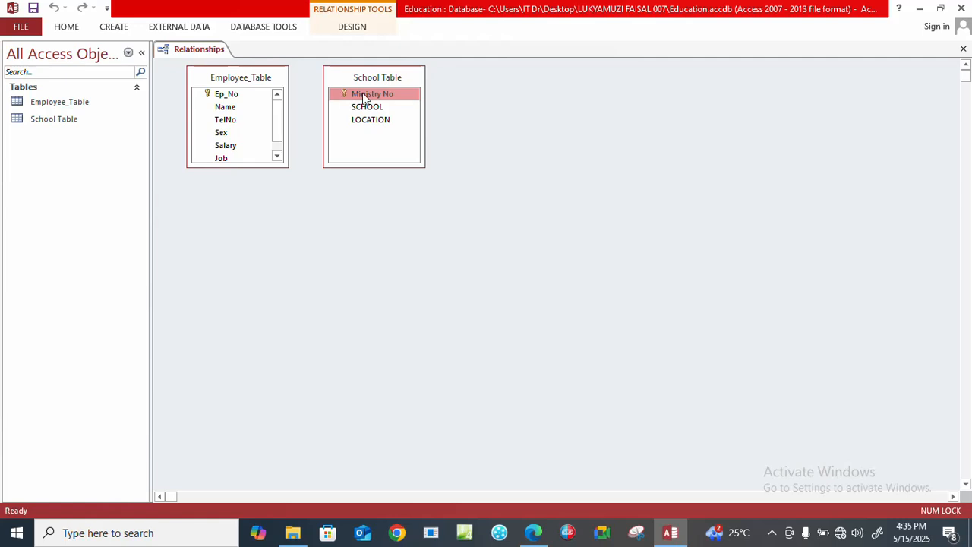
mouse_move(362, 93)
mouse_down()
mouse_move(326, 106)
mouse_move(348, 98)
mouse_up()
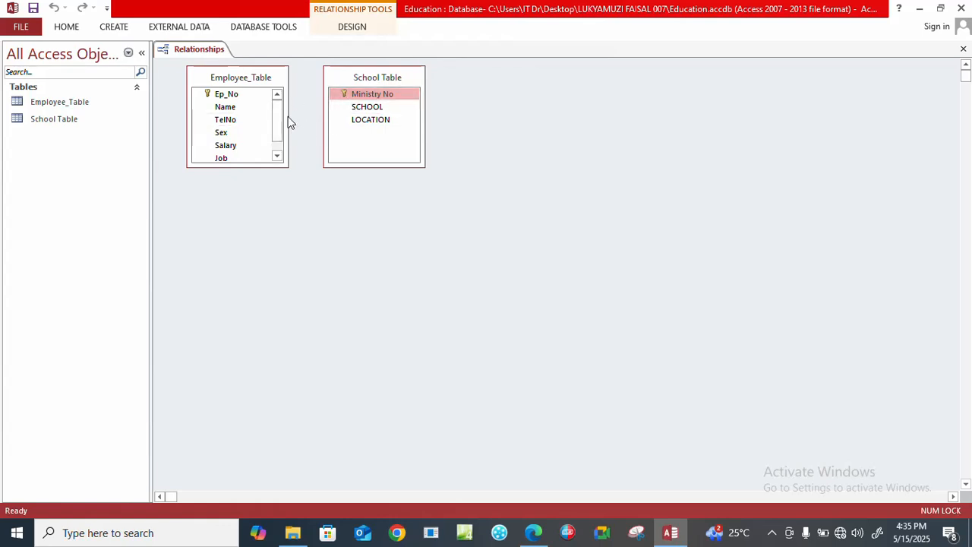
drag(281, 109, 278, 152)
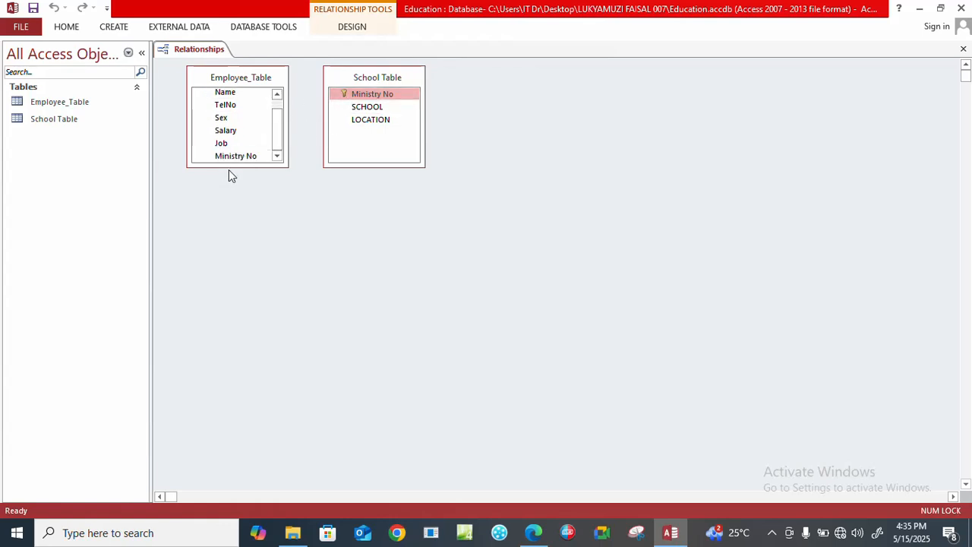
drag(377, 96, 244, 158)
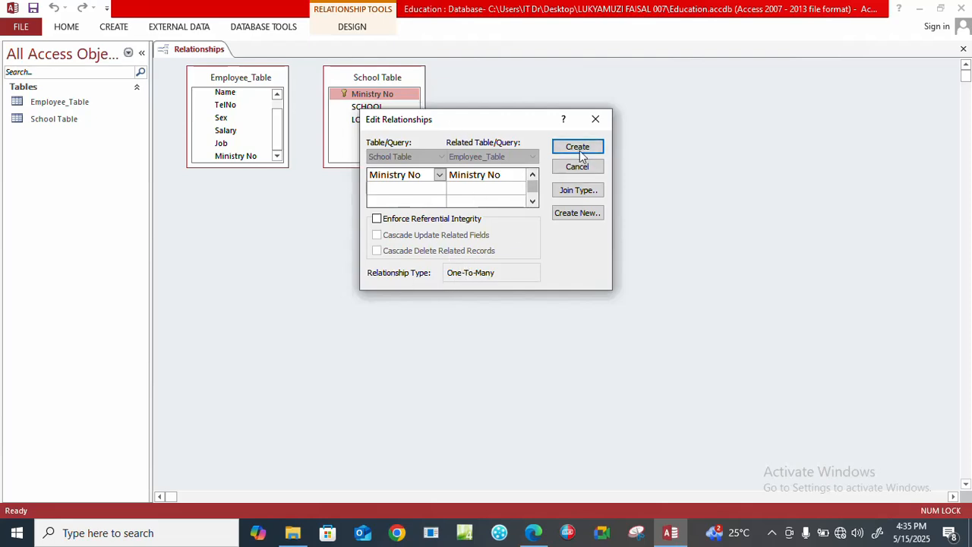
click(595, 120)
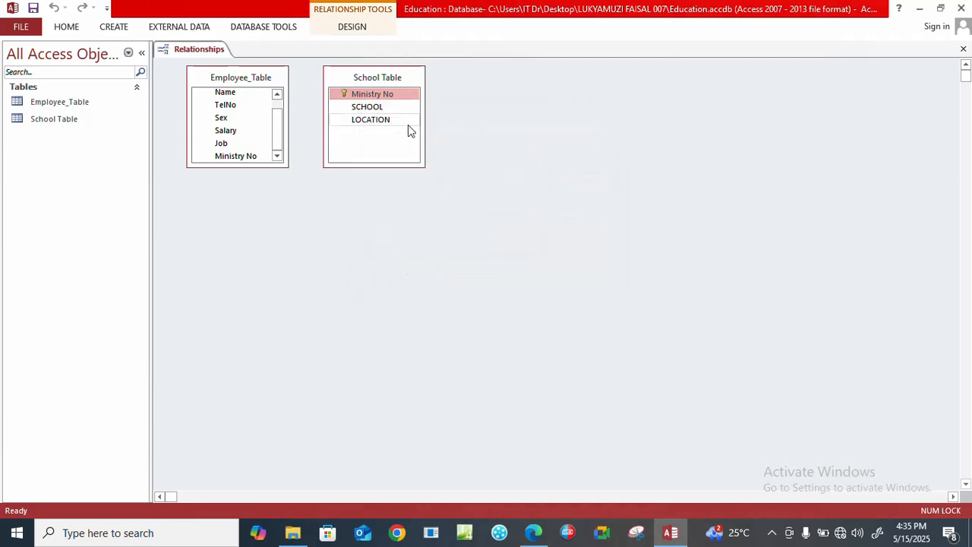
drag(274, 137, 274, 118)
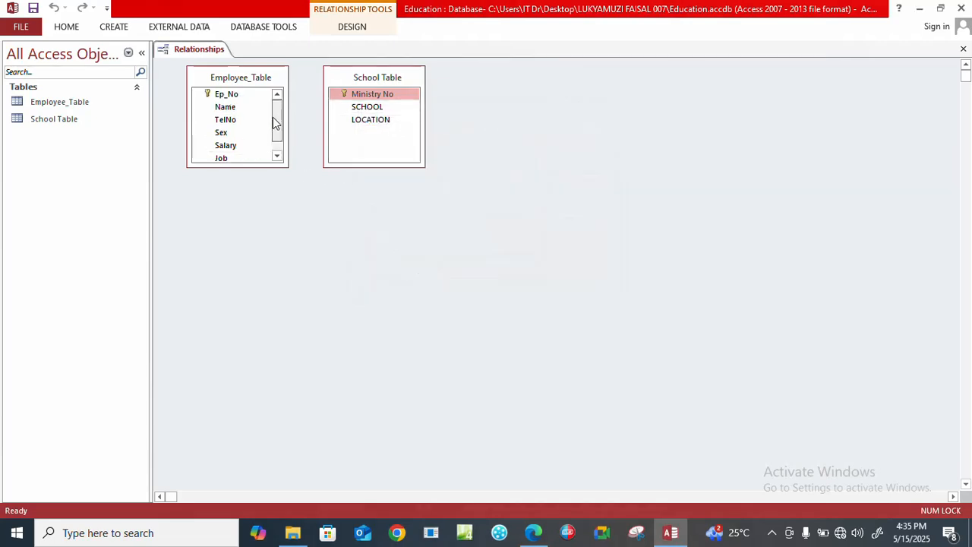
drag(353, 97, 233, 97)
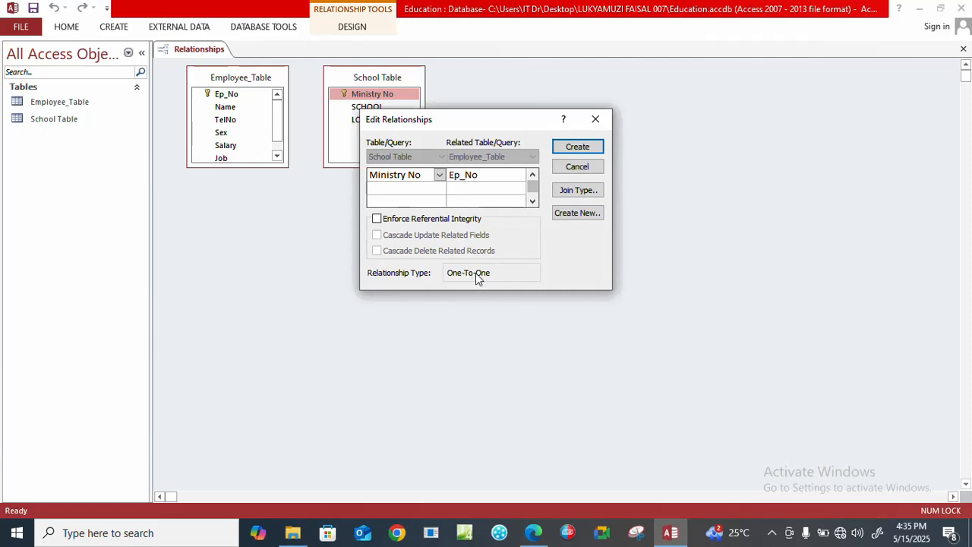
click(594, 121)
Create a one-to-many relationship from Ministry No in School Table to Ministry No in Employee_Table.
drag(364, 112, 251, 156)
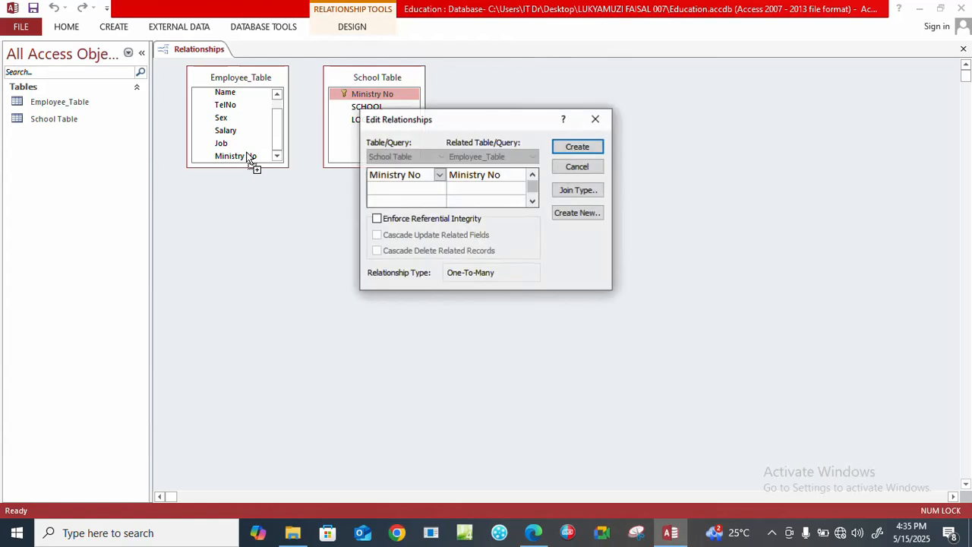
click(579, 146)
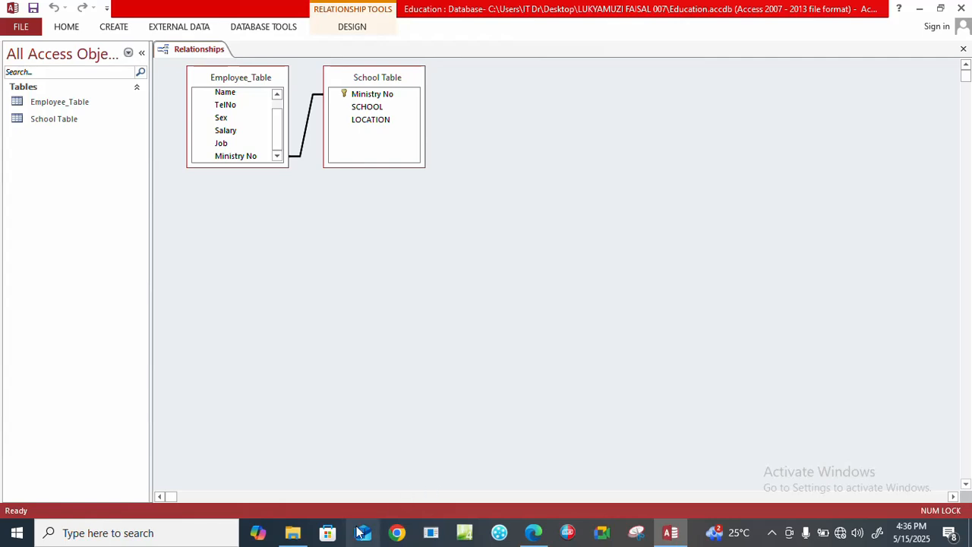
Check the data entry task in the exam paper PDF and open School Table in Access for entering records.
click(533, 533)
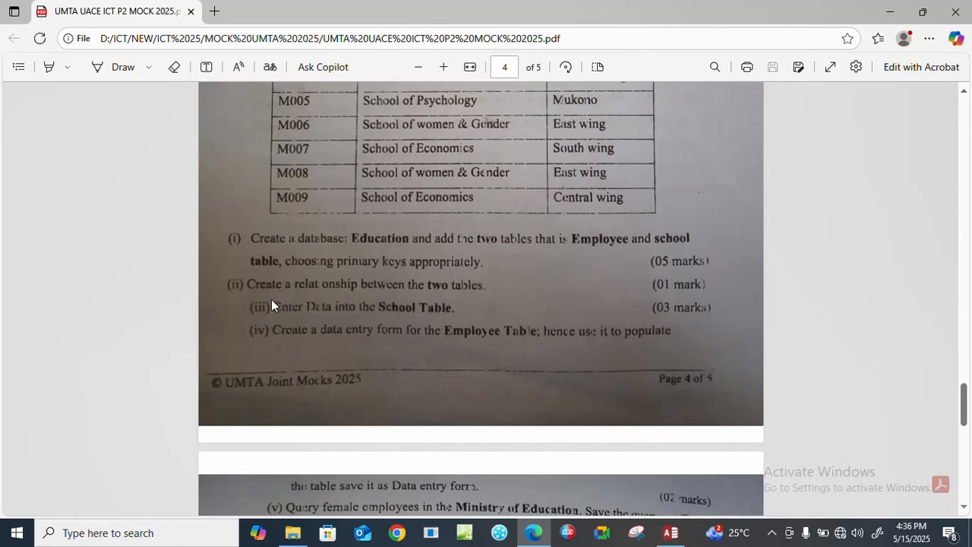
click(671, 532)
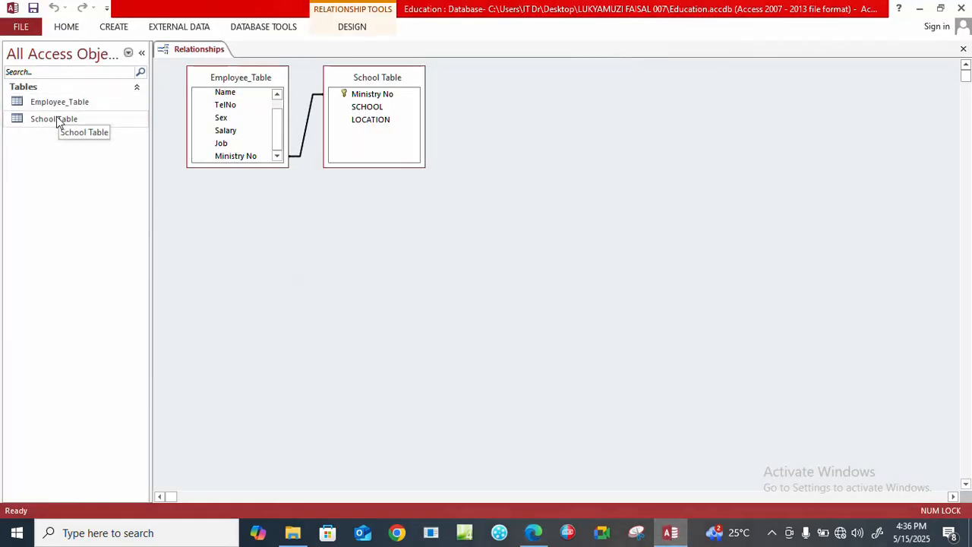
double_click(56, 120)
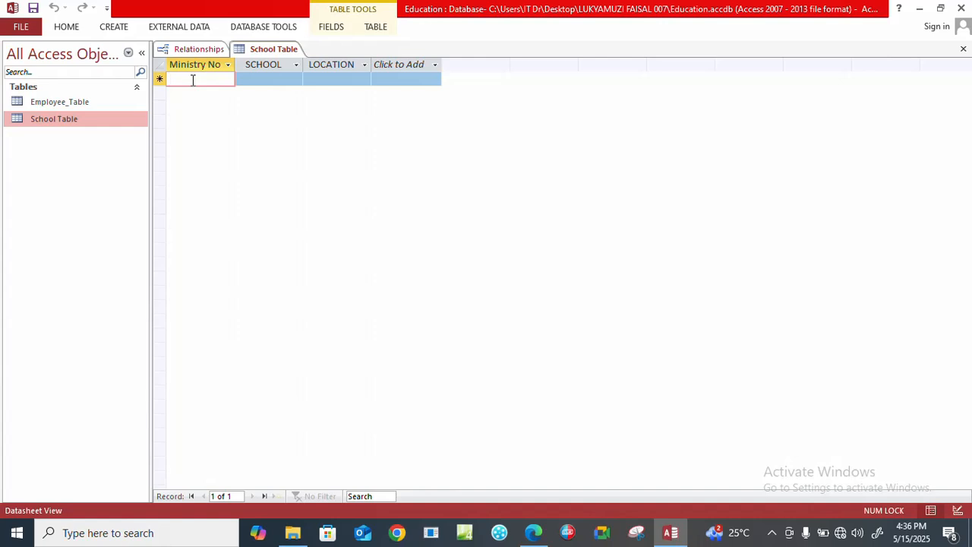
Read the School Table records in the exam paper PDF and return to the open table in Access.
click(533, 532)
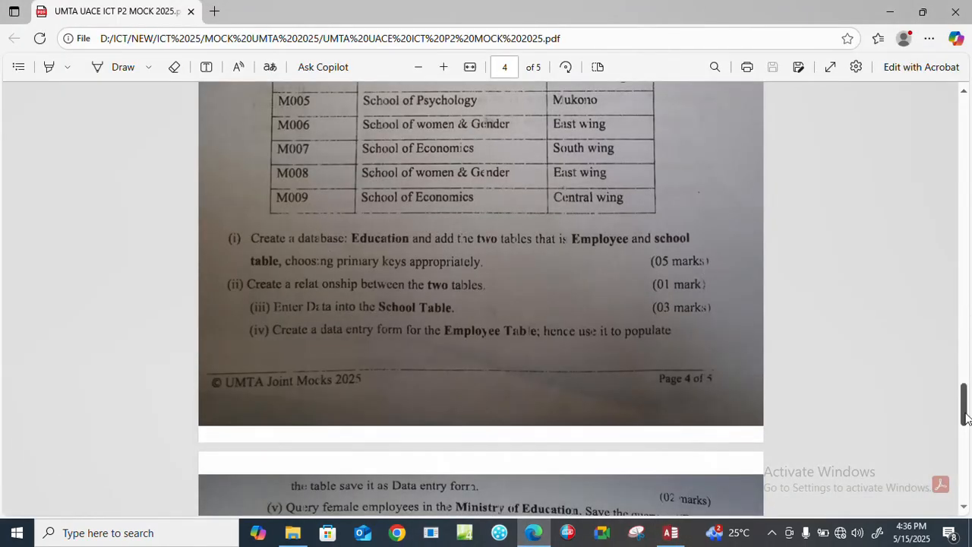
drag(966, 417, 966, 402)
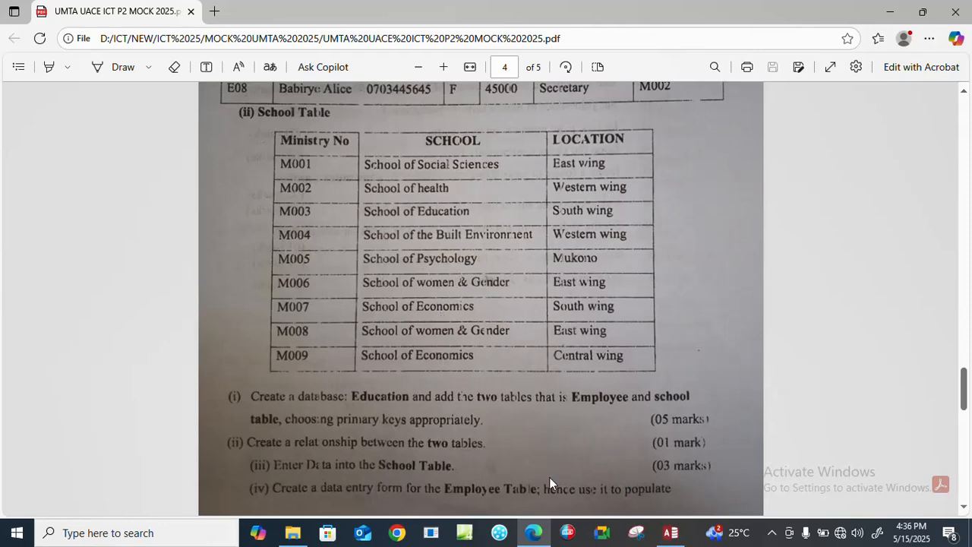
click(670, 532)
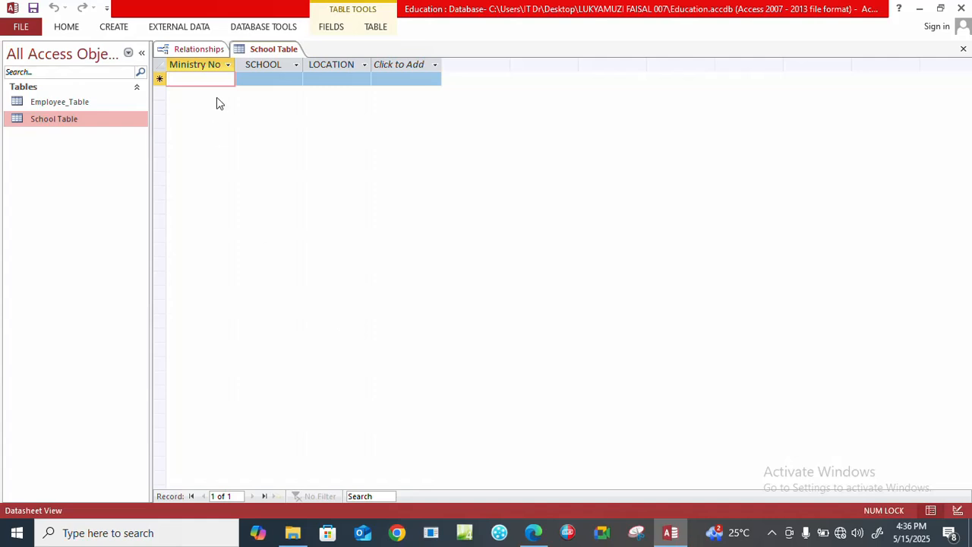
Start the first School Table record with Ministry No M001 and the school School of Social Sciences.
key(Caps_Lock)
text(M001)
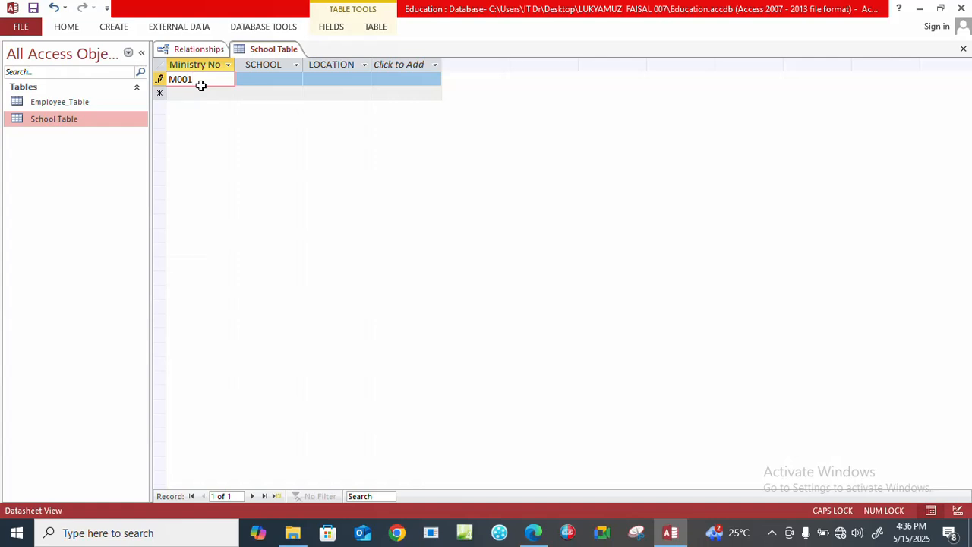
click(263, 80)
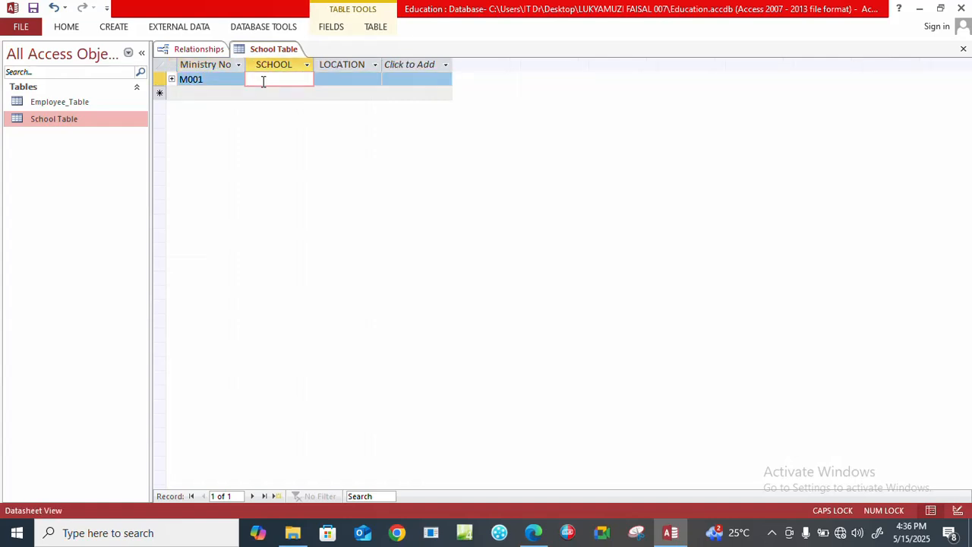
text(S)
key(Caps_Lock)
text(chool of)
key(Caps_Lock)
text(S)
key(Caps_Lock)
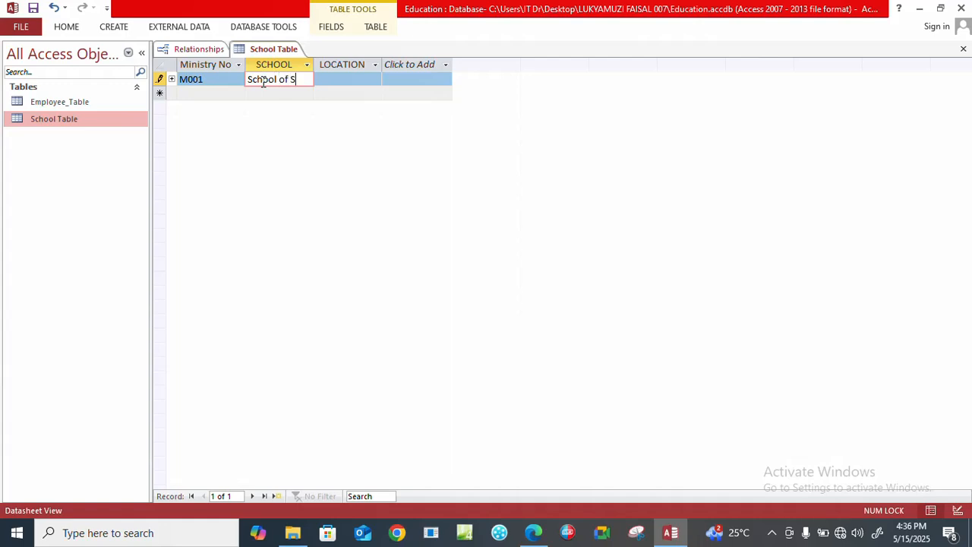
text(ocial)
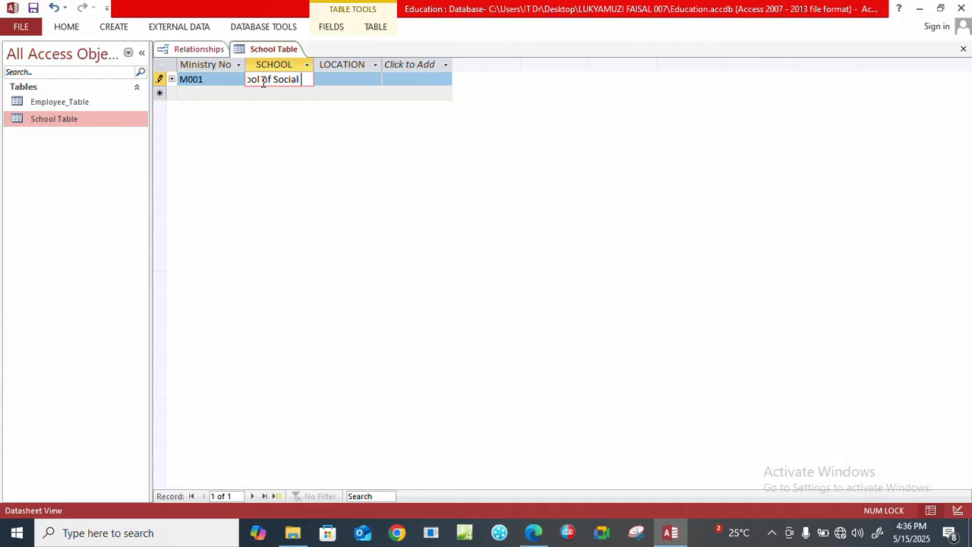
key(Caps_Lock)
text(S)
key(Caps_Lock)
text(cien)
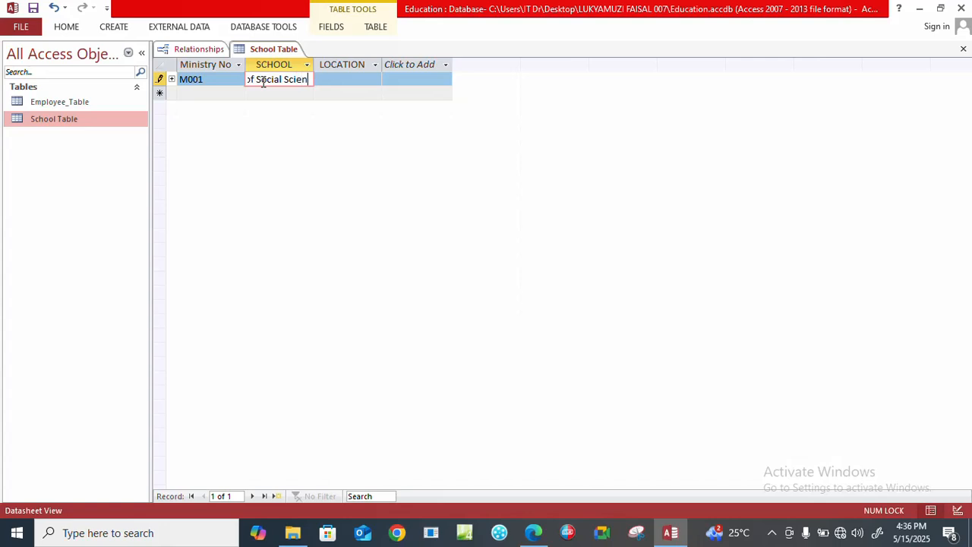
text(ces)
key(Tab)
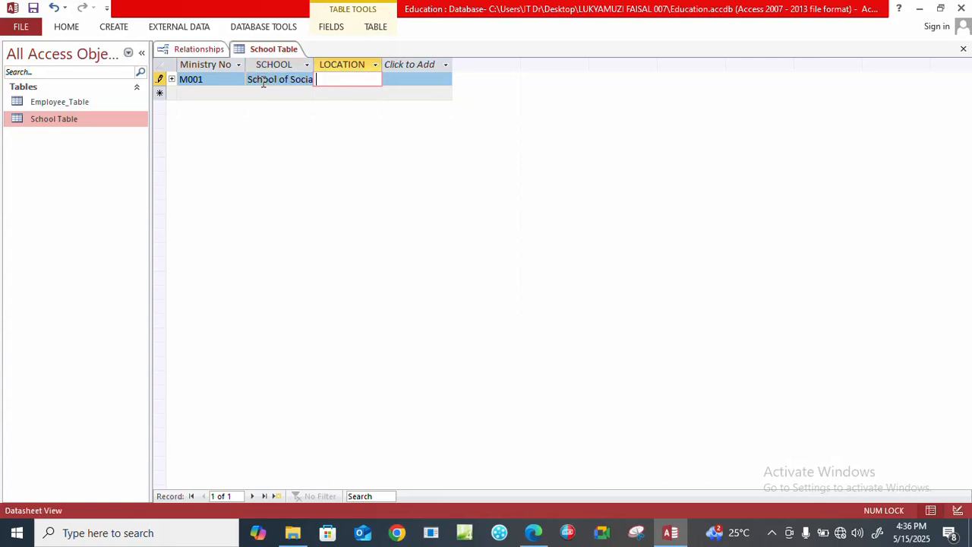
Enter East Wing as the location of record M001 and complete the record.
key(Caps_Lock)
text(E)
key(Caps_Lock)
text(ast)
key(Caps_Lock)
text(W)
key(Caps_Lock)
text(ing)
key(Tab)
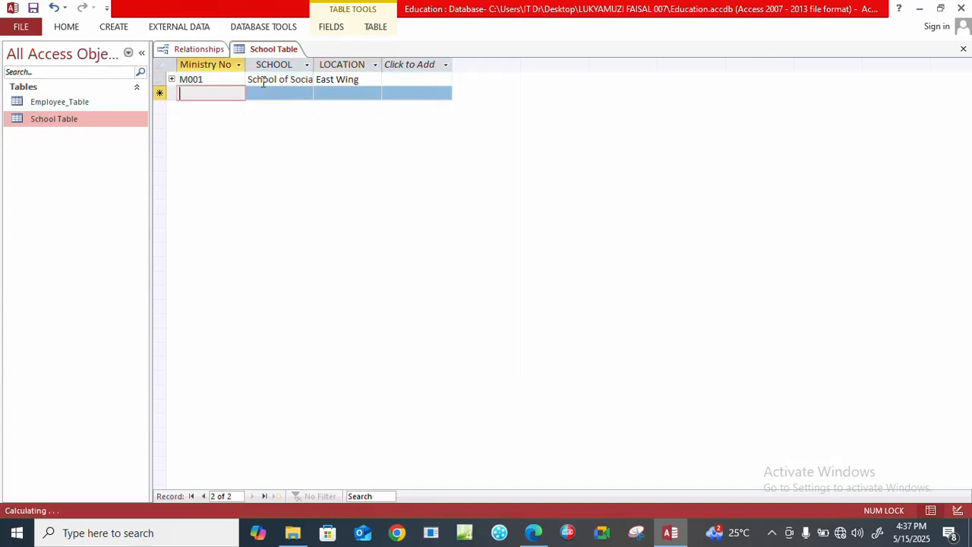
Start the second School Table record with Ministry No M002 and the school School of health.
key(Caps_Lock)
text(M002)
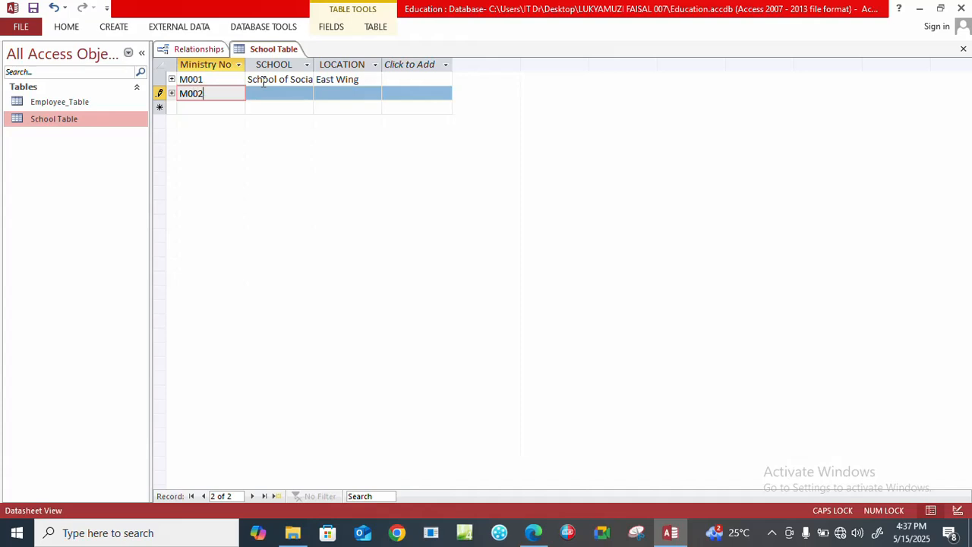
key(Tab)
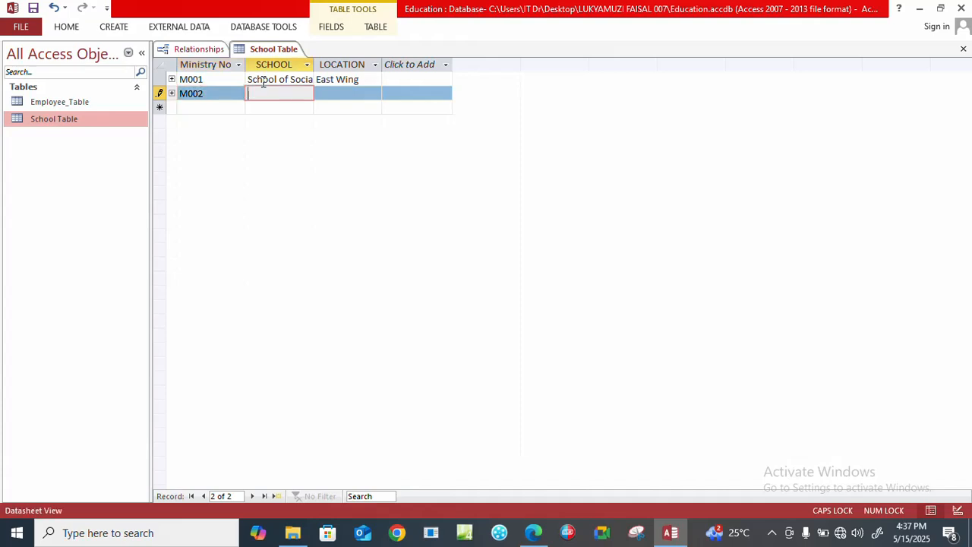
text(S)
key(Caps_Lock)
text(chool)
text( of healt)
text(h)
key(Tab)
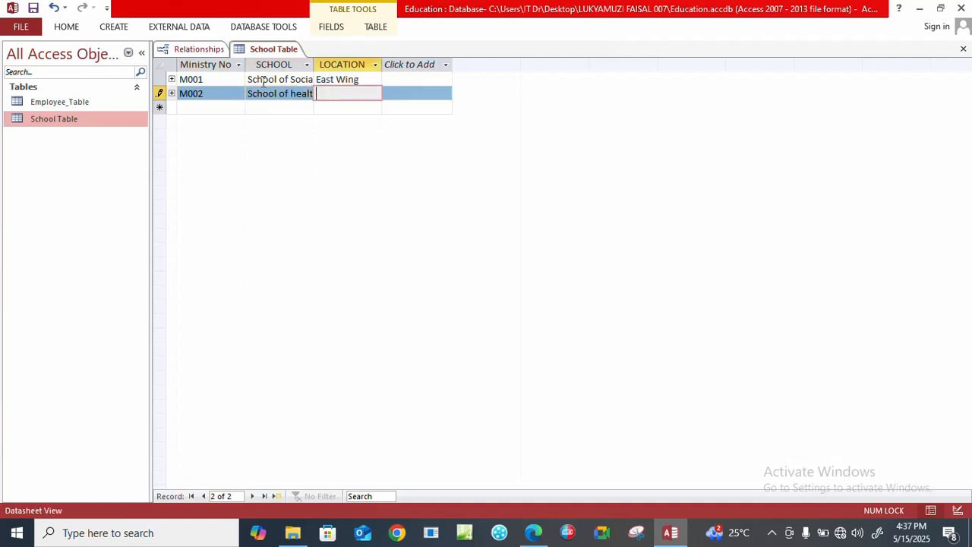
Enter Western Wing as the location of record M002 and complete the record.
key(Caps_Lock)
text(W)
key(Caps_Lock)
text(estern)
key(Caps_Lock)
text(W)
key(Caps_Lock)
text(ing)
key(Tab)
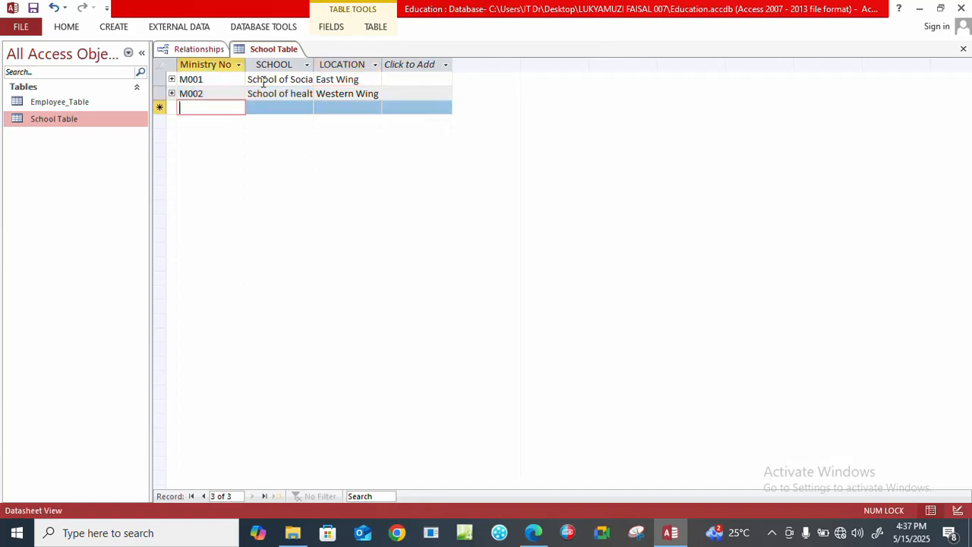
Start the third School Table record with Ministry No M003 and the school School of Education.
key(Caps_Lock)
text(M003)
key(Tab)
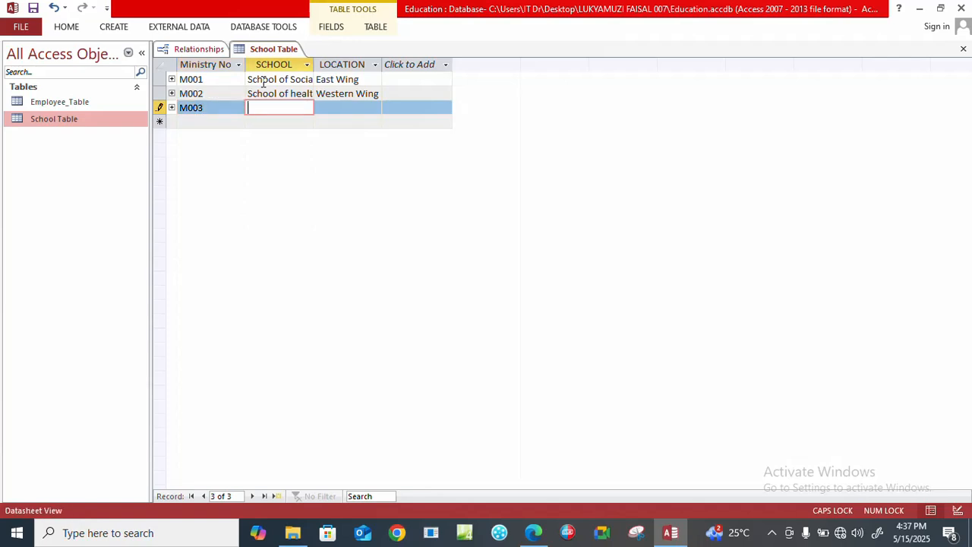
text(S)
key(Caps_Lock)
text(chool of)
key(Caps_Lock)
text(E)
key(Caps_Lock)
text(ducation)
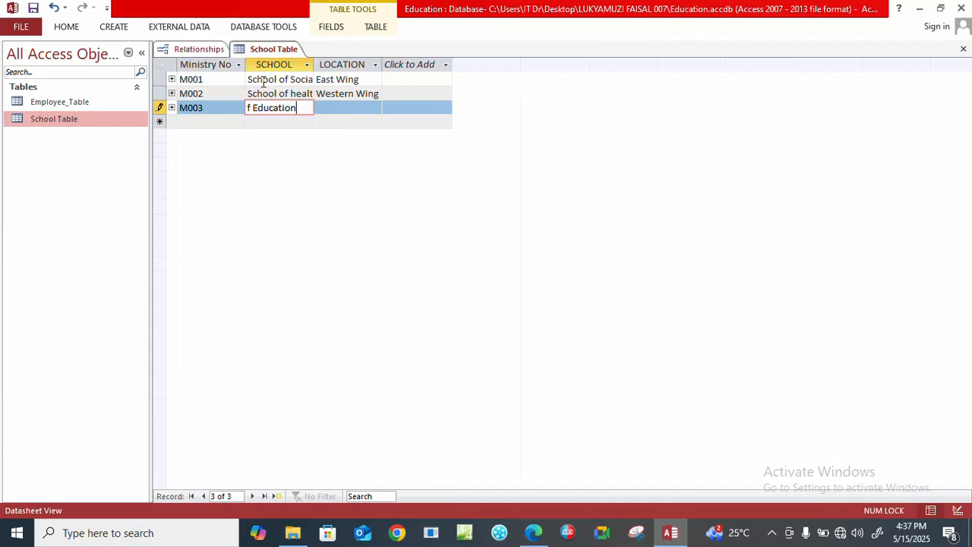
key(Tab)
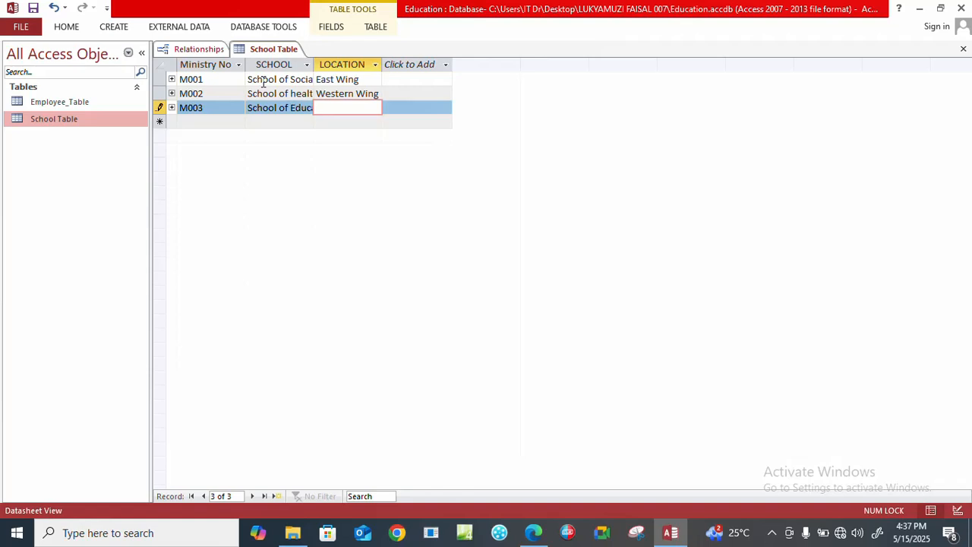
Enter South wing as the location of record M003 and complete the record.
key(Caps_Lock)
text(S)
key(Caps_Lock)
text(outh wing)
key(Tab)
Start the fourth School Table record with Ministry No M004 and the school School of Built Environment.
key(Caps_Lock)
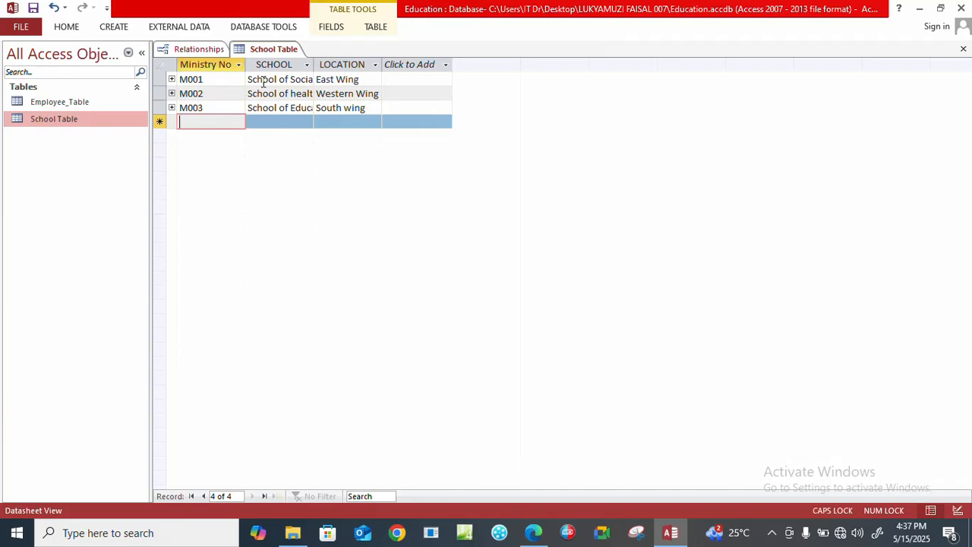
text(M004)
key(Tab)
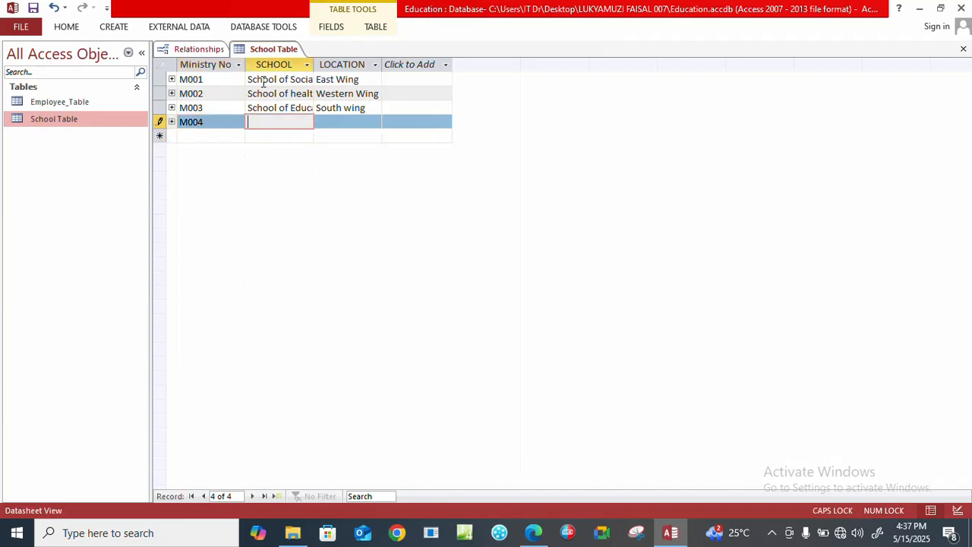
text(S)
key(Caps_Lock)
text(chool of)
key(Caps_Lock)
text(B)
key(Caps_Lock)
text(uilt e)
key(BackSpace)
key(Caps_Lock)
text(E)
key(Caps_Lock)
text(nvironment)
key(Tab)
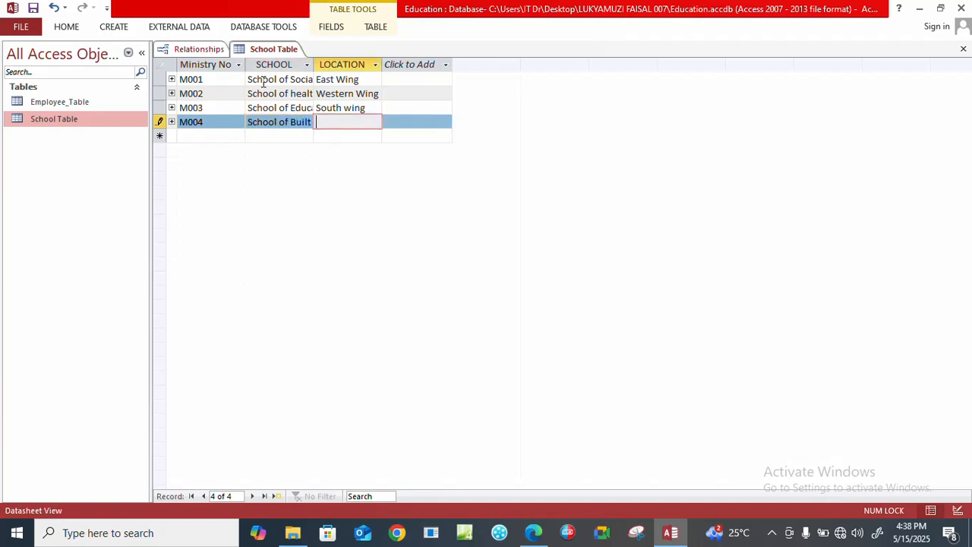
Enter Western wing as the location of record M004 and complete the record.
key(Caps_Lock)
text(W)
key(Caps_Lock)
text(estern wing)
key(Tab)
Add the fifth School Table record with Ministry No M005, school School of Psychology and location Mukono.
key(Caps_Lock)
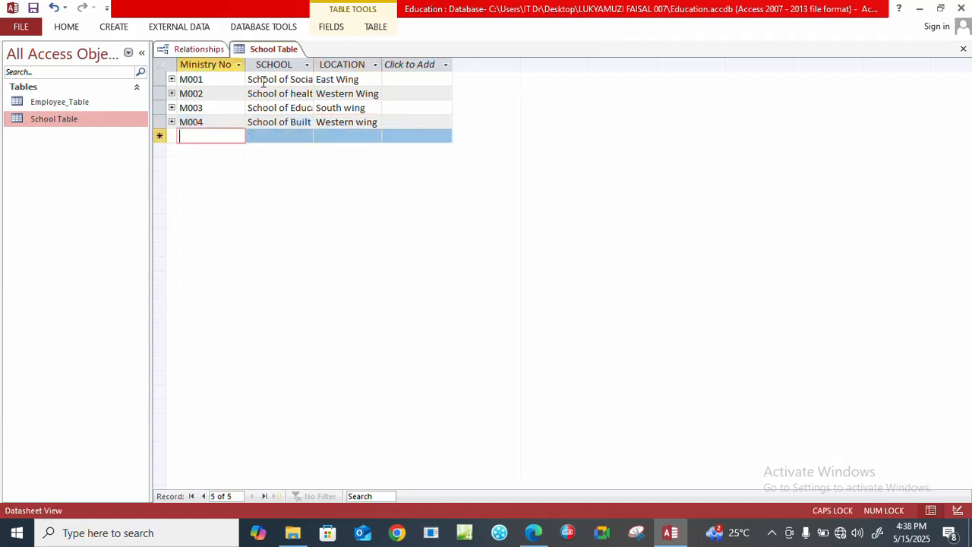
text(M005)
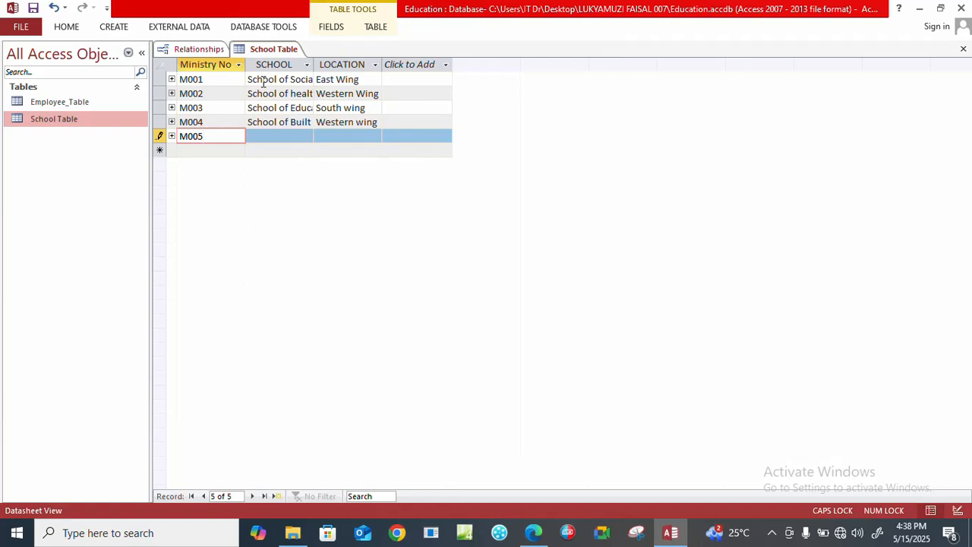
key(Tab)
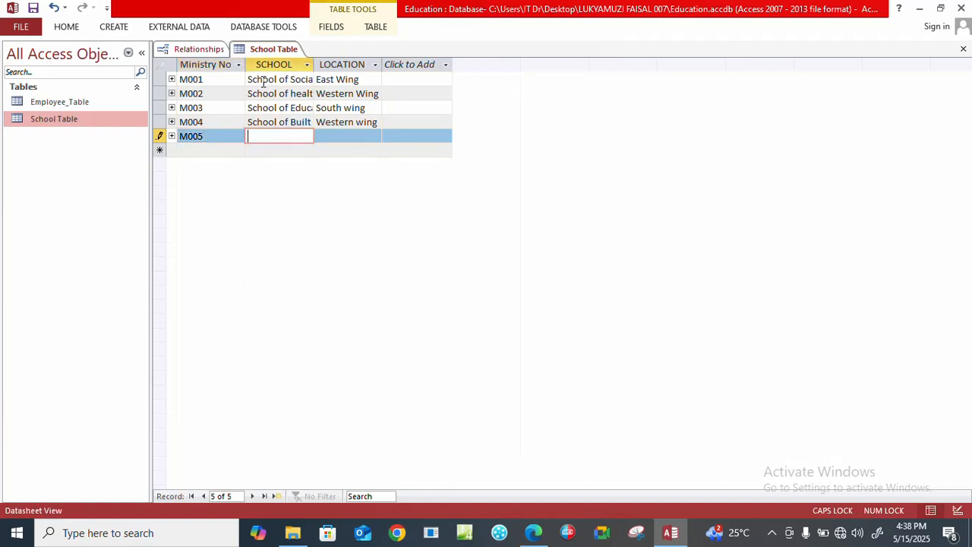
text(S)
key(Caps_Lock)
text(chool of)
key(Caps_Lock)
text(Pl)
key(Caps_Lock)
text(sycholog)
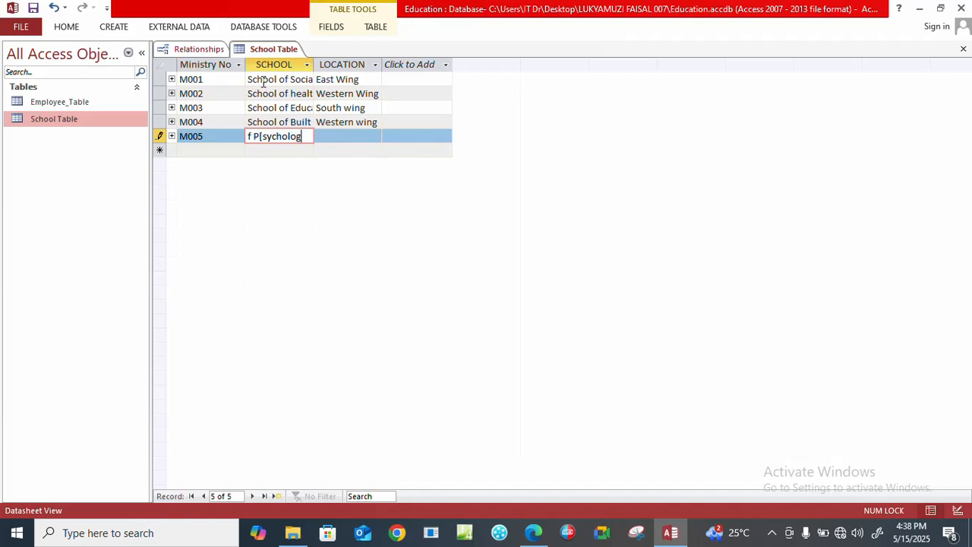
text(y)
key(Left)
key(Left)
key(Left)
key(Left)
key(Left)
key(Left)
key(Left)
key(Left)
key(Left)
key(BackSpace)
text(l)
key(BackSpace)
key(Tab)
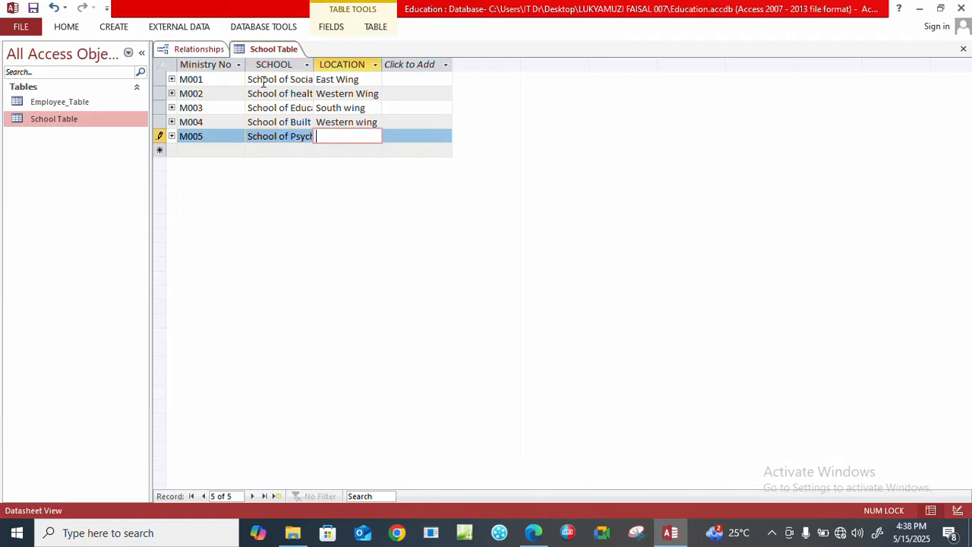
text(Mukono)
key(Tab)
Start the sixth School Table record with Ministry No M006 and the school School of Women & Gender.
key(Caps_Lock)
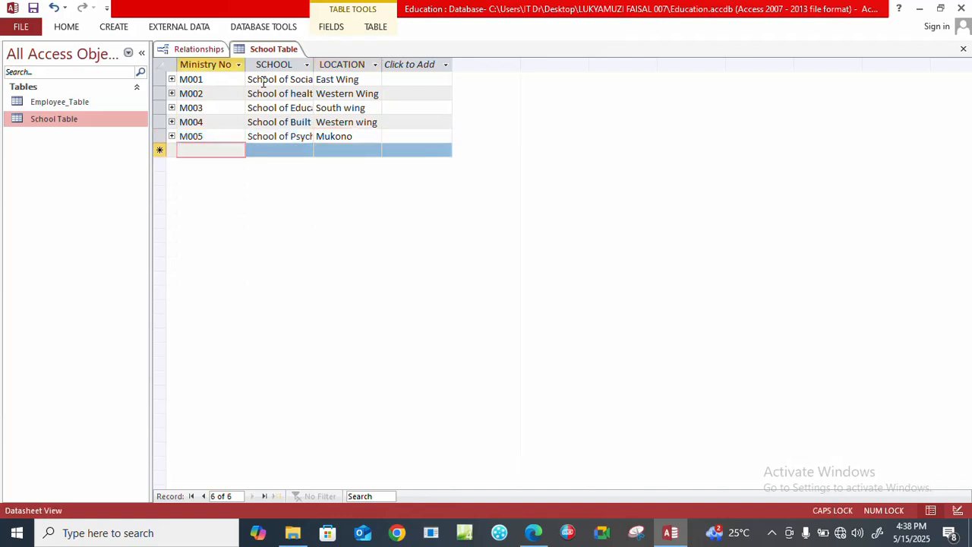
text(M006)
key(Tab)
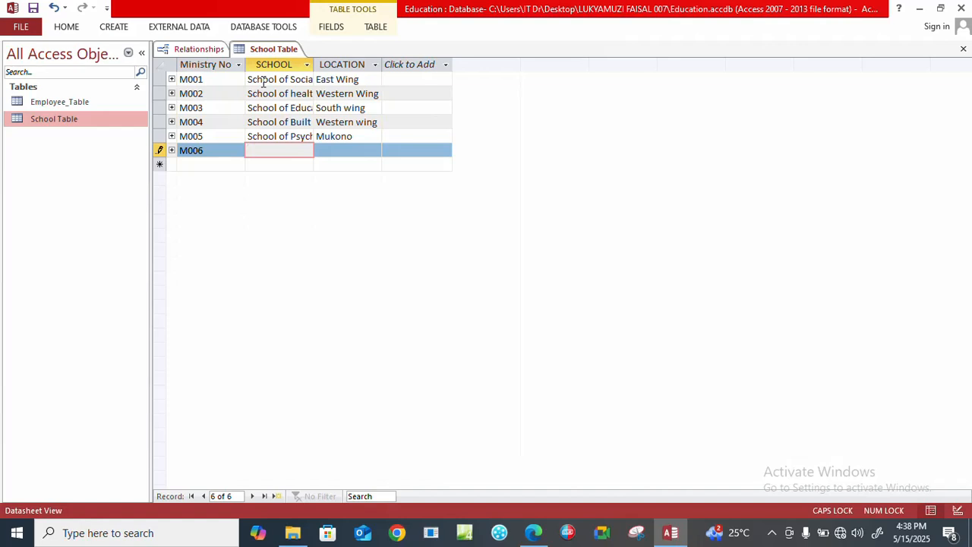
text(S)
key(Caps_Lock)
text(chool of)
key(Caps_Lock)
text(W)
key(BackSpace)
text(W)
key(Caps_Lock)
text(o)
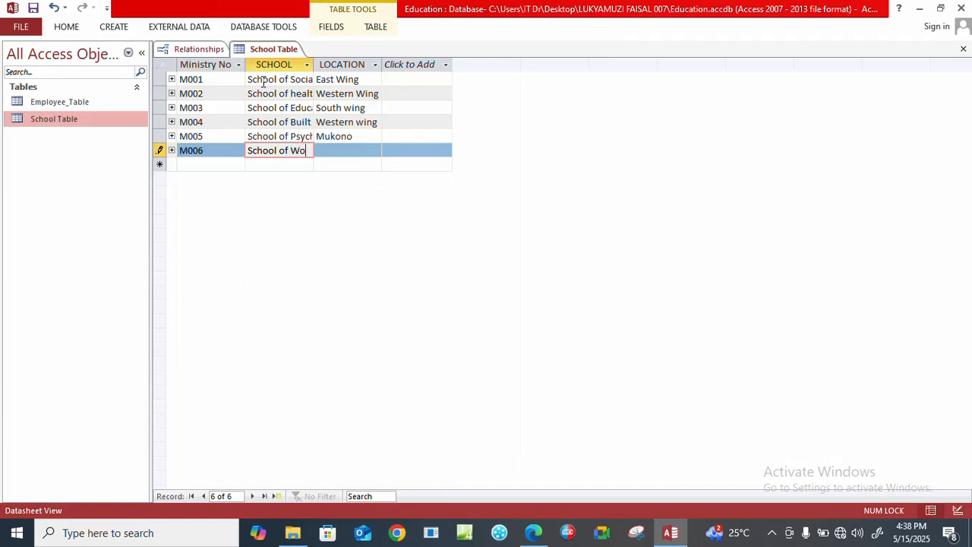
text(men and)
key(BackSpace)
key(BackSpace)
key(BackSpace)
text(&)
key(Caps_Lock)
text(G)
key(Caps_Lock)
text(ender)
key(Tab)
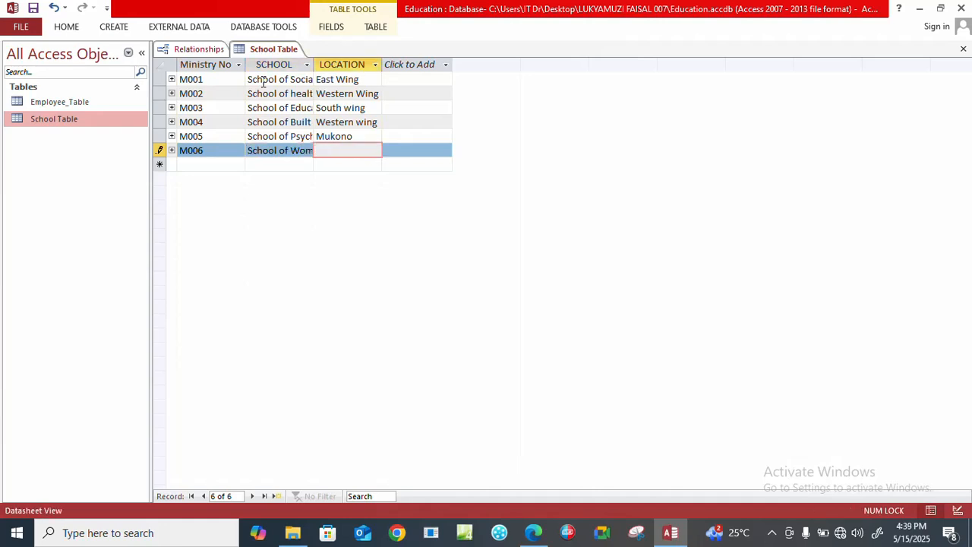
Enter East wing as the location of record M006 and complete the record.
key(Caps_Lock)
text(E)
key(Caps_Lock)
text(ast wing)
key(Tab)
Start the seventh School Table record with Ministry No M007 and the school School of Economics.
key(Caps_Lock)
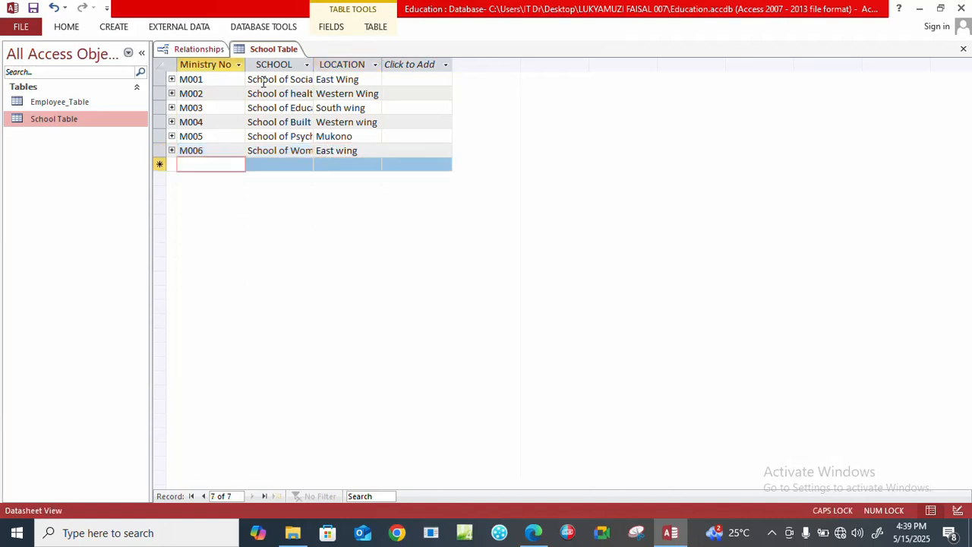
text(M007)
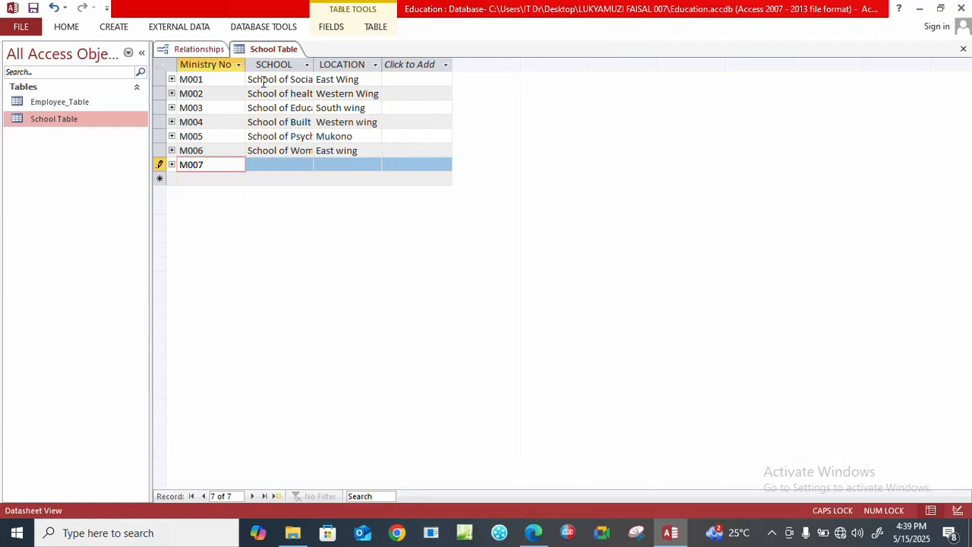
key(Tab)
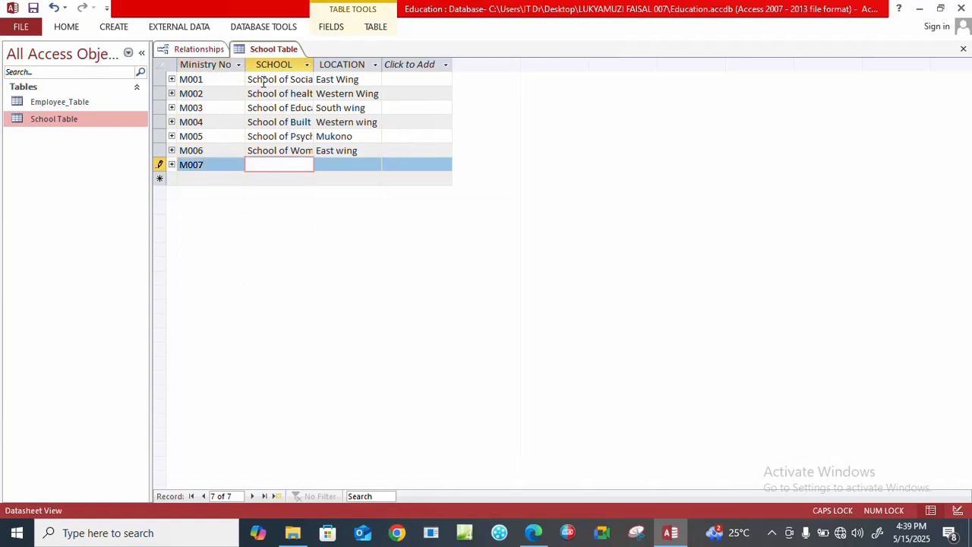
text(S)
key(Caps_Lock)
text(chool of)
key(Caps_Lock)
text(E)
key(Caps_Lock)
text(conomics)
key(Tab)
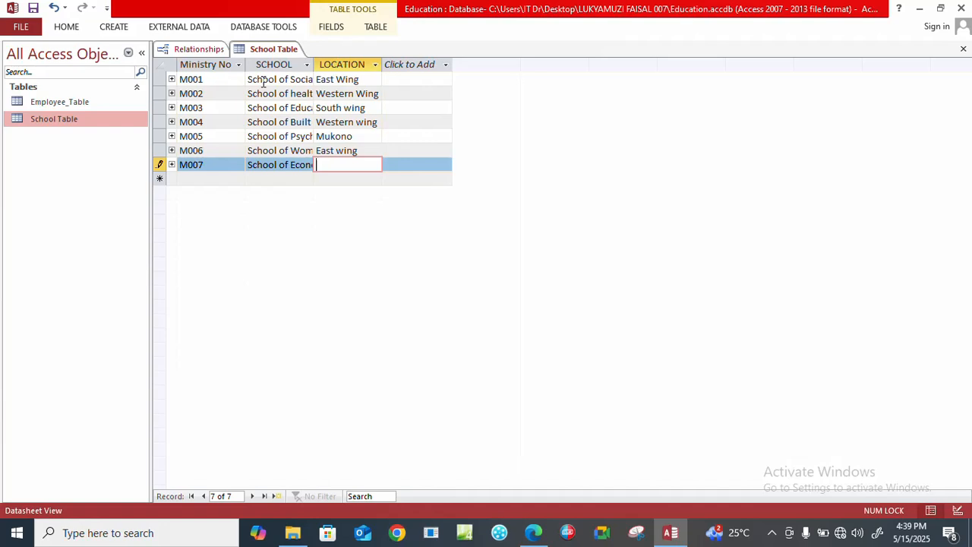
Enter South wing as the location of record M007 and complete the record.
key(Caps_Lock)
text(S)
key(Caps_Lock)
text(outh wing)
key(Tab)
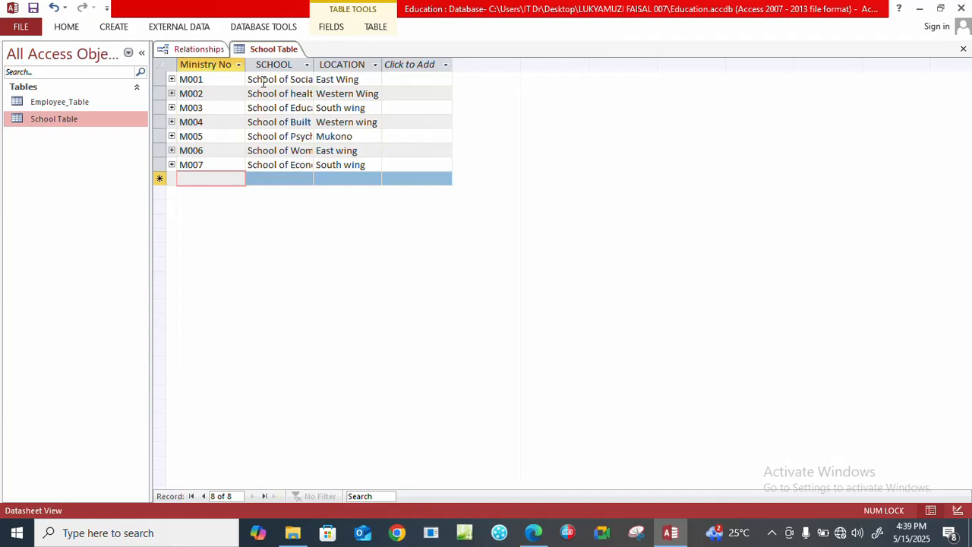
Start the eighth School Table record with Ministry No M008.
key(Caps_Lock)
text(M)
key(Caps_Lock)
text(008)
key(Tab)
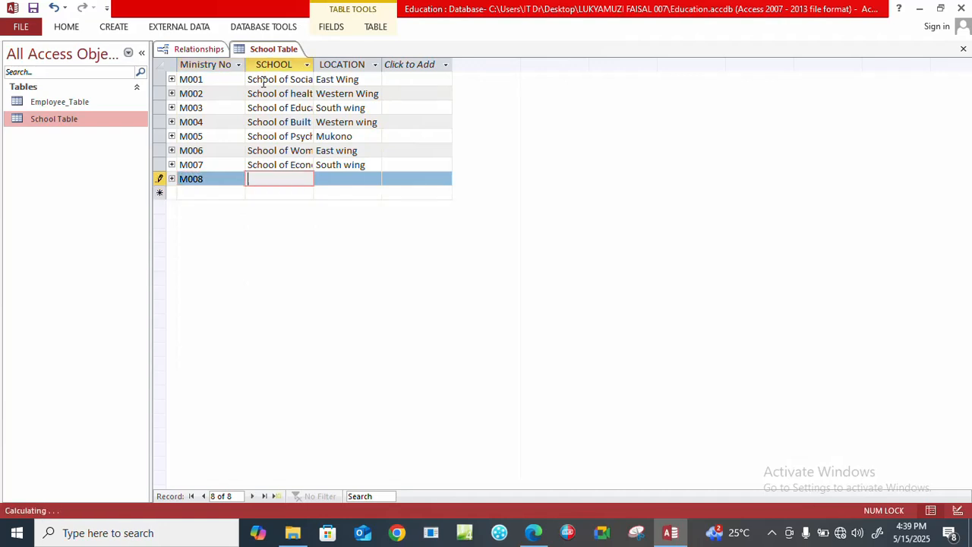
Enter School of Women & Gender as the school of record M008.
key(Caps_Lock)
text(S)
key(Caps_Lock)
text(chool of)
key(Caps_Lock)
text(W)
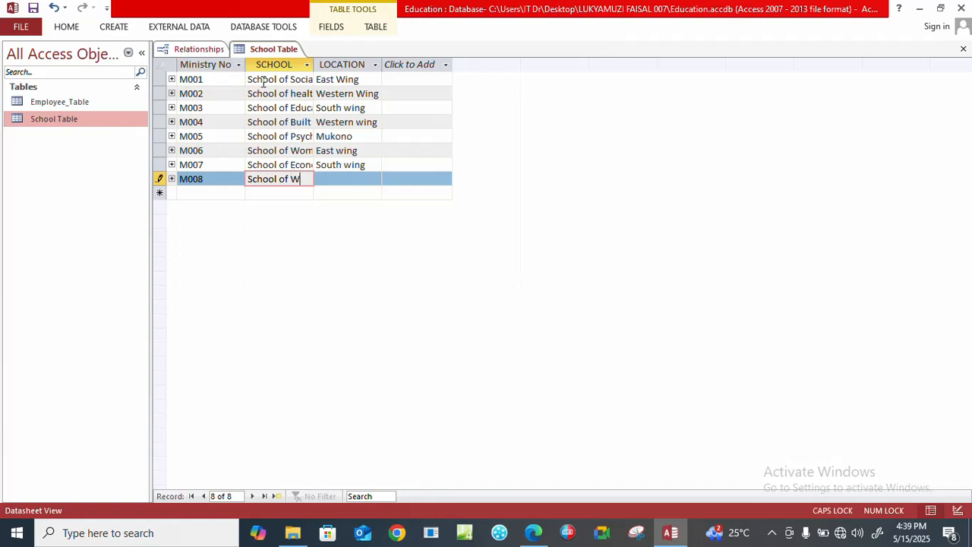
key(Caps_Lock)
text(omen &)
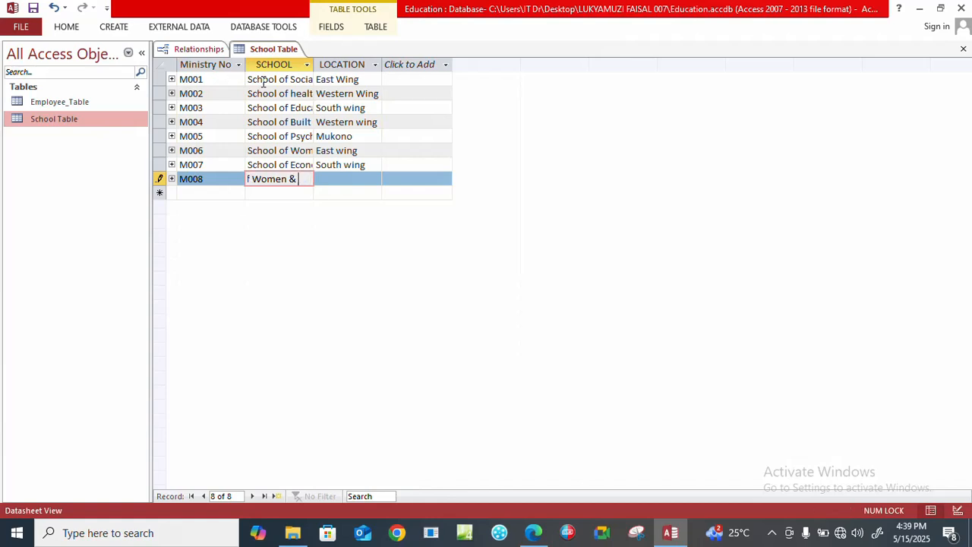
key(Caps_Lock)
text(G)
key(Caps_Lock)
text(ender)
key(Tab)
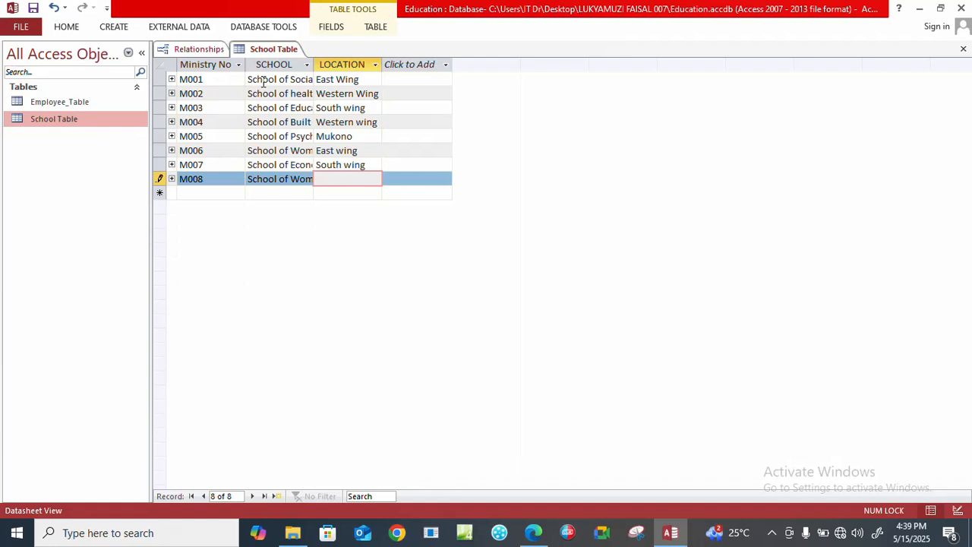
Enter East wing as the location of record M008 and complete the record.
key(Caps_Lock)
text(E)
key(Caps_Lock)
text(ast wing)
key(Tab)
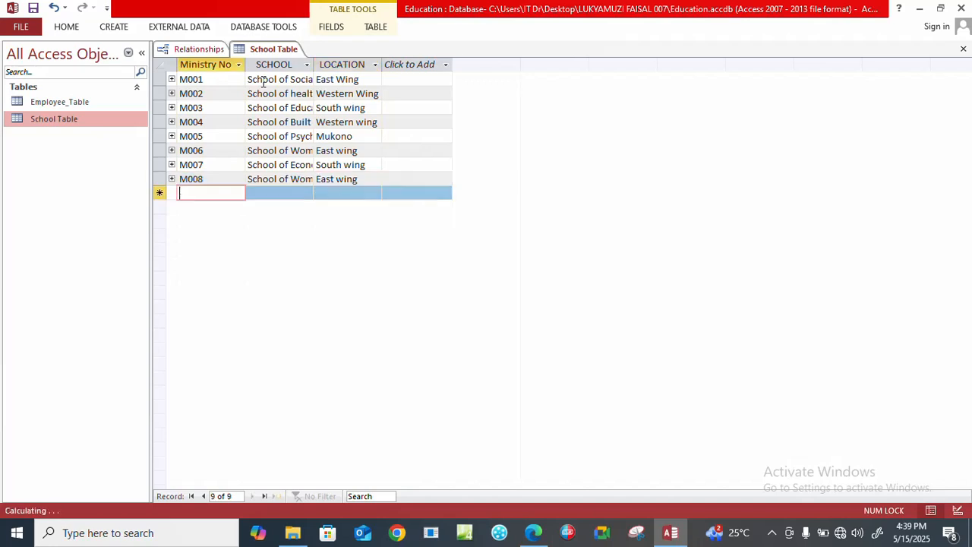
Start the ninth School Table record with Ministry No M009 and the school School of Economics.
key(Caps_Lock)
text(M009)
key(Tab)
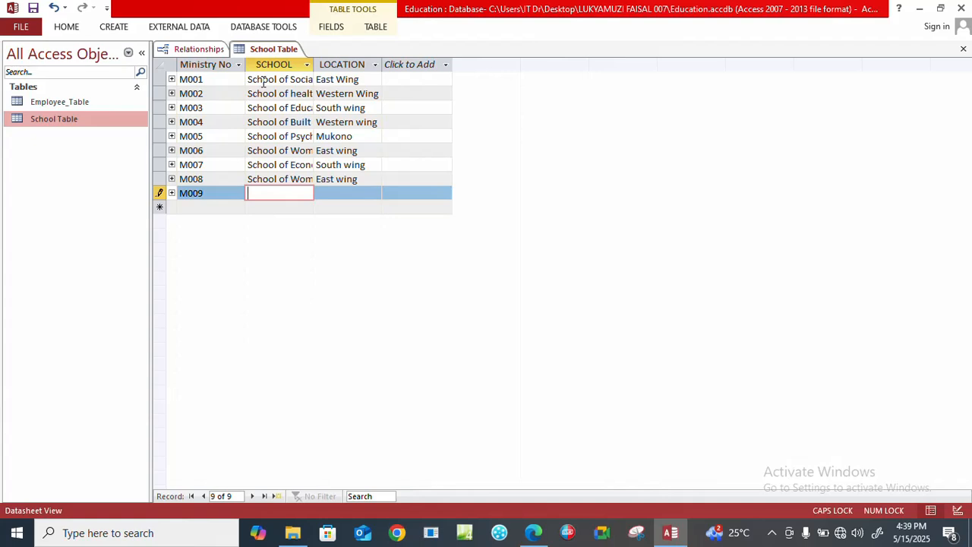
text(S)
key(Caps_Lock)
text(chool of)
key(Caps_Lock)
text(E)
key(Caps_Lock)
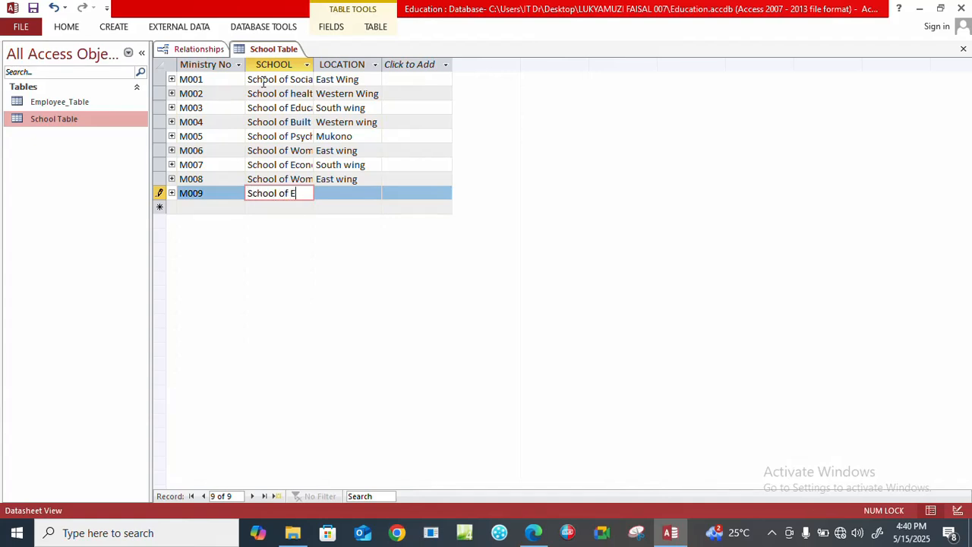
text(conomics)
key(Tab)
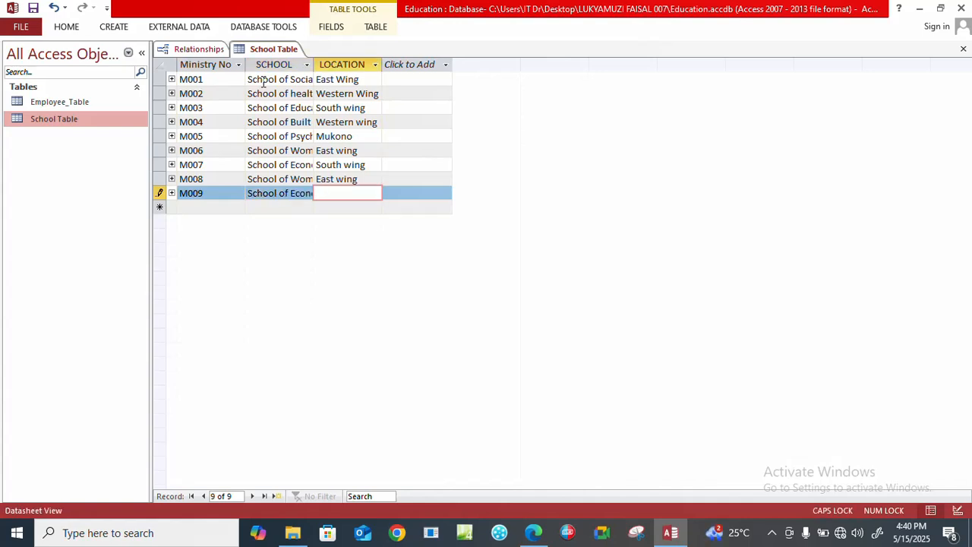
Enter Central wing as the location of record M009 and save the School Table.
text(Central wing)
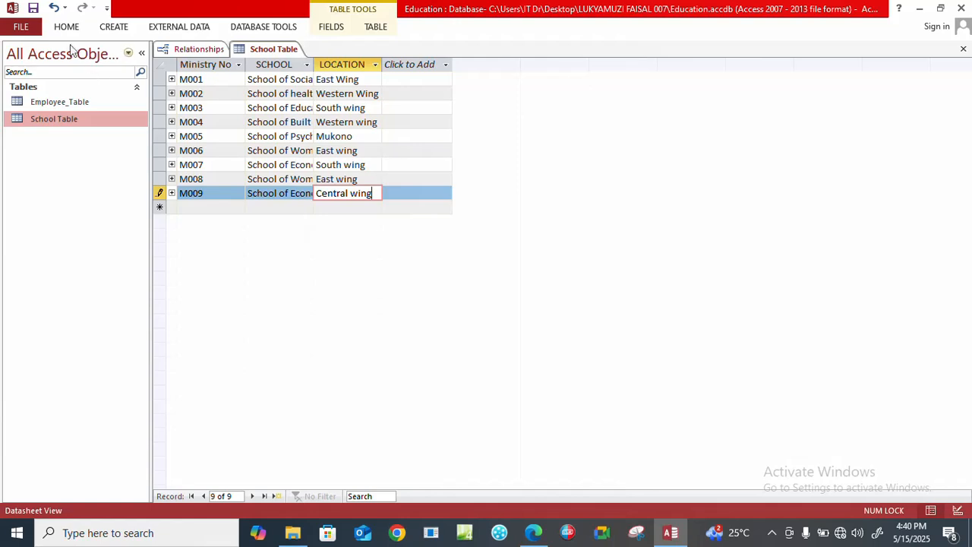
click(32, 8)
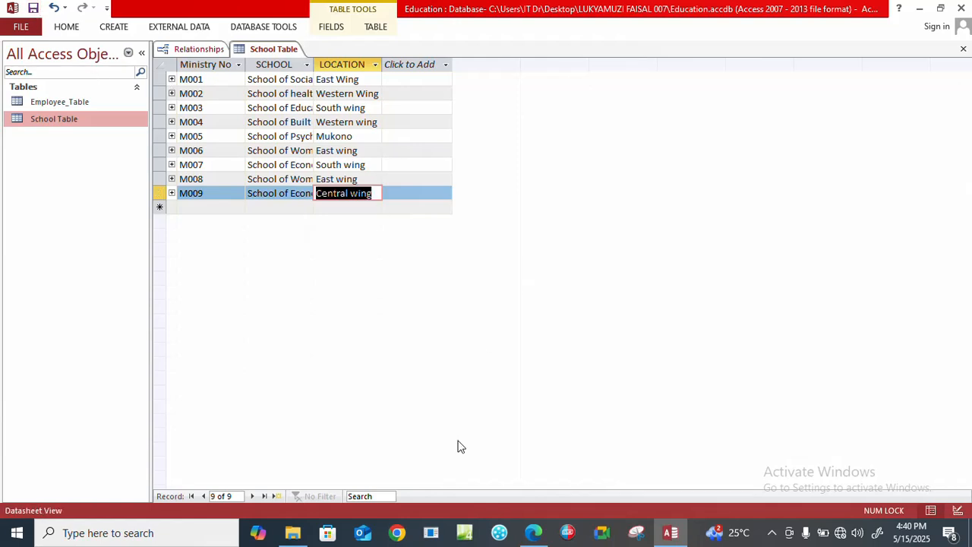
Switch to the exam PDF in Edge and read the task following the School Table data entry.
click(535, 536)
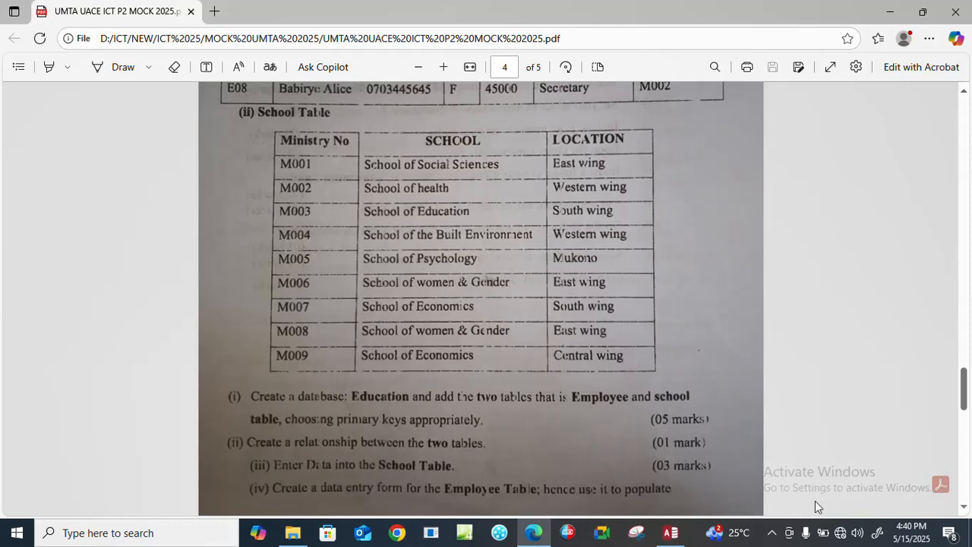
click(962, 507)
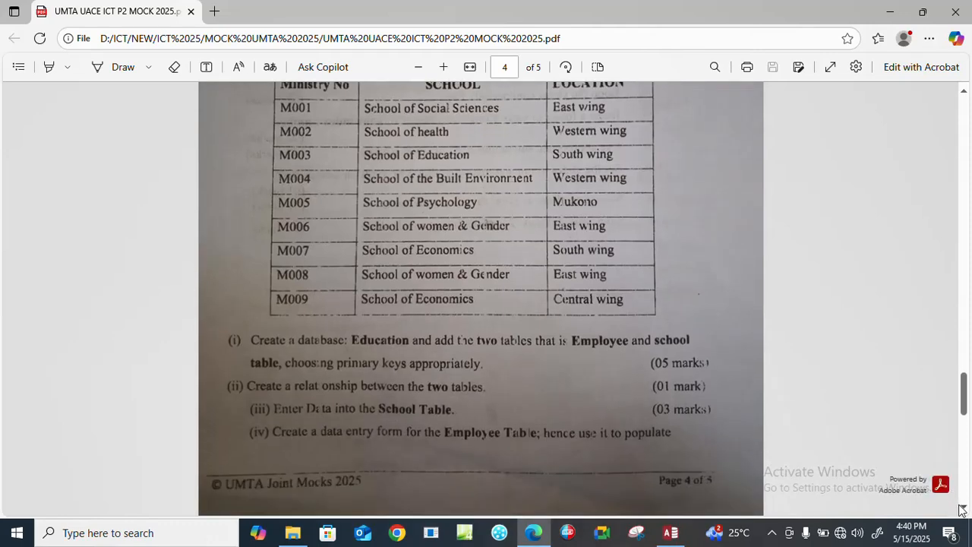
click(962, 510)
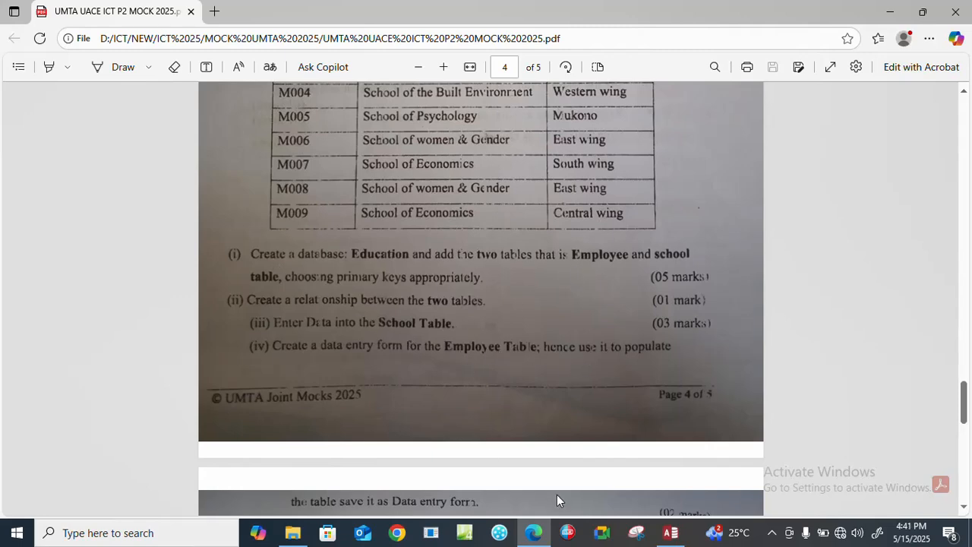
Return to Access and close the School Table and the Relationships layout, saving the layout changes.
click(671, 533)
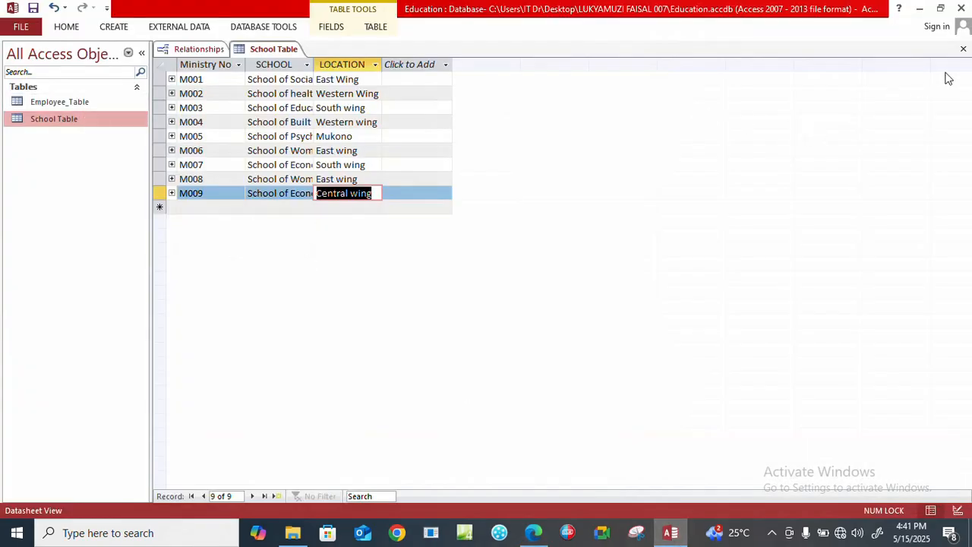
click(963, 49)
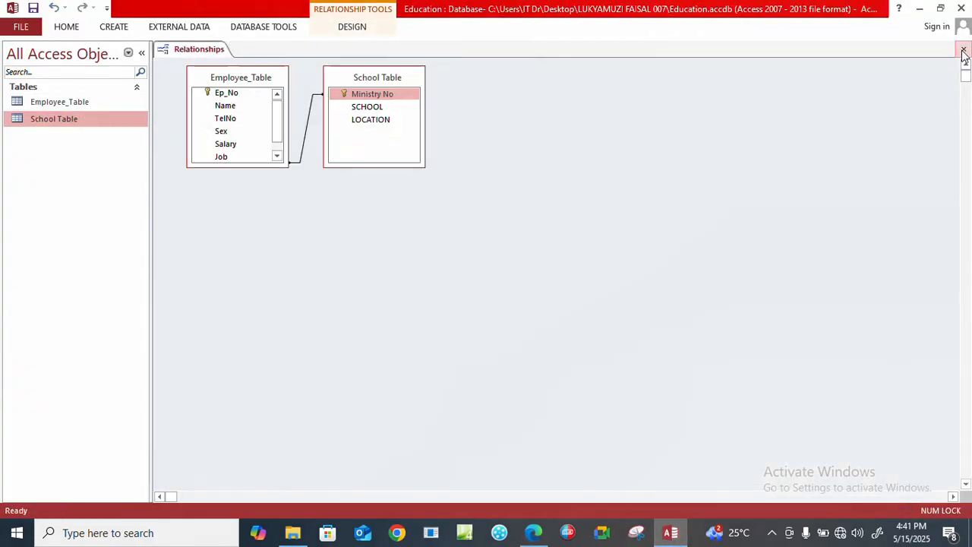
click(964, 50)
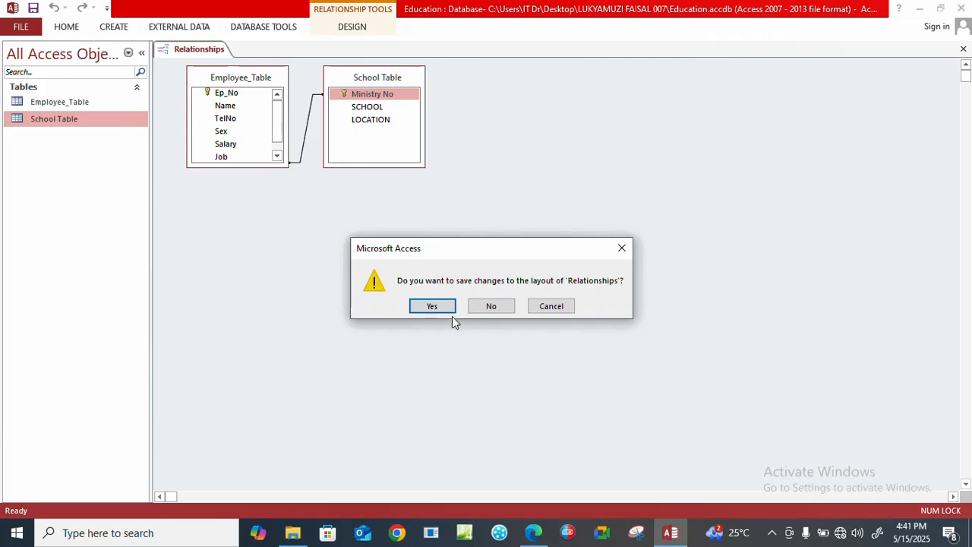
click(433, 307)
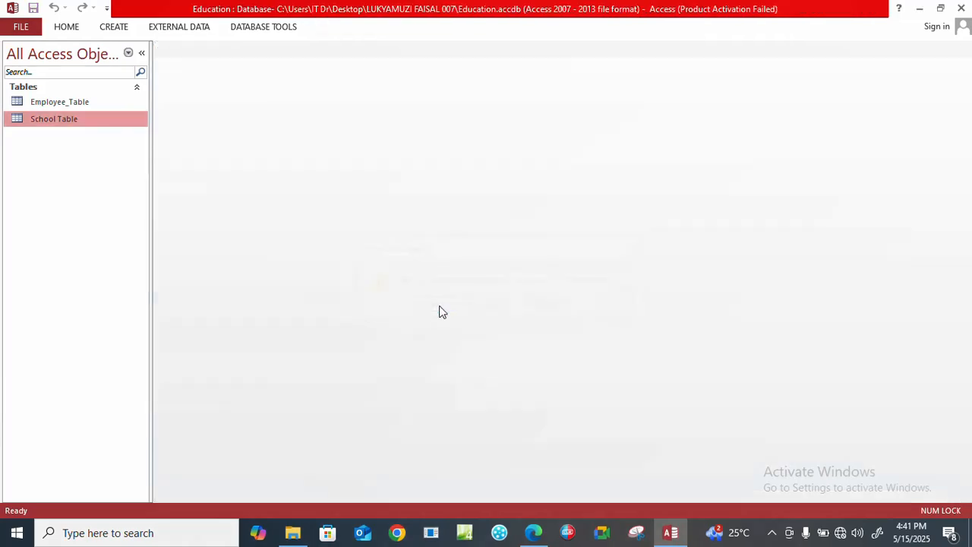
Open Employee_Table to view its fields and close it again.
double_click(48, 103)
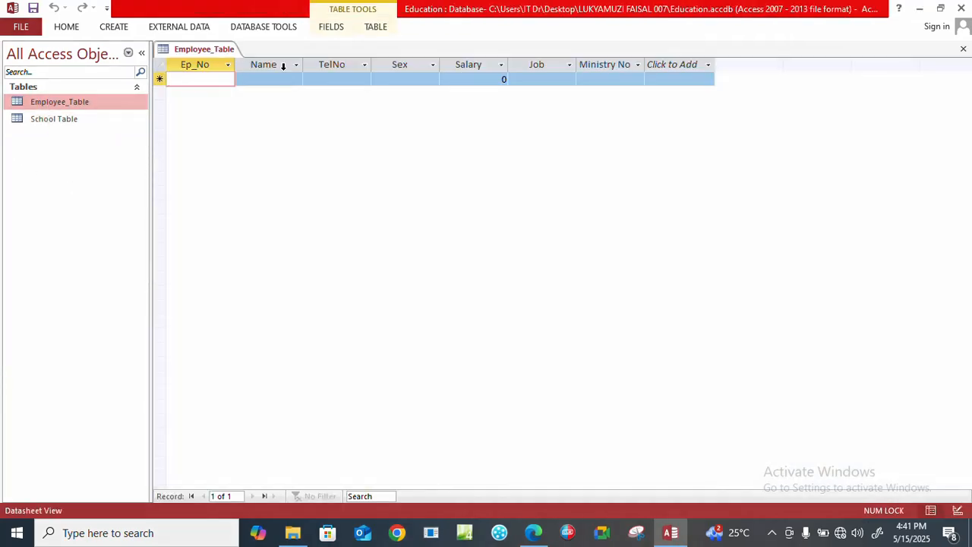
click(963, 50)
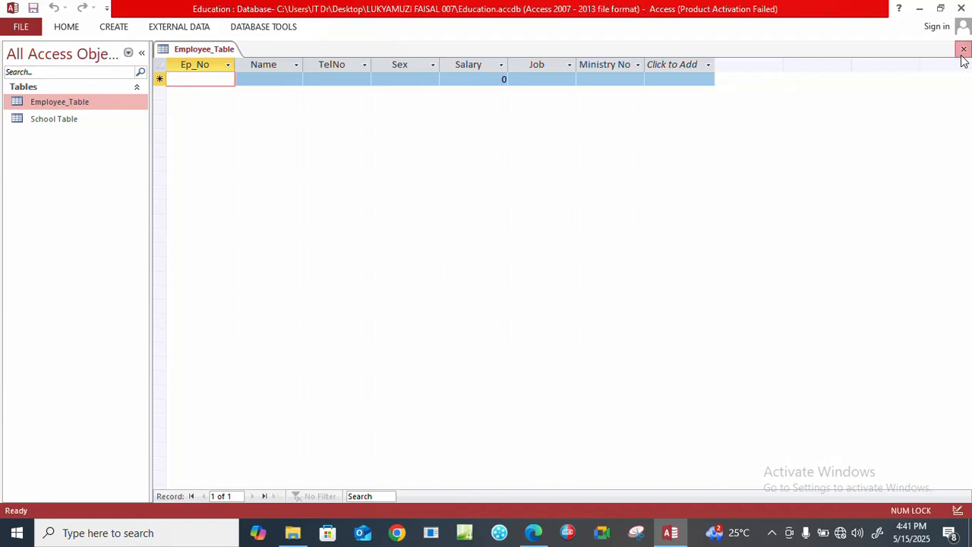
Use the Form Wizard to set up a form with all Employee_Table fields in a Tabular layout.
click(113, 29)
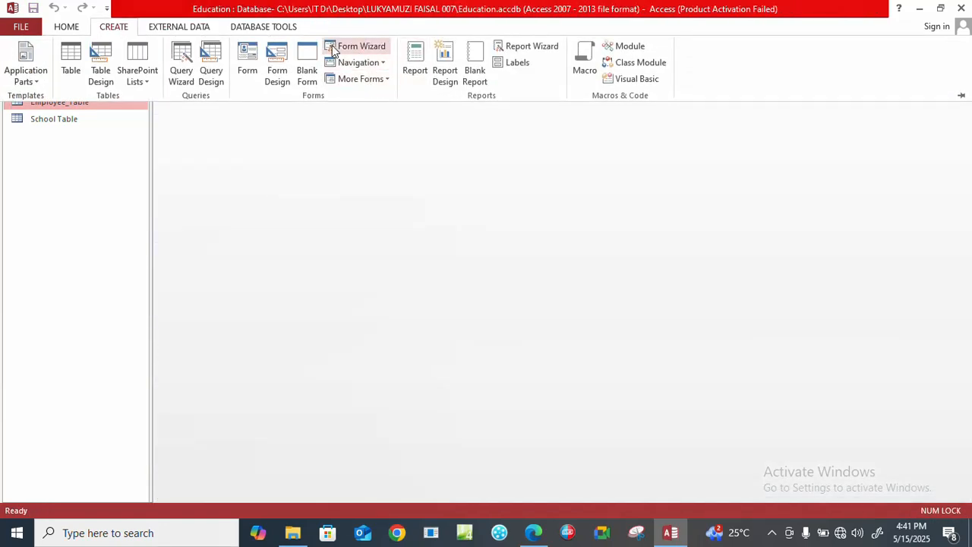
click(347, 51)
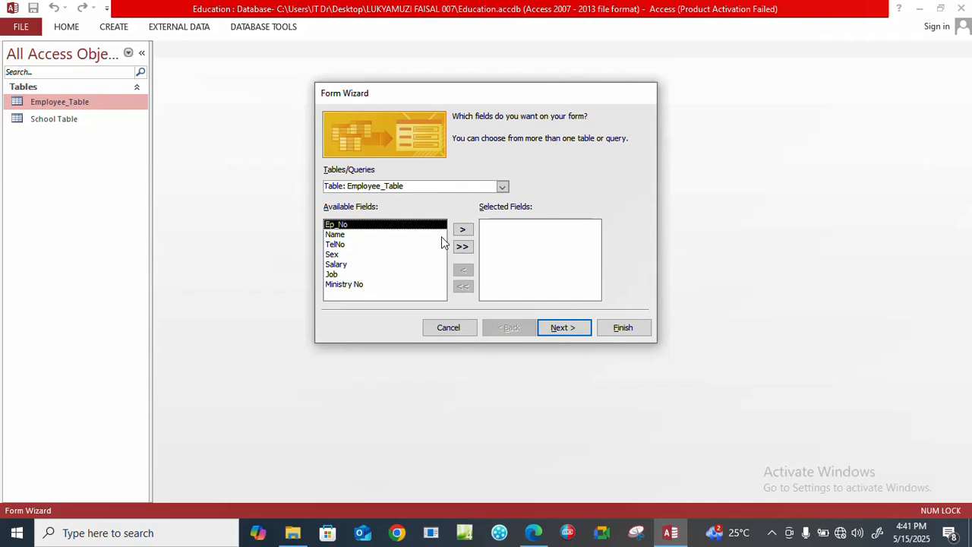
click(465, 249)
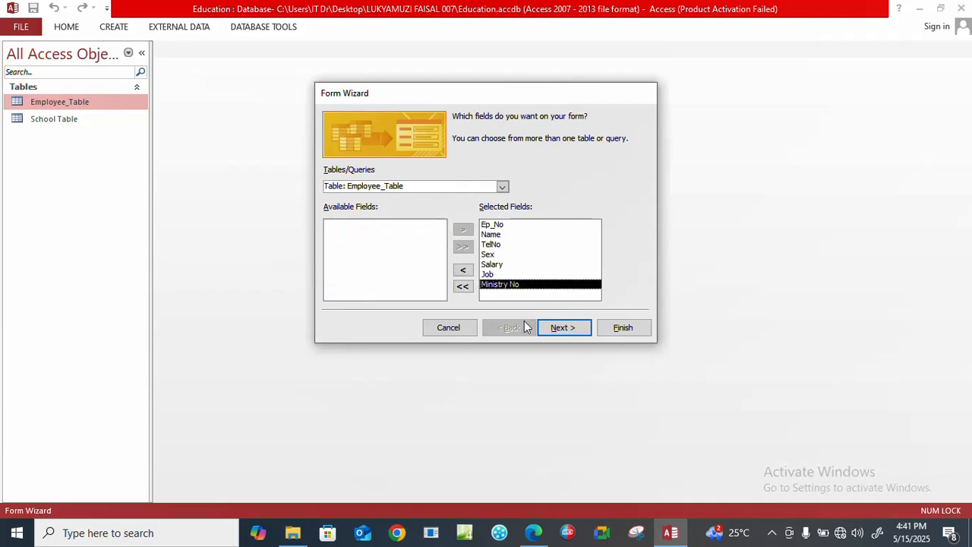
click(562, 335)
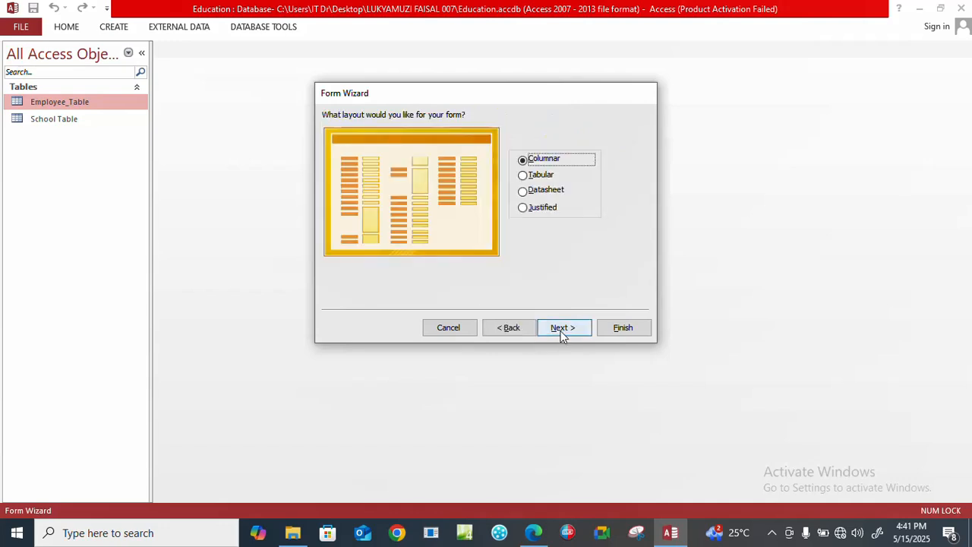
click(522, 176)
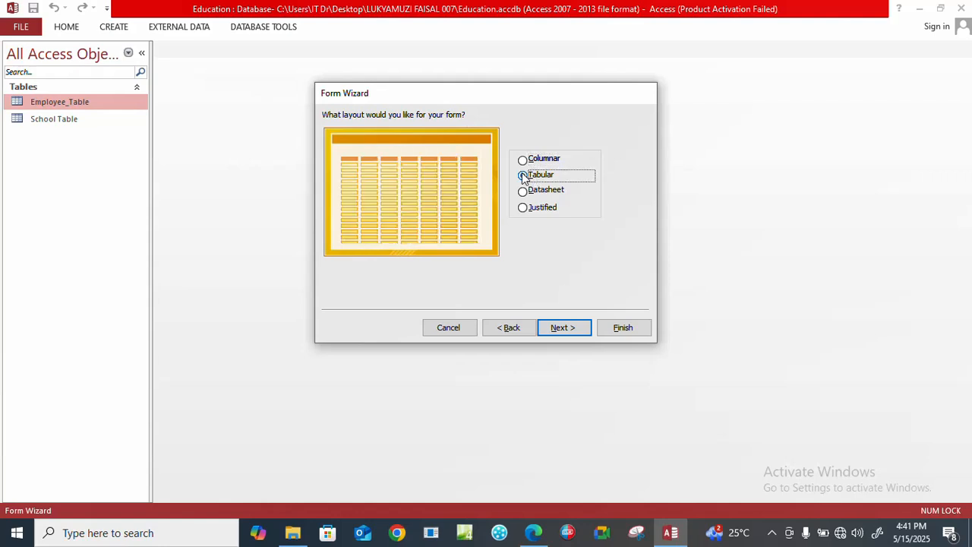
click(560, 331)
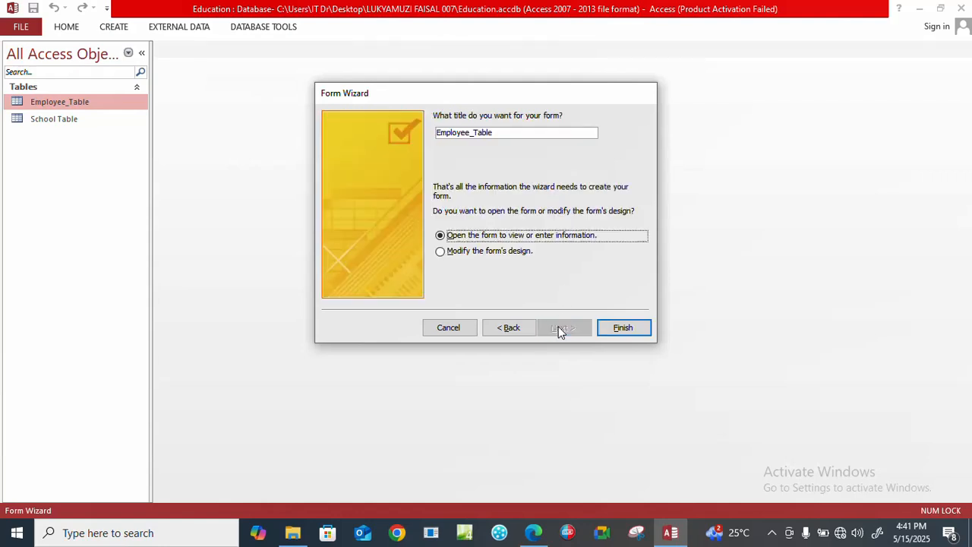
Title the form Data entry form and finish the wizard, opening the form for entering information.
click(497, 132)
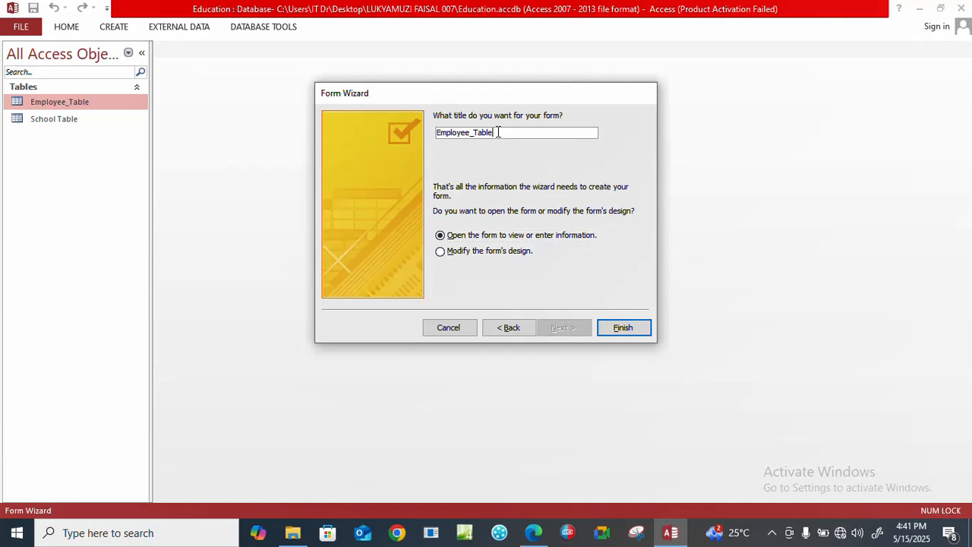
drag(498, 132, 386, 135)
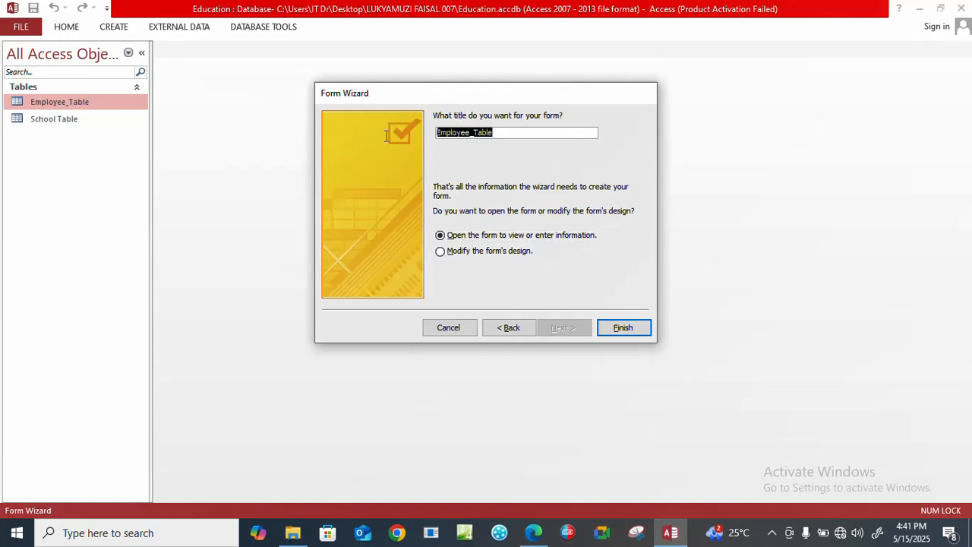
text(Data)
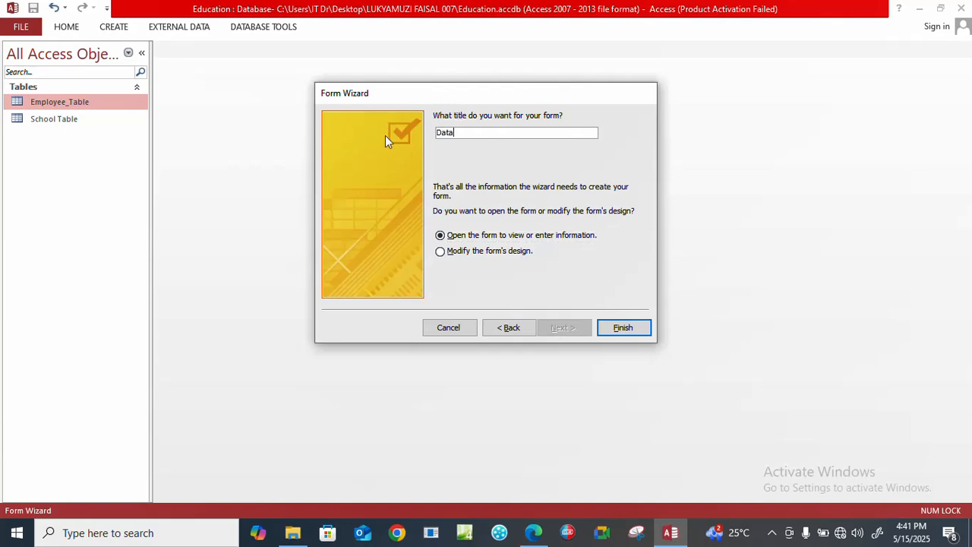
text( entry  form)
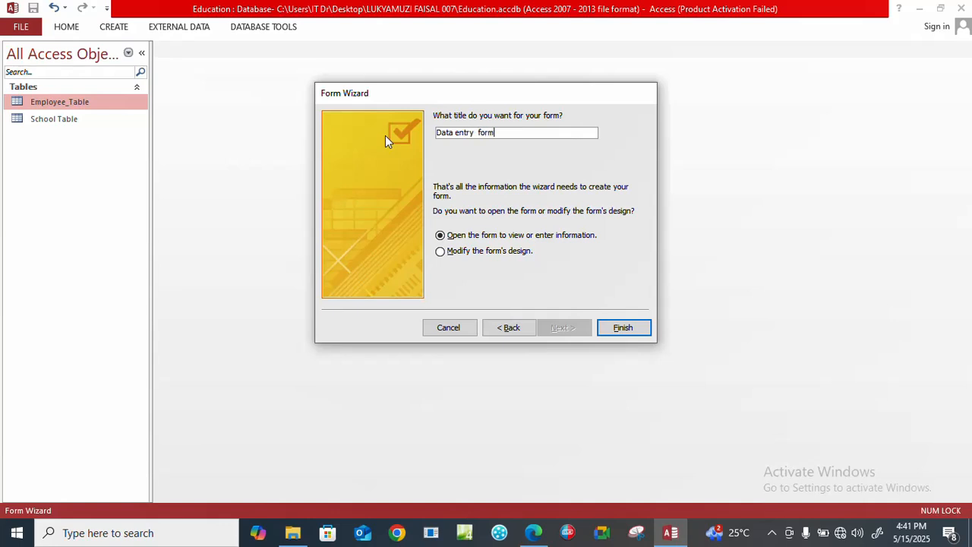
click(612, 329)
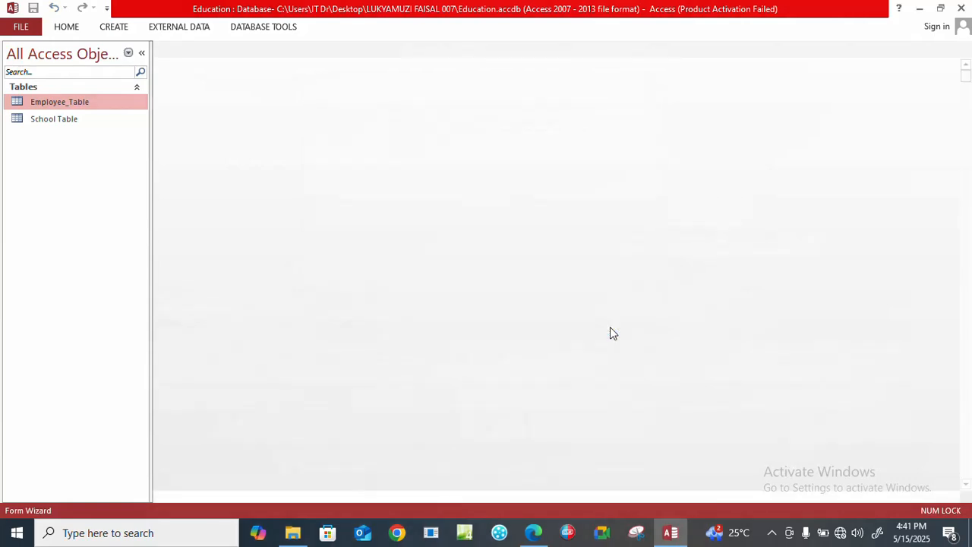
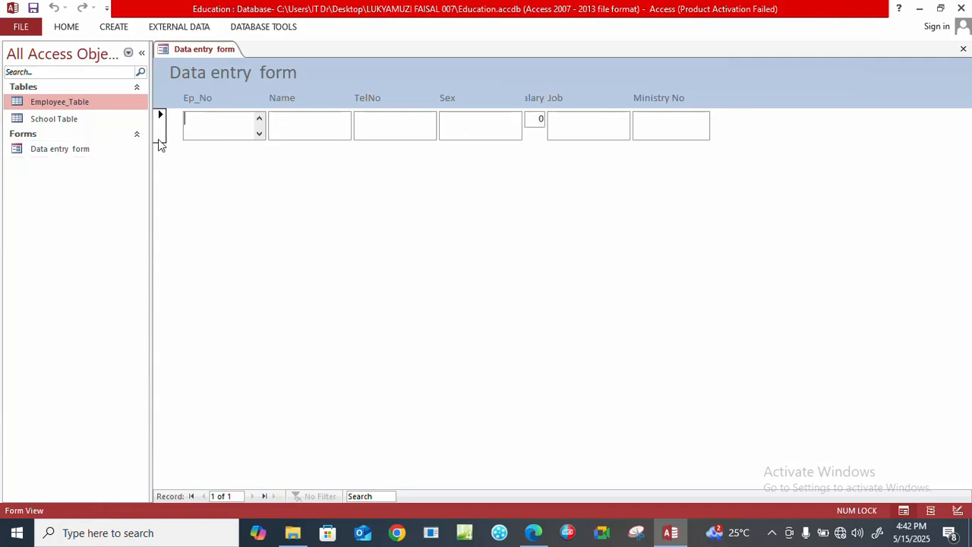
Switch the Data entry form to Layout View.
click(18, 28)
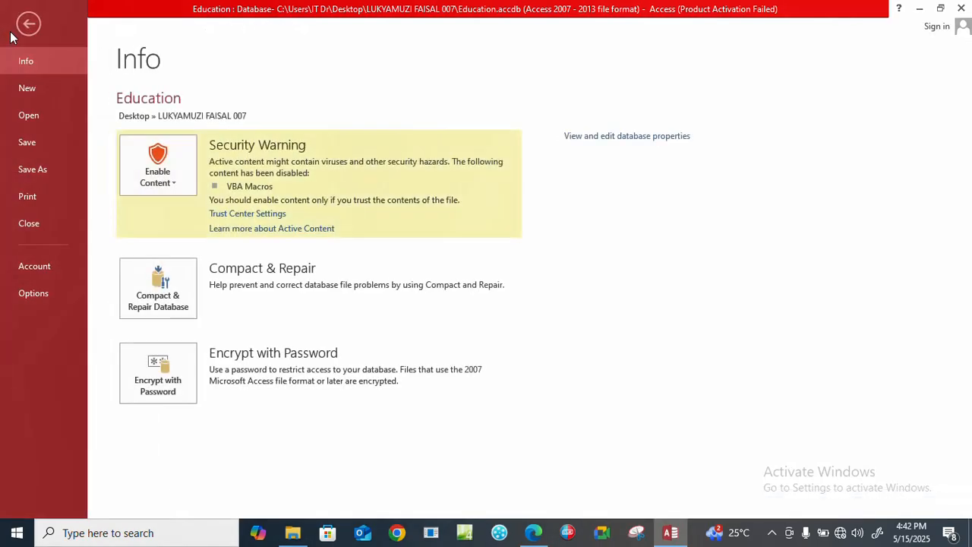
click(29, 25)
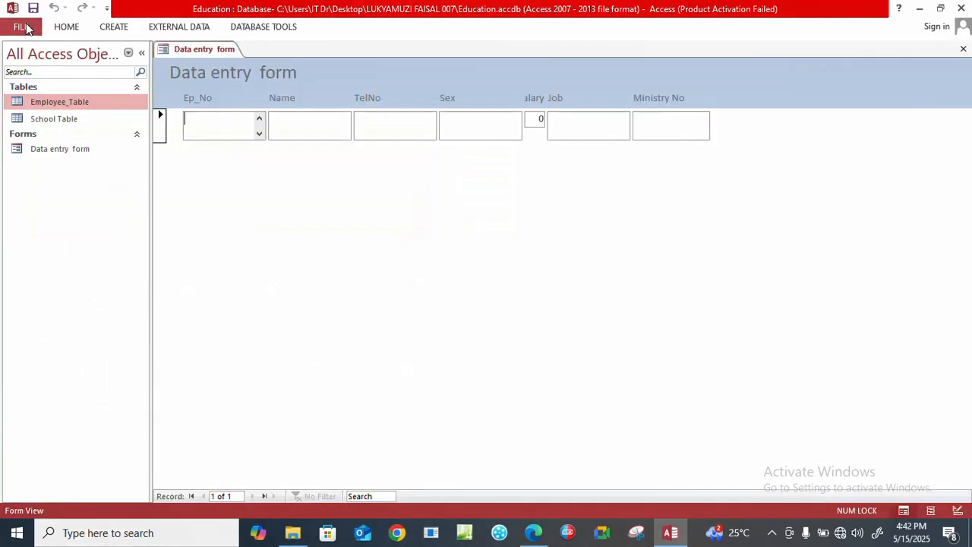
click(66, 28)
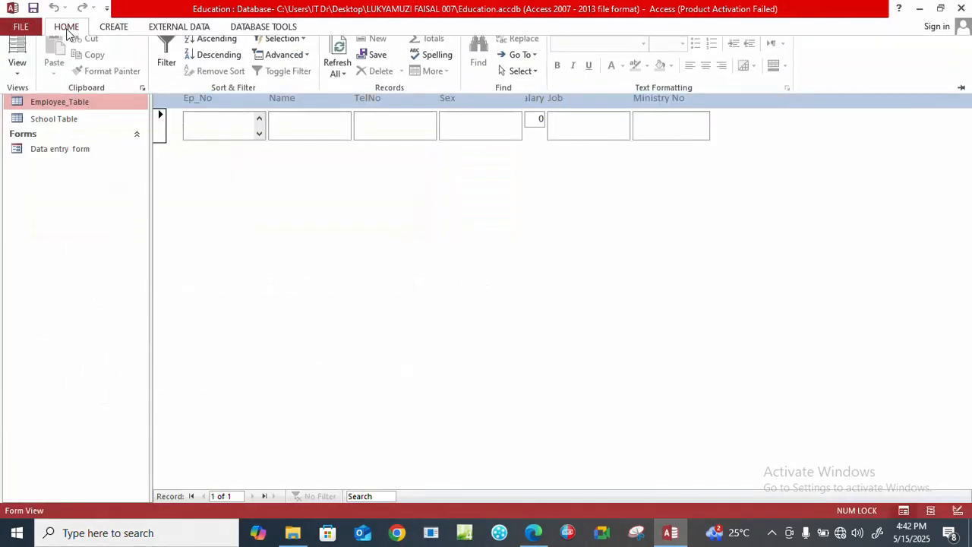
click(18, 76)
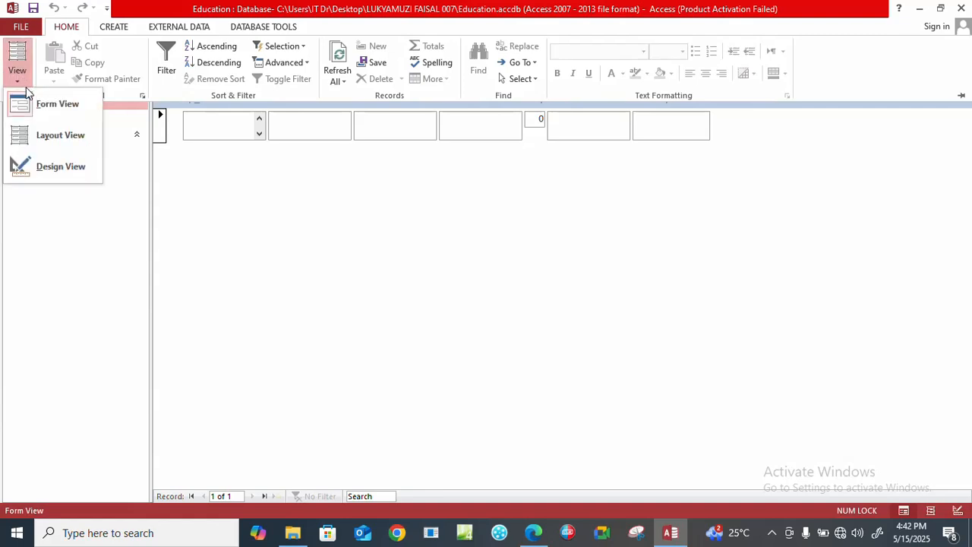
click(38, 137)
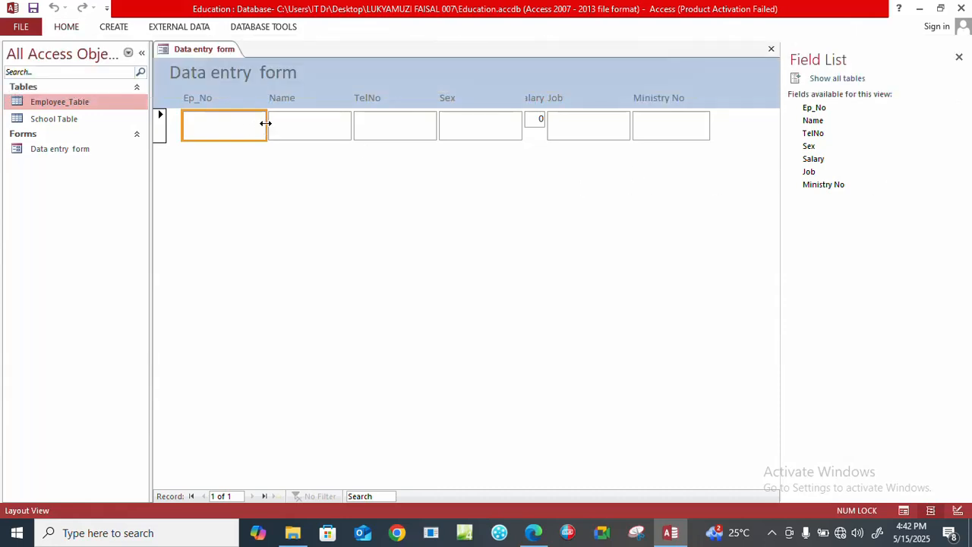
Narrow the Ep_No and Sex boxes on the form and widen the Name box towards Ep_No.
drag(266, 123, 232, 123)
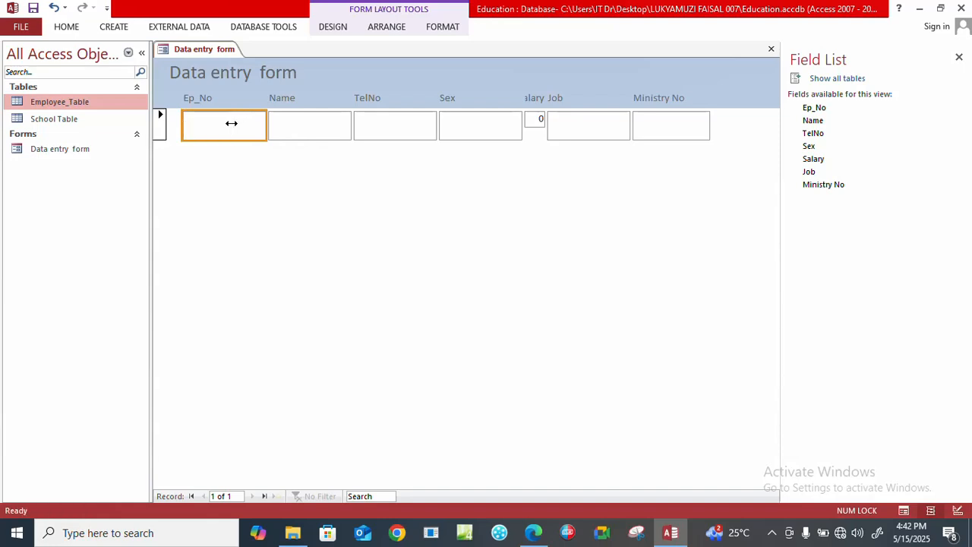
click(295, 115)
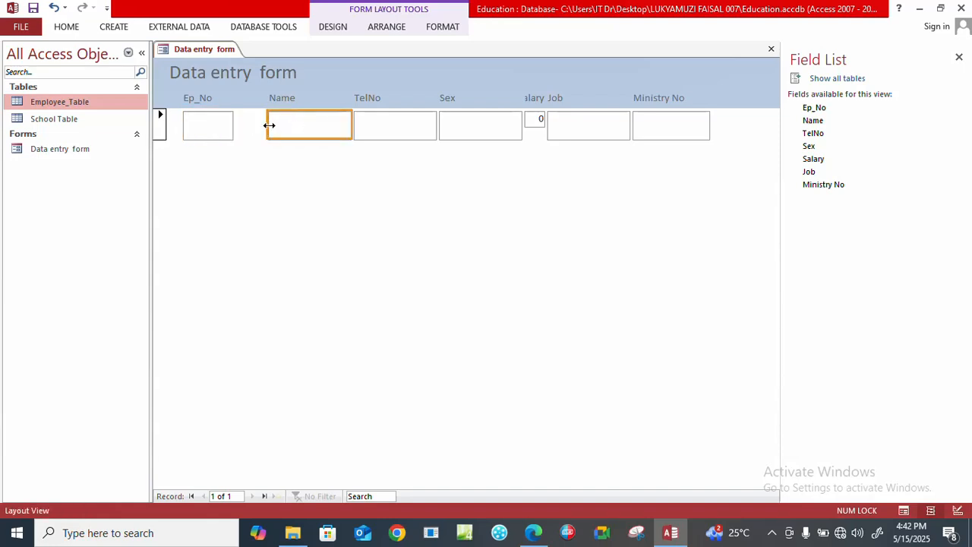
drag(267, 124, 239, 123)
click(416, 127)
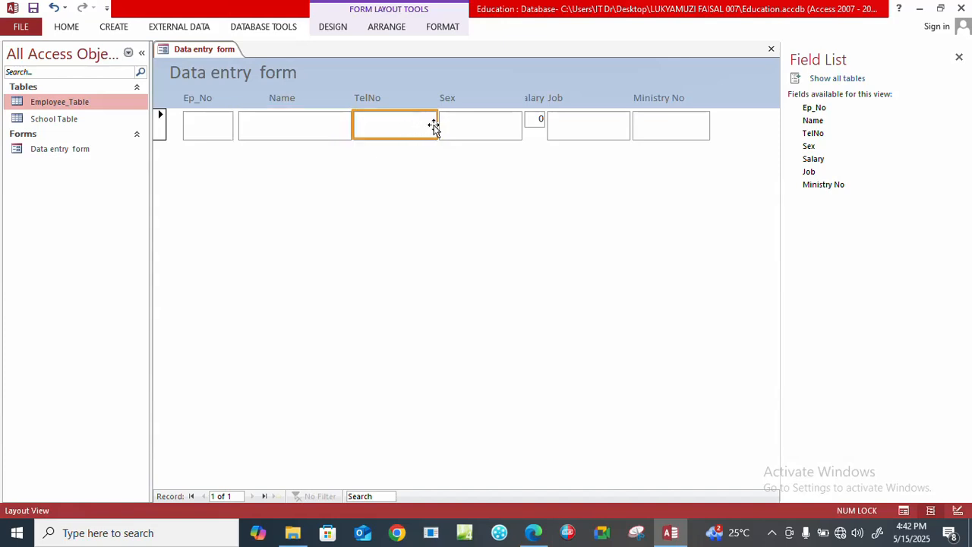
click(454, 126)
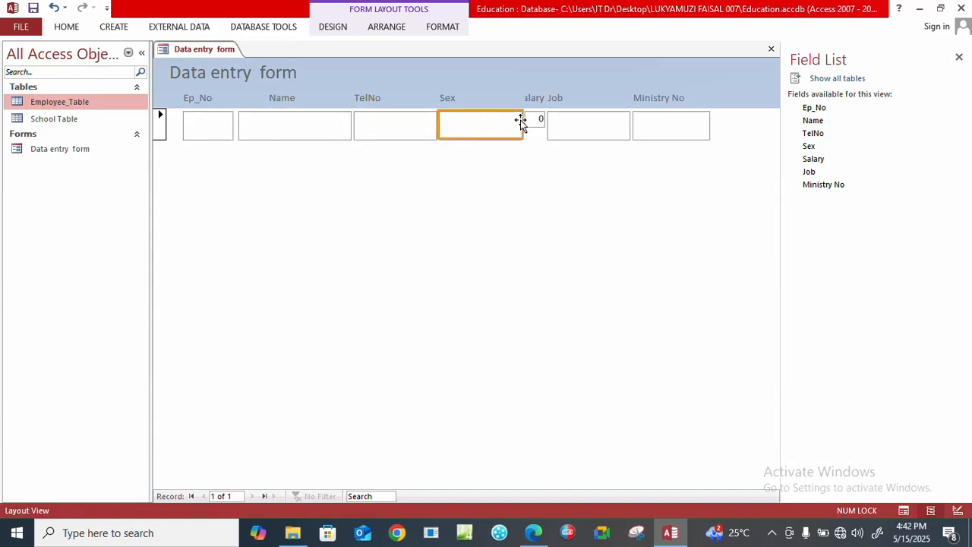
drag(521, 123, 470, 124)
Widen the Salary box and its heading towards the Sex column so the full heading fits.
click(534, 114)
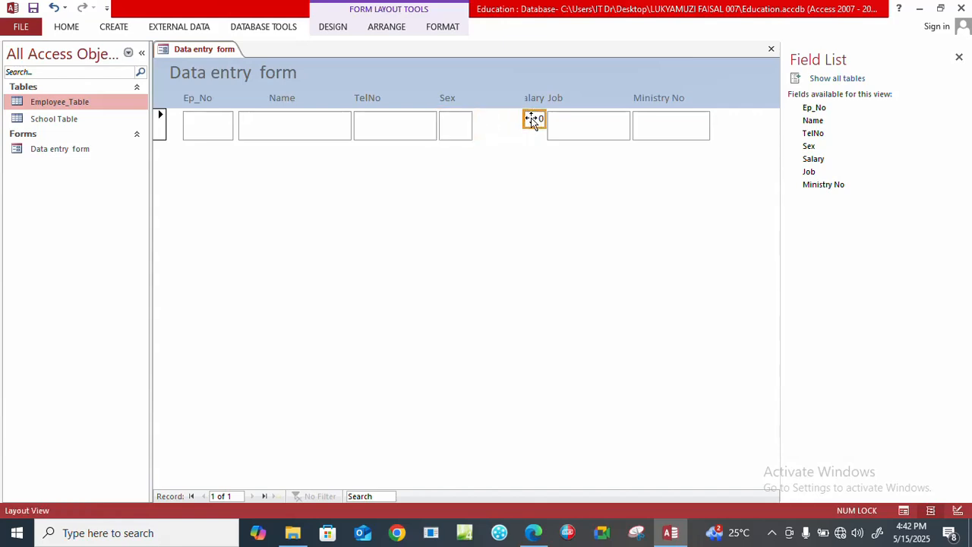
drag(524, 122, 503, 139)
click(528, 103)
drag(523, 98, 474, 99)
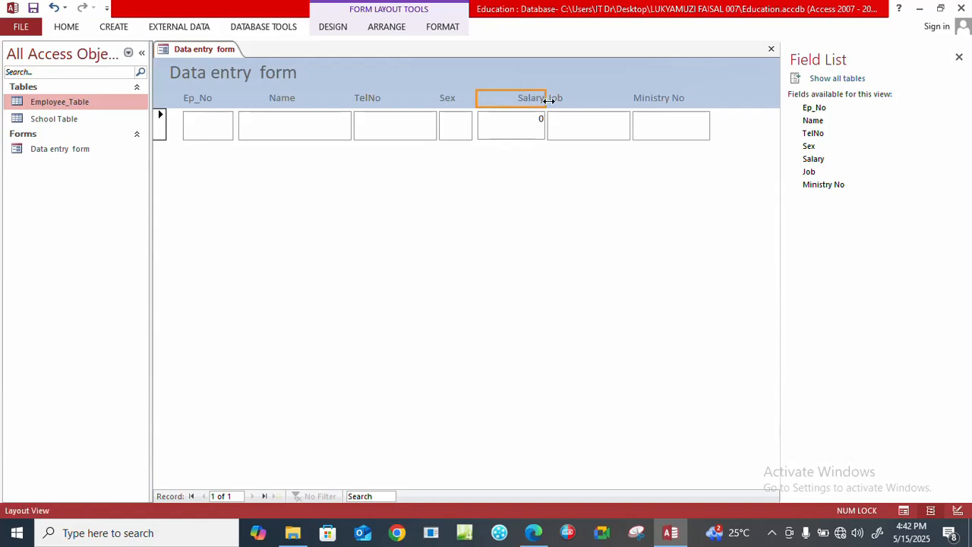
Nudge the Salary heading away from the Job heading to separate the two labels.
click(558, 100)
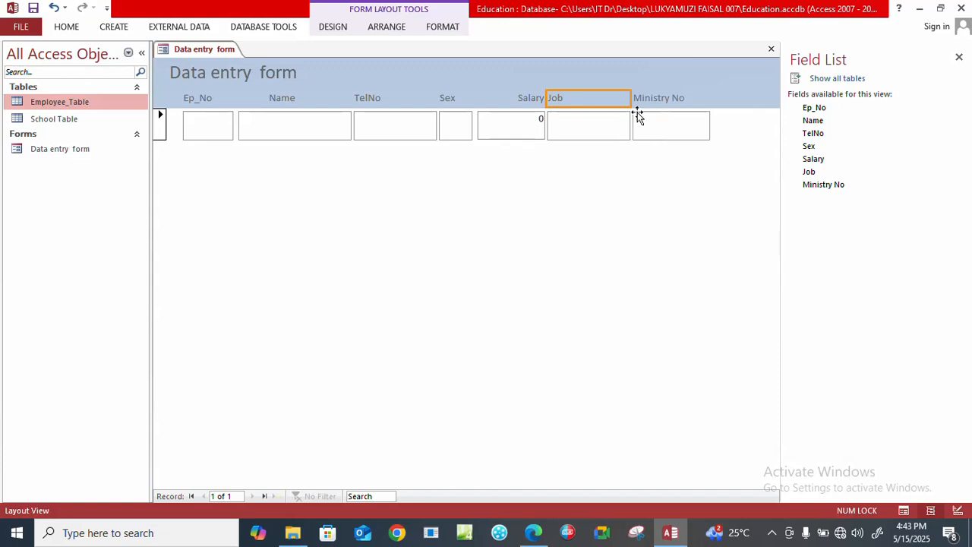
click(661, 103)
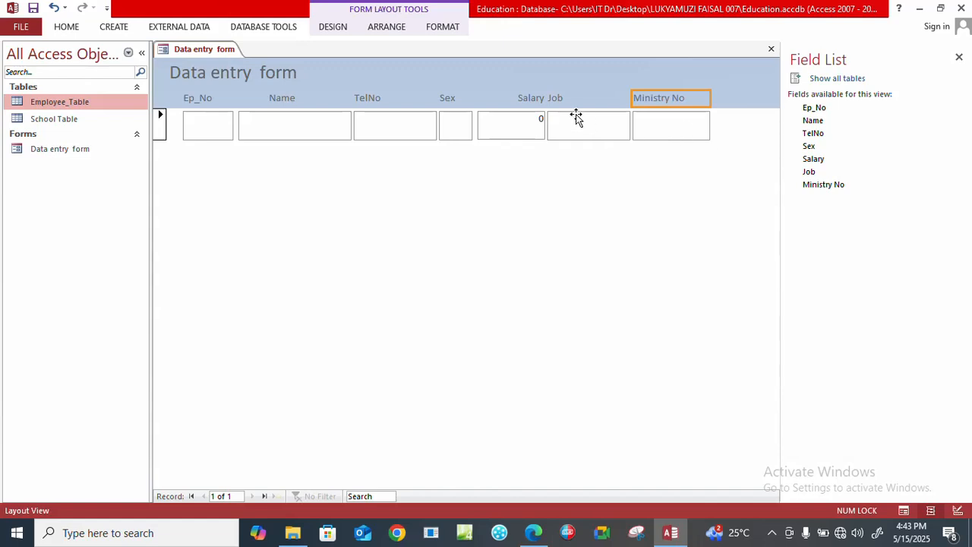
click(530, 99)
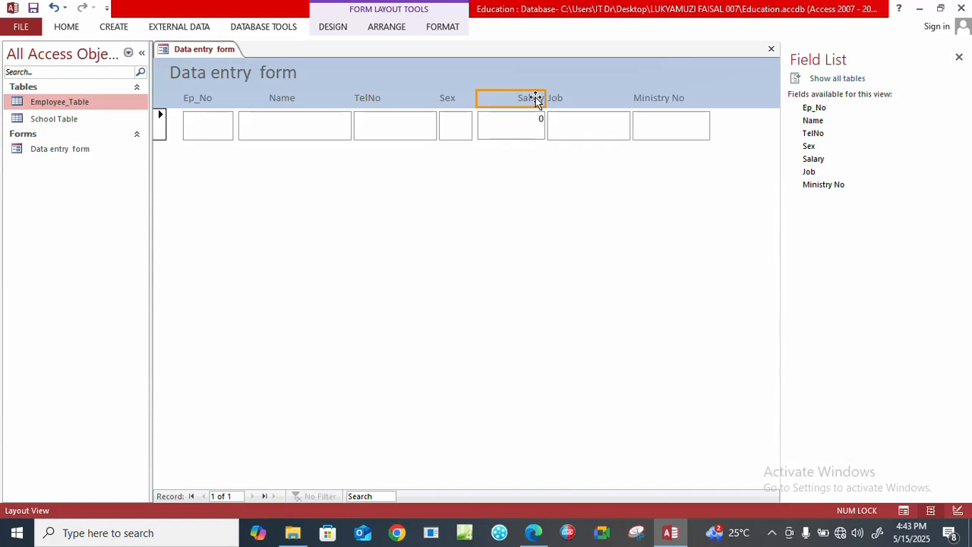
key(Left)
key(Left)
key(Left)
Return the Data entry form to Form View for entering records.
click(558, 100)
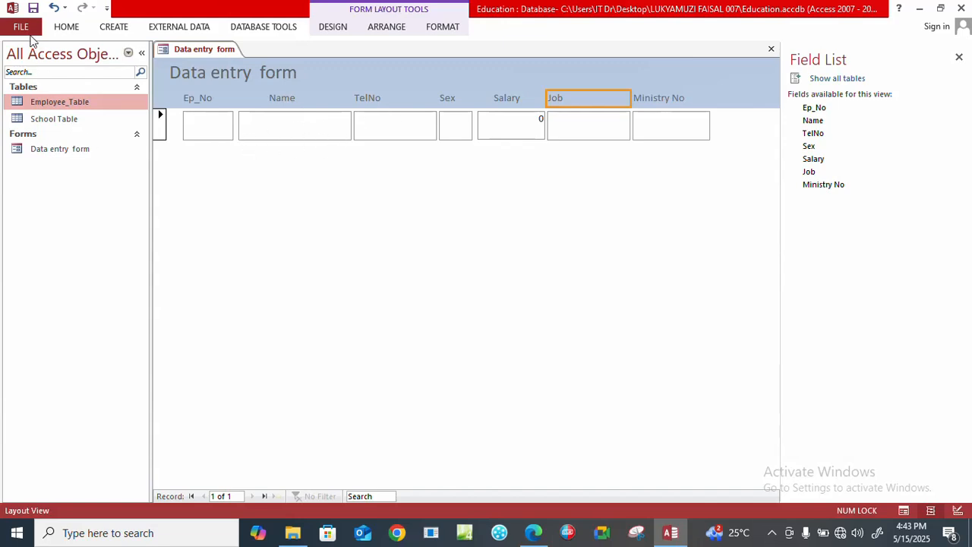
click(53, 31)
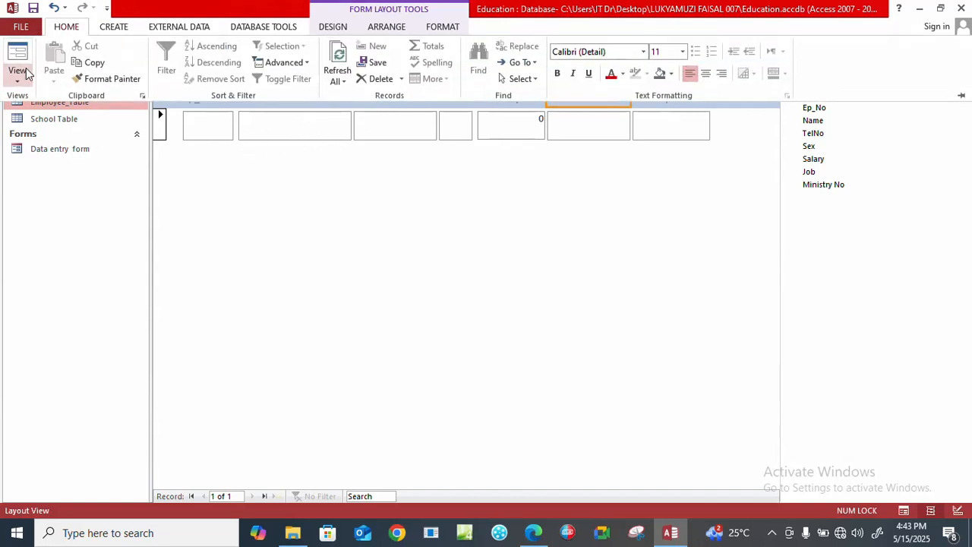
click(19, 87)
click(38, 102)
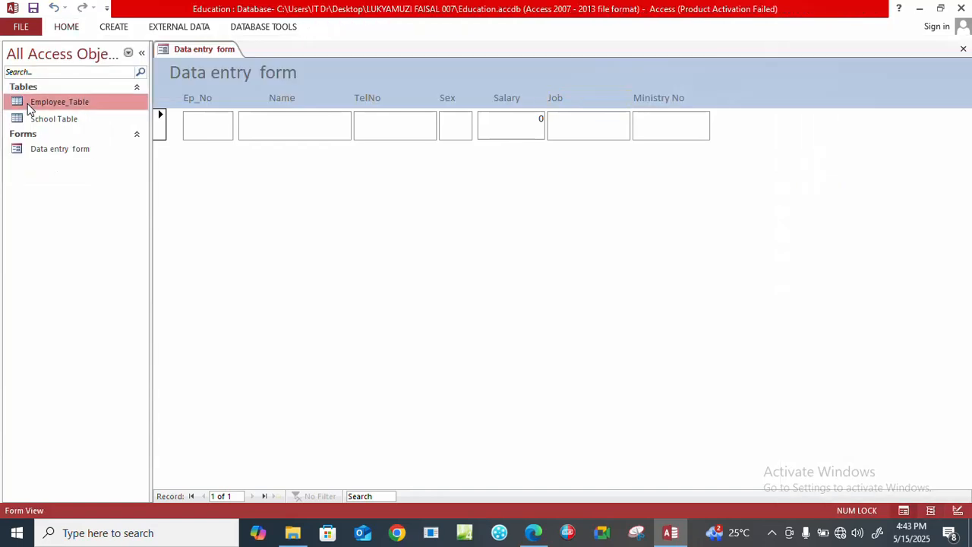
Look up the Employee_Table records in the exam PDF in the browser and return to the Access form.
click(203, 126)
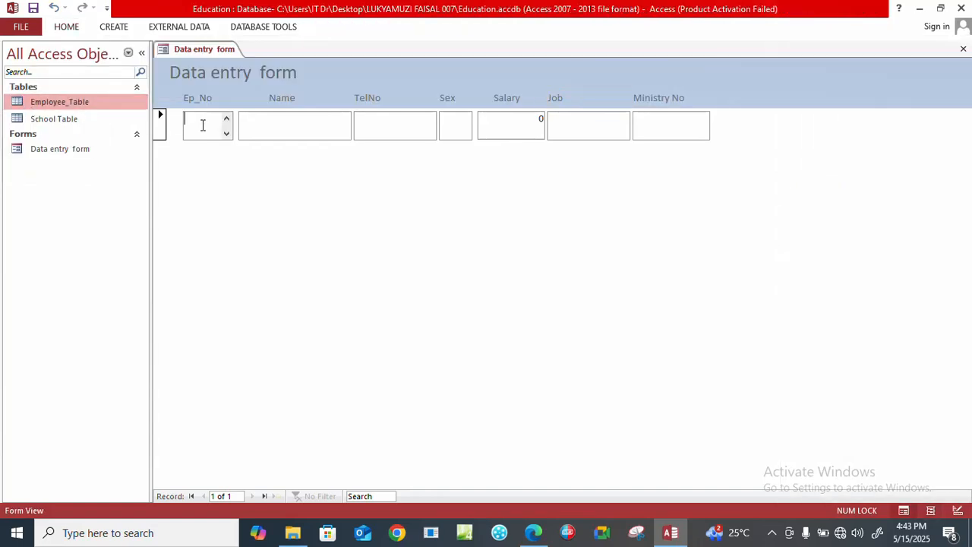
click(539, 535)
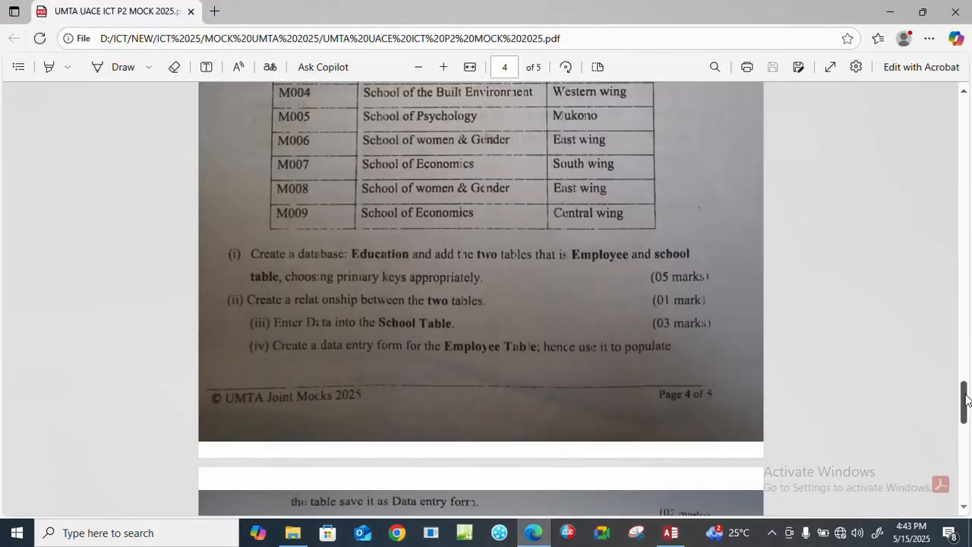
drag(966, 401, 962, 359)
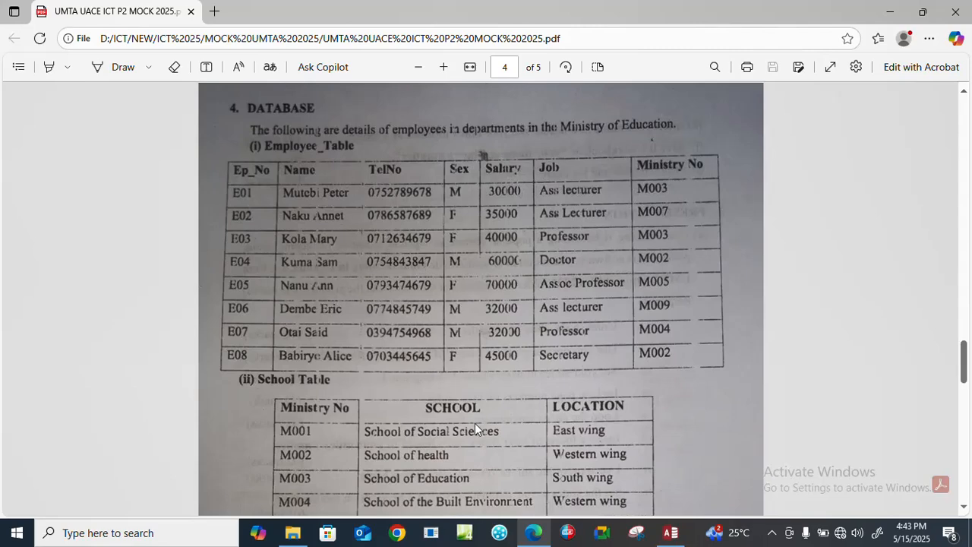
click(670, 531)
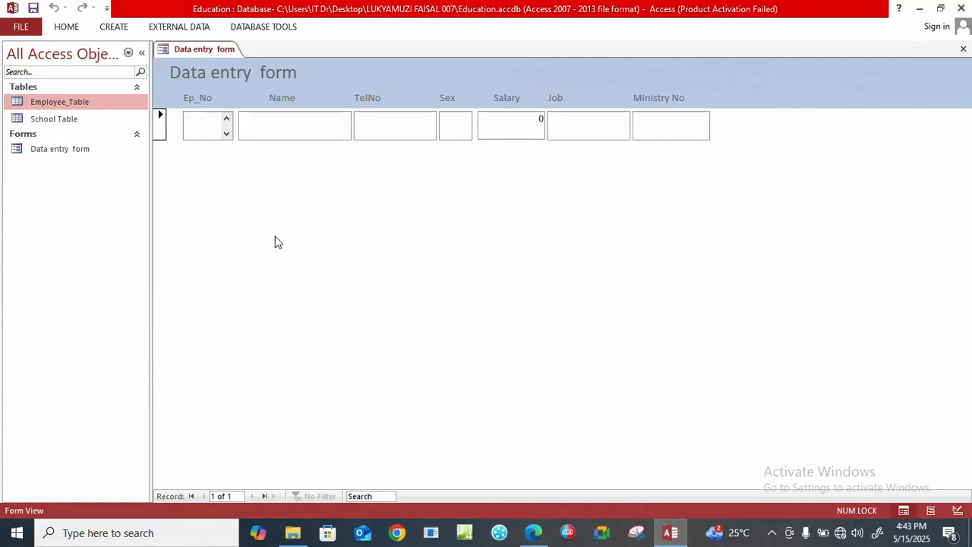
Start the first record with Ep_No E01 and enter the employee's full name.
click(190, 120)
key(Caps_Lock)
text(EP)
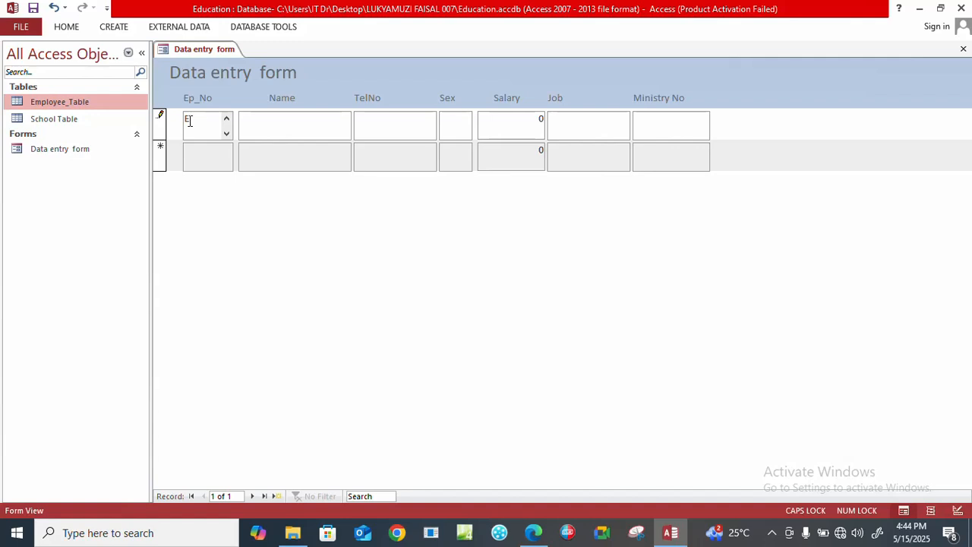
text(1)
key(Tab)
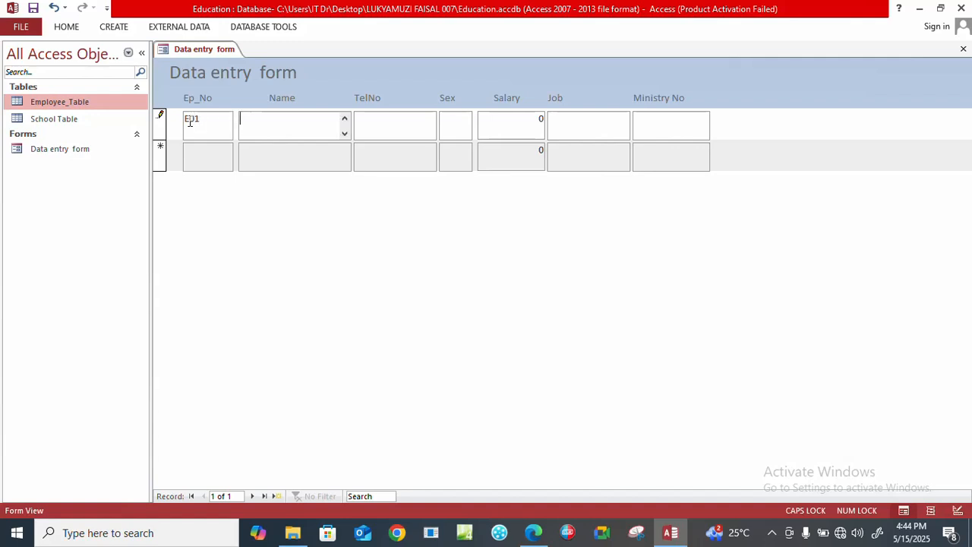
key(Caps_Lock)
key(Caps_Lock)
key(Caps_Lock)
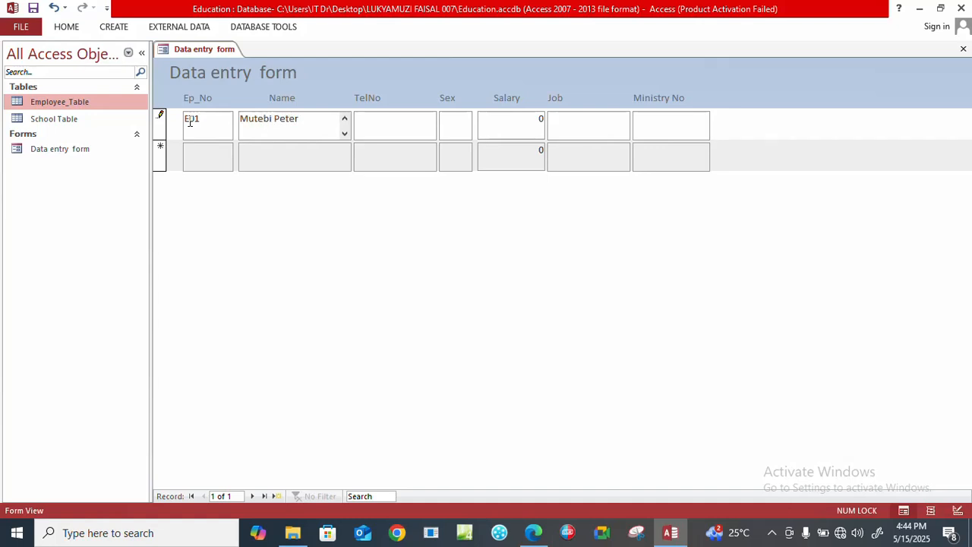
key(Tab)
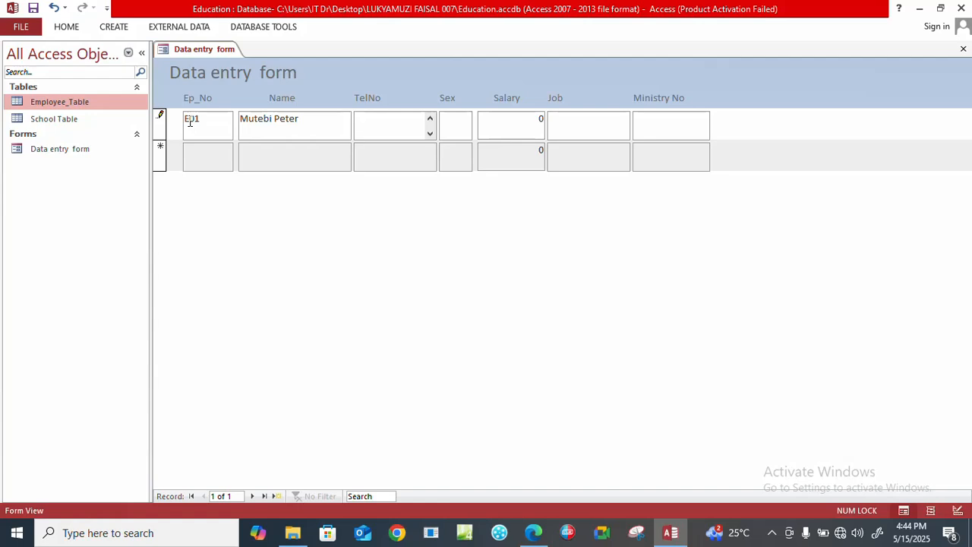
Enter the first employee's telephone number in the TelNo field.
key(Tab)
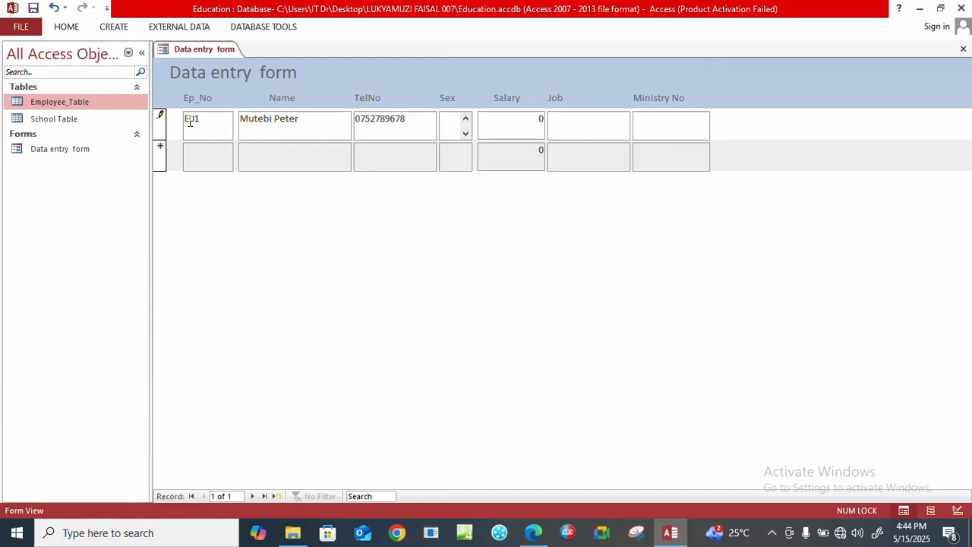
Set the sex to M and the salary to 30000 in record E01.
key(Caps_Lock)
text(M)
key(Tab)
text(30000)
key(Tab)
Enter Ass lecturer as the job in record E01.
text(A)
key(Tab)
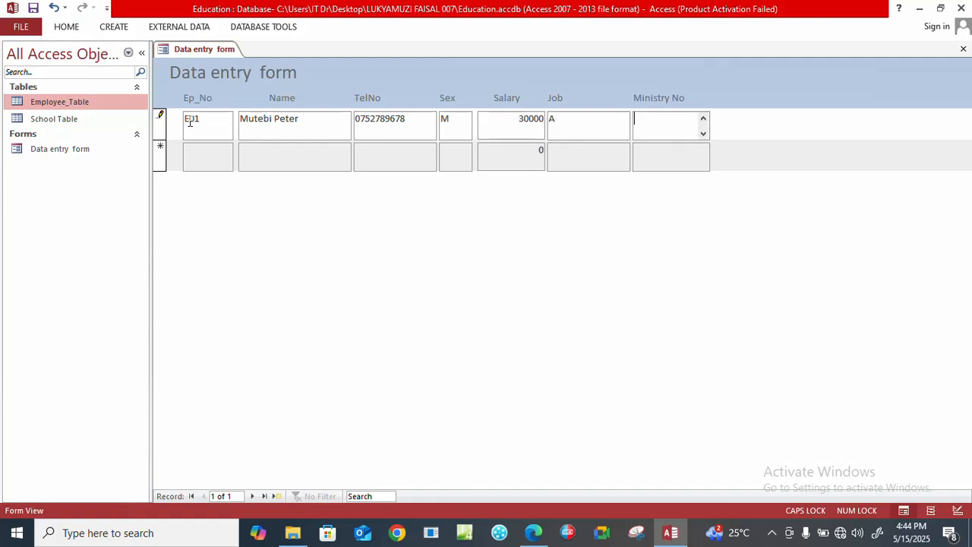
key(shift+Tab)
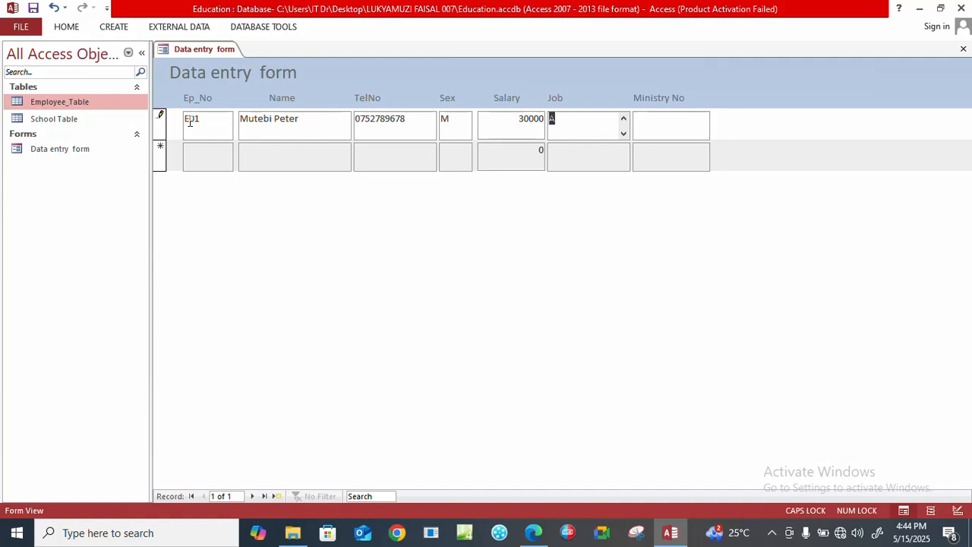
key(Caps_Lock)
key(Caps_Lock)
text(A)
key(Caps_Lock)
text(ss lecturer)
key(Tab)
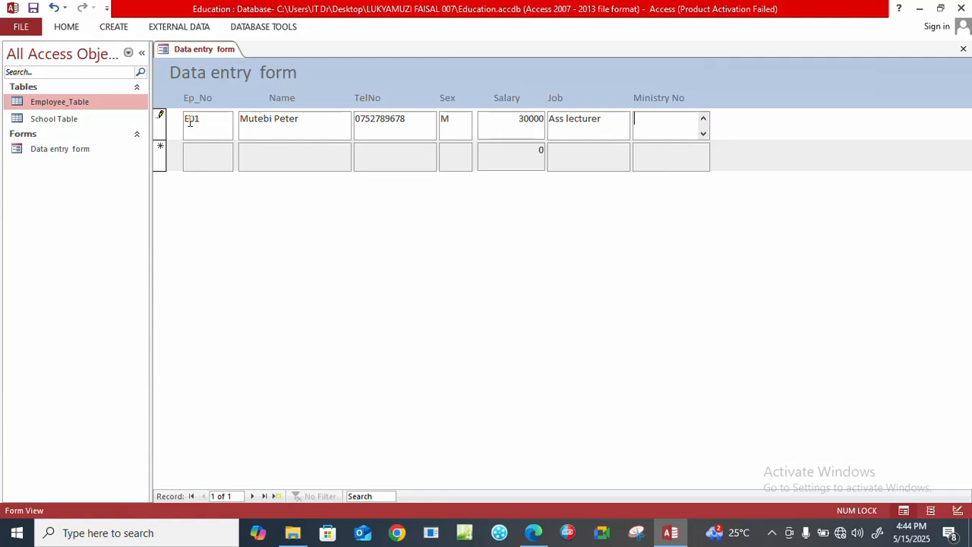
Enter M003 as the Ministry No to complete record E01 and move to a new record.
key(Caps_Lock)
text(M003)
key(Tab)
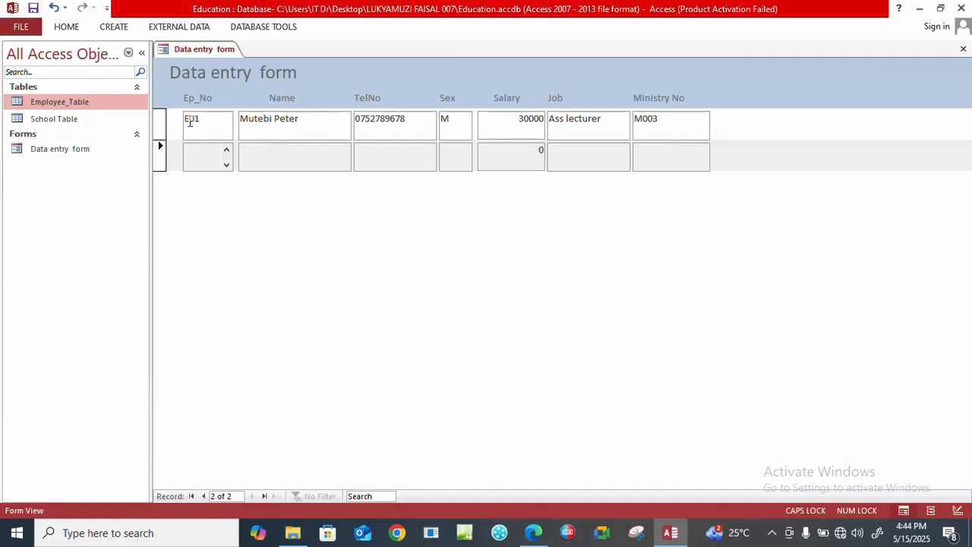
Start the second record with Ep_No E02 and enter the employee's full name.
text(E)
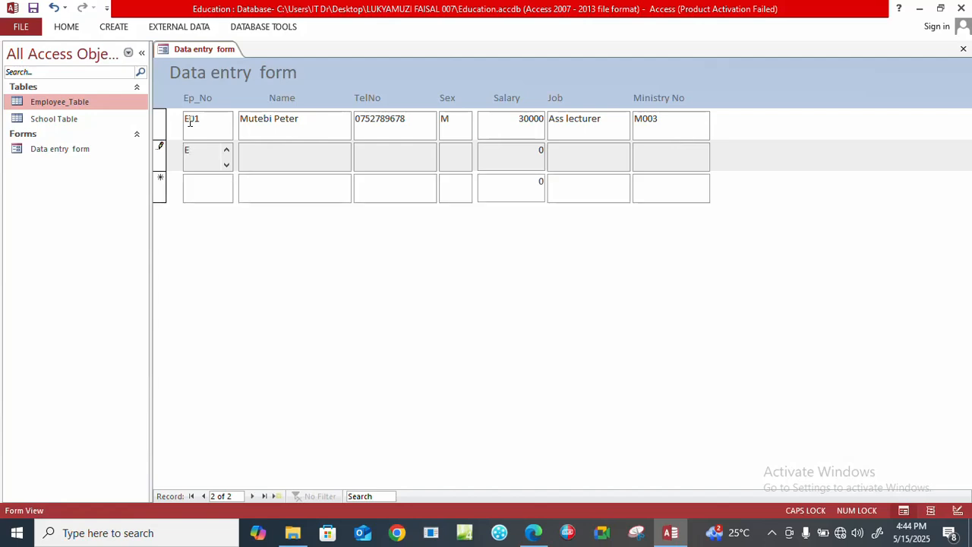
text(02)
key(Tab)
key(Caps_Lock)
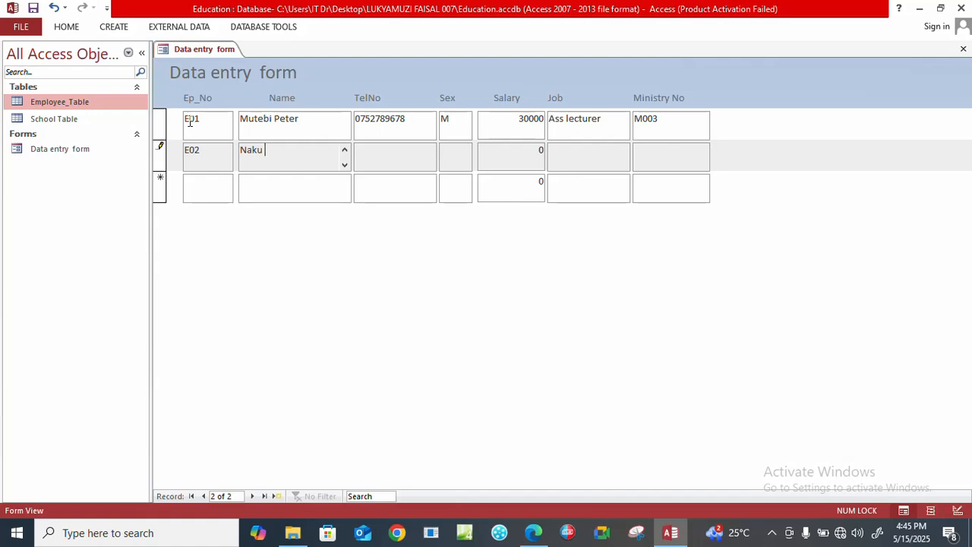
key(Caps_Lock)
key(Caps_Lock)
key(Tab)
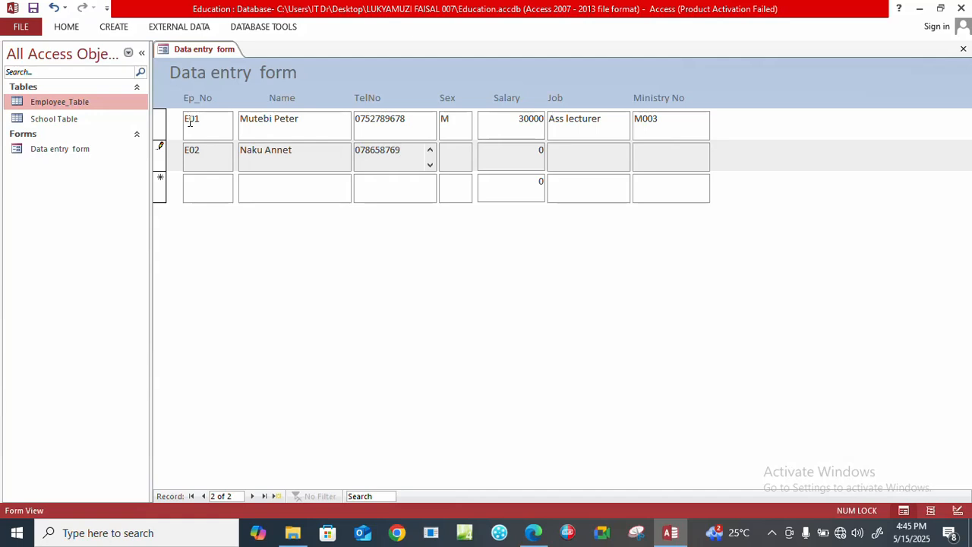
Enter the second employee's telephone number in the TelNo field.
key(Tab)
Set the sex to F and the salary to 35000 in record E02.
key(Caps_Lock)
text(F)
key(Tab)
text(35000)
key(Tab)
Complete record E02 with the job Ass lecturer and Ministry No M007, and move to a new record.
text(A)
key(Caps_Lock)
text(ss lecturer)
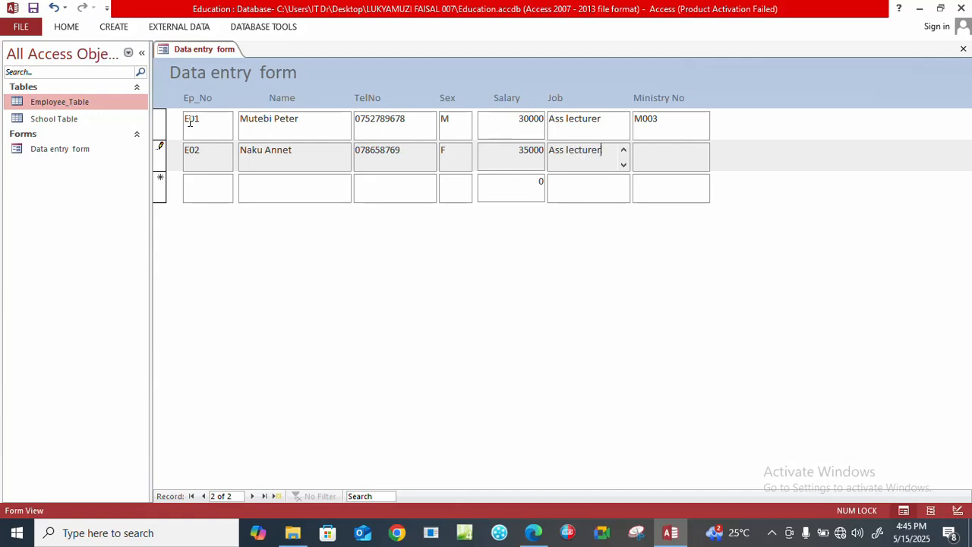
key(Tab)
text(m)
key(BackSpace)
key(Caps_Lock)
text(M007)
key(Tab)
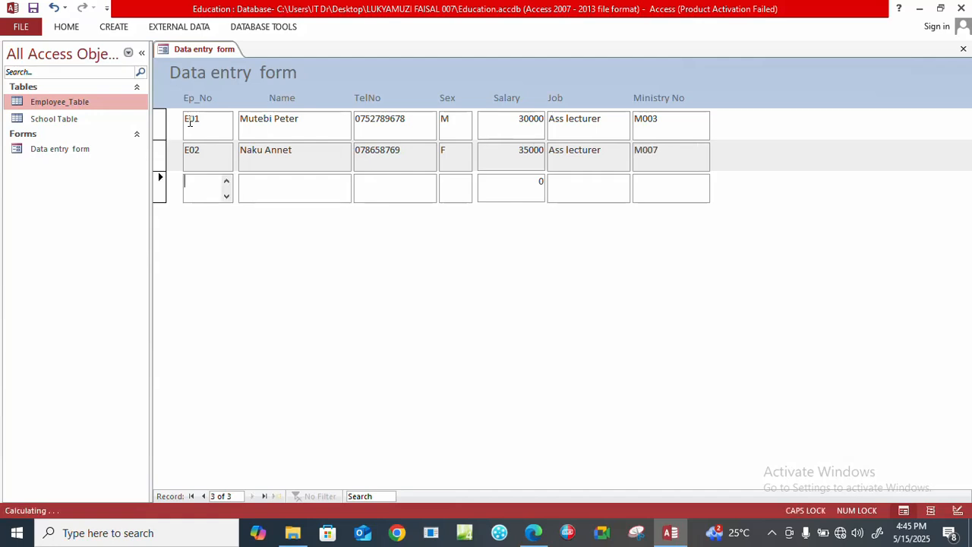
Start the third record with Ep_No E03 and enter the employee's full name.
text(E)
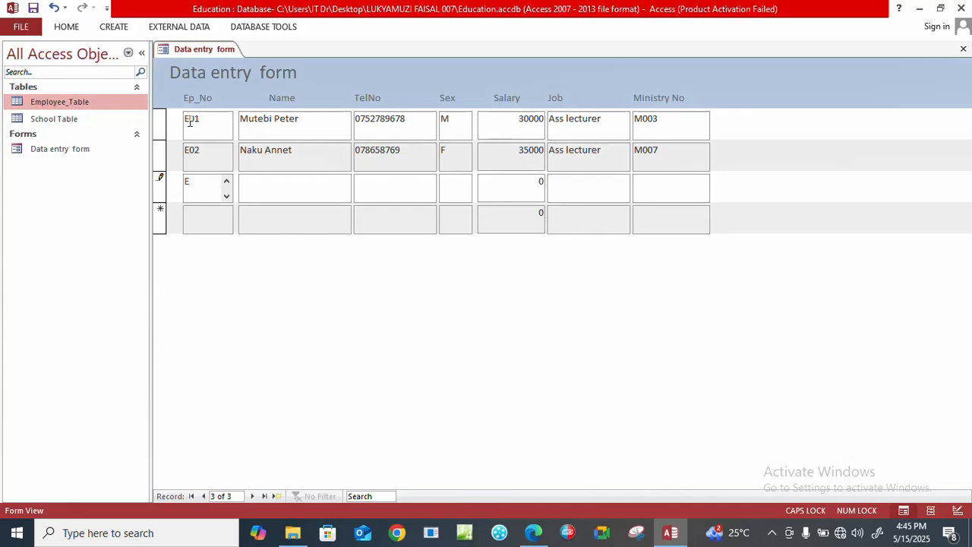
text(03)
key(Tab)
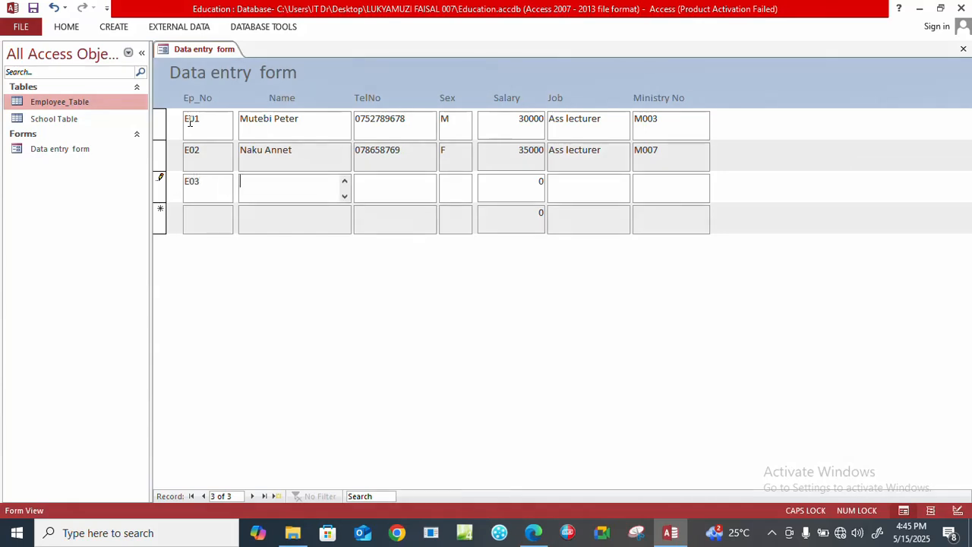
key(Caps_Lock)
key(Caps_Lock)
key(Caps_Lock)
key(Caps_Lock)
key(Caps_Lock)
key(Tab)
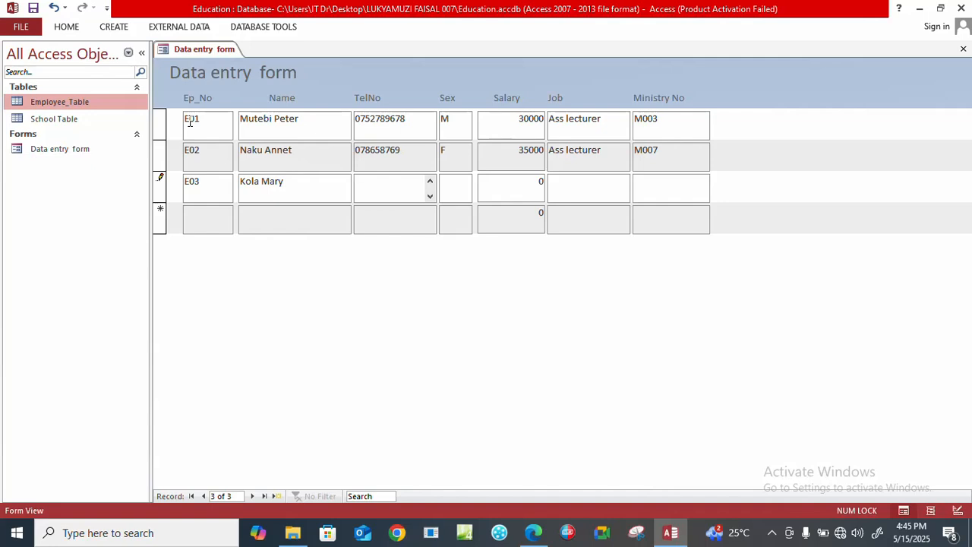
Enter the third employee's telephone number and set the sex to F in record E03.
key(Tab)
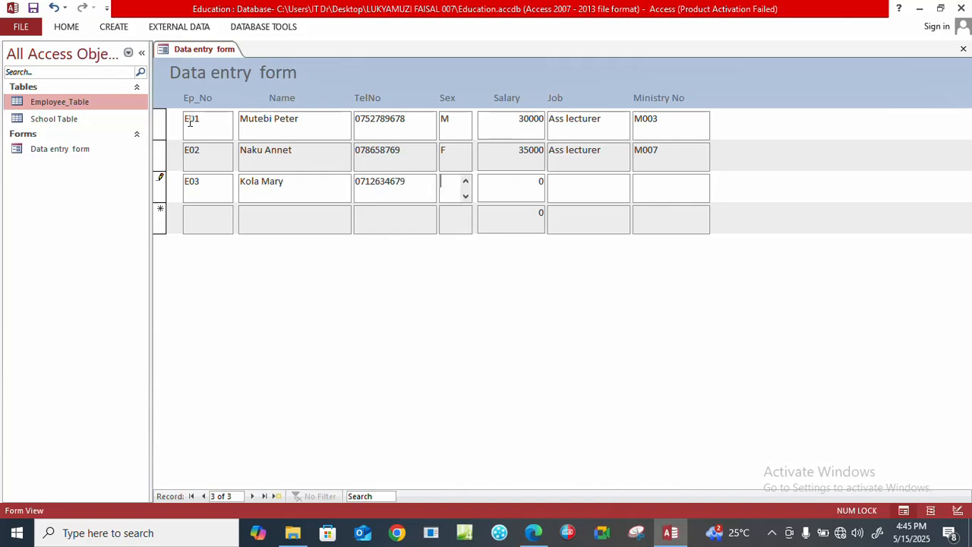
key(Caps_Lock)
text(F)
key(Tab)
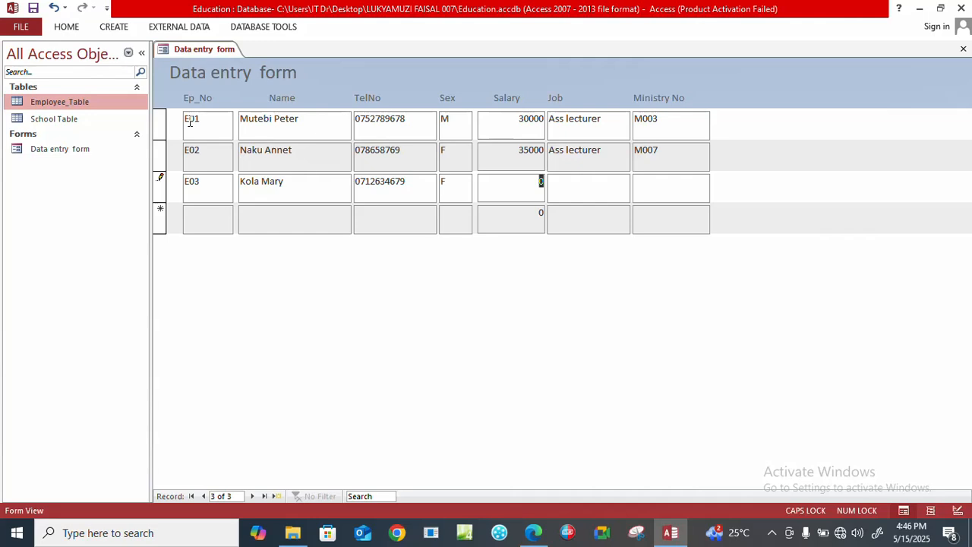
Set the salary to 40000 and the job to Professor in record E03.
text(40000)
key(Tab)
text(P)
key(Tab)
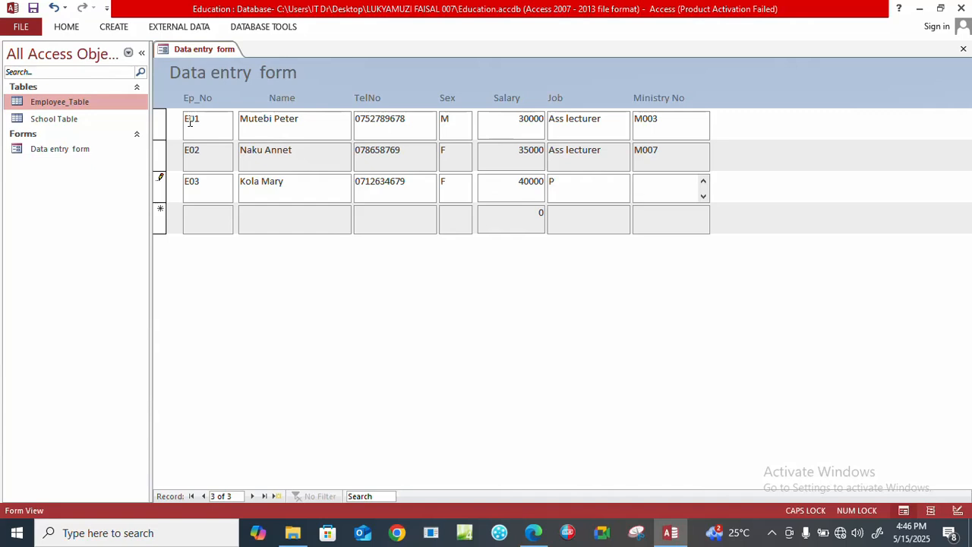
key(shift+Tab)
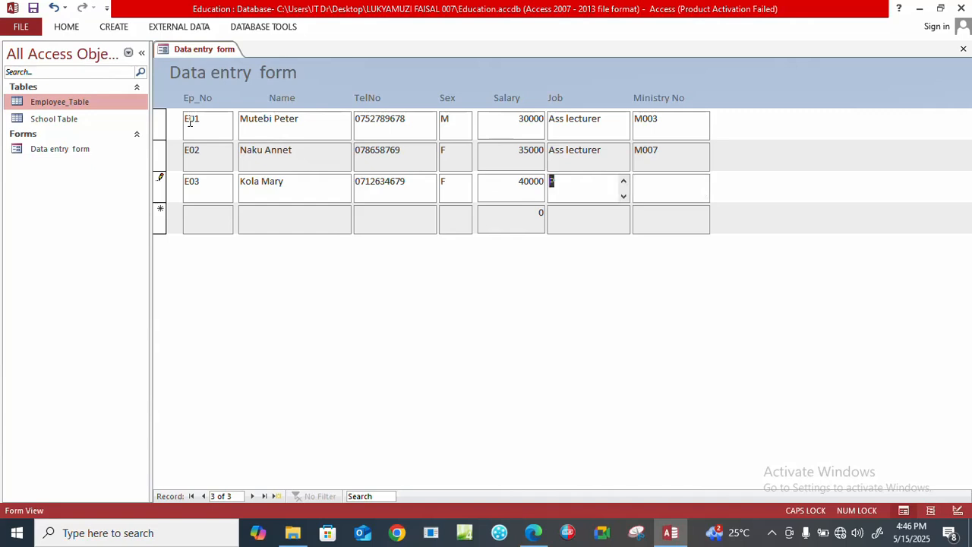
text(P)
key(Caps_Lock)
text(rofessor)
key(Tab)
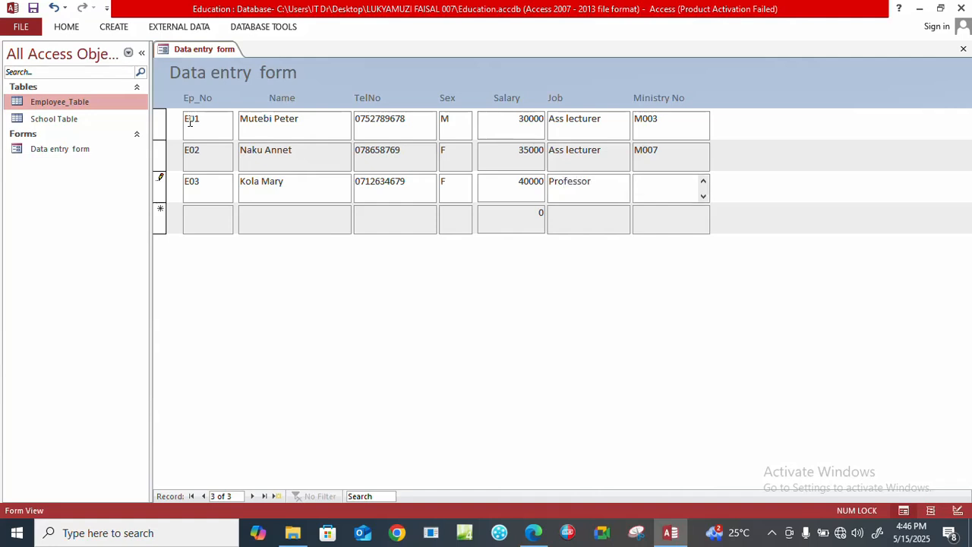
Complete record E03 with Ministry No M003 and move to a new record.
key(Caps_Lock)
text(M)
key(Caps_Lock)
text(003)
key(Tab)
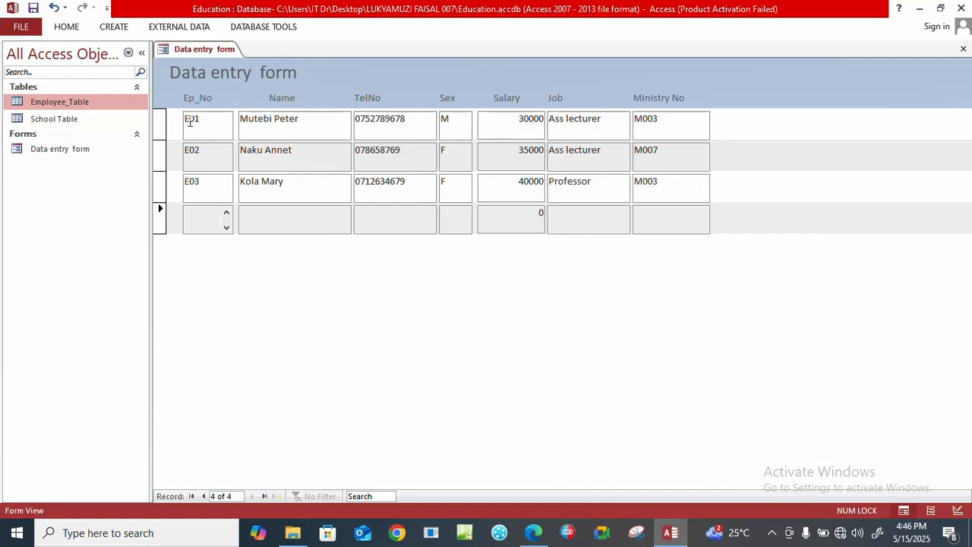
Start the fourth record with Ep_No E04 and enter the employee's full name.
key(Caps_Lock)
text(E04)
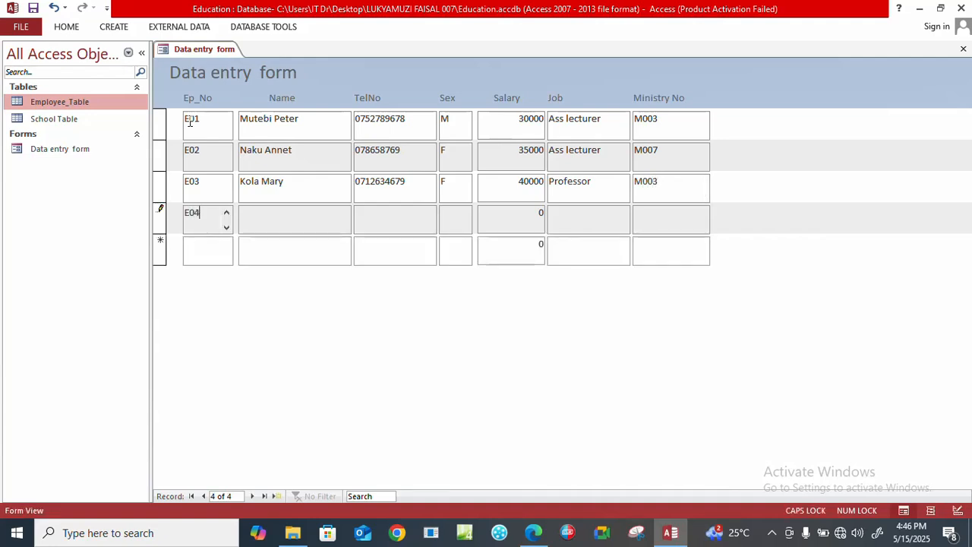
key(Tab)
key(Caps_Lock)
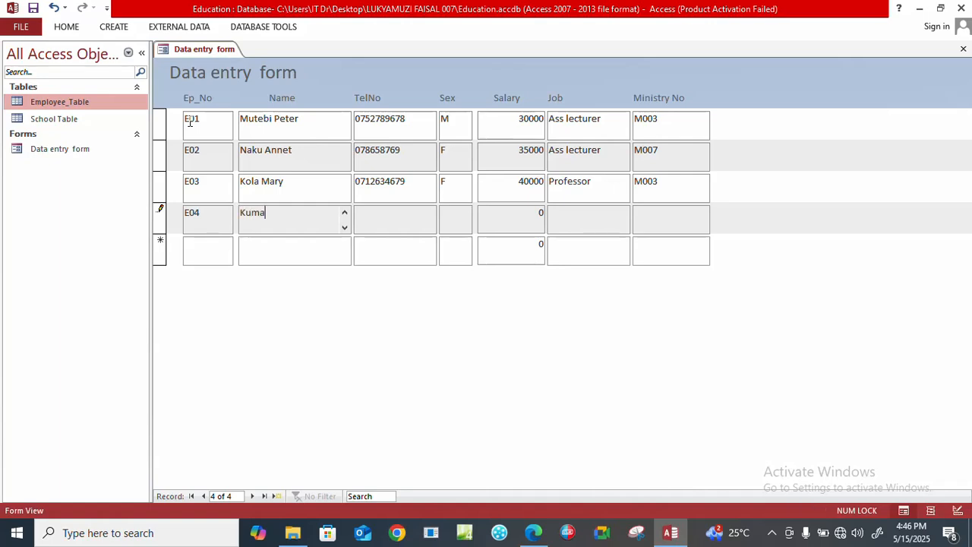
key(Caps_Lock)
key(Tab)
Enter the fourth employee's telephone number and set the sex to M in record E04.
key(Tab)
key(Caps_Lock)
text(M)
key(Tab)
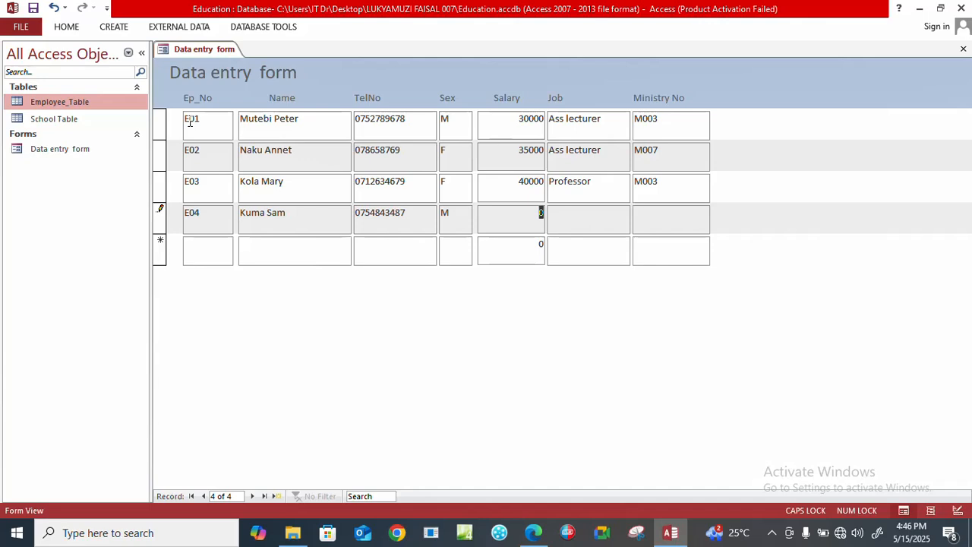
Set the salary to 60000 and the job to Doctor in record E04.
text(60000)
key(Tab)
text(D)
key(Caps_Lock)
text(octor)
key(Tab)
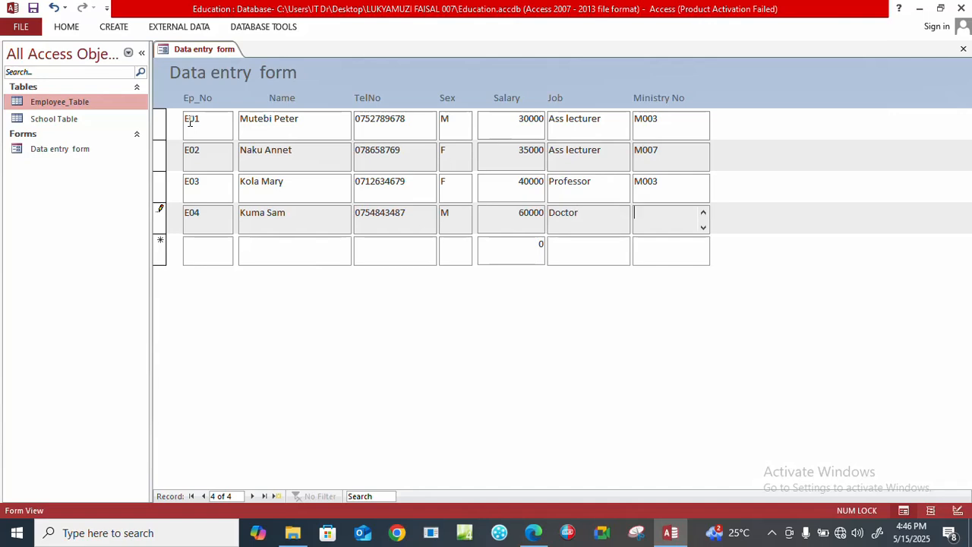
Complete record E04 with Ministry No M002 and move to a new record.
key(Caps_Lock)
text(M002)
key(Tab)
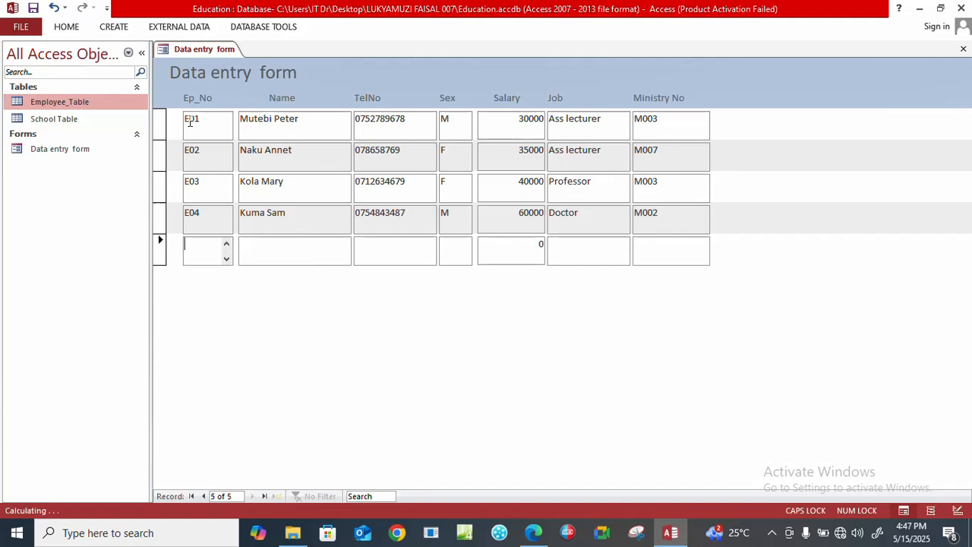
Start the fifth record with Ep_No E05 and enter the employee's full name.
text(E05)
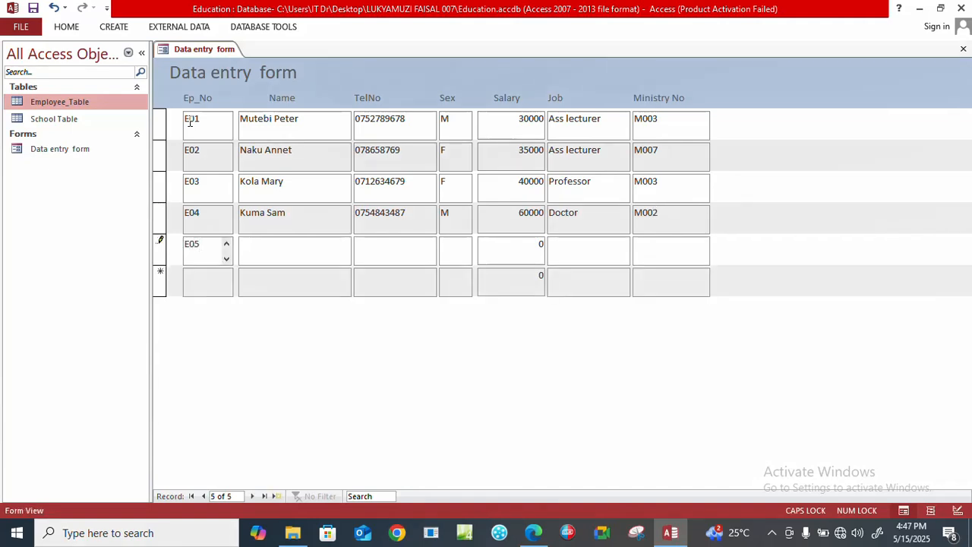
key(Tab)
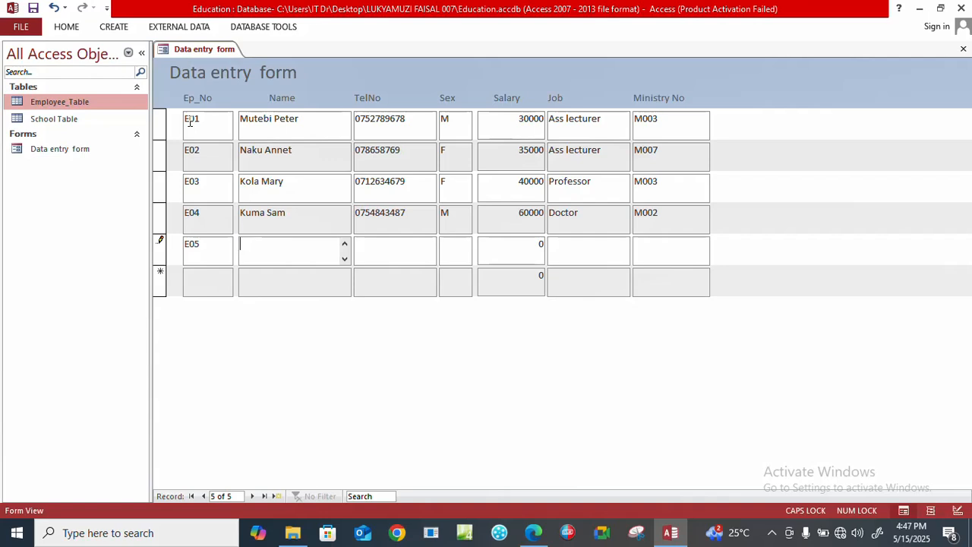
key(Caps_Lock)
key(Tab)
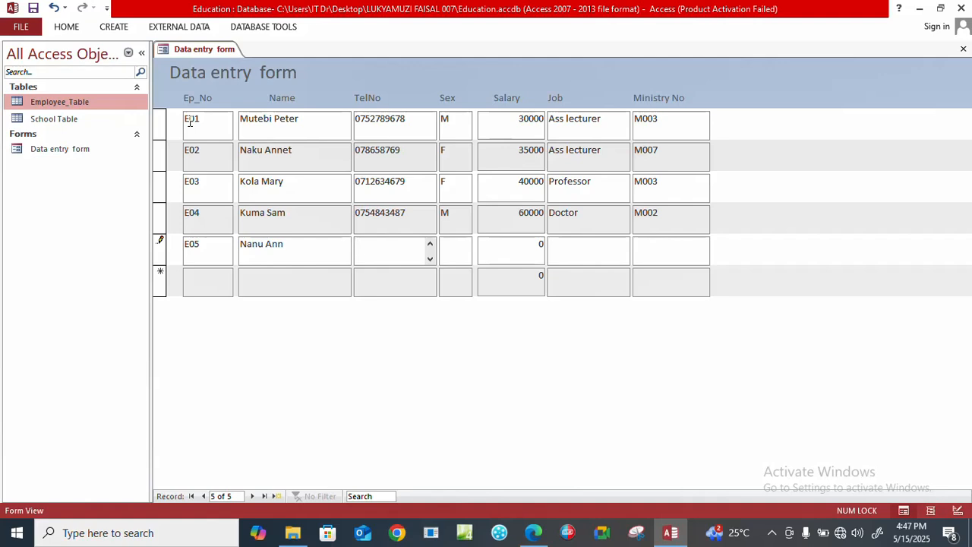
Enter the fifth employee's telephone number and set the sex to F in record E05.
key(Tab)
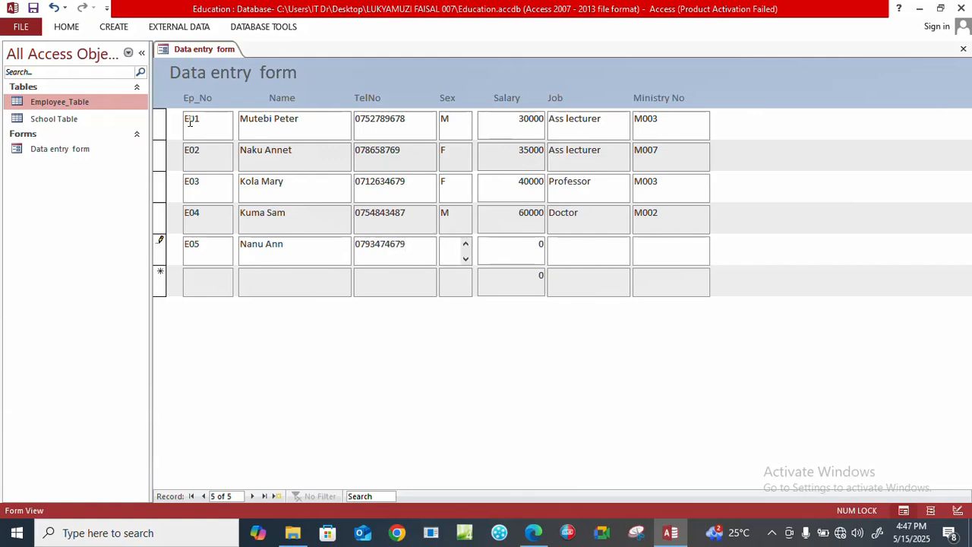
key(Caps_Lock)
text(F)
key(Tab)
Set the salary to 70000 and the job to Assoc Professor in record E05.
text(7)
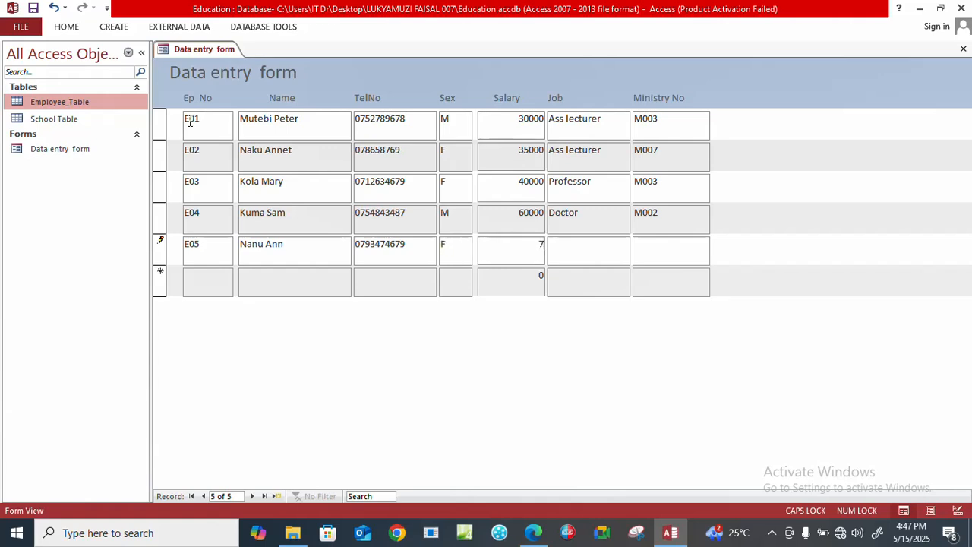
text(0000)
key(Tab)
text(A)
key(Caps_Lock)
text(ss)
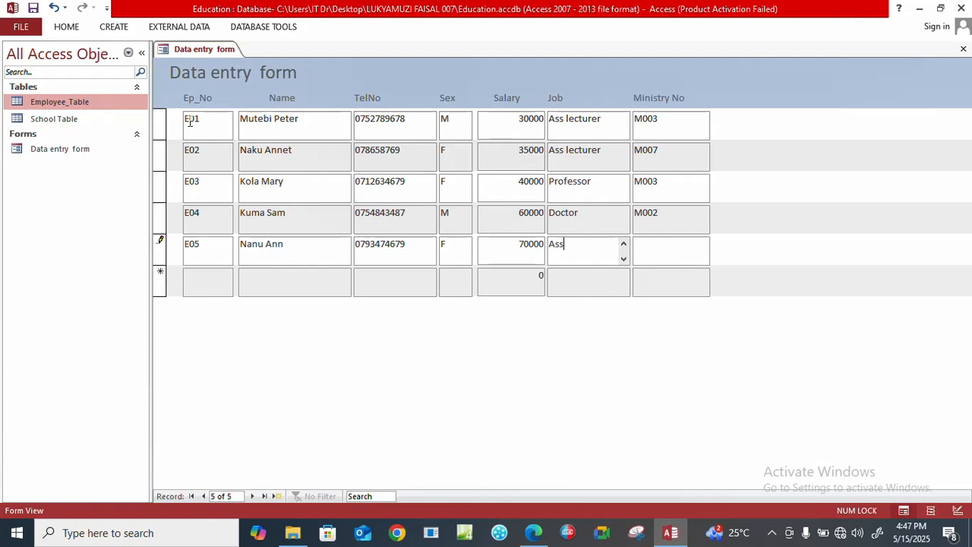
text(oc)
key(Caps_Lock)
text(P)
key(Caps_Lock)
text(rofessor)
key(Tab)
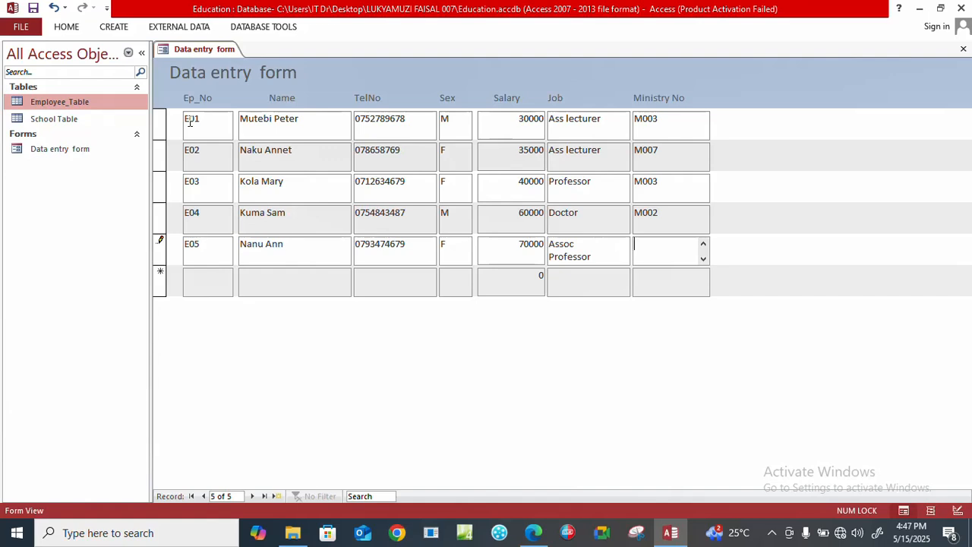
Complete record E05 with Ministry No M005 and move to a new record.
key(Caps_Lock)
text(M005)
key(Tab)
key(Tab)
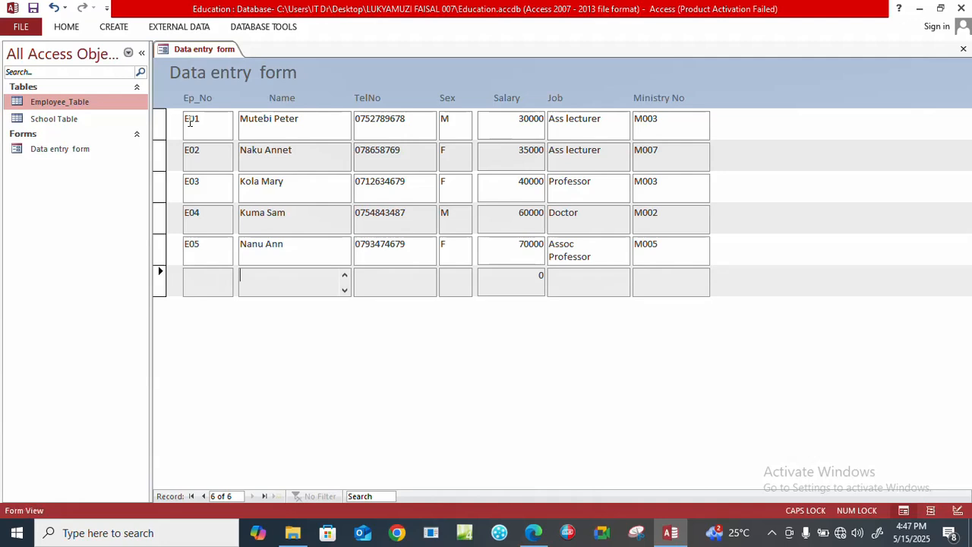
Start the sixth record with Ep_No E06 and enter the employee's full name.
key(shift+Tab)
text(E06)
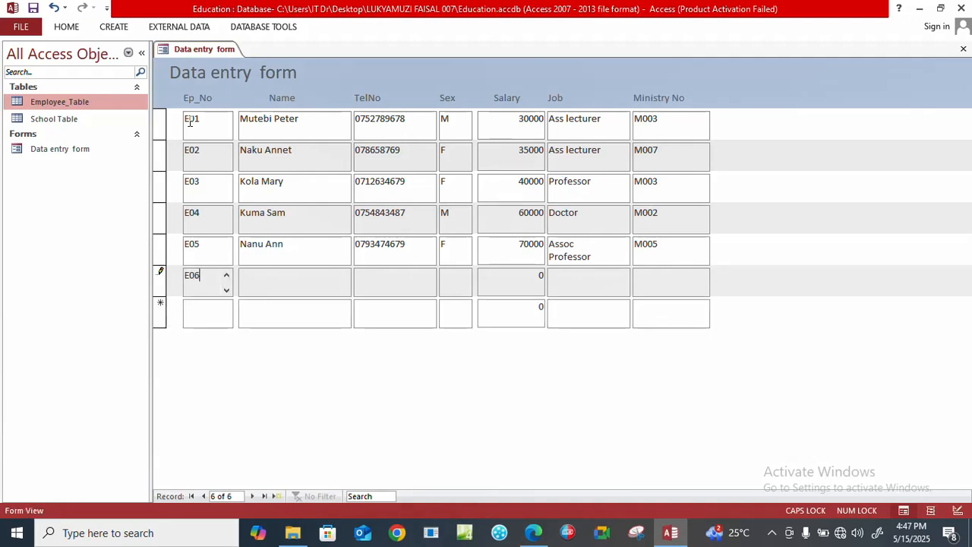
key(Tab)
key(Tab)
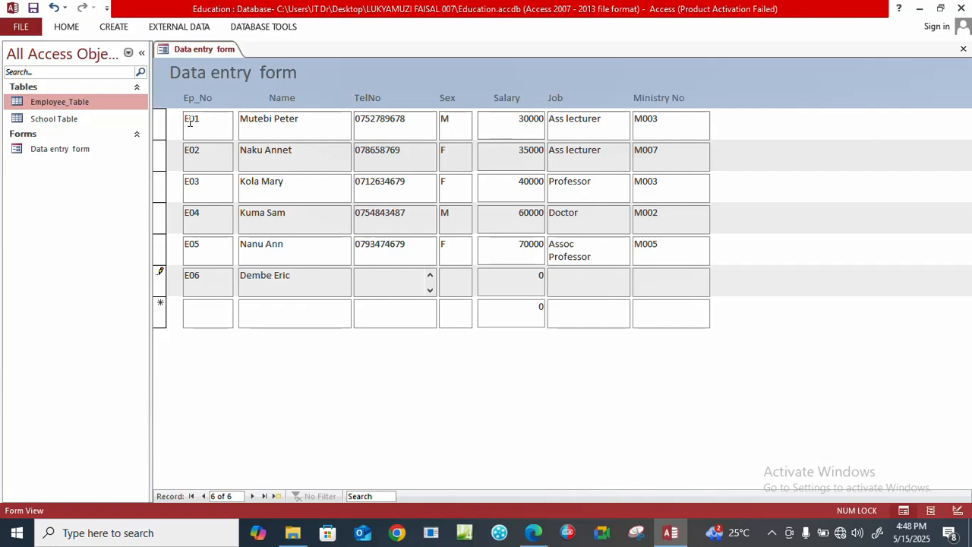
Enter the sixth employee's telephone number and set the sex to M in record E06.
key(Tab)
key(Caps_Lock)
text(M)
key(Tab)
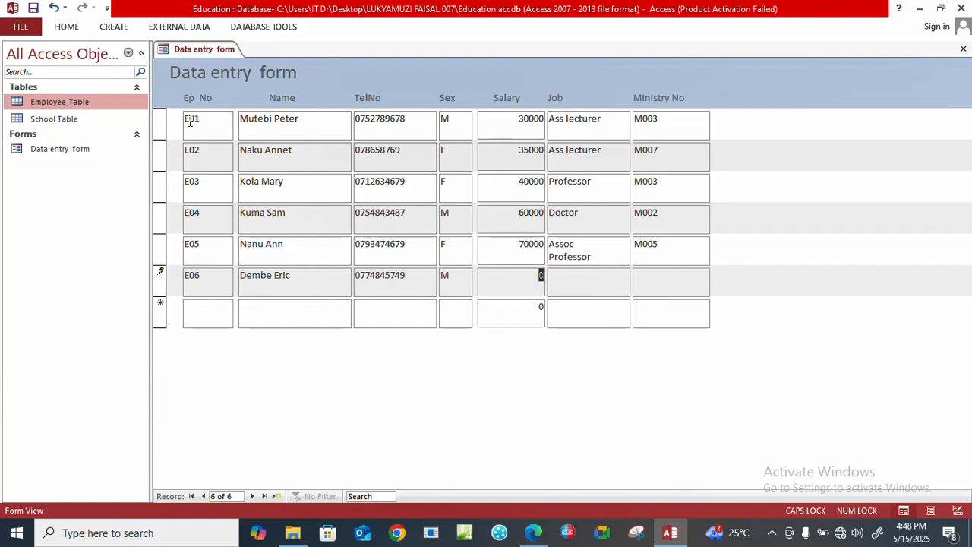
Set the salary to 32000 and the job to Ass lecturer in record E06.
text(32000)
text(A)
key(Caps_Lock)
text(ss)
key(Tab)
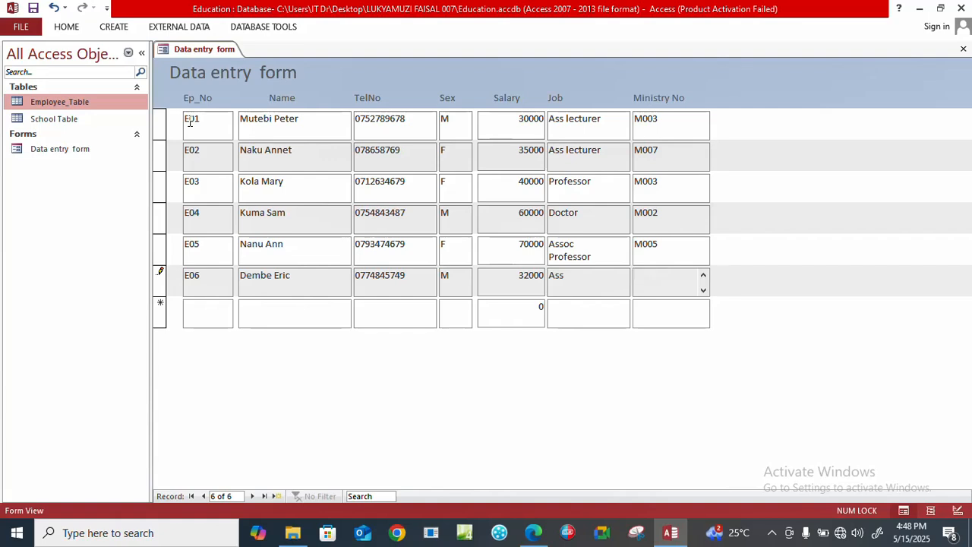
click(581, 278)
key(Caps_Lock)
Complete record E06 with Ministry No M009 and move to a new record.
key(Caps_Lock)
text(lecturer)
key(Caps_Lock)
text(M00)
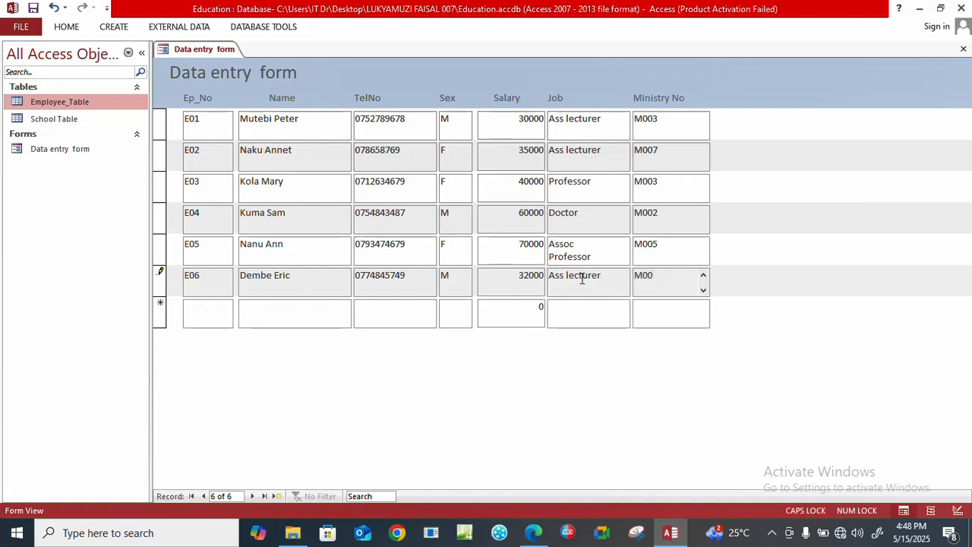
text(9)
key(Tab)
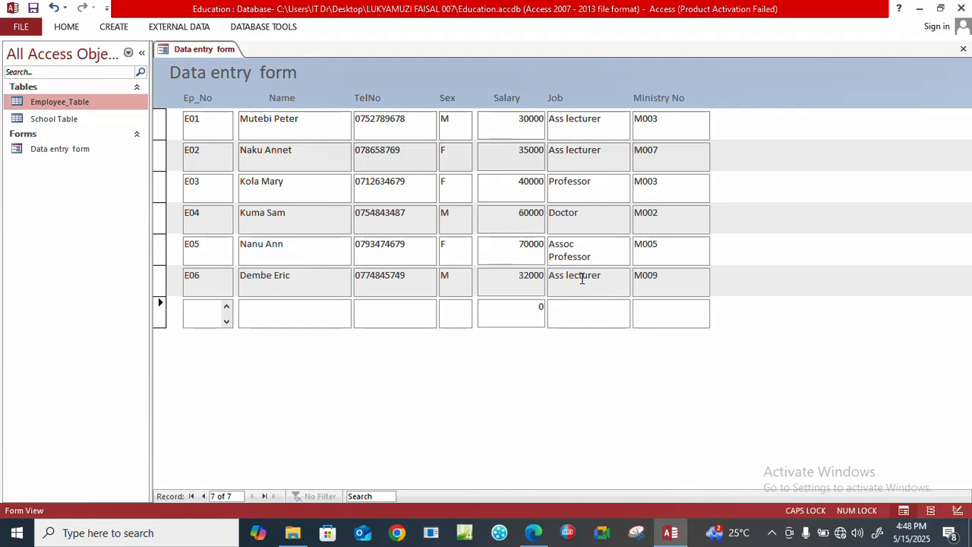
Start the seventh record with Ep_No E07 and enter the employee's full name.
text(E07)
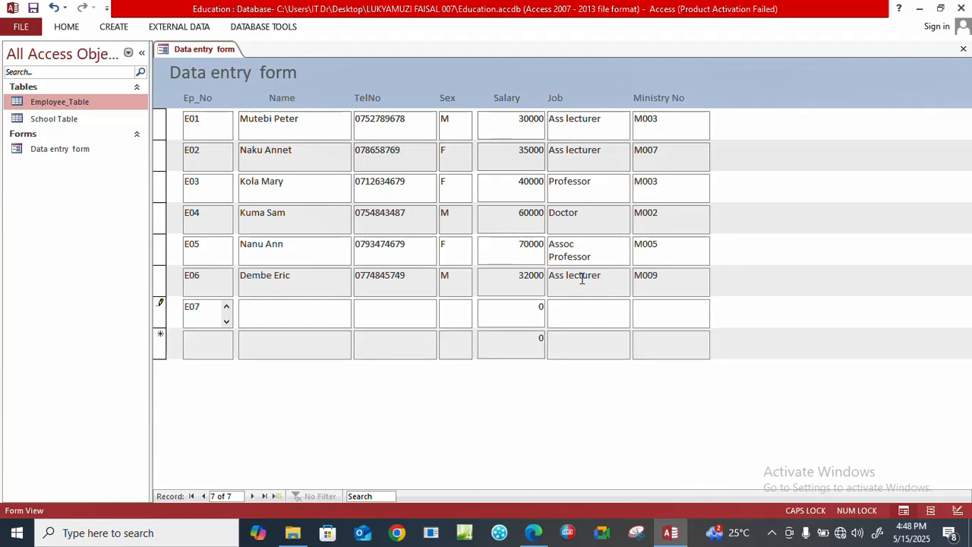
key(Tab)
key(Caps_Lock)
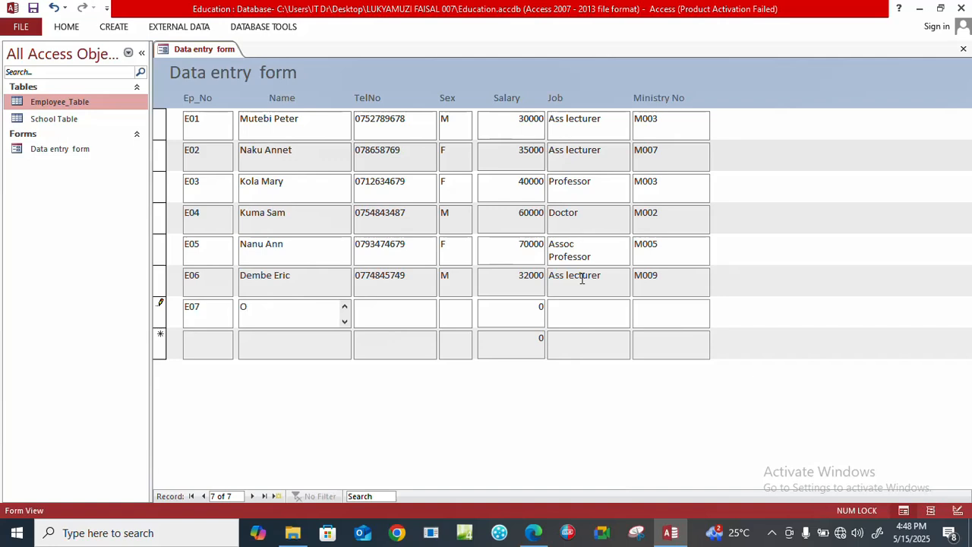
key(Tab)
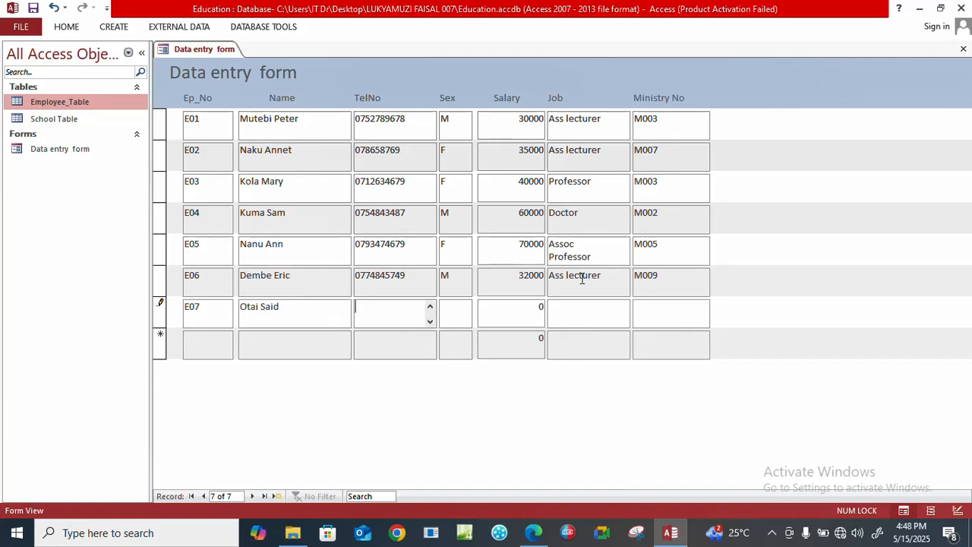
Enter the seventh employee's telephone number and set the sex to M in record E07.
key(Tab)
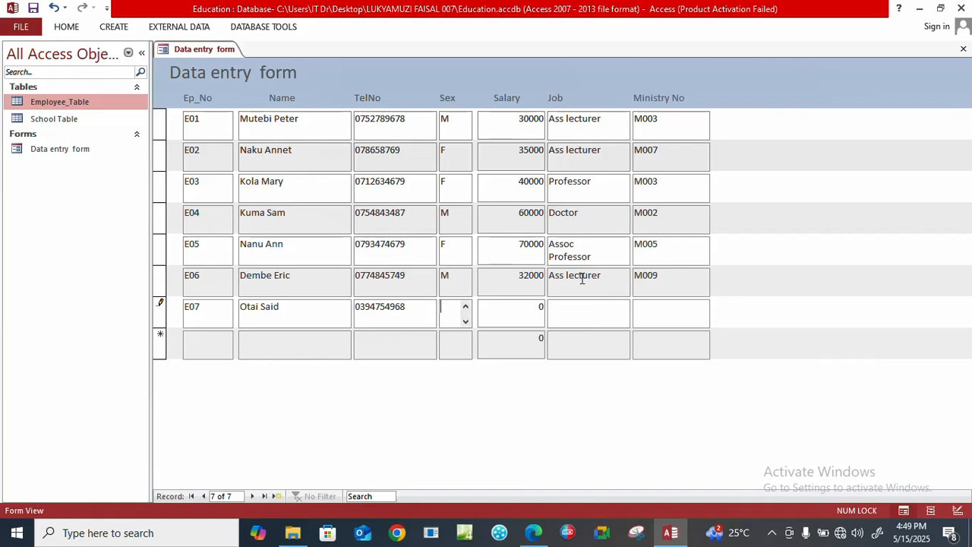
key(Caps_Lock)
text(M)
key(Tab)
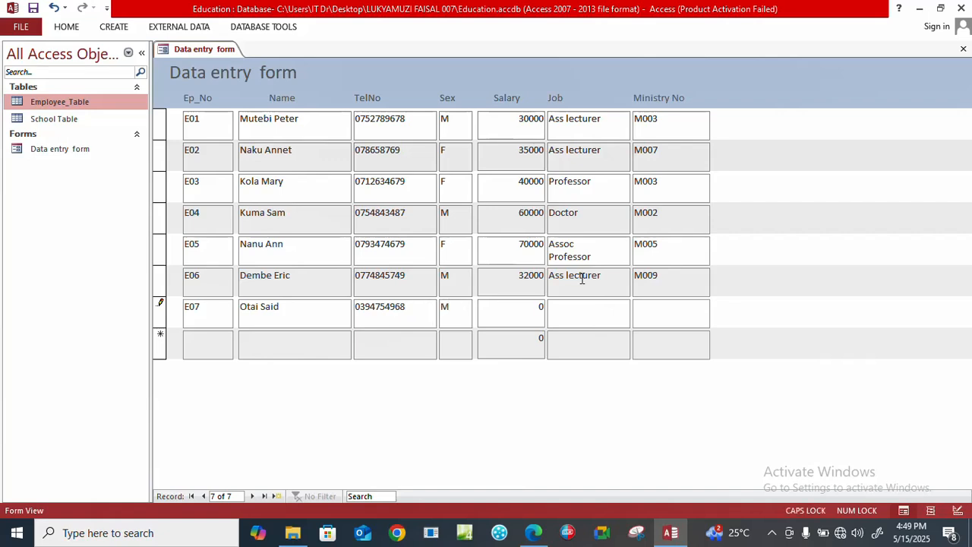
Set the salary to 32000 and the job to Professor in record E07.
text(32000)
key(Tab)
text(P)
key(Caps_Lock)
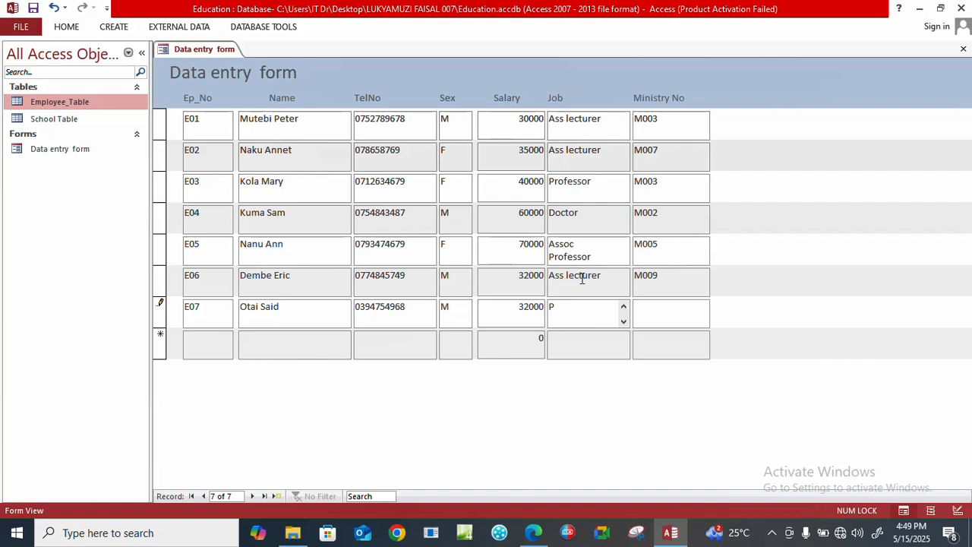
text(rofessor)
key(Tab)
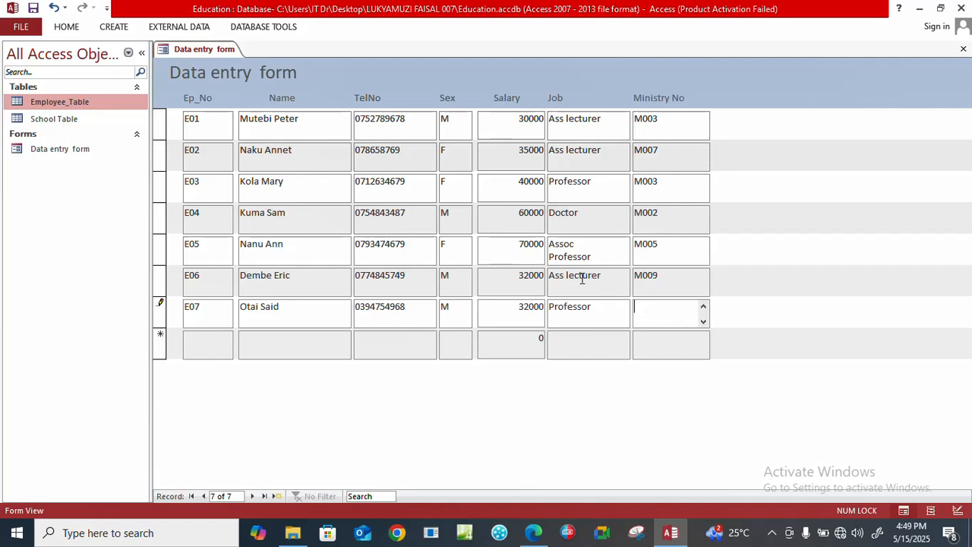
Complete record E07 with Ministry No M004 and move to a new record.
key(Caps_Lock)
text(M004)
key(Tab)
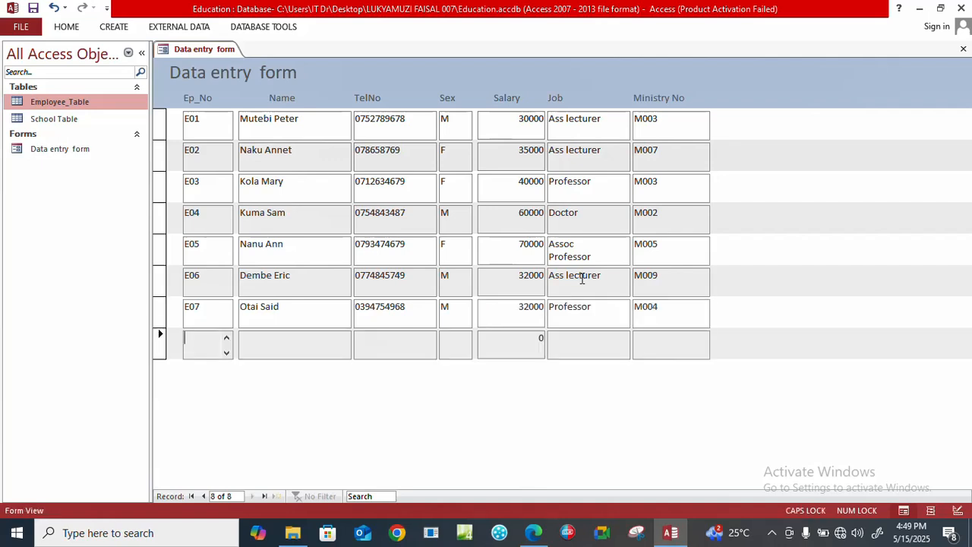
Start the eighth record with Ep_No E08 and enter the employee's full name.
text(E08)
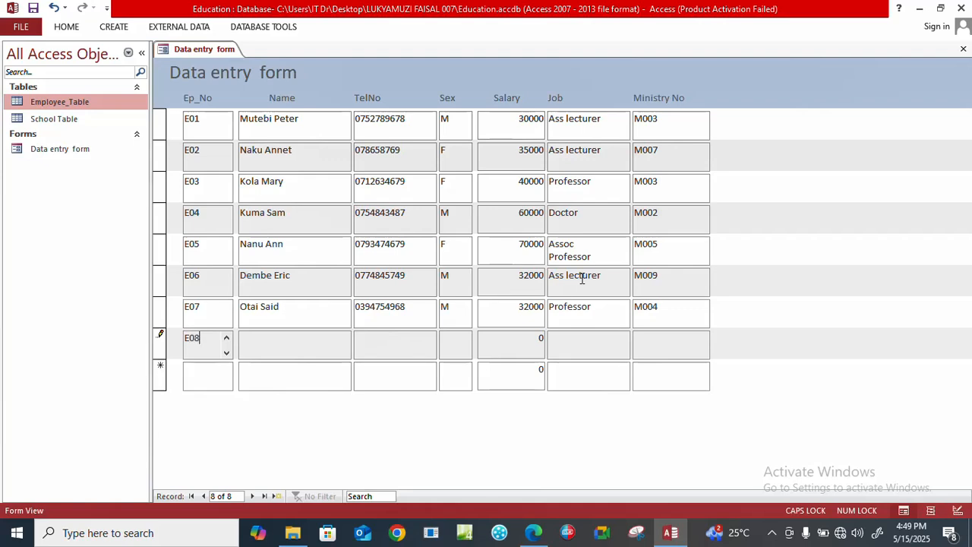
key(Tab)
key(Caps_Lock)
key(Caps_Lock)
key(Caps_Lock)
key(Tab)
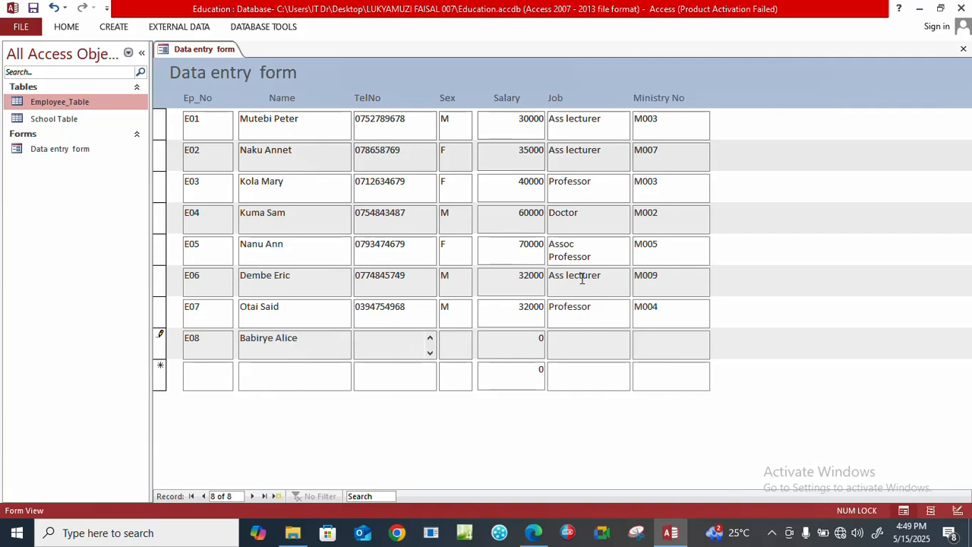
Enter the eighth employee's telephone number and set the sex to F in record E08.
key(Tab)
text(f)
key(Caps_Lock)
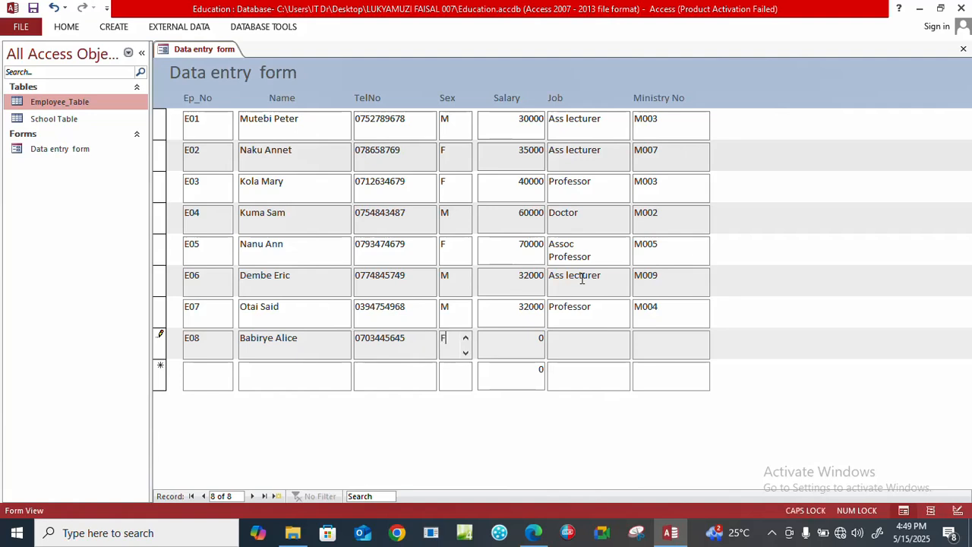
Set the salary to 45000 and the job to Secretary in record E08.
key(Tab)
text(45000)
text(S)
key(Caps_Lock)
text(ecret)
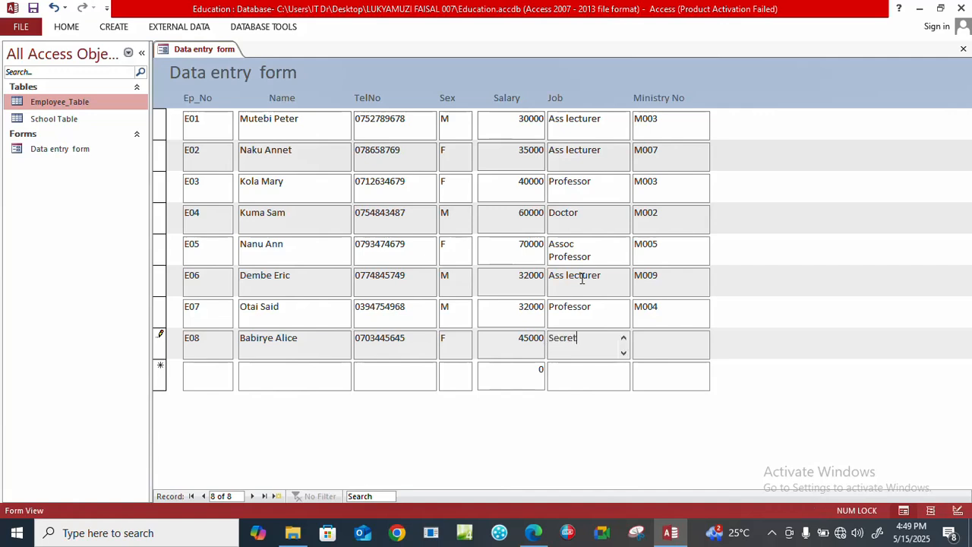
text(ary)
Complete record E08 with Ministry No M002, then save and close the Data entry form.
key(Tab)
key(Caps_Lock)
text(M002)
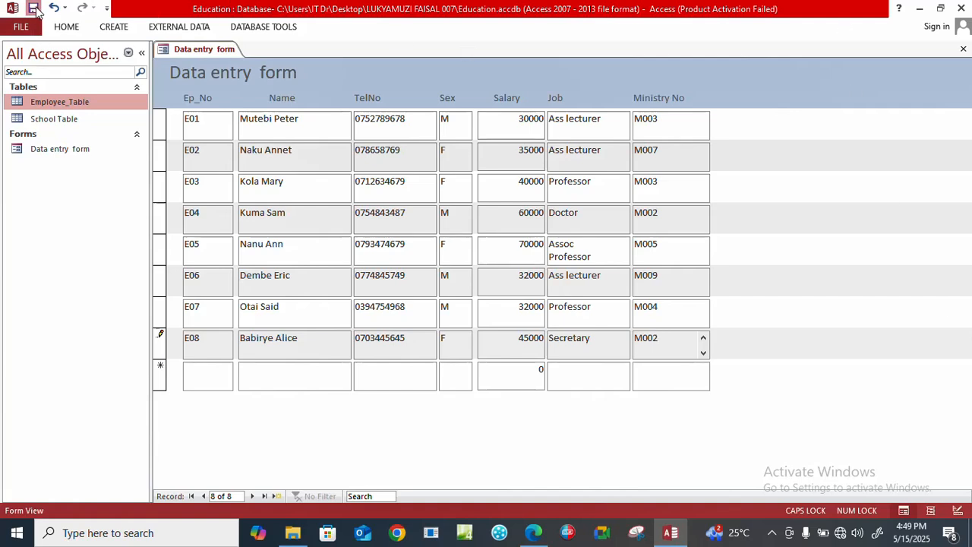
click(34, 8)
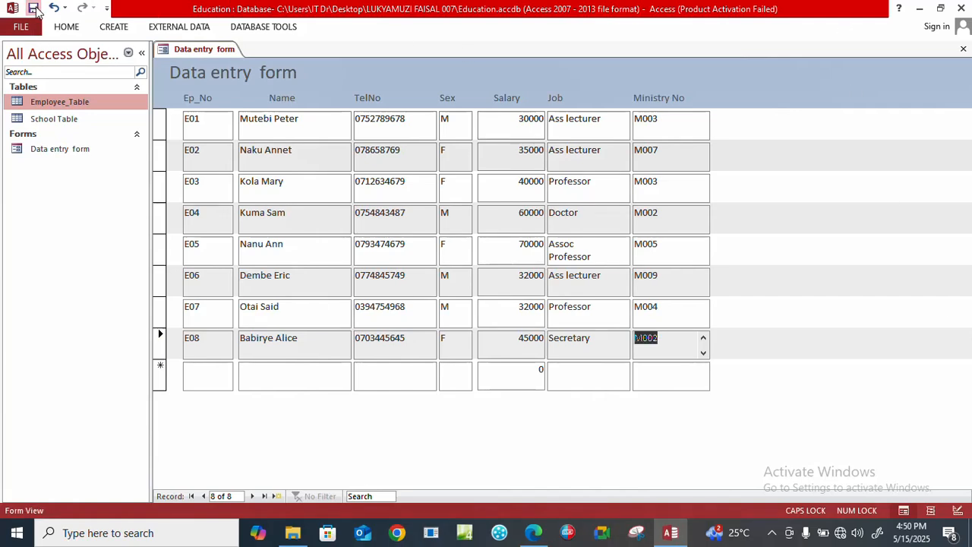
click(963, 51)
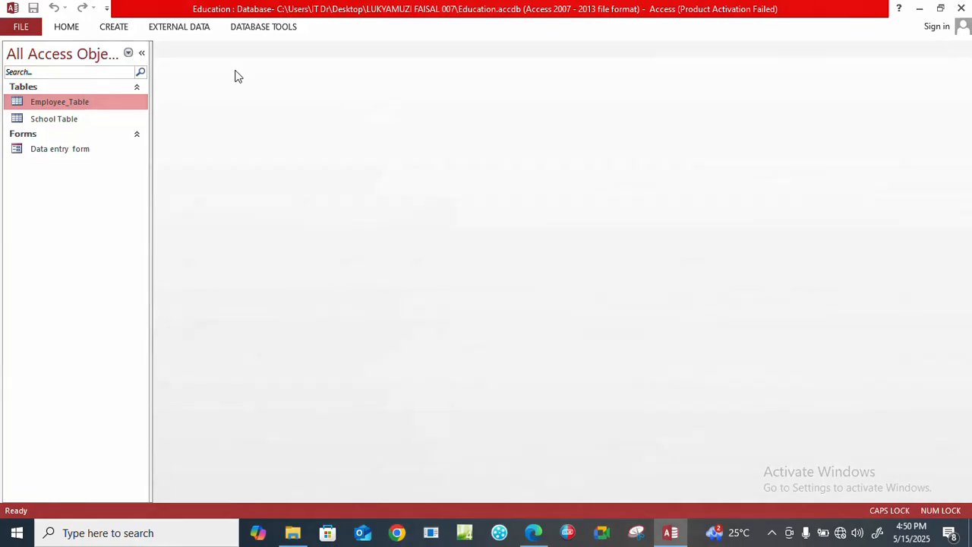
Compare the records in Employee_Table with those in the Data entry form, and close both objects.
double_click(52, 104)
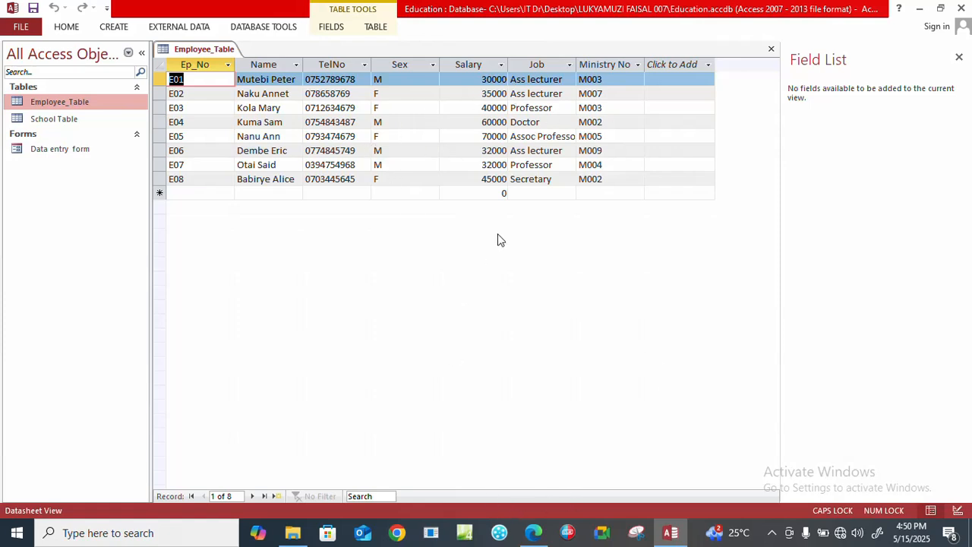
double_click(47, 152)
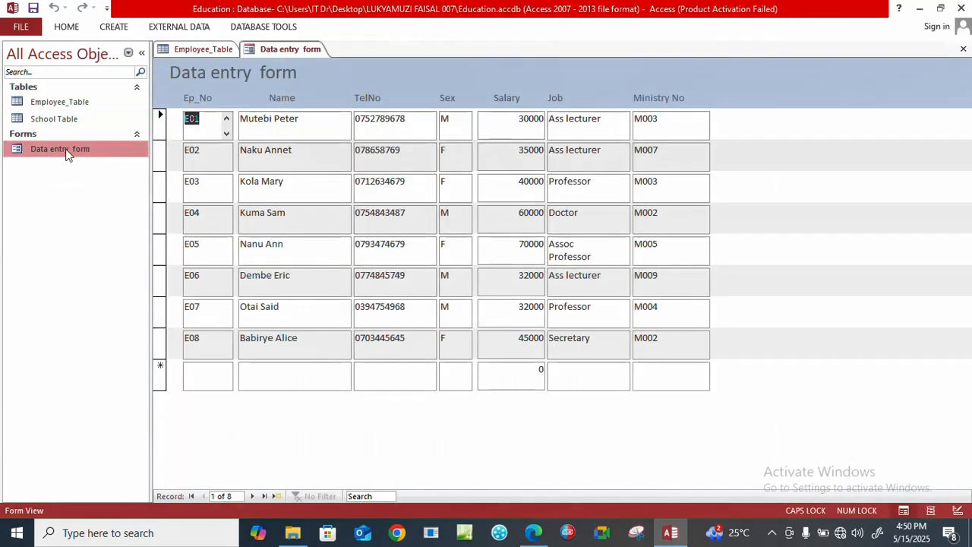
double_click(46, 102)
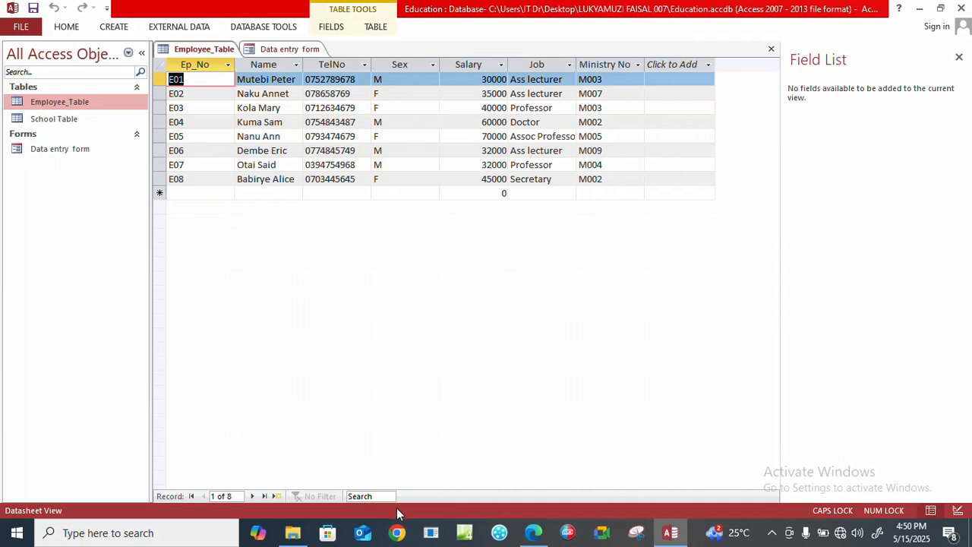
click(959, 58)
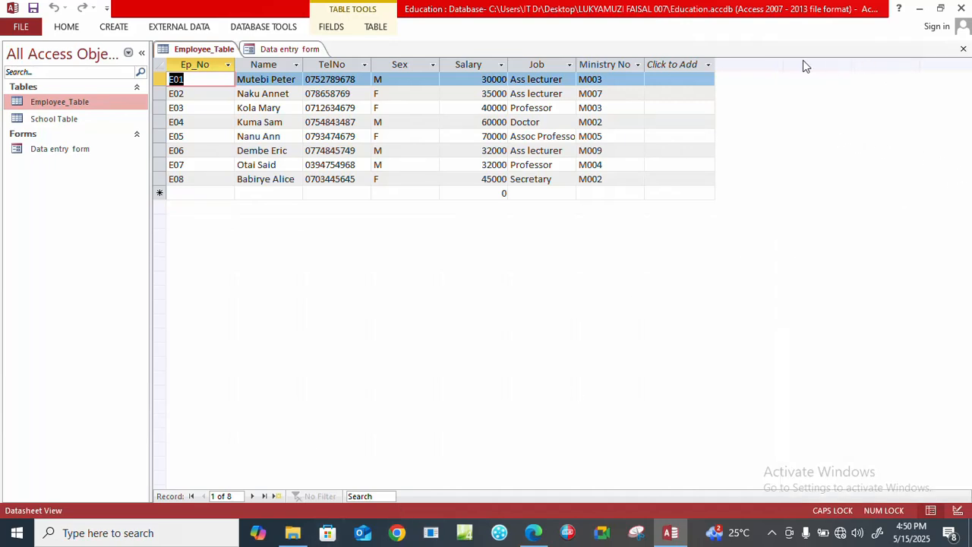
click(964, 49)
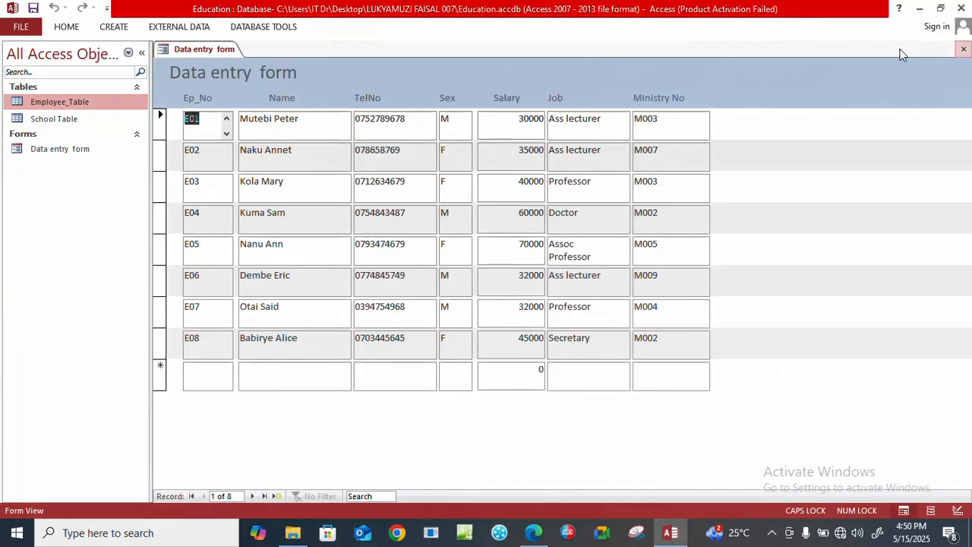
click(963, 49)
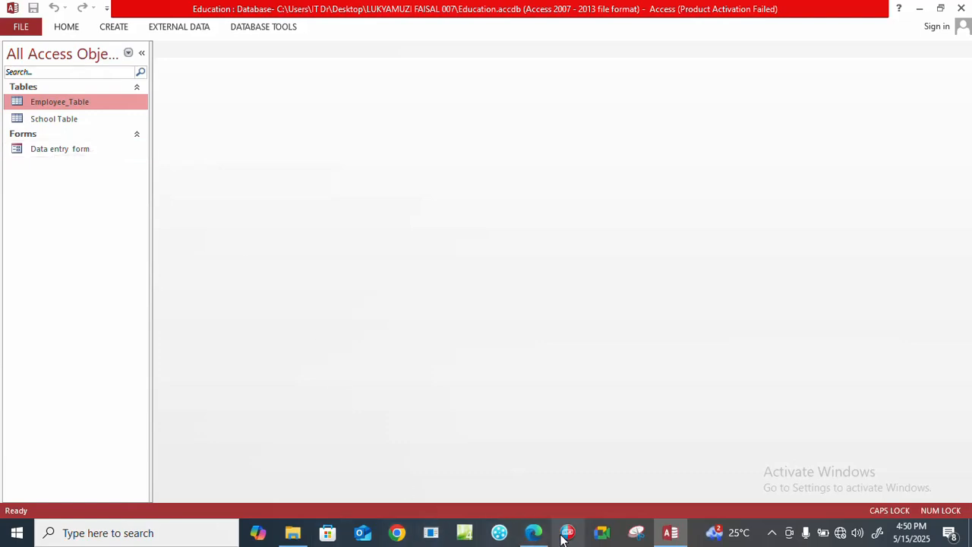
Read the female employees query task in the exam PDF in Edge, and create a design query in Access based on Employee_Table.
click(536, 534)
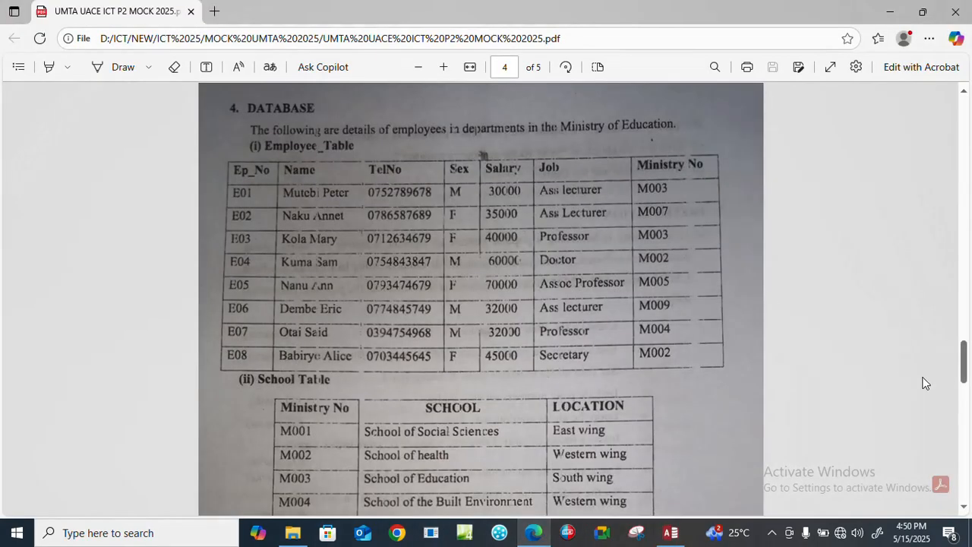
drag(965, 363, 968, 440)
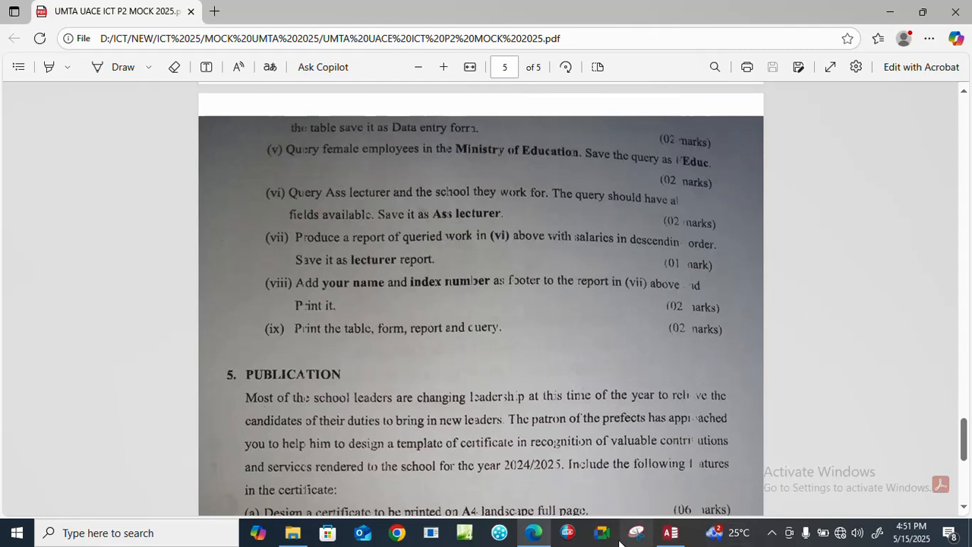
click(671, 533)
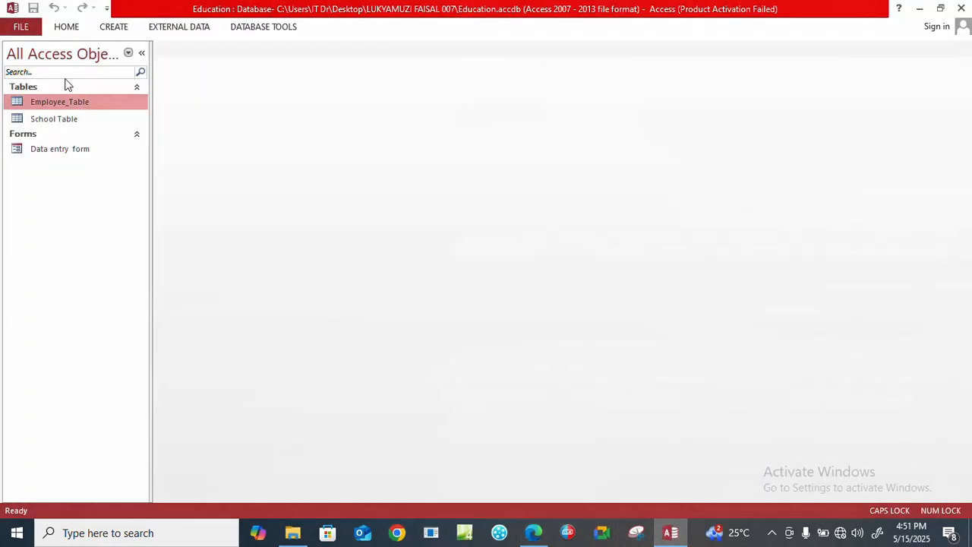
click(114, 28)
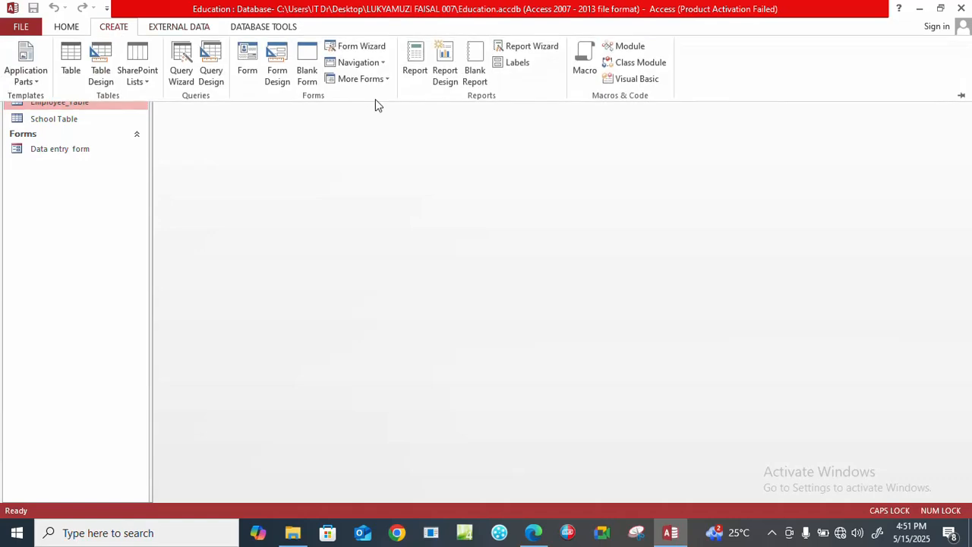
click(213, 71)
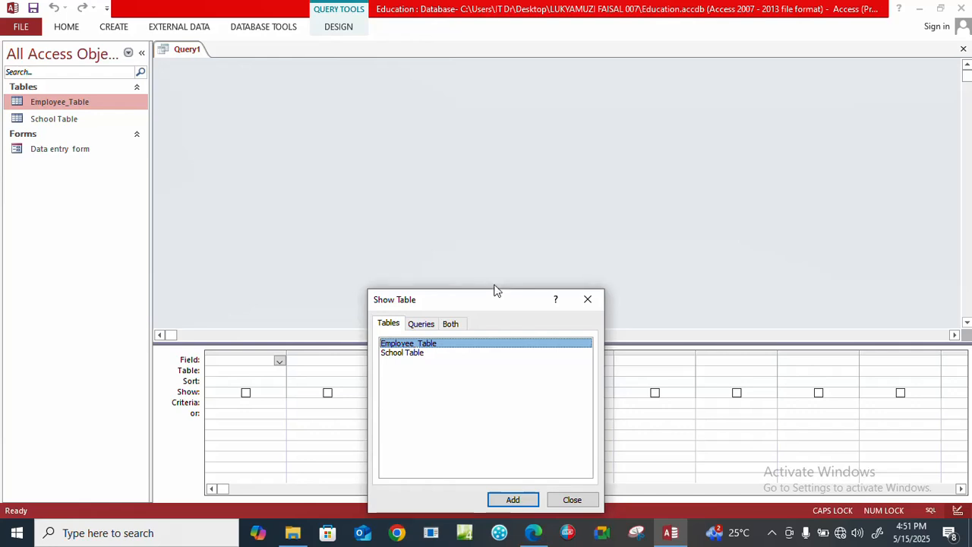
click(482, 219)
drag(486, 302, 482, 65)
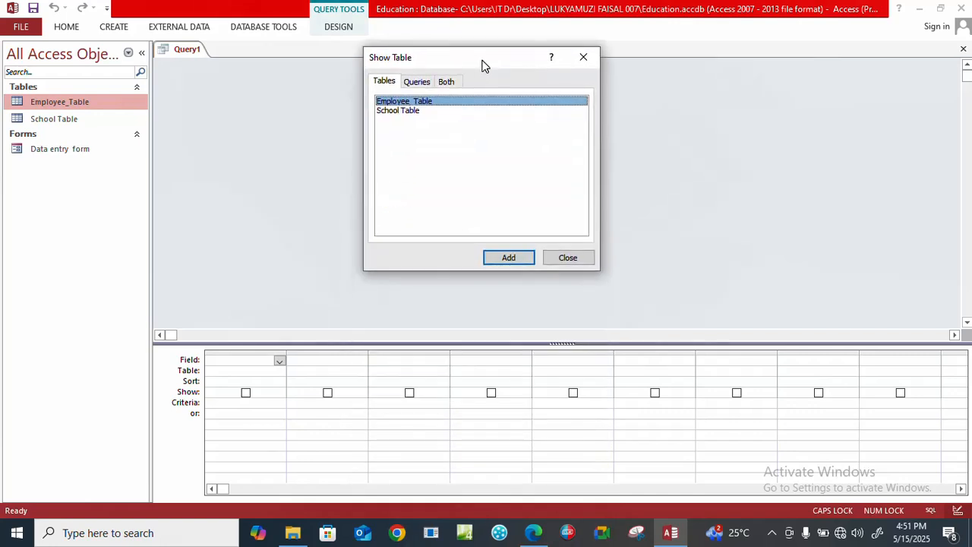
click(508, 258)
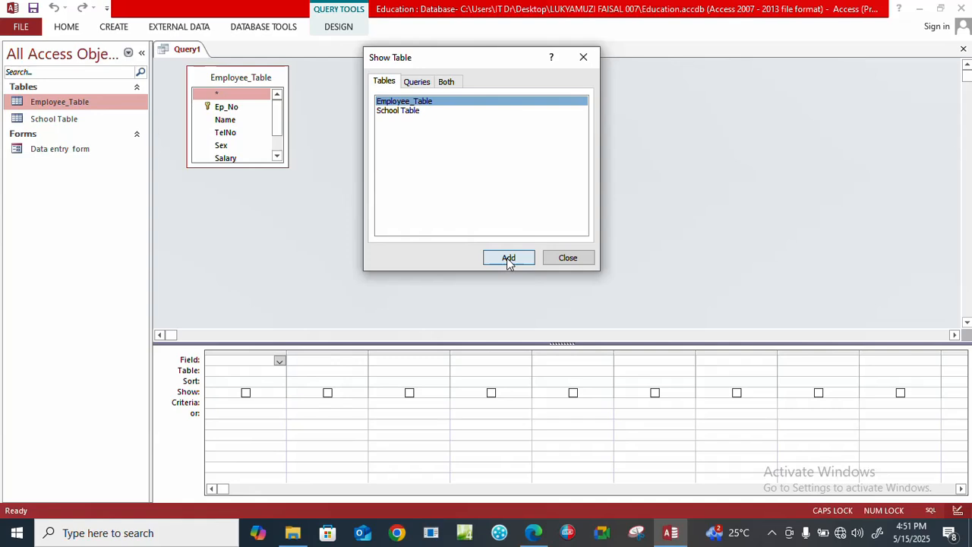
click(578, 259)
Add all Employee_Table fields, from Ep_No to Ministry No, to the query design grid.
click(218, 109)
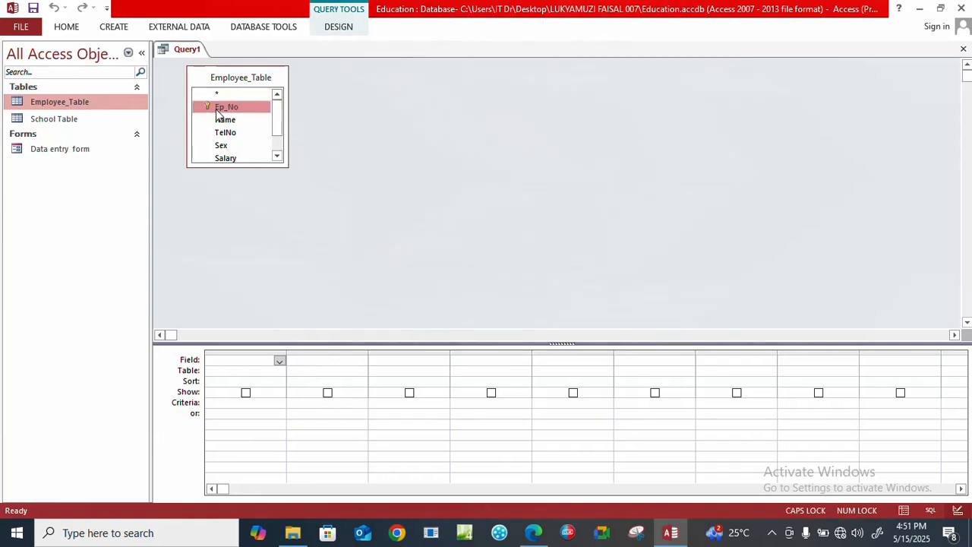
key(ctrl+a)
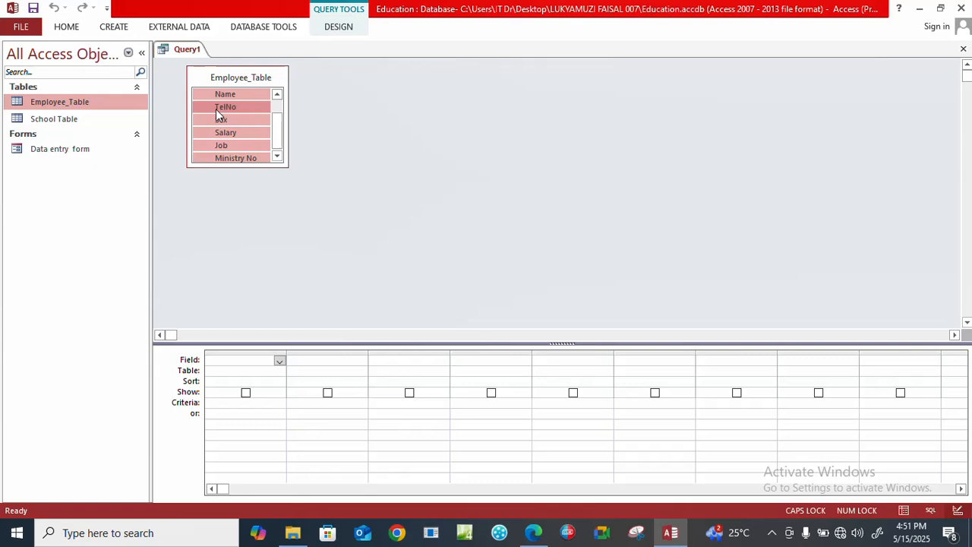
drag(216, 109, 251, 372)
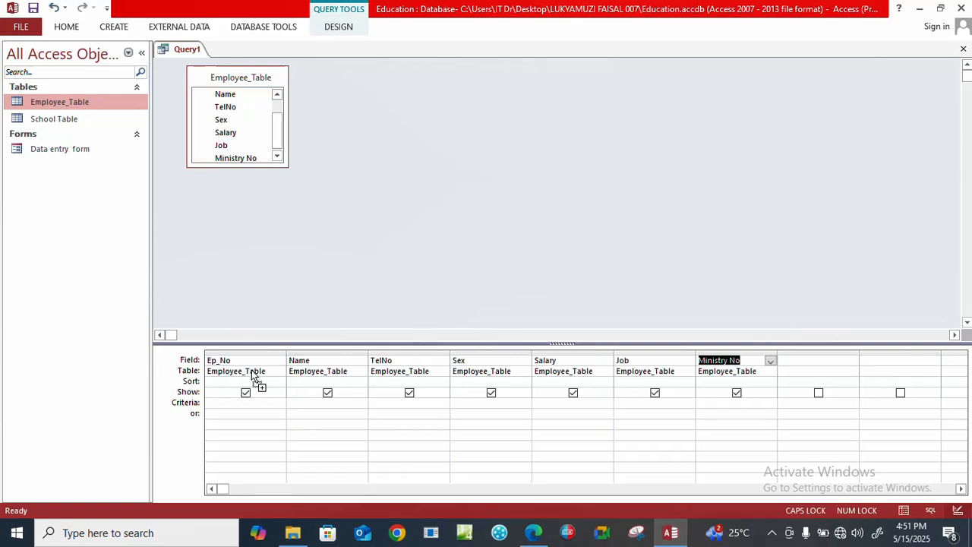
Set the criterion of the Sex field to F and run the query.
click(485, 411)
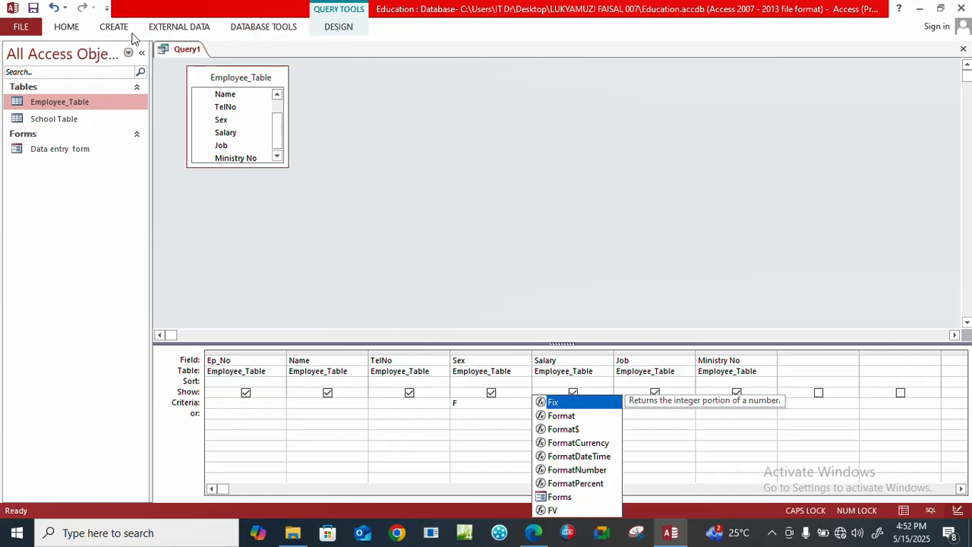
click(341, 29)
click(341, 29)
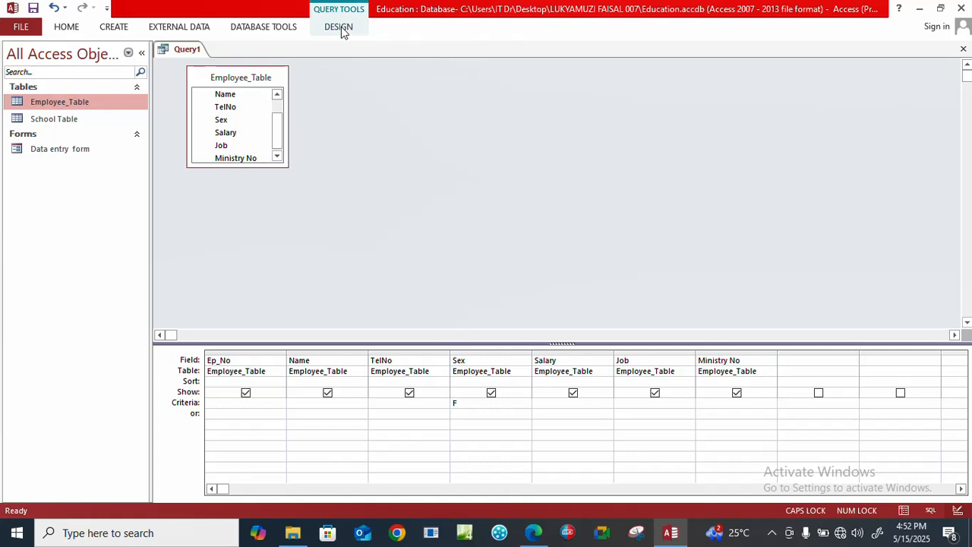
click(341, 29)
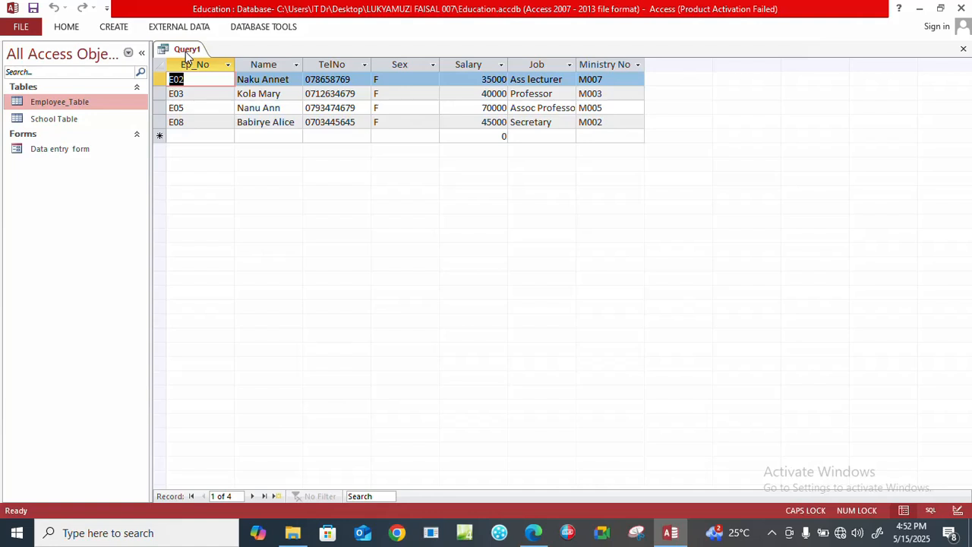
Check the required query name in the exam PDF, save the query as FEduc and close it.
click(532, 534)
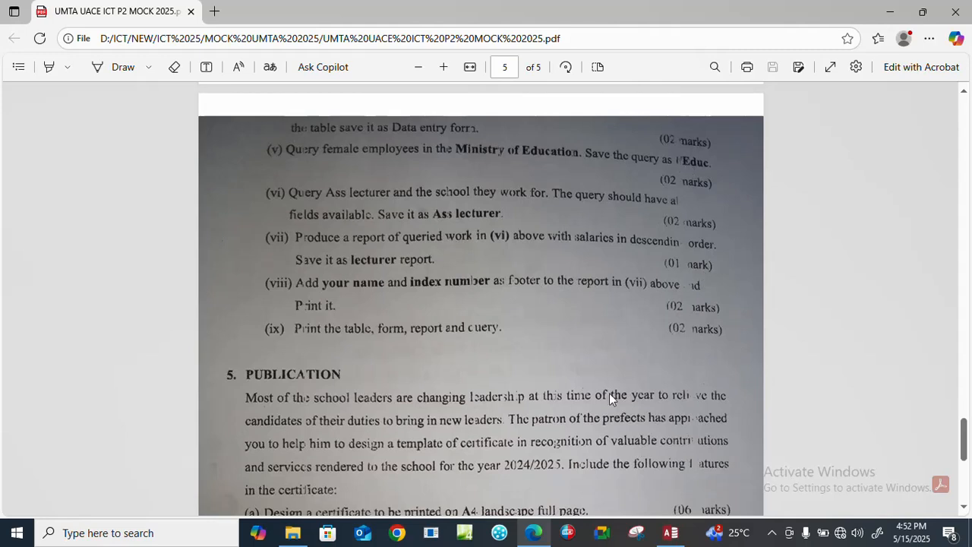
click(671, 534)
right_click(184, 49)
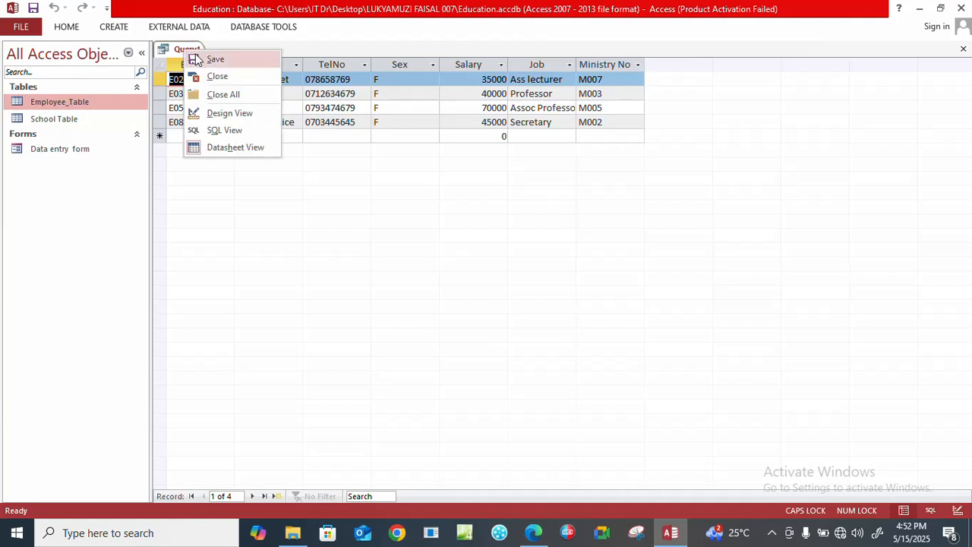
click(210, 61)
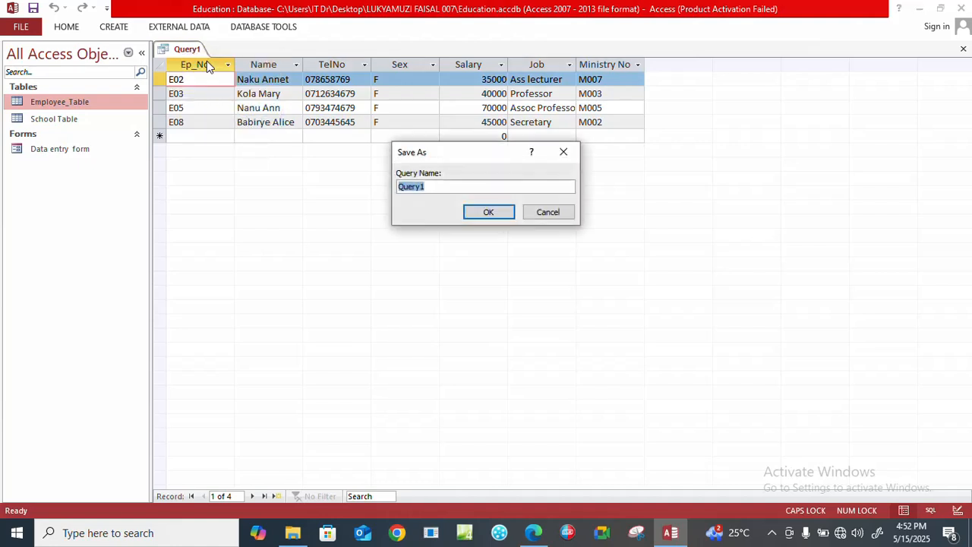
text(FE)
key(Caps_Lock)
text(duc)
click(488, 213)
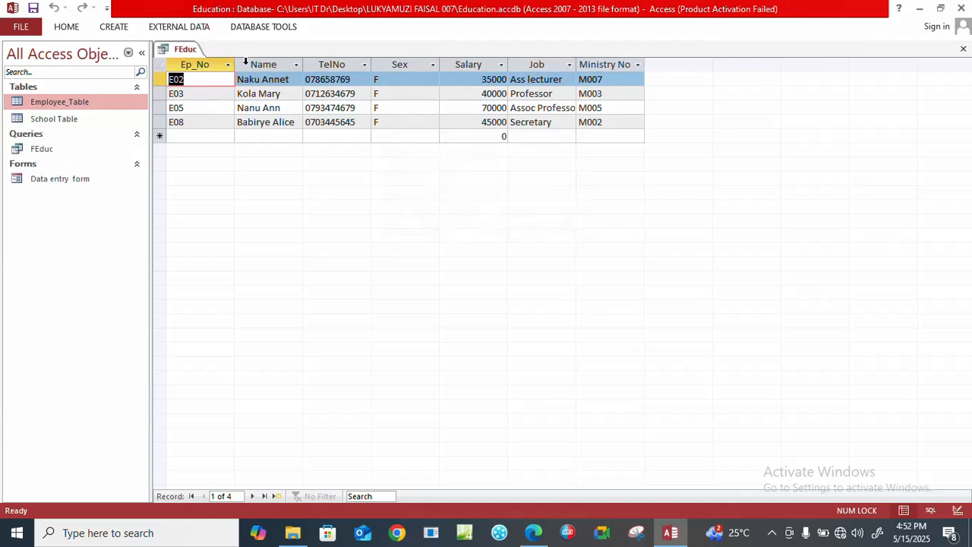
click(963, 50)
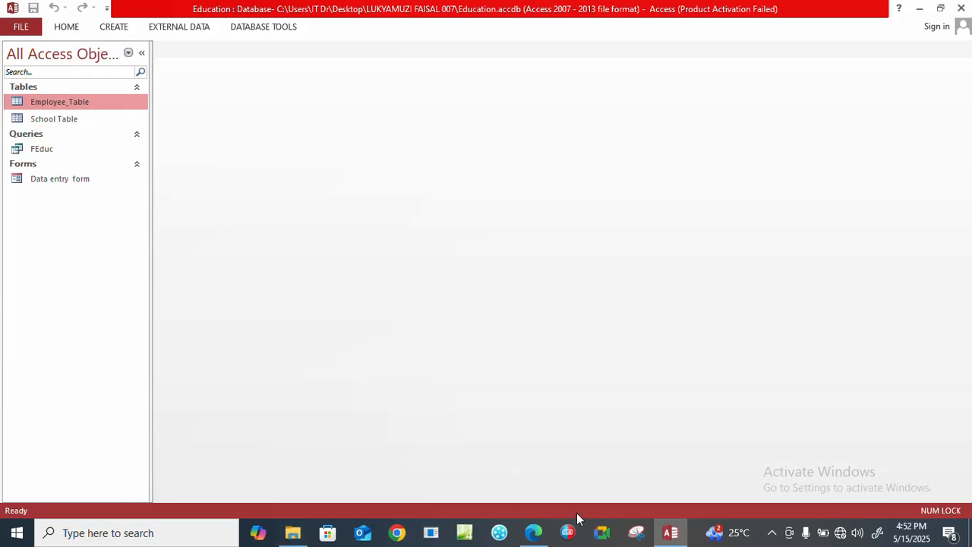
Read the Ass lecturer query task in the exam PDF in Edge, and create a design query in Access based on Employee_Table and School Table.
click(535, 533)
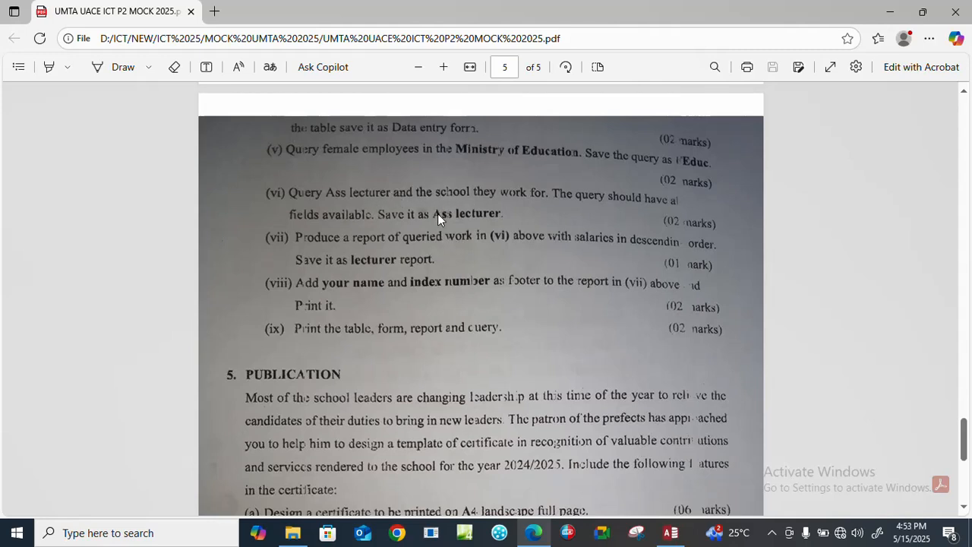
click(670, 532)
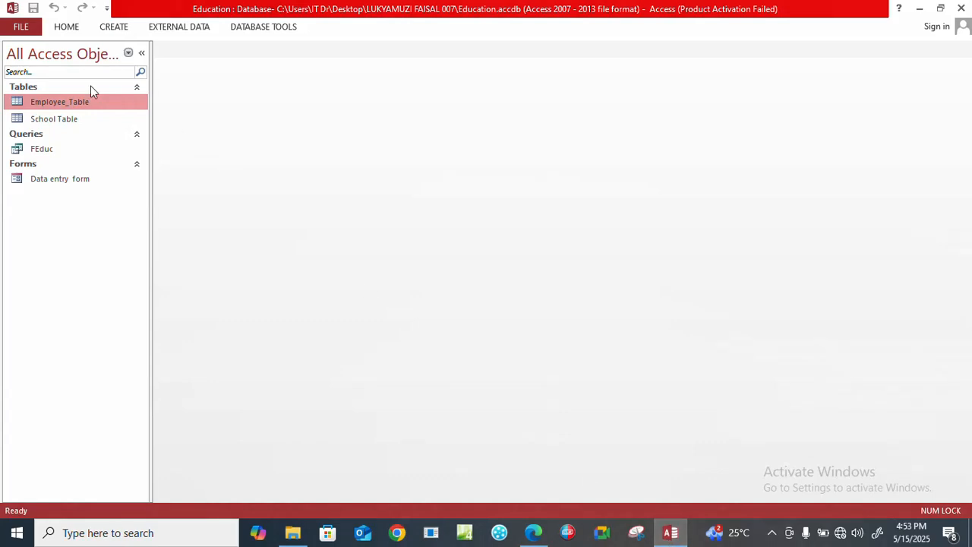
click(112, 27)
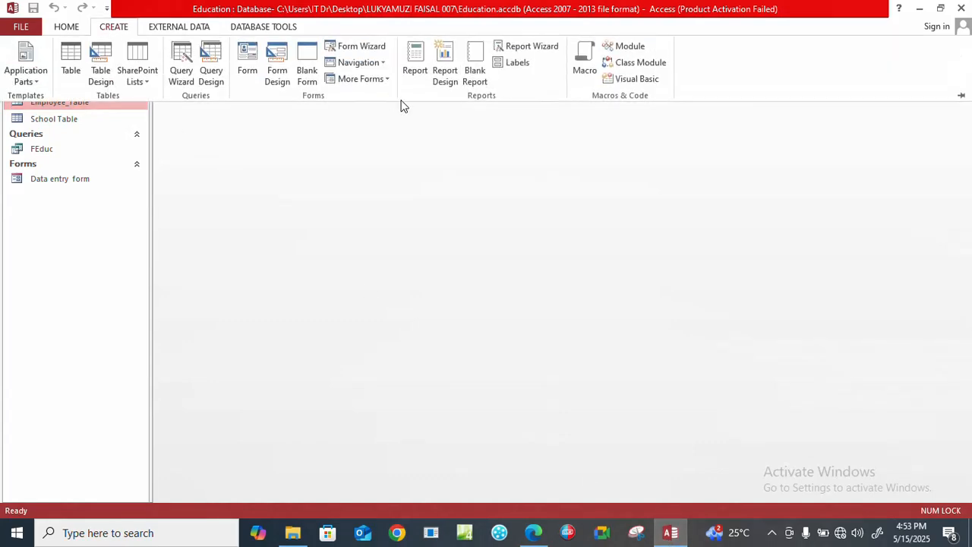
click(213, 72)
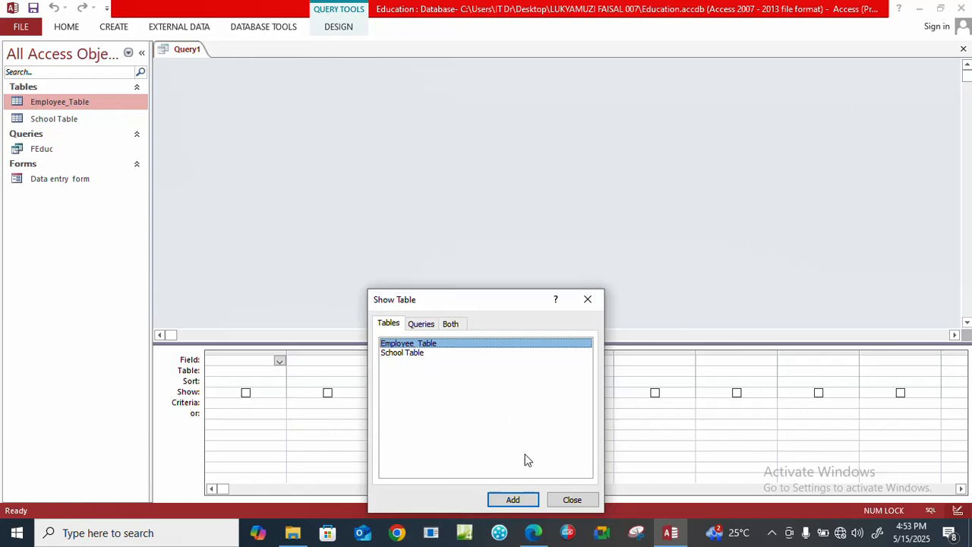
click(512, 499)
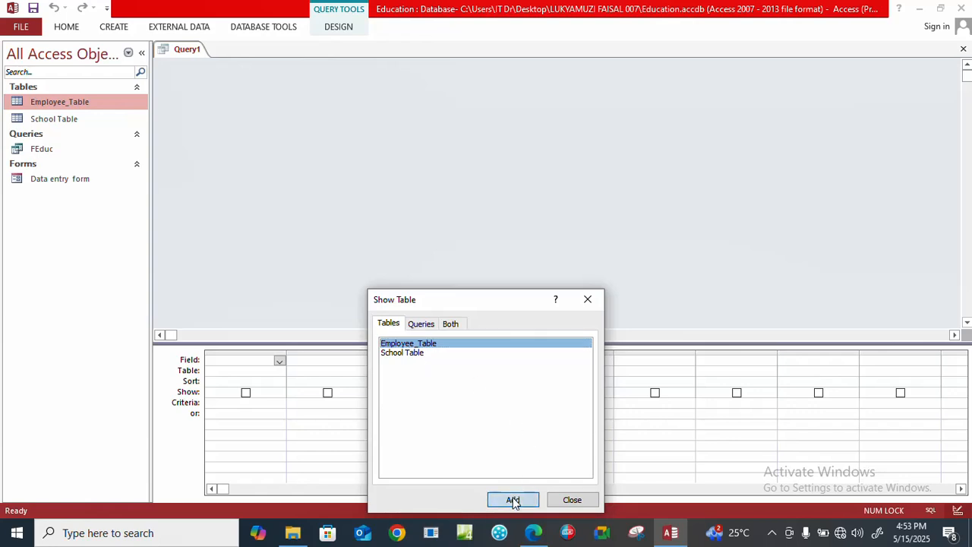
click(401, 354)
click(513, 500)
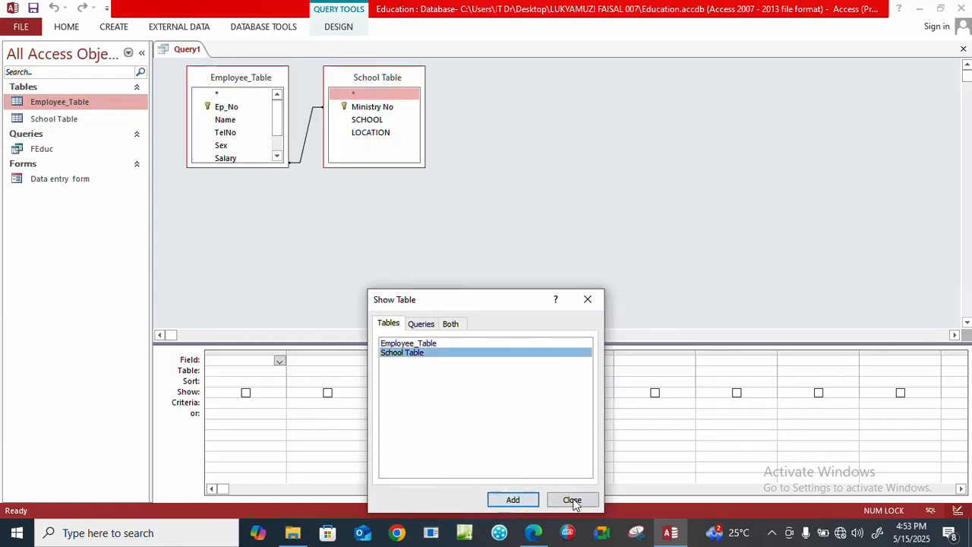
click(575, 499)
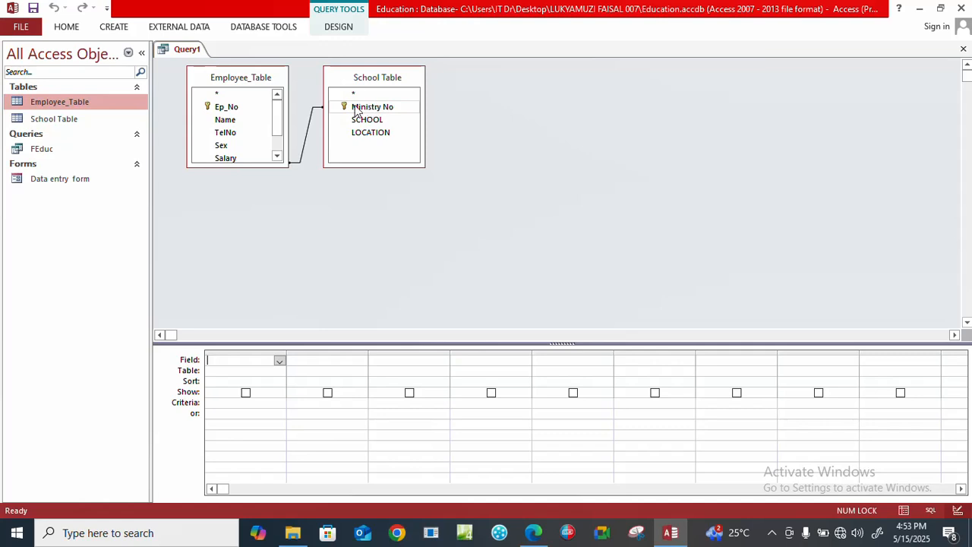
Add all fields of Employee_Table, followed by Ministry No, SCHOOL and LOCATION from School Table, to the query design grid.
click(220, 109)
click(220, 109)
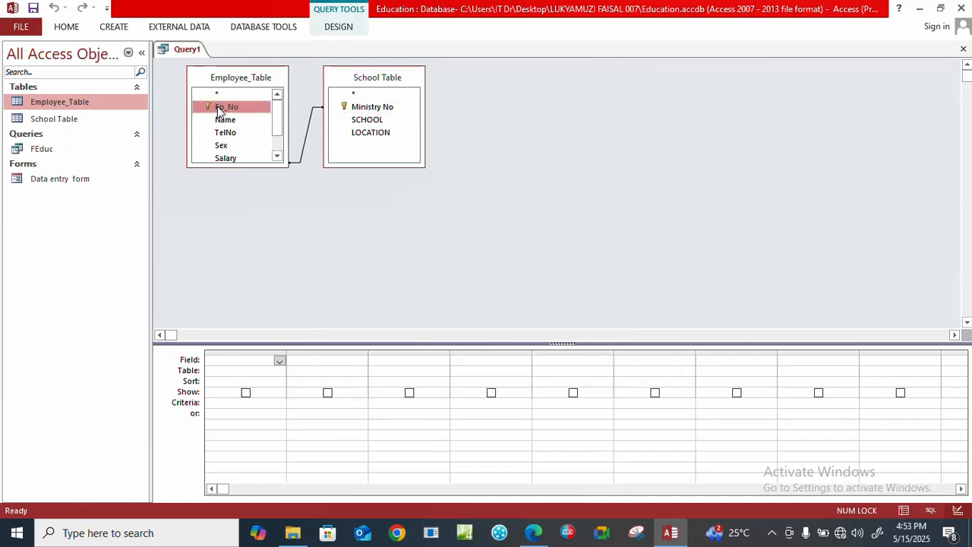
key(shift+End)
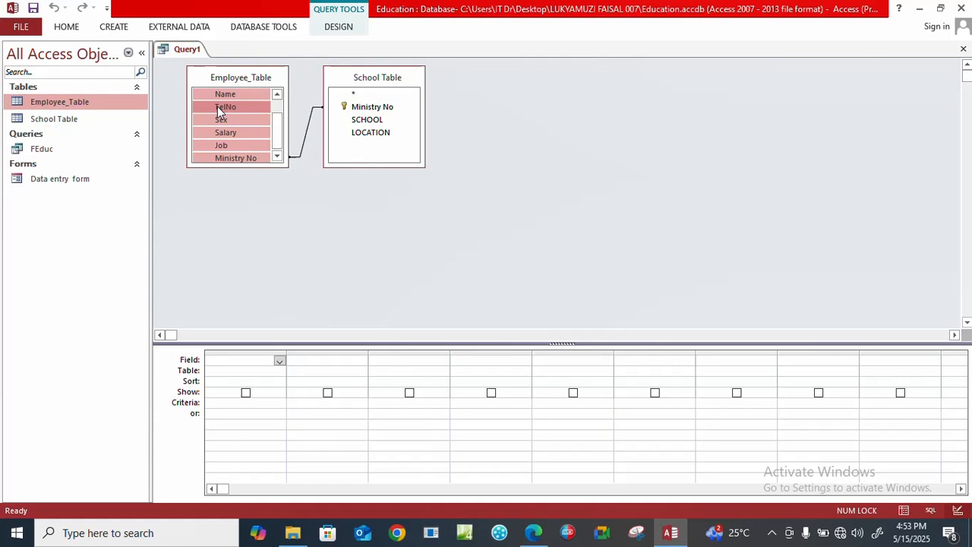
drag(217, 108, 258, 396)
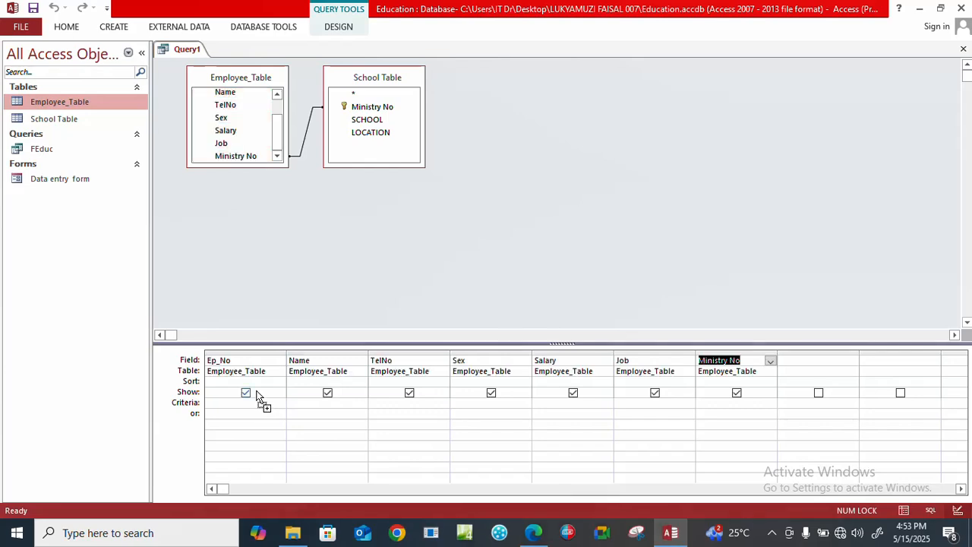
click(362, 106)
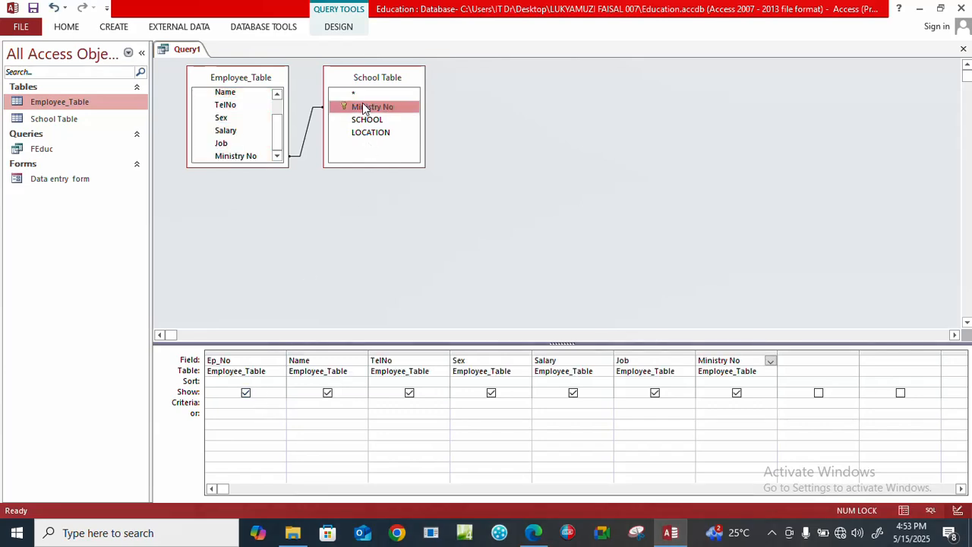
key(shift+Down)
key(shift+Down)
drag(362, 106, 836, 382)
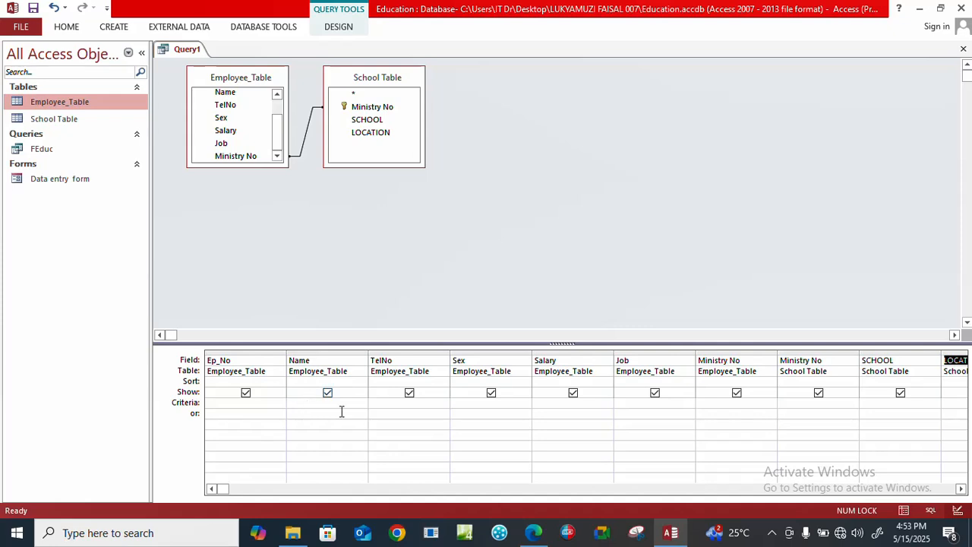
Set the criterion of the Job field to Ass lecturer and run the query.
click(635, 405)
key(Caps_Lock)
text(A)
key(Caps_Lock)
text(ss lecturer)
click(327, 29)
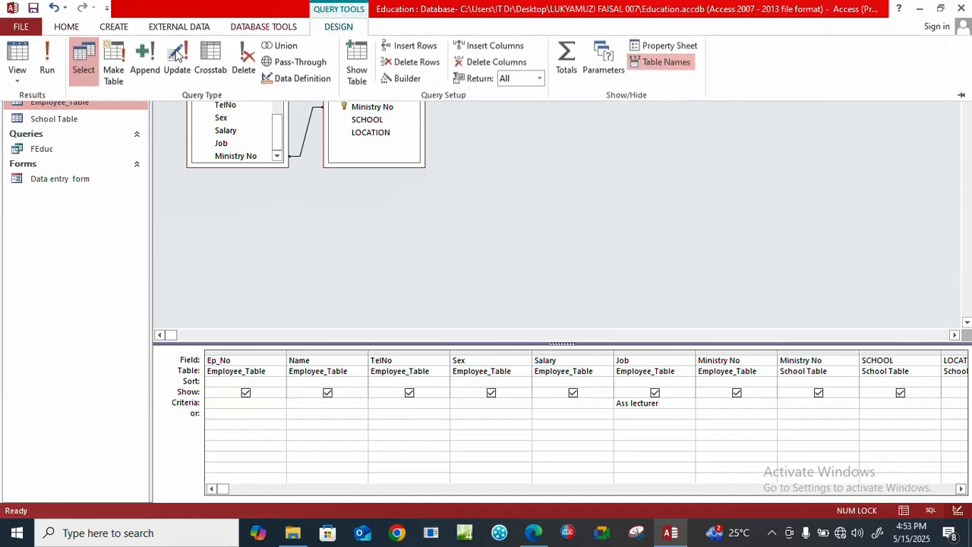
click(47, 57)
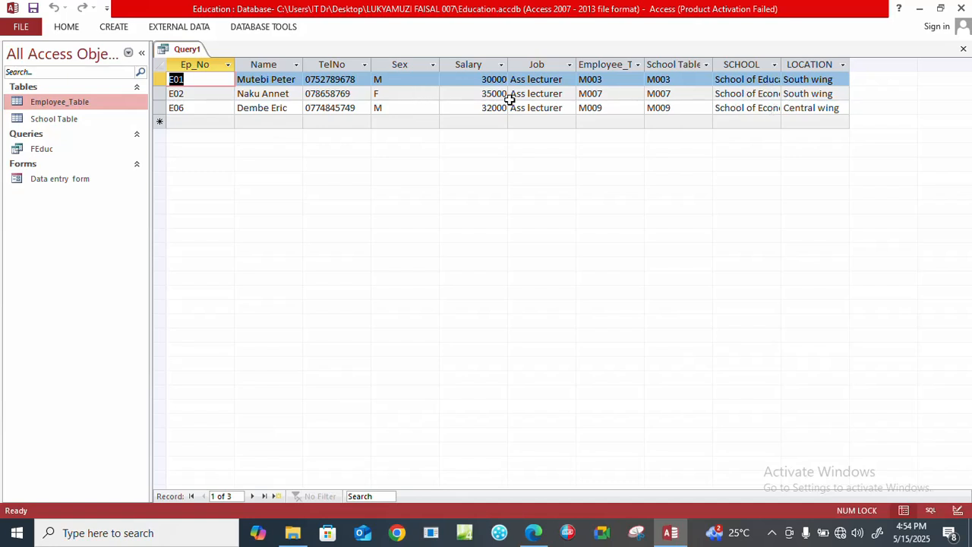
Save the query as Ass lecturer and close it.
right_click(179, 51)
click(202, 60)
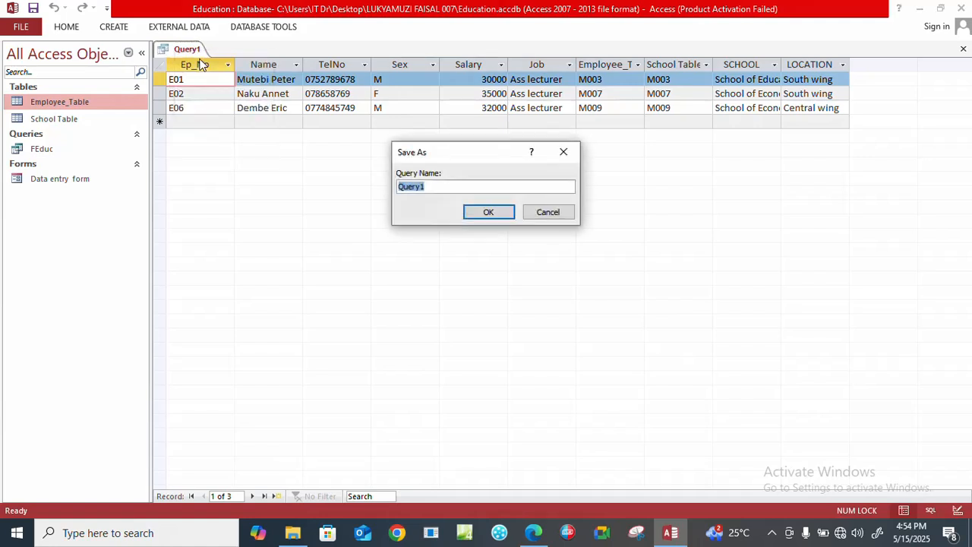
key(Caps_Lock)
text(A)
key(Caps_Lock)
text(ss lecturere)
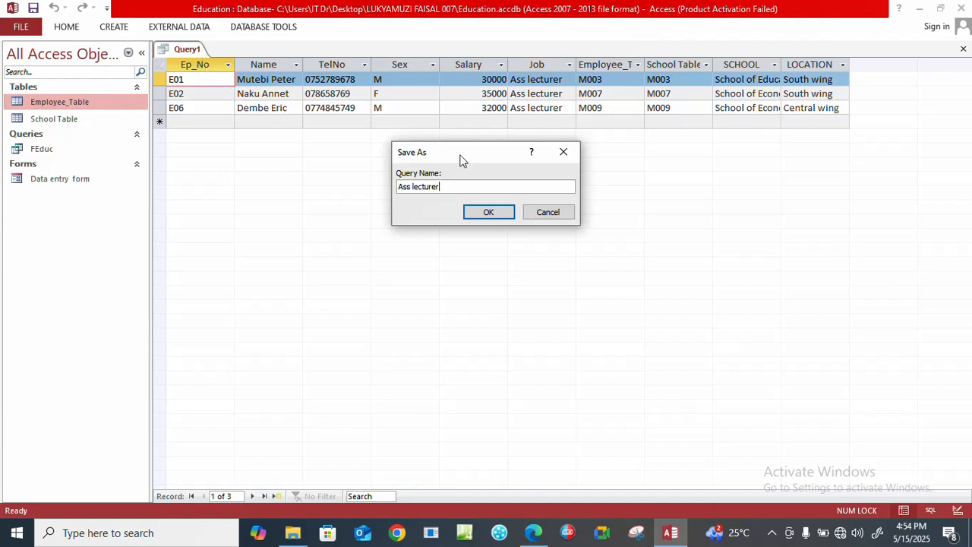
click(486, 212)
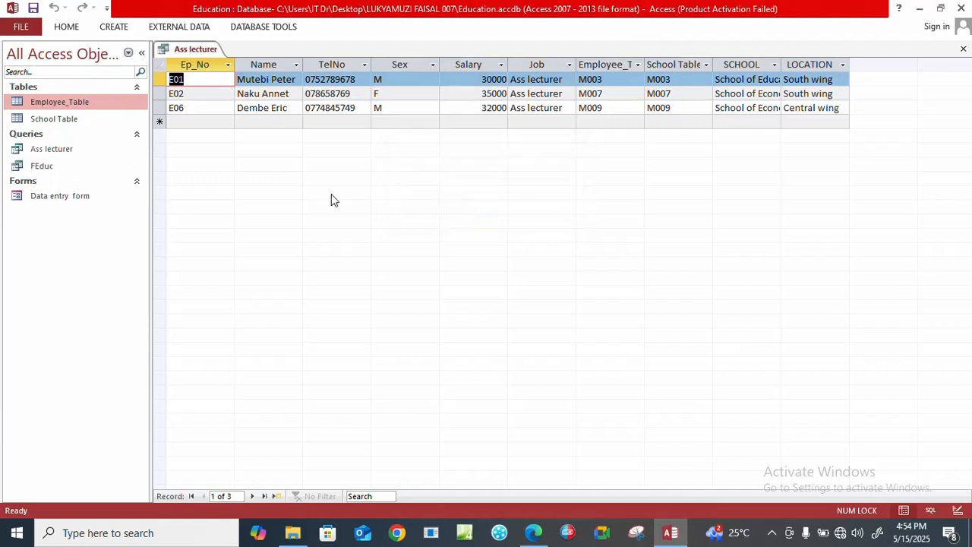
click(963, 50)
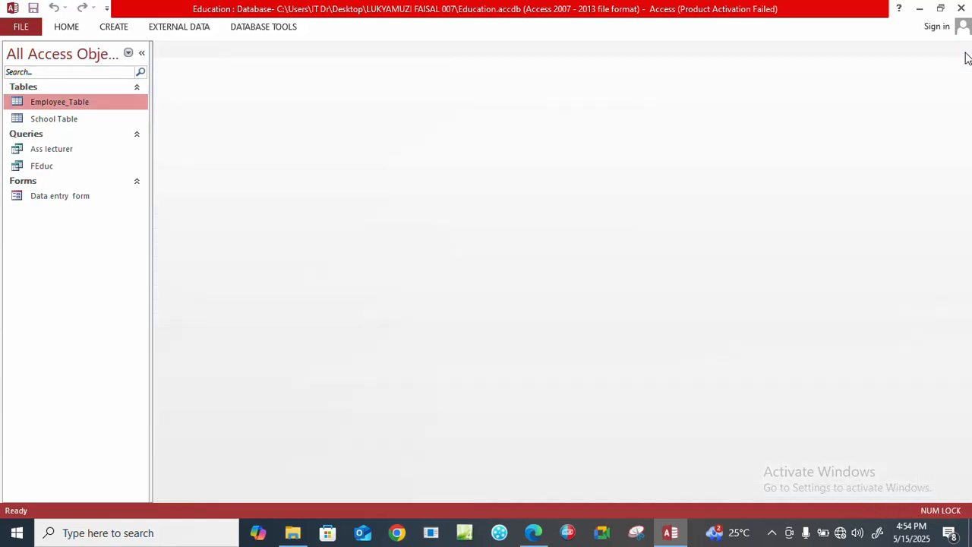
Switch to the exam PDF in Edge and read task (vii) about the lecturer report.
click(534, 532)
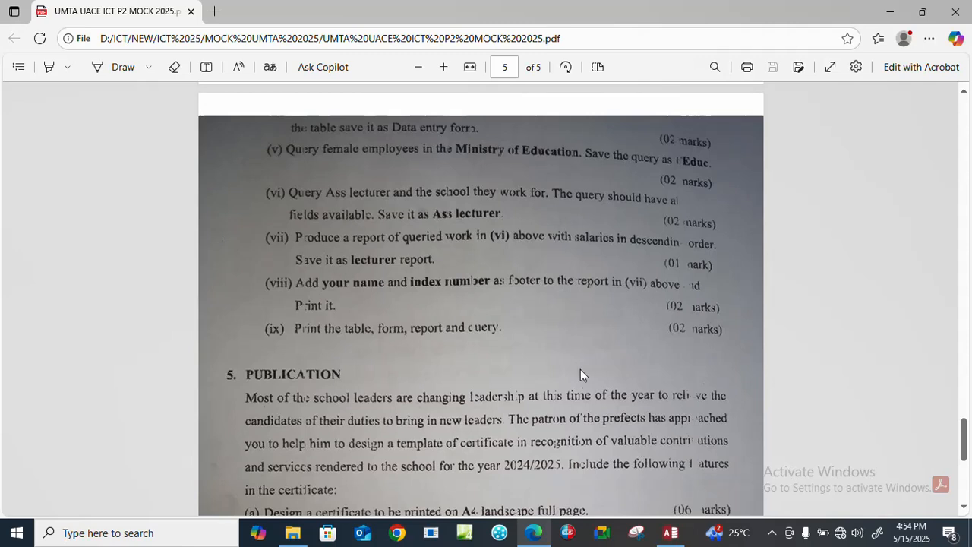
Switch back to Access and start a Report Wizard report using all fields of the Ass lecturer query.
click(671, 532)
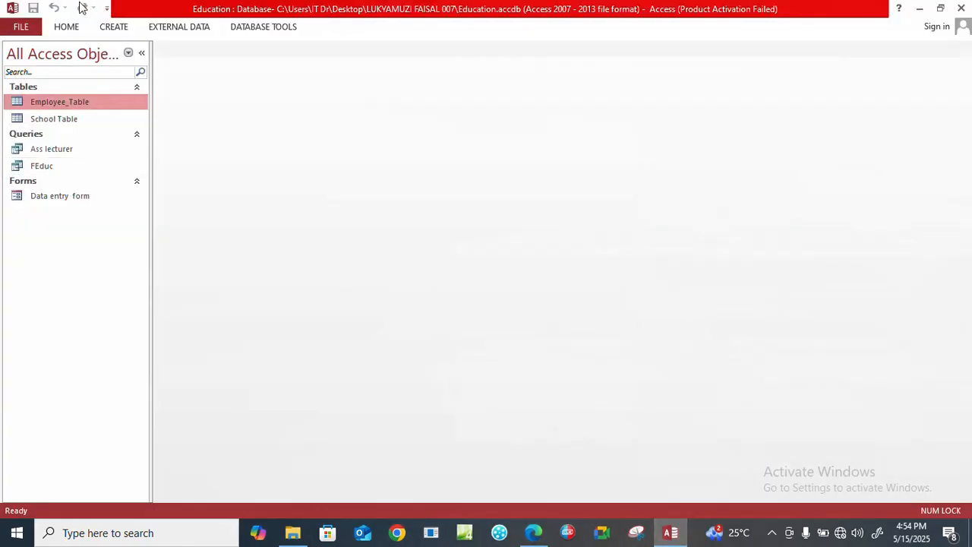
click(113, 26)
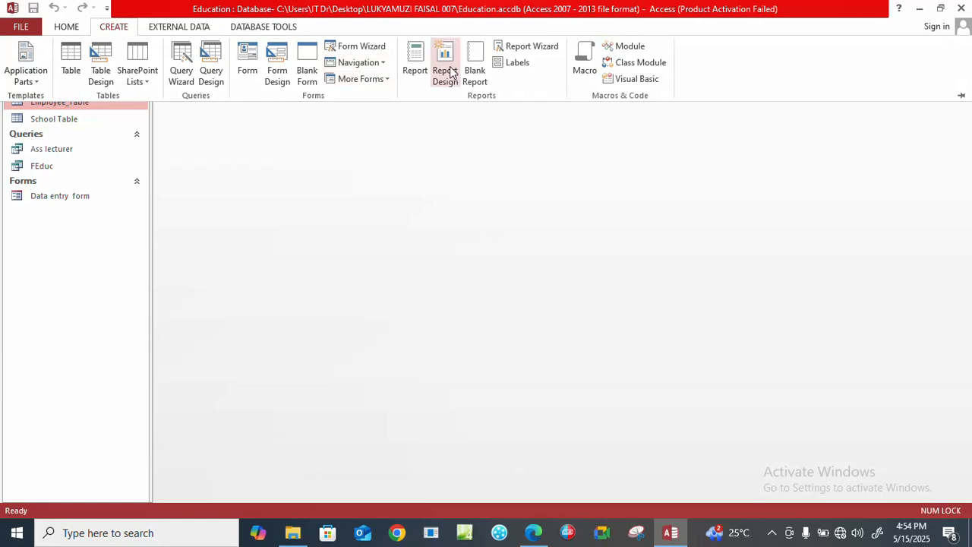
click(522, 51)
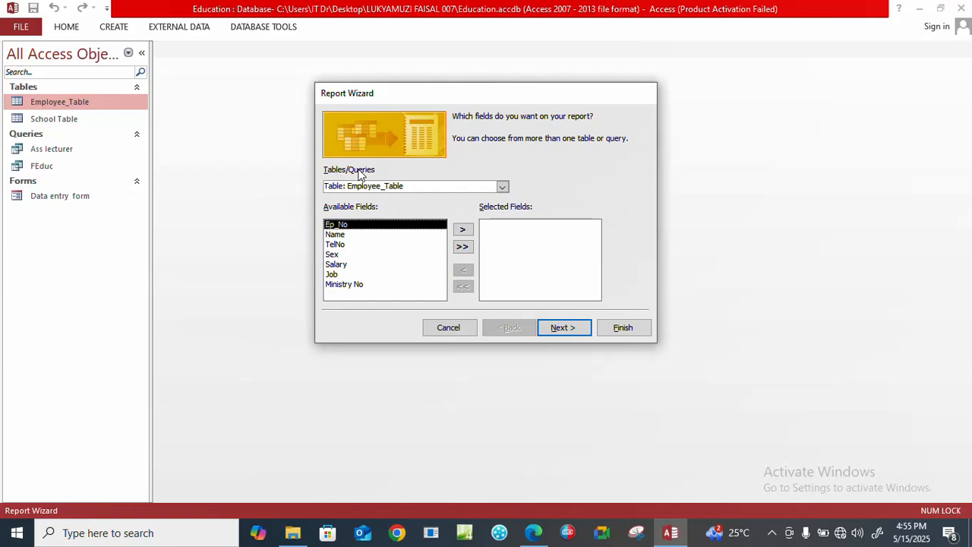
click(502, 189)
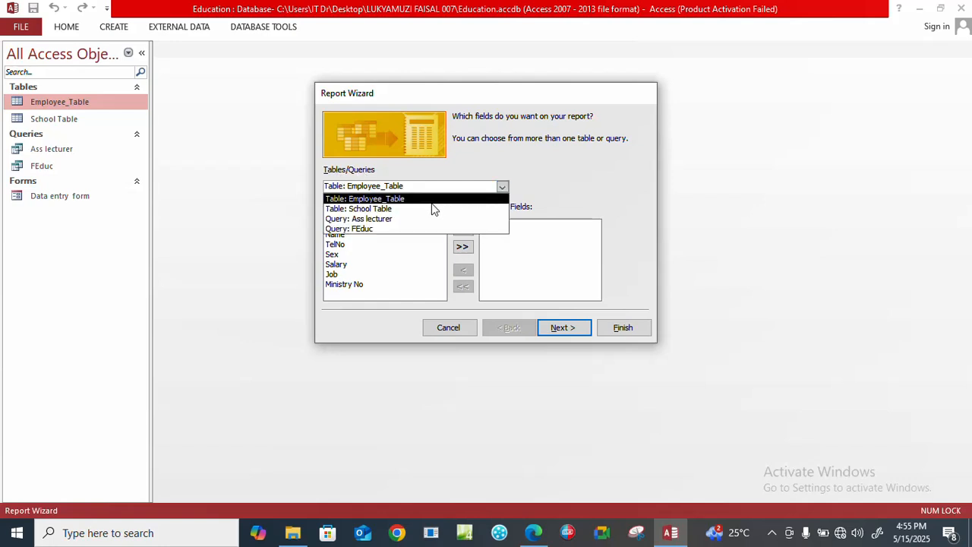
click(370, 219)
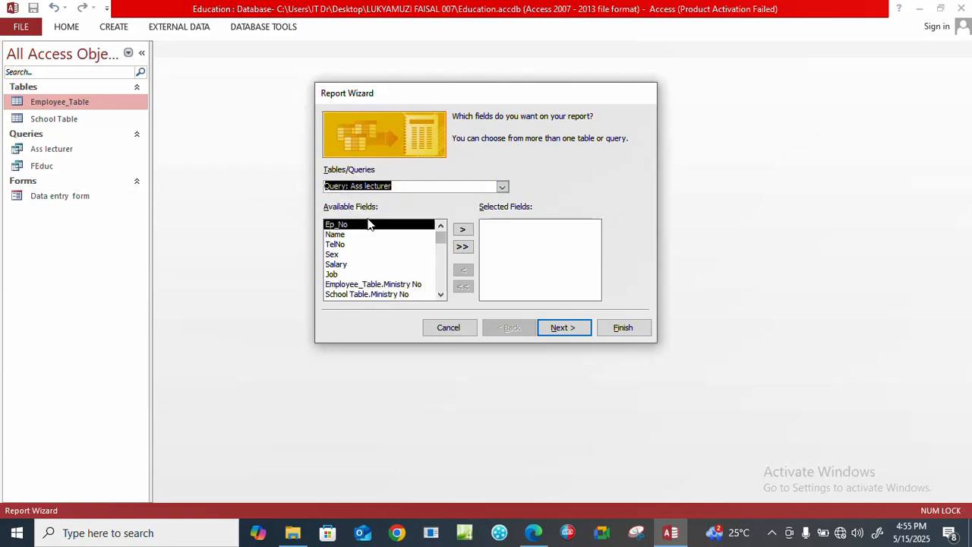
click(463, 248)
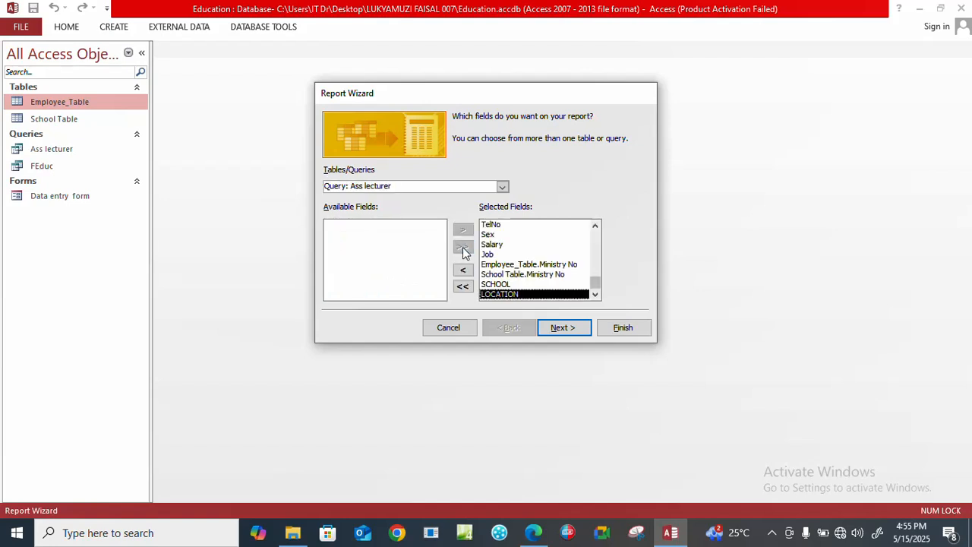
Keep the view by Employee_Table without grouping levels and sort the report records by Salary in descending order.
click(565, 329)
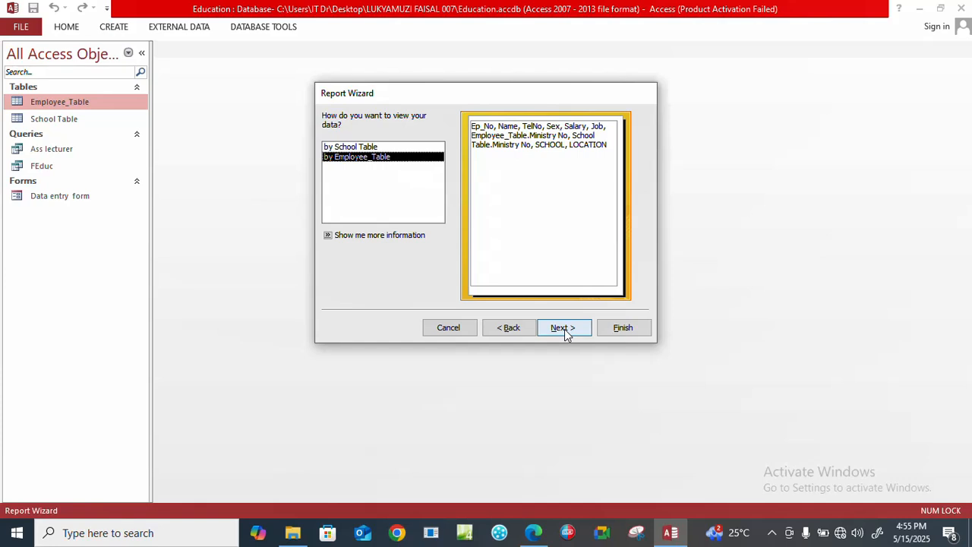
click(564, 328)
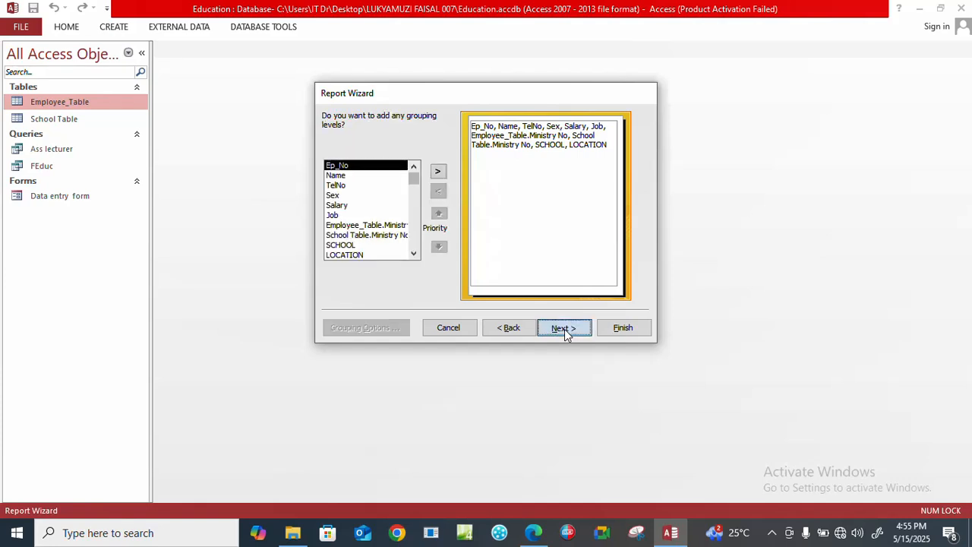
click(565, 329)
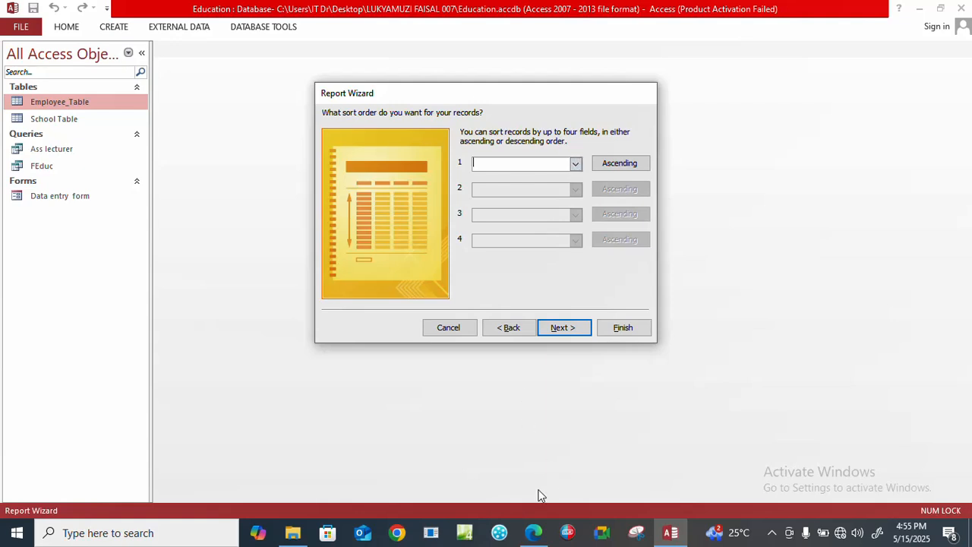
click(536, 532)
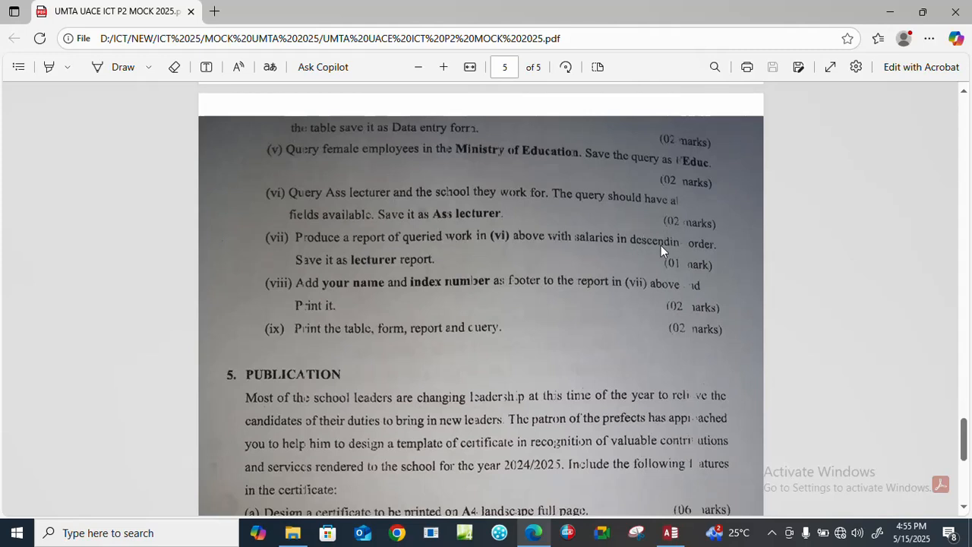
click(671, 533)
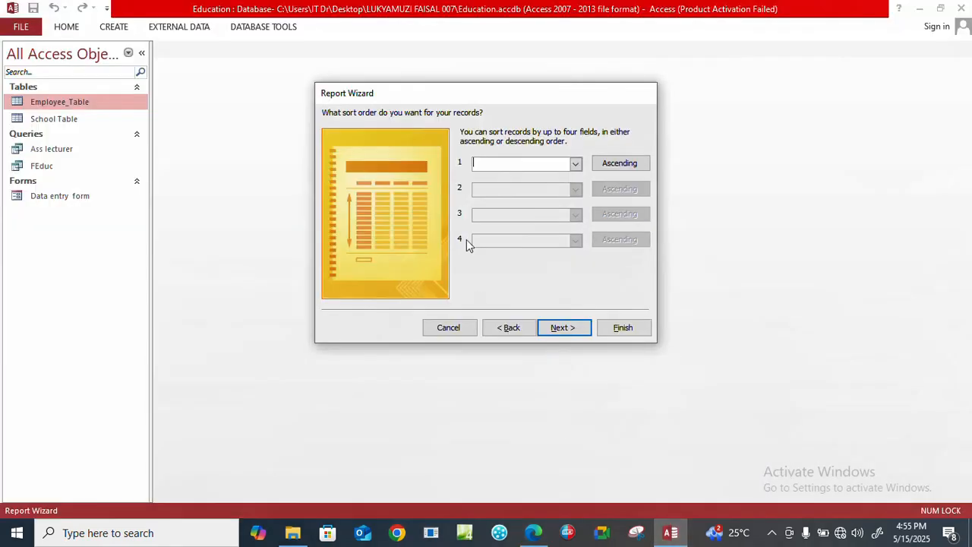
click(575, 163)
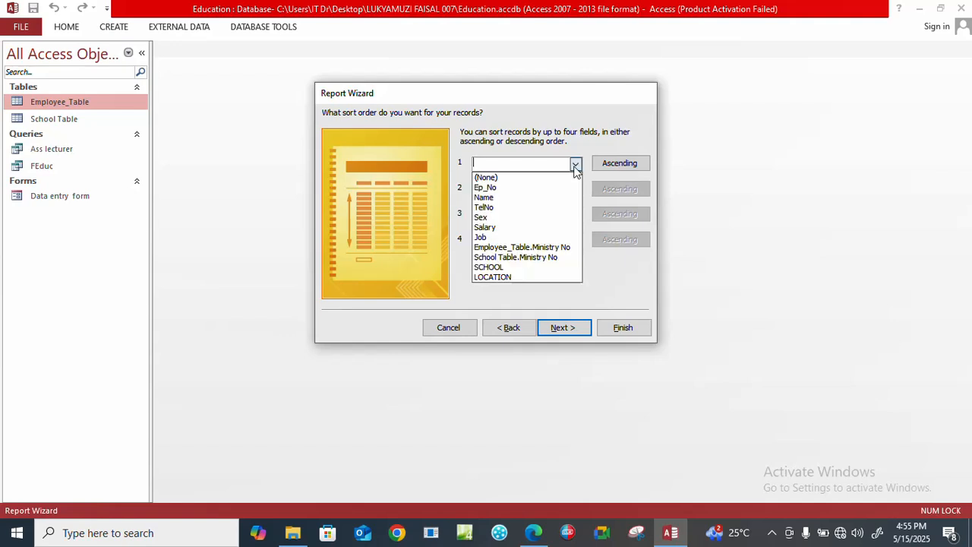
click(522, 228)
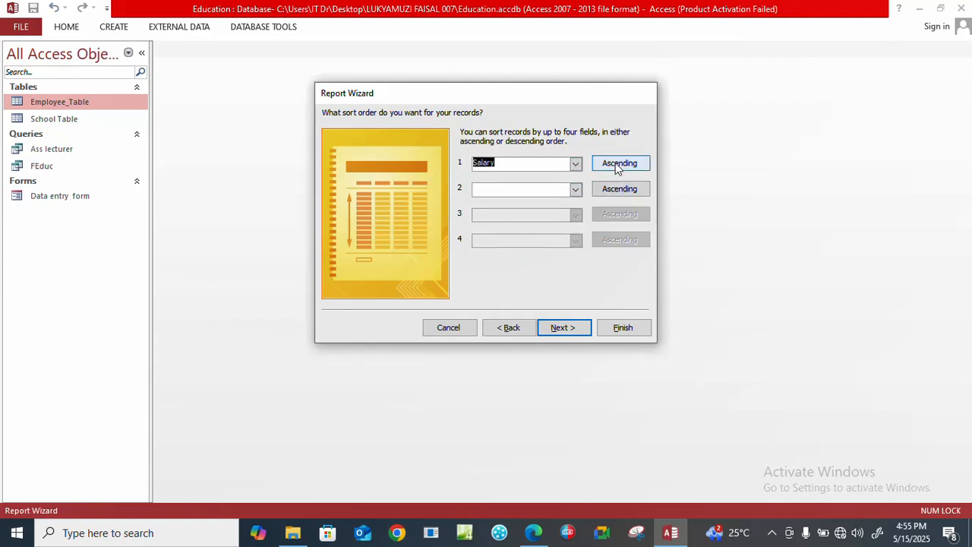
click(617, 165)
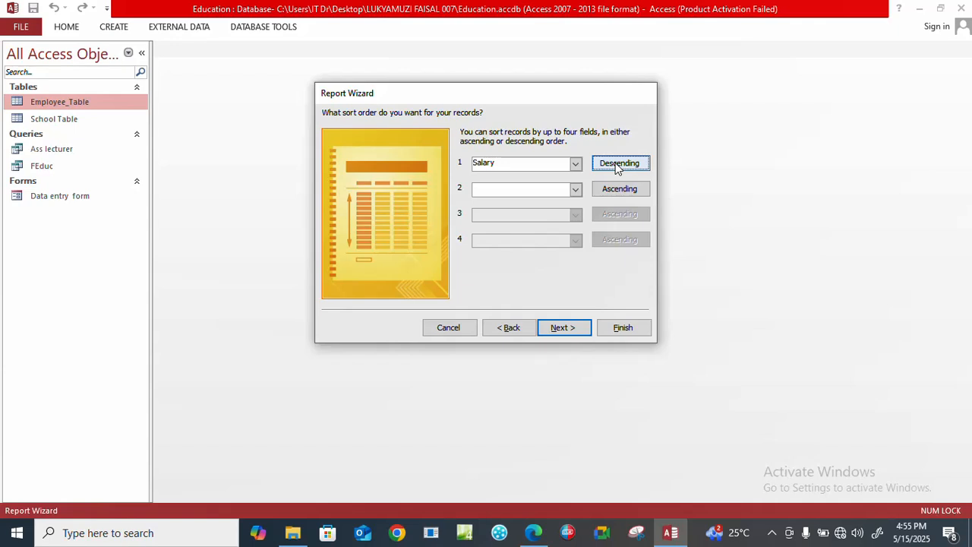
click(559, 329)
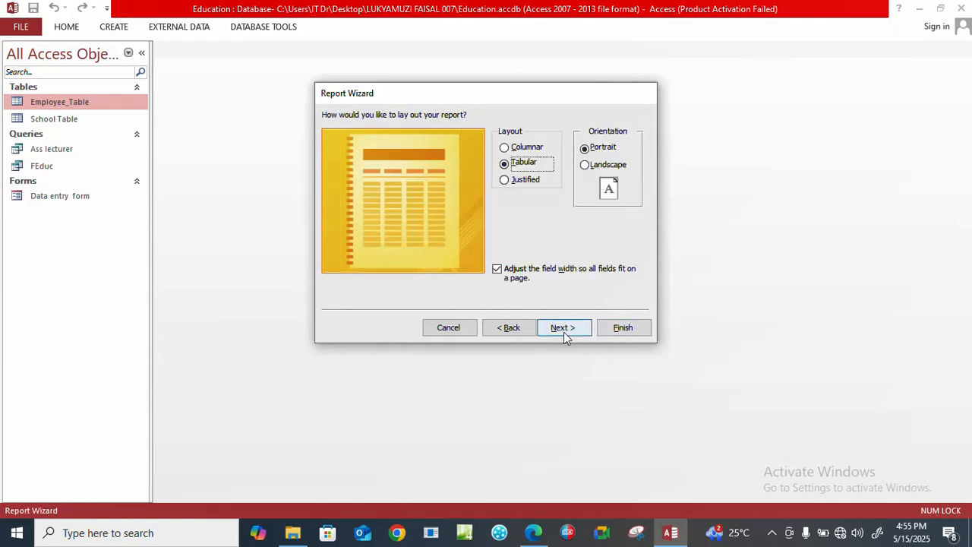
Accept the tabular portrait layout, title the report Lecturer report and finish the wizard with a preview.
click(563, 331)
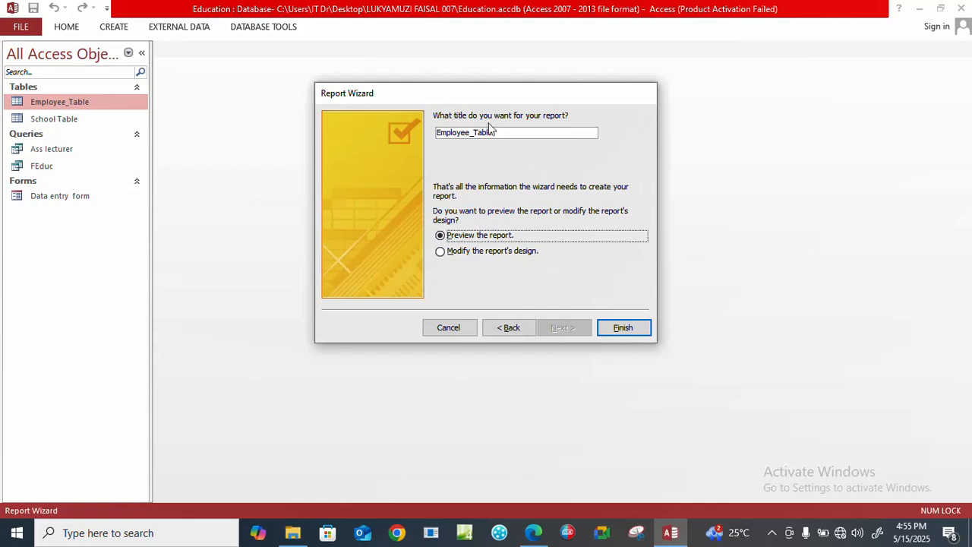
drag(493, 133, 435, 133)
click(534, 533)
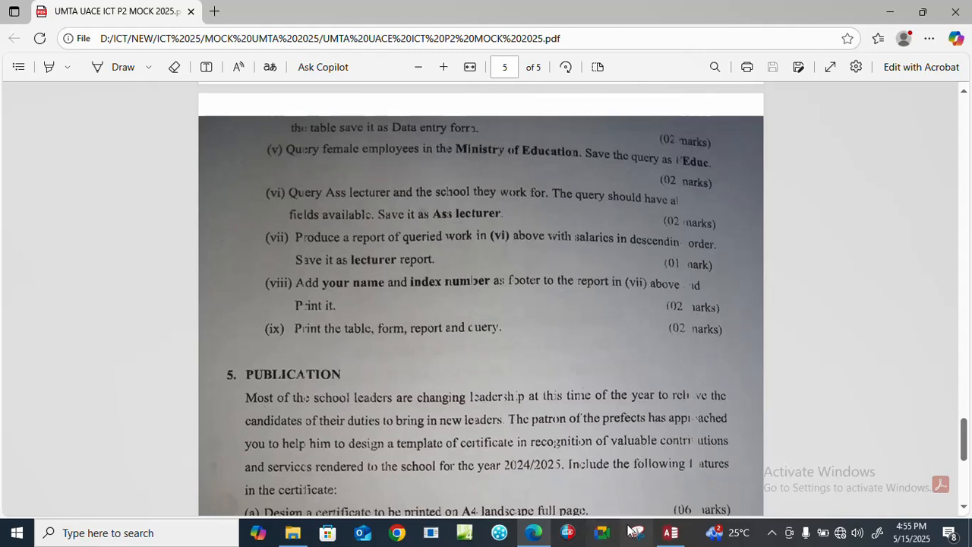
click(671, 532)
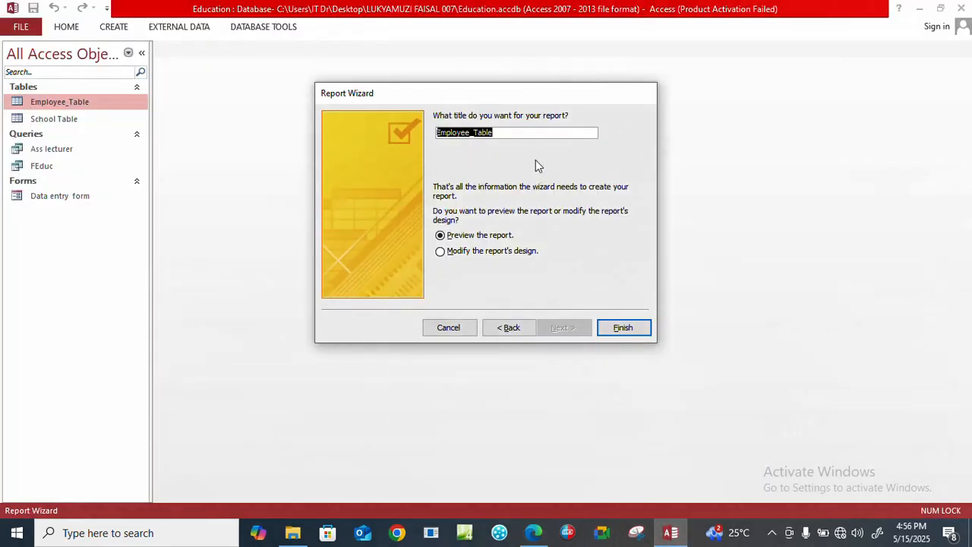
text(Lectu)
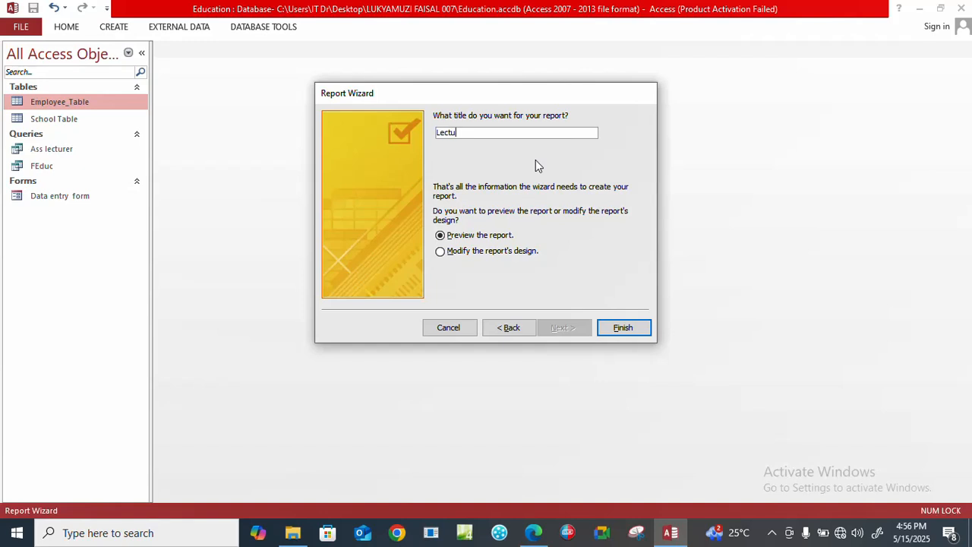
text(rer report)
click(646, 329)
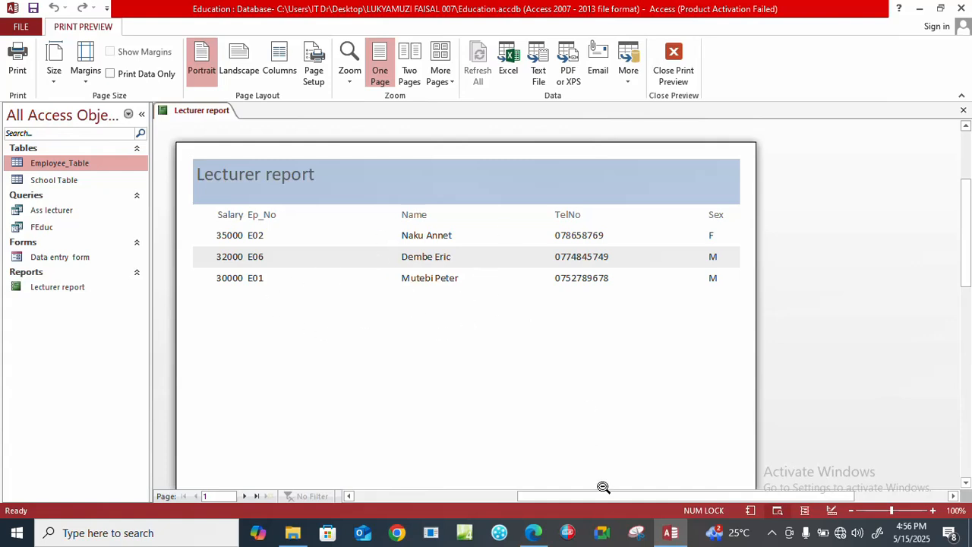
Set the report's page orientation to landscape and check across the previewed page which columns fit.
drag(598, 493, 575, 490)
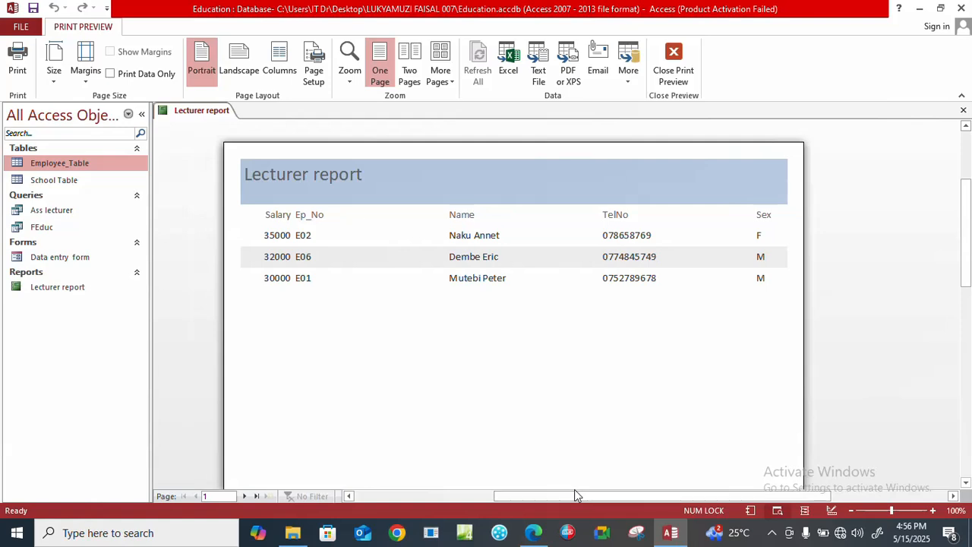
click(242, 65)
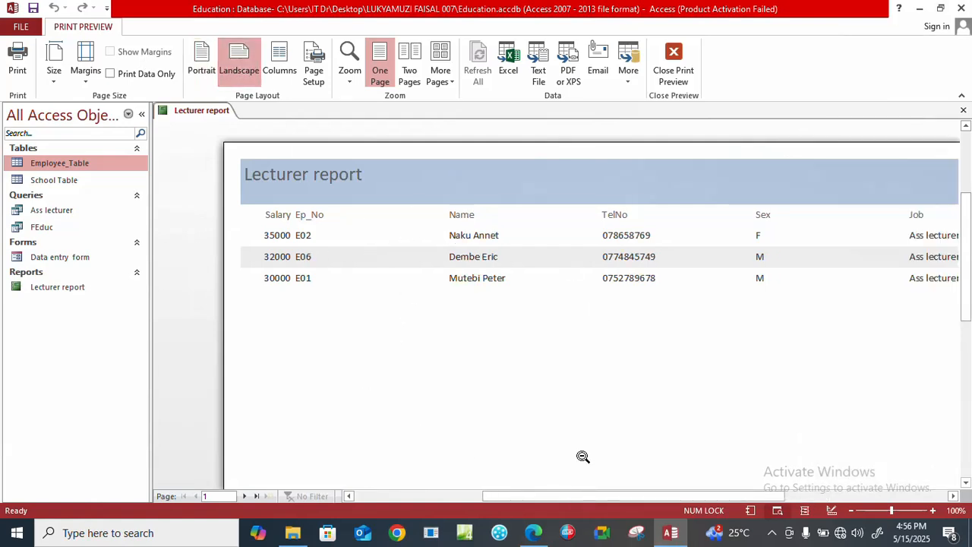
mouse_move(577, 492)
mouse_down()
mouse_move(495, 506)
mouse_move(624, 517)
mouse_move(675, 502)
mouse_move(582, 494)
mouse_up()
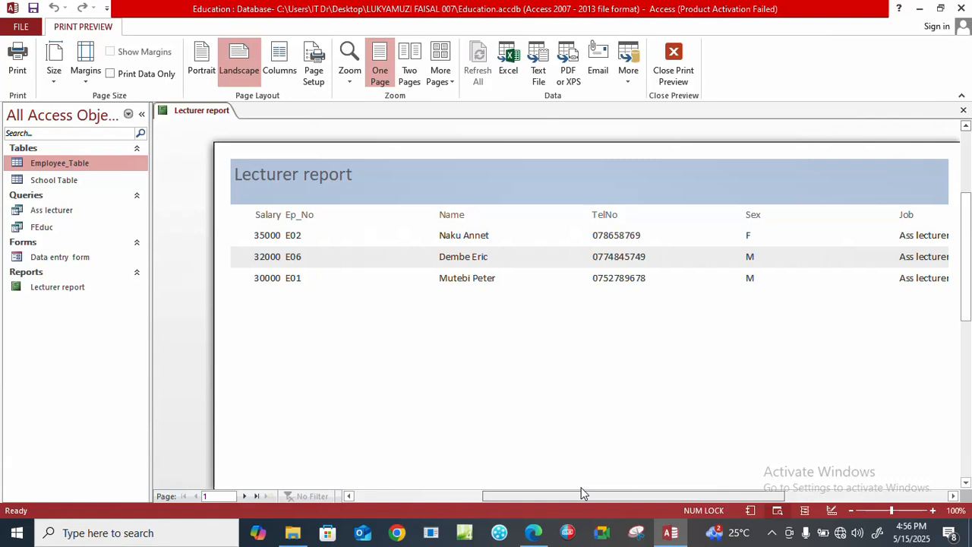
drag(582, 494, 623, 494)
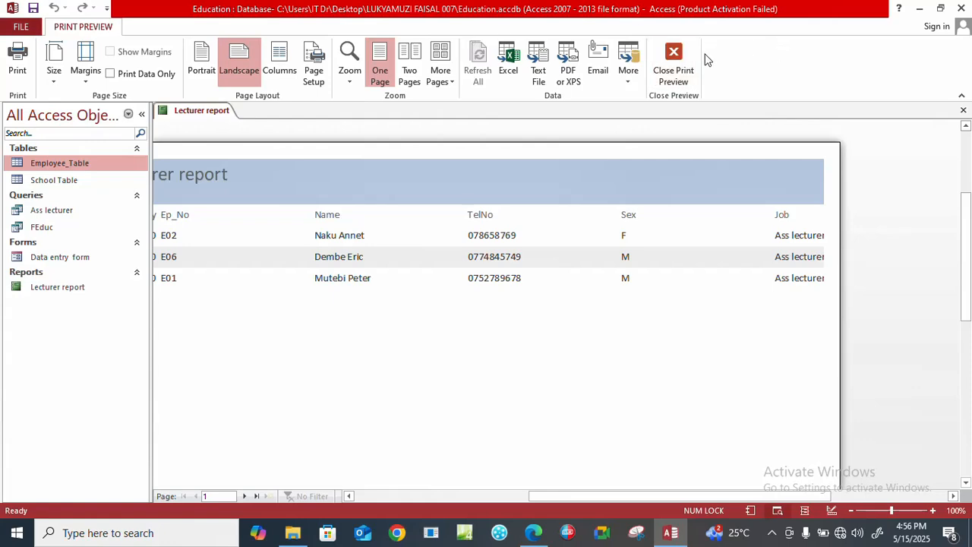
Switch the report from print preview to Layout View and narrow the Ep_No heading close to its text.
click(669, 57)
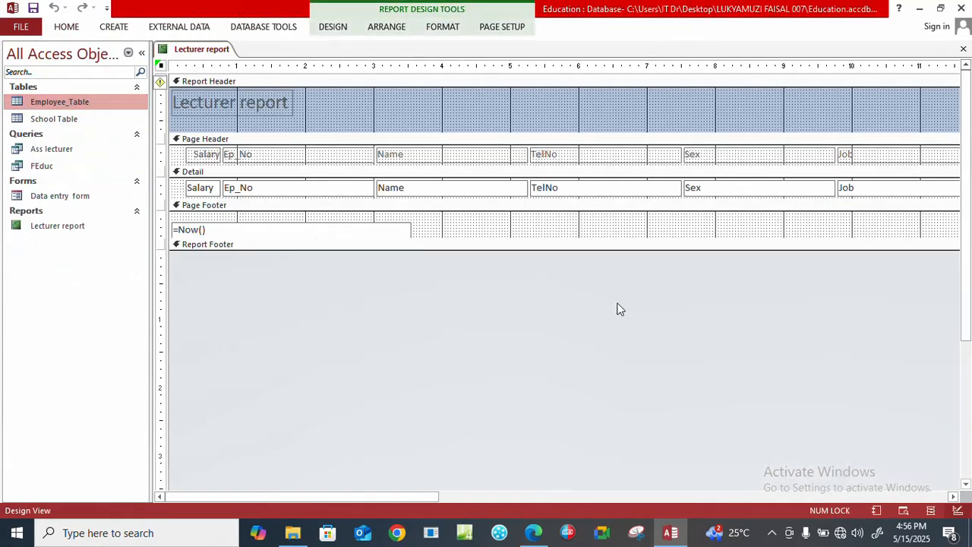
click(66, 26)
click(19, 76)
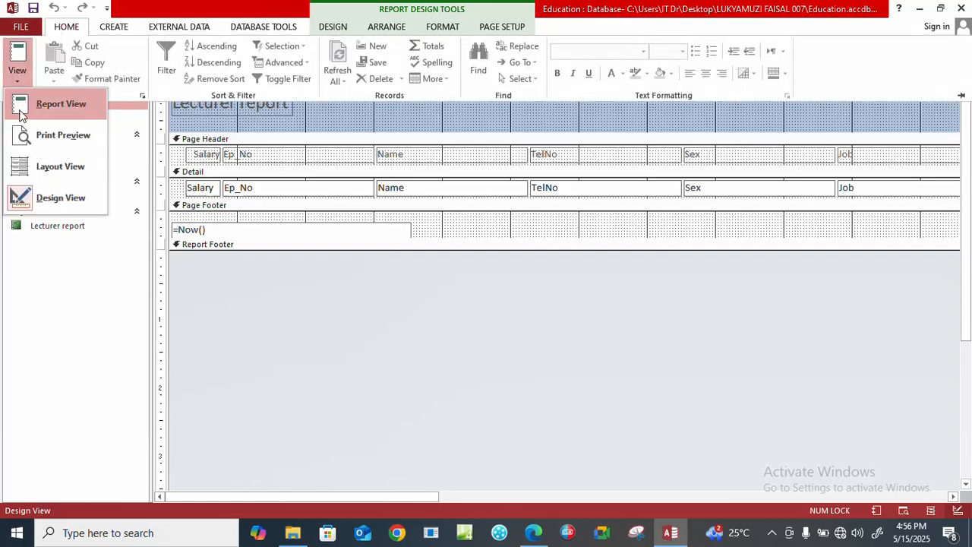
click(35, 171)
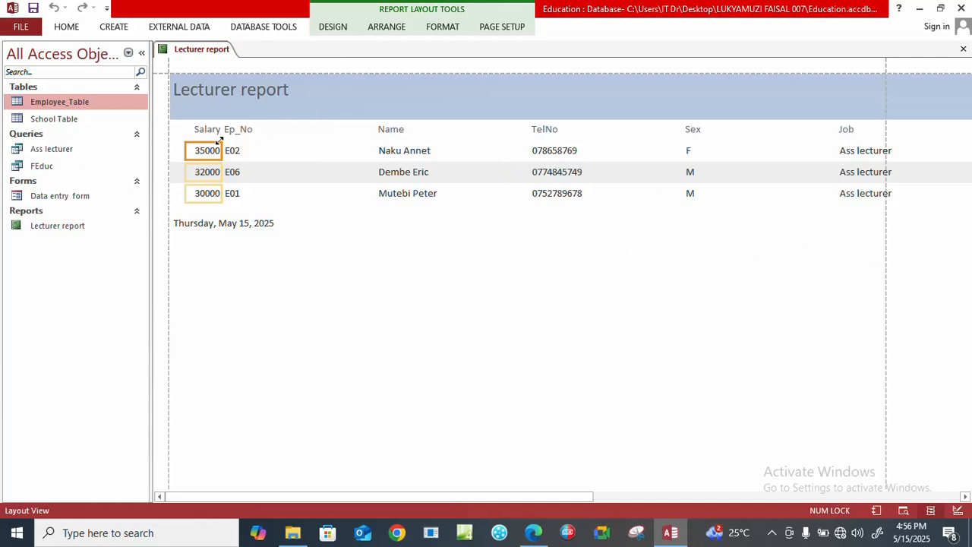
click(292, 133)
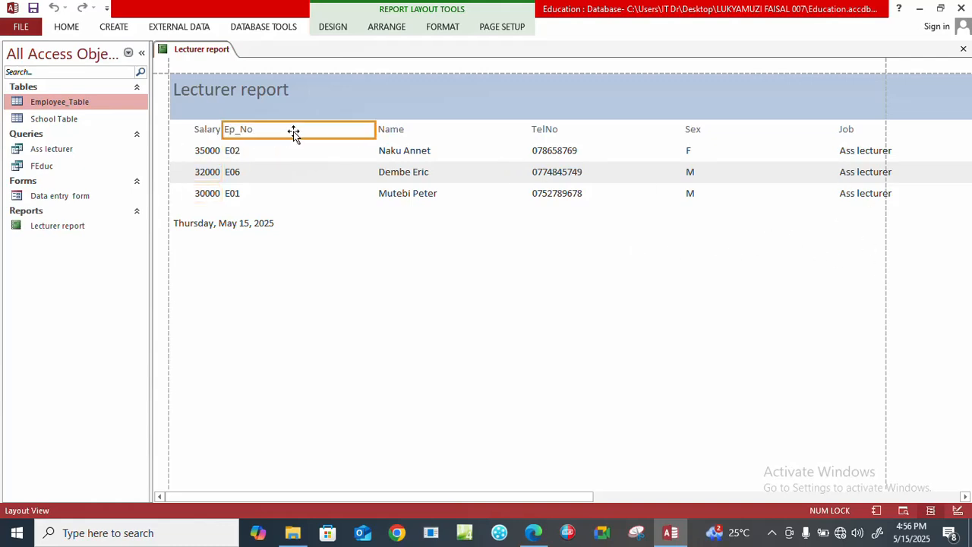
click(374, 133)
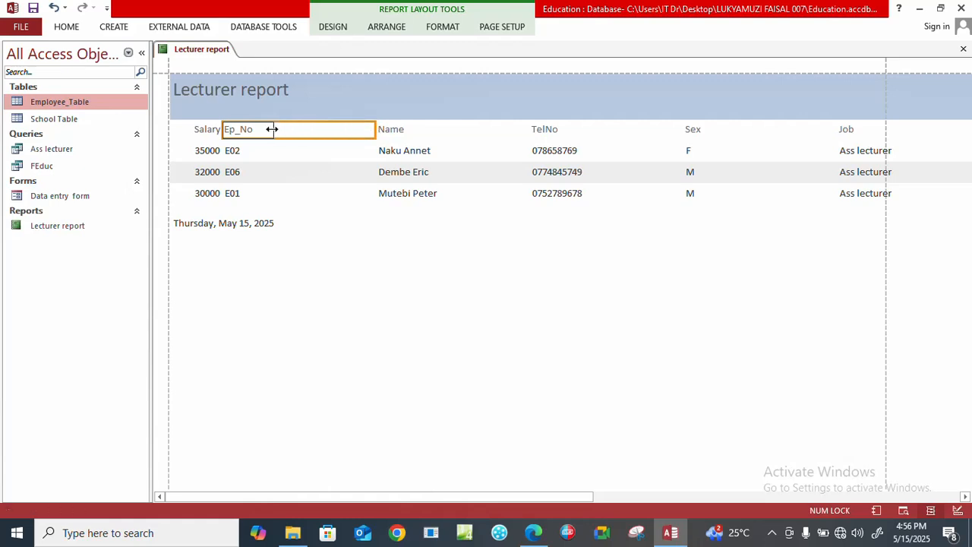
drag(260, 132, 260, 131)
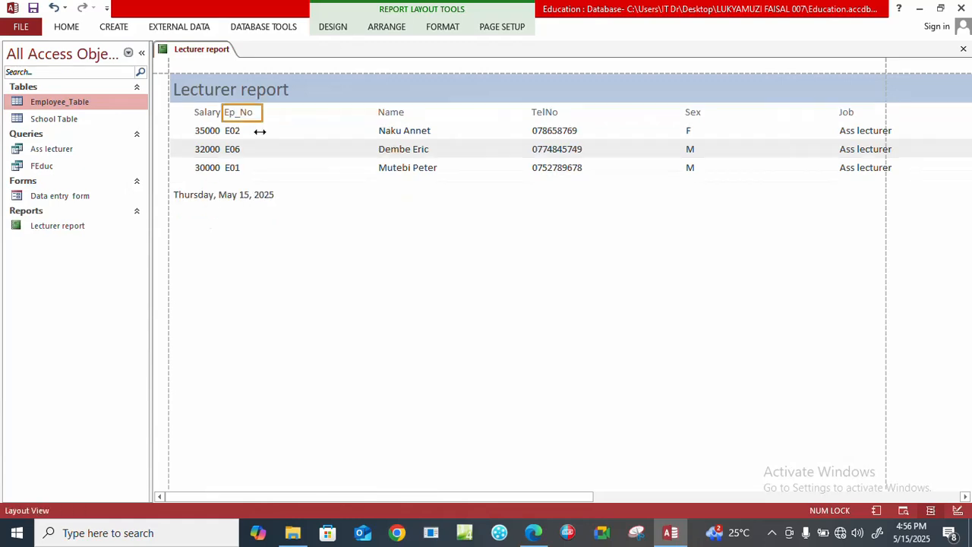
Extend the Name heading's left edge to just beside Ep_No, then pull in its right edge to narrow it.
click(319, 113)
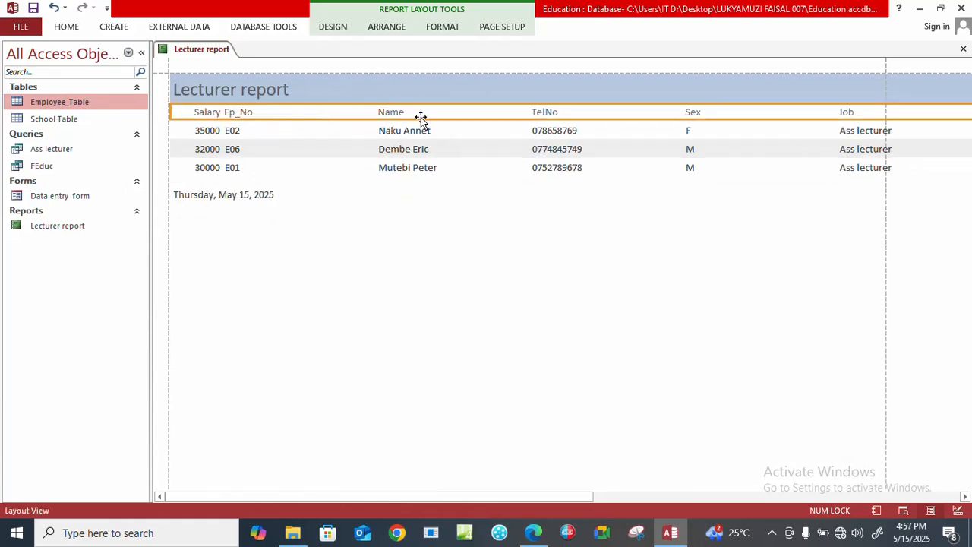
click(421, 117)
click(357, 117)
click(393, 115)
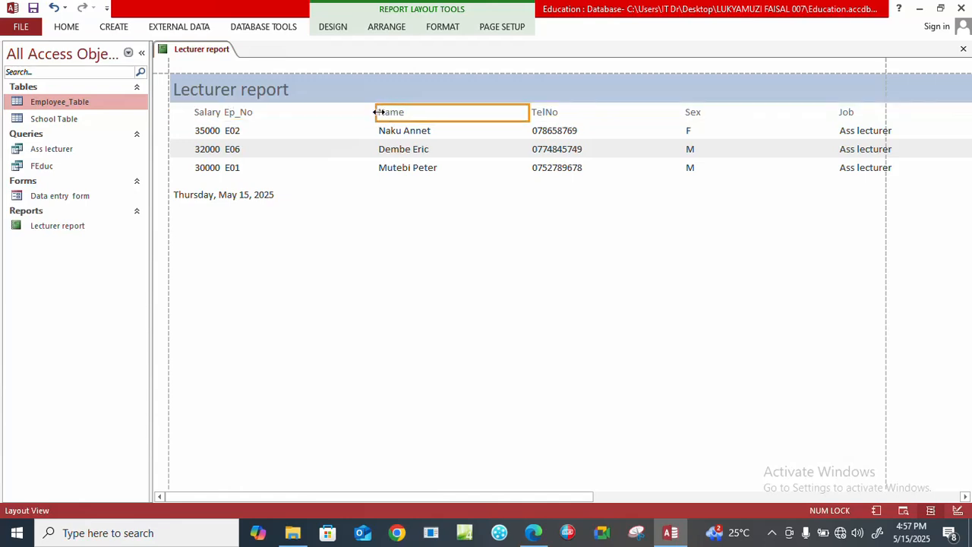
drag(376, 111, 272, 106)
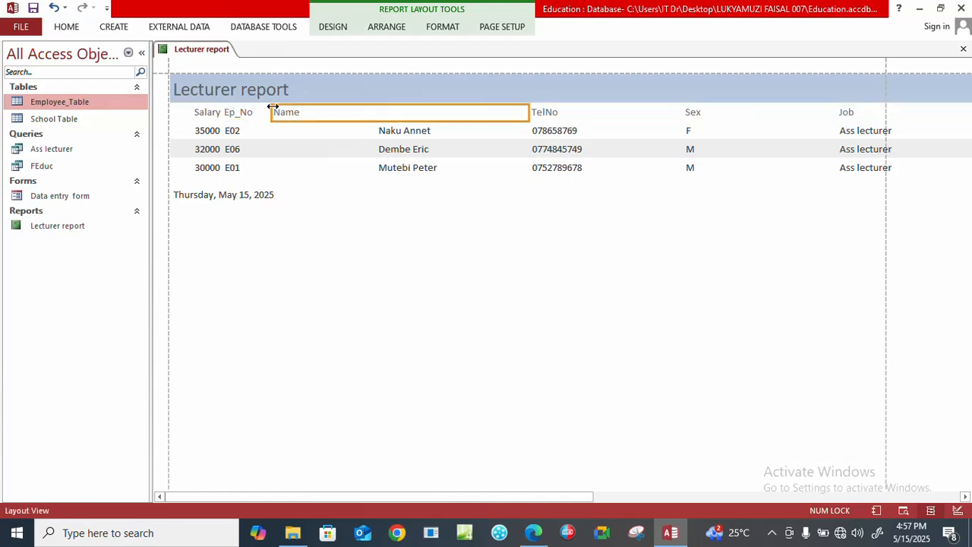
drag(530, 110, 356, 107)
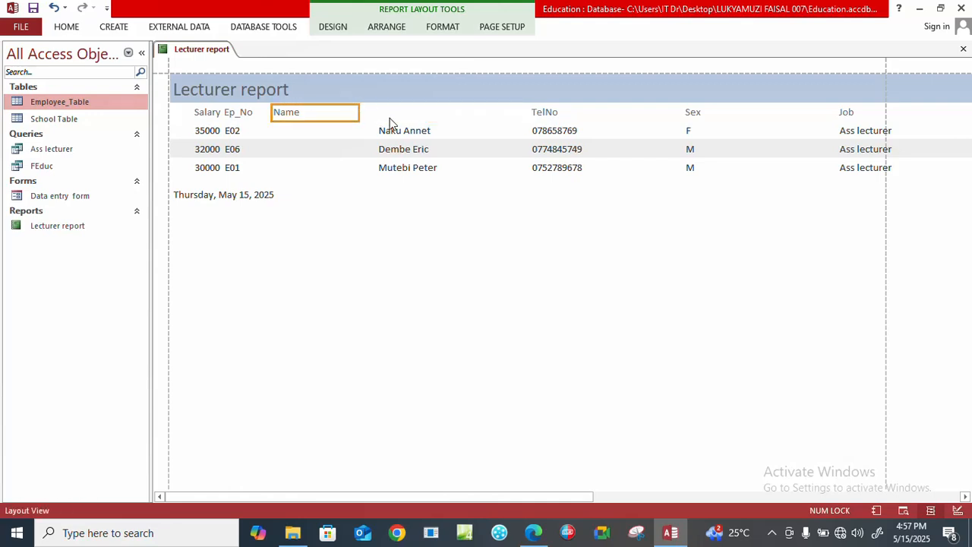
Narrow the Ep_No values close to their text, then place the Name values just beside them and narrow these to fit.
click(370, 134)
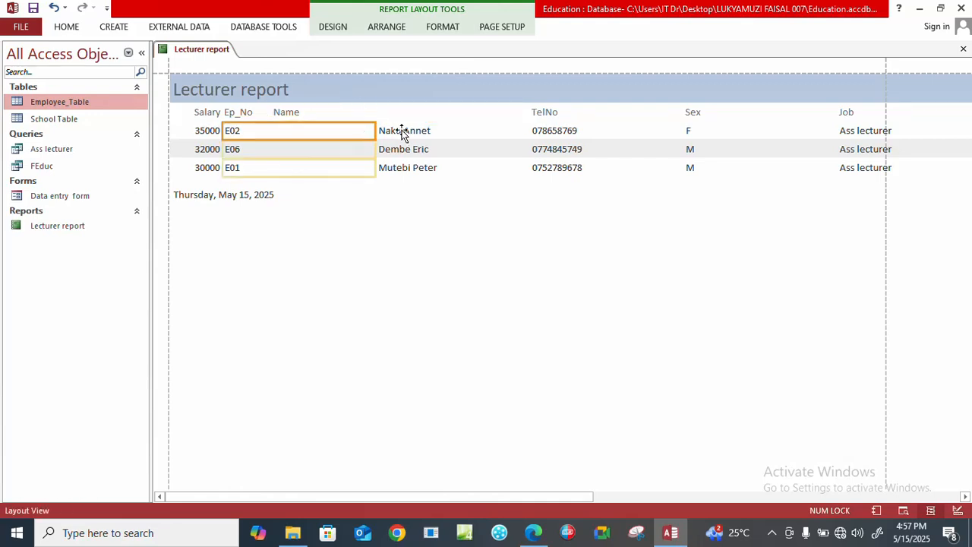
drag(373, 130, 249, 130)
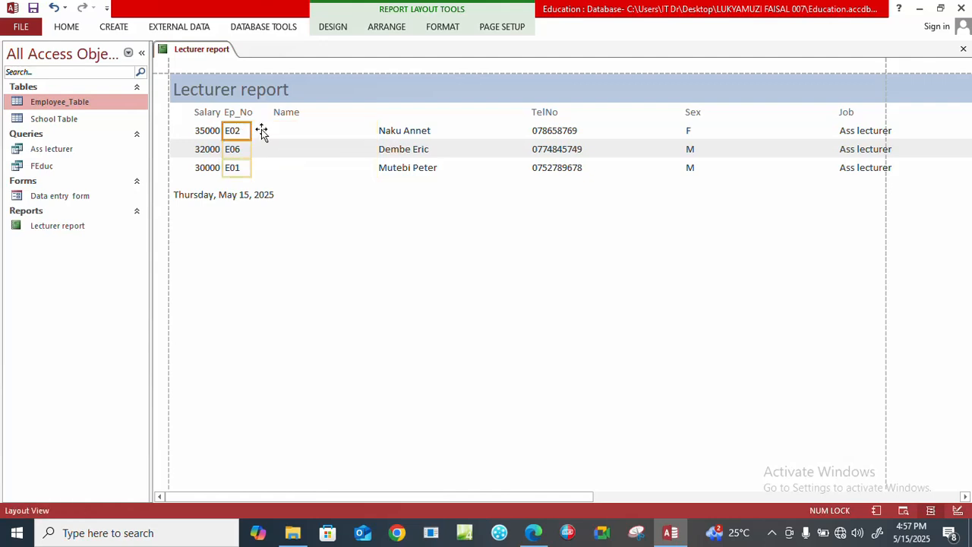
click(391, 134)
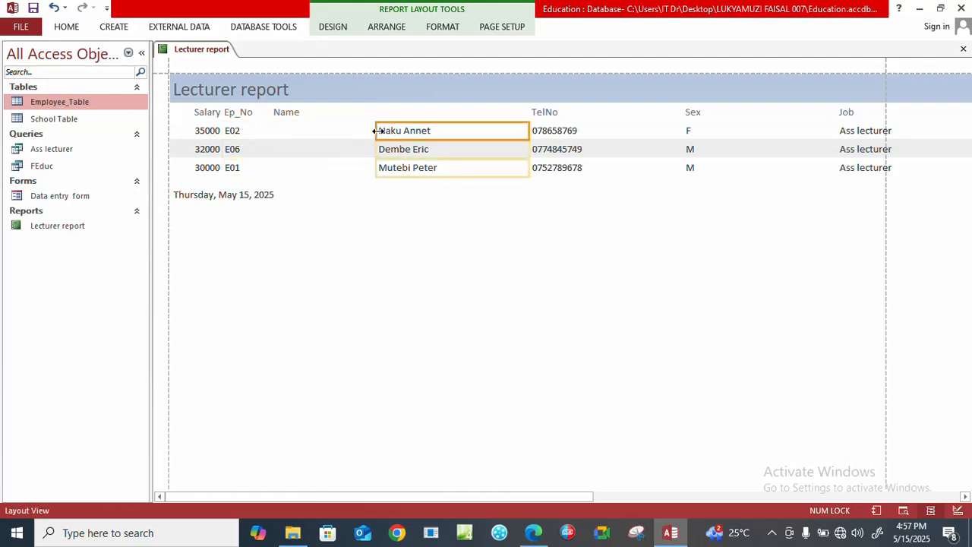
drag(375, 130, 257, 124)
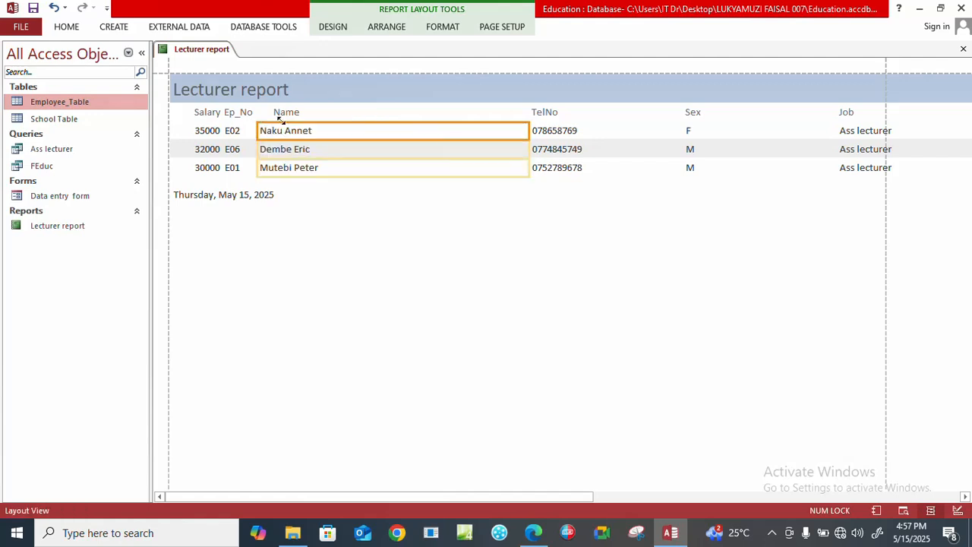
drag(527, 130, 338, 119)
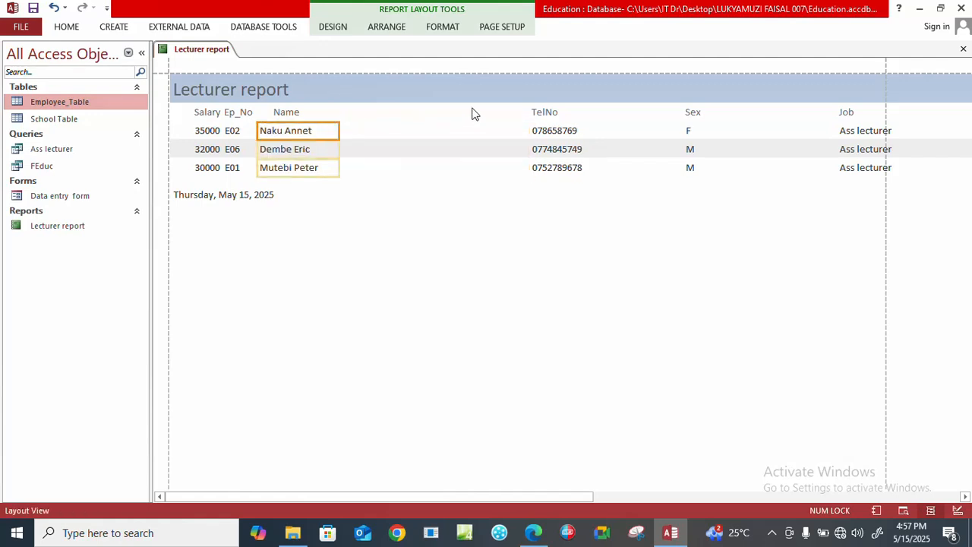
Bring the TelNo heading and its values over beside the Name column and narrow both to fit the phone numbers.
click(537, 113)
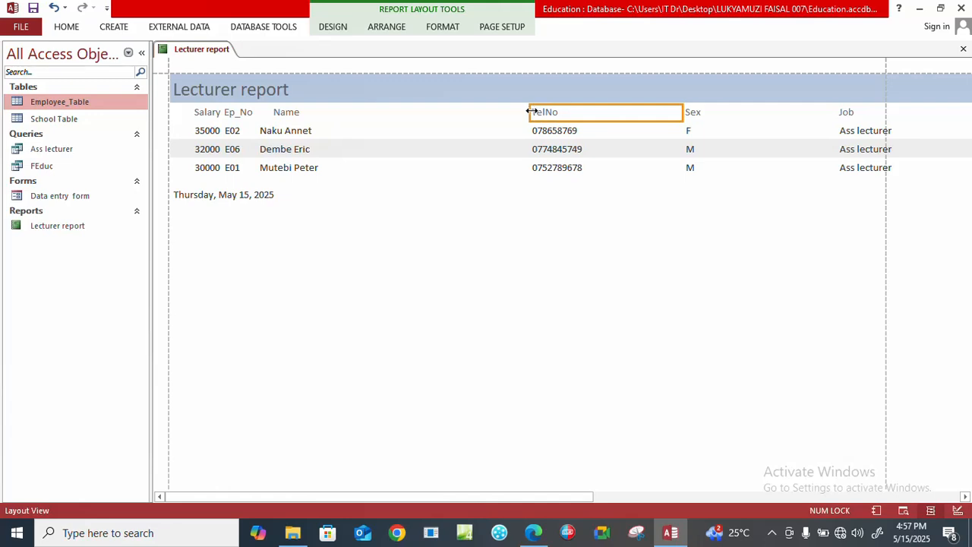
drag(532, 112, 338, 119)
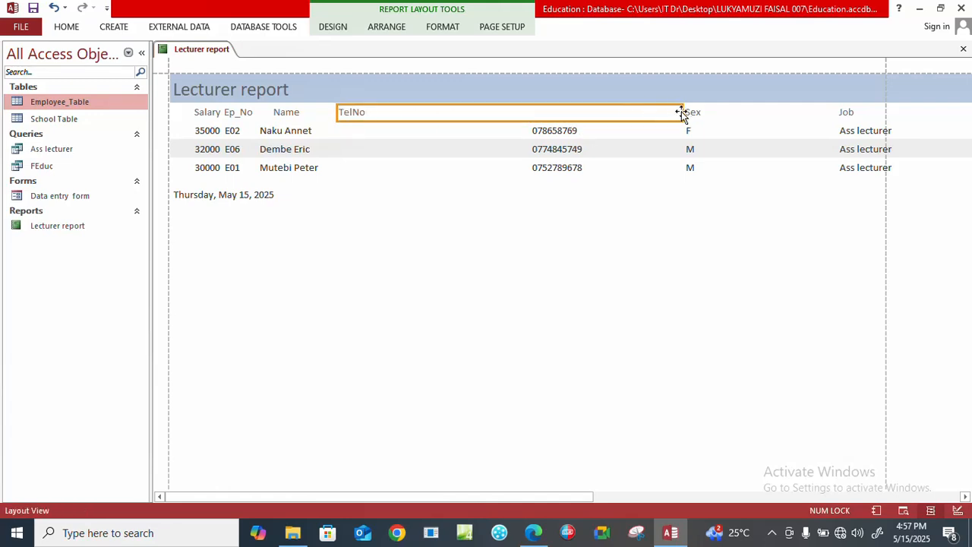
drag(680, 111, 421, 129)
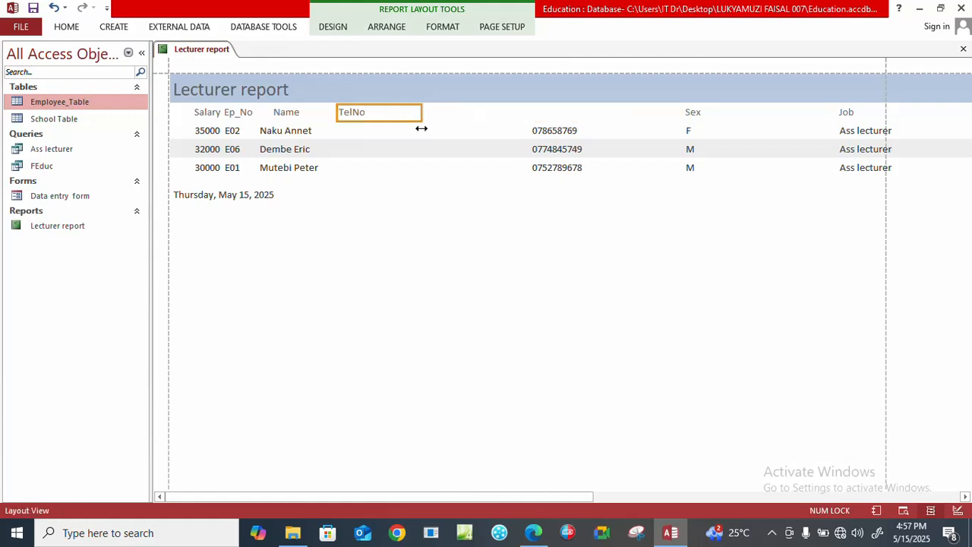
click(534, 132)
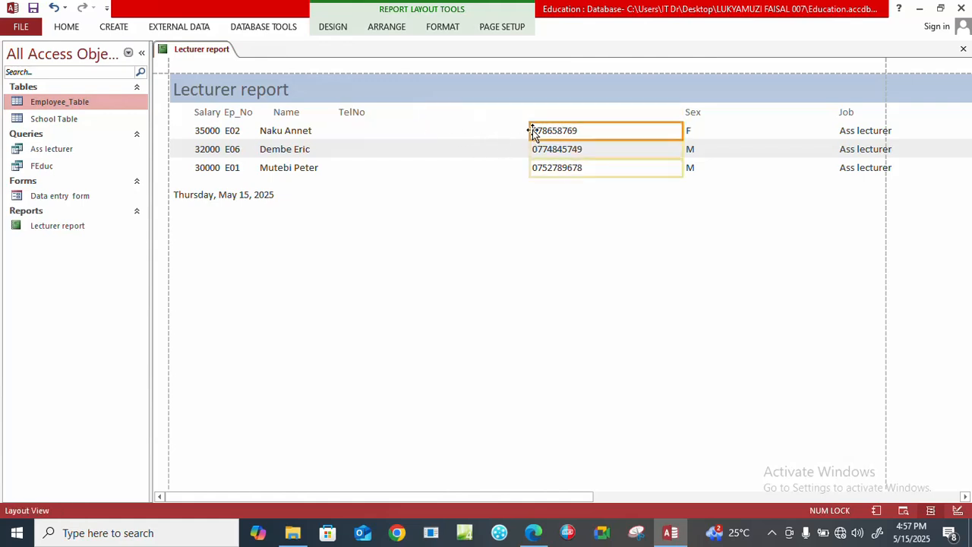
drag(532, 130, 341, 130)
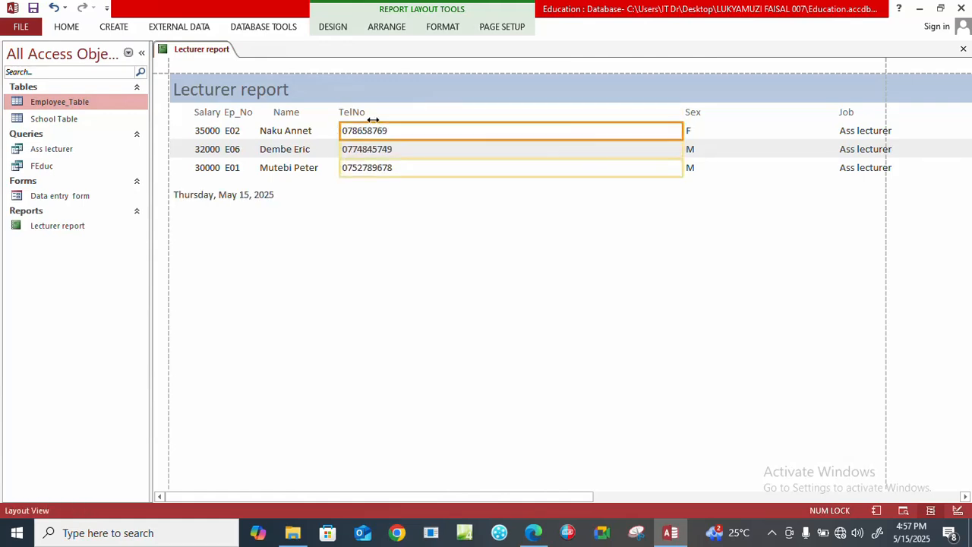
drag(683, 131, 402, 133)
Bring the Sex heading and its values over beside the TelNo column and narrow both close to their text.
click(693, 113)
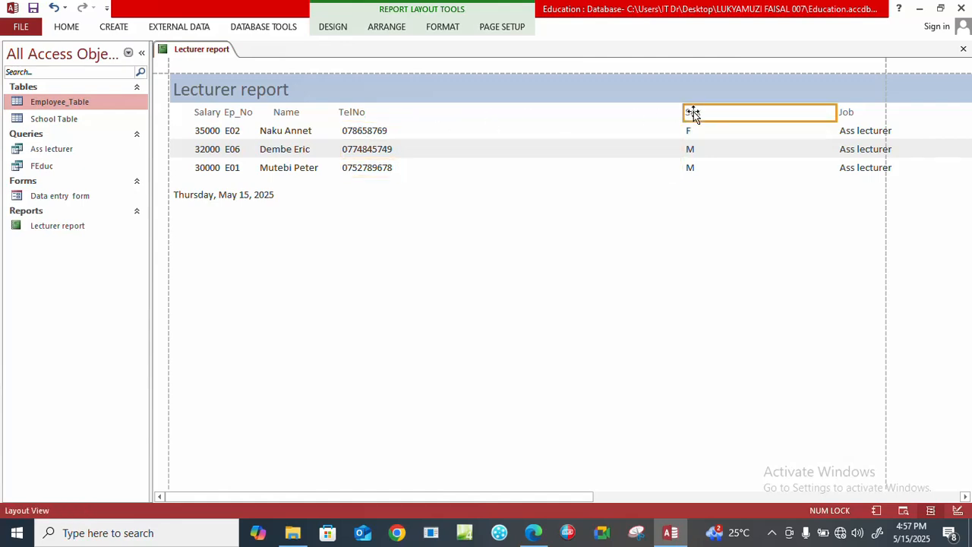
drag(684, 112, 403, 109)
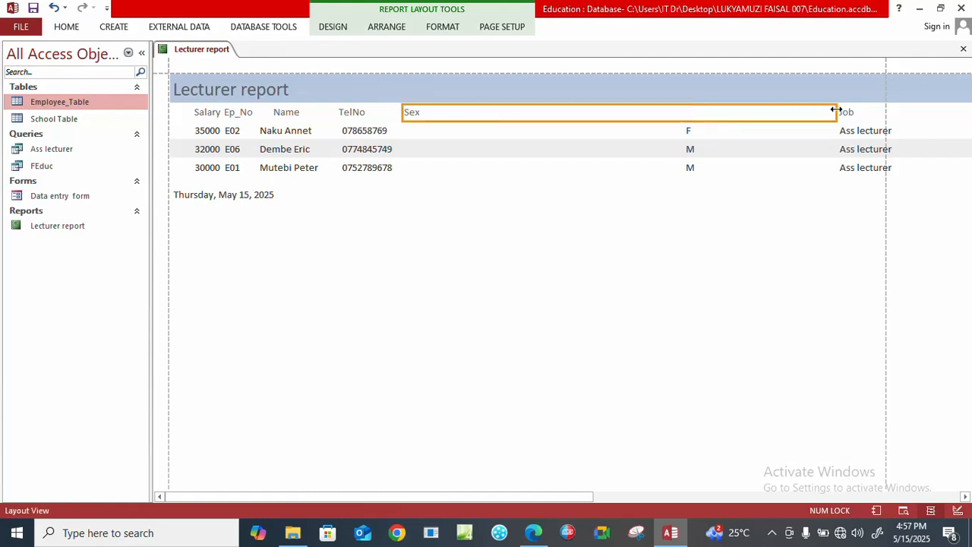
drag(837, 110, 434, 123)
click(689, 133)
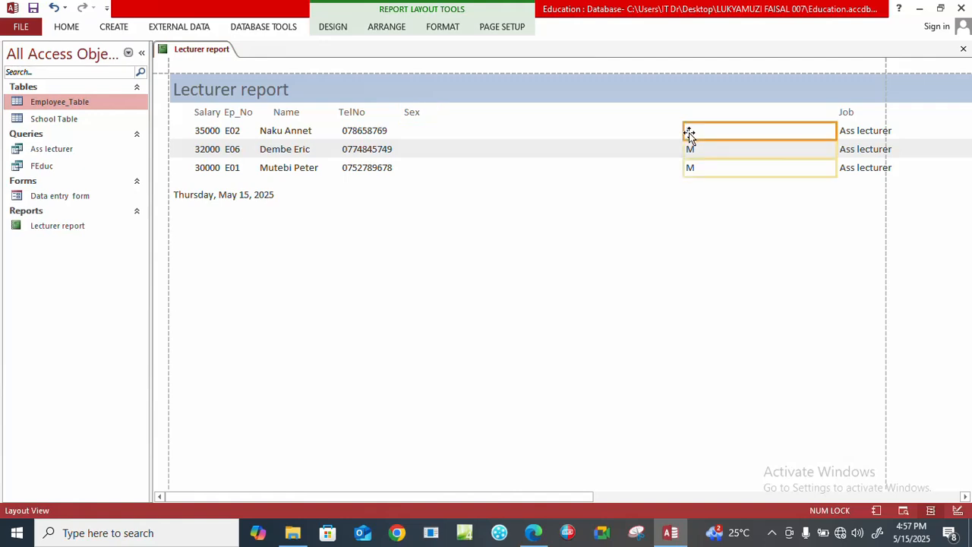
drag(683, 133, 405, 149)
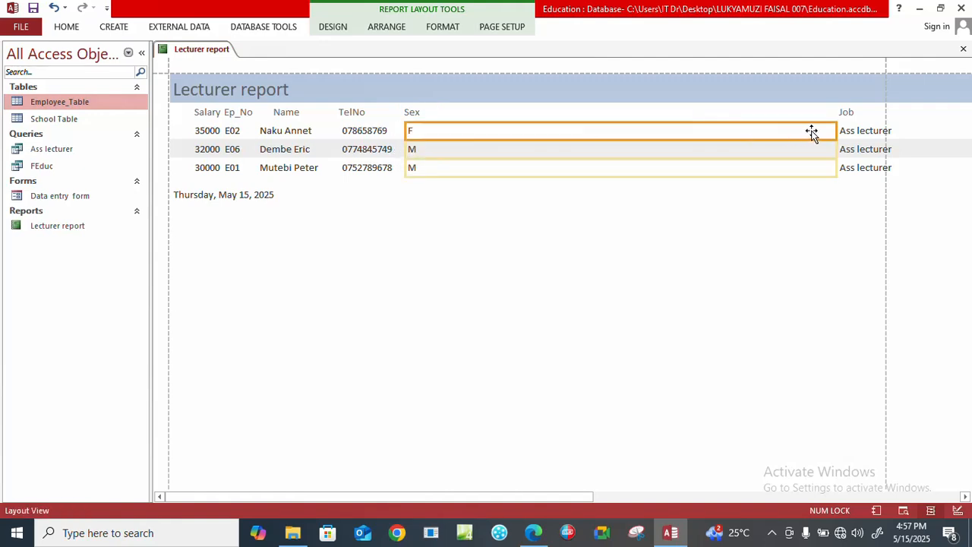
drag(834, 130, 430, 130)
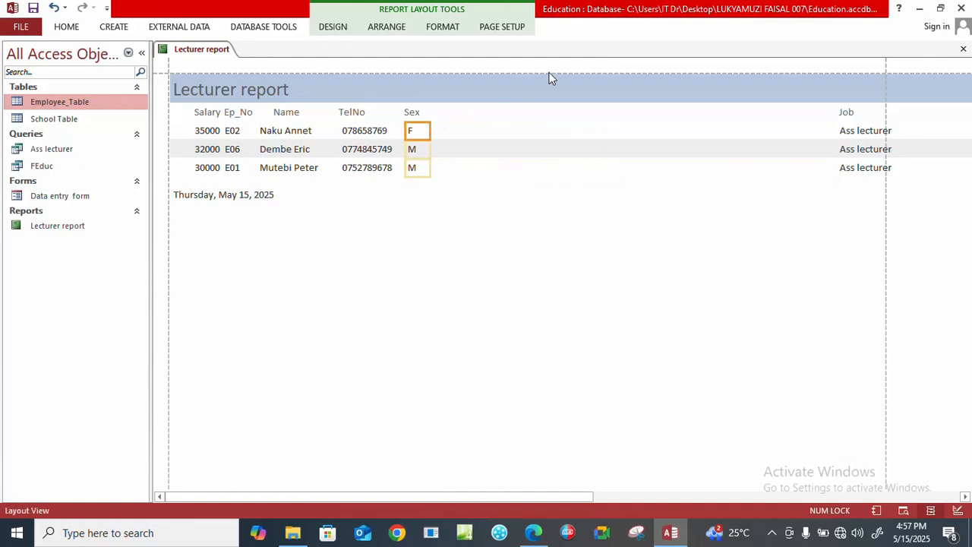
Extend the Job heading's left edge to just beside Sex, then pull in its right edge to narrow it.
click(849, 112)
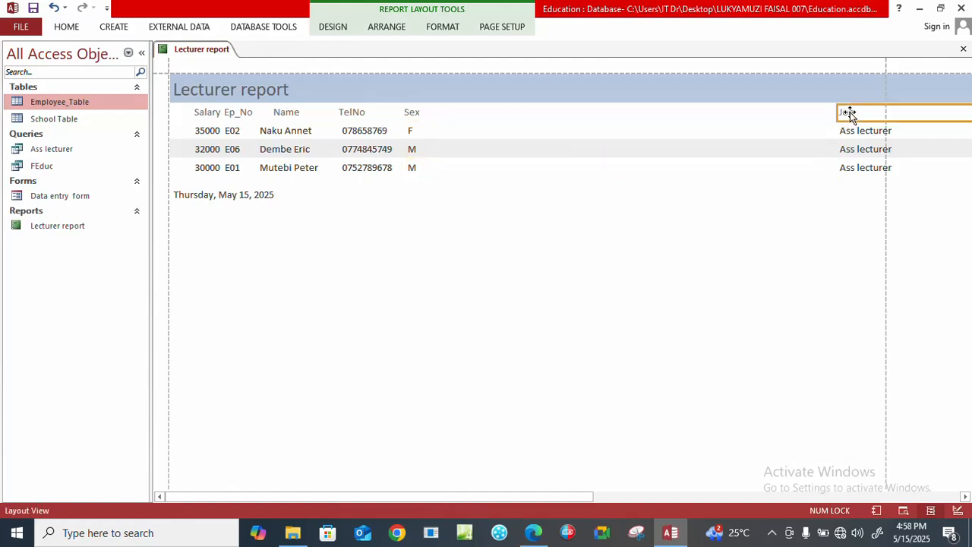
drag(837, 112, 433, 115)
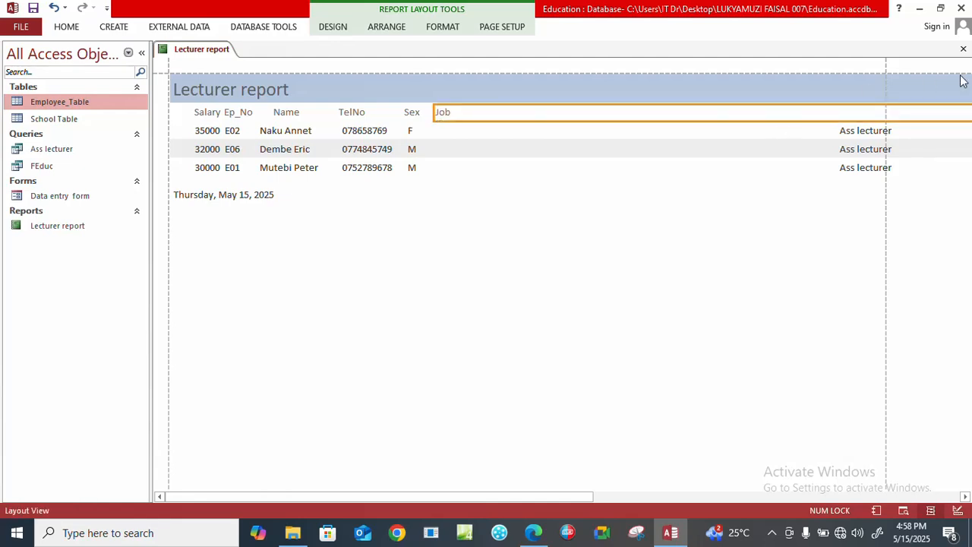
click(964, 498)
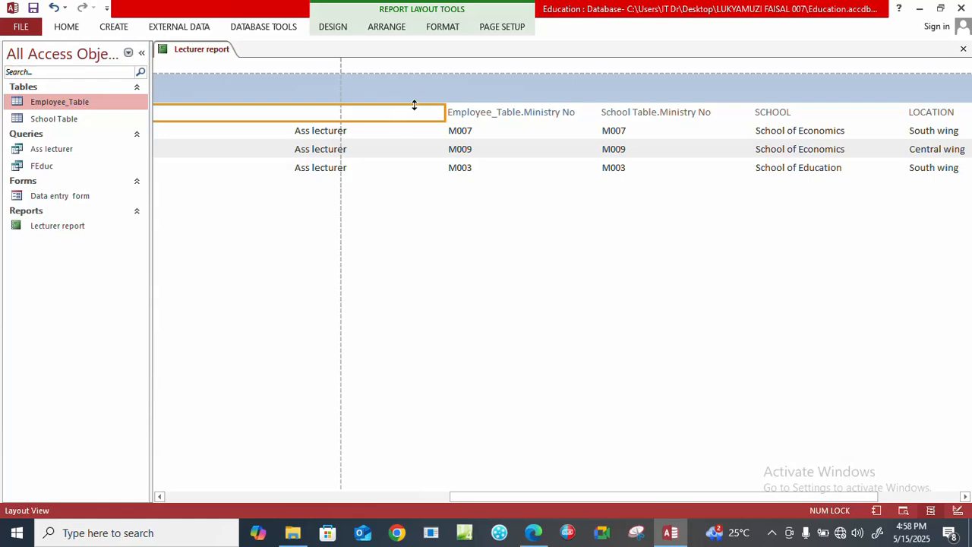
drag(445, 113, 186, 112)
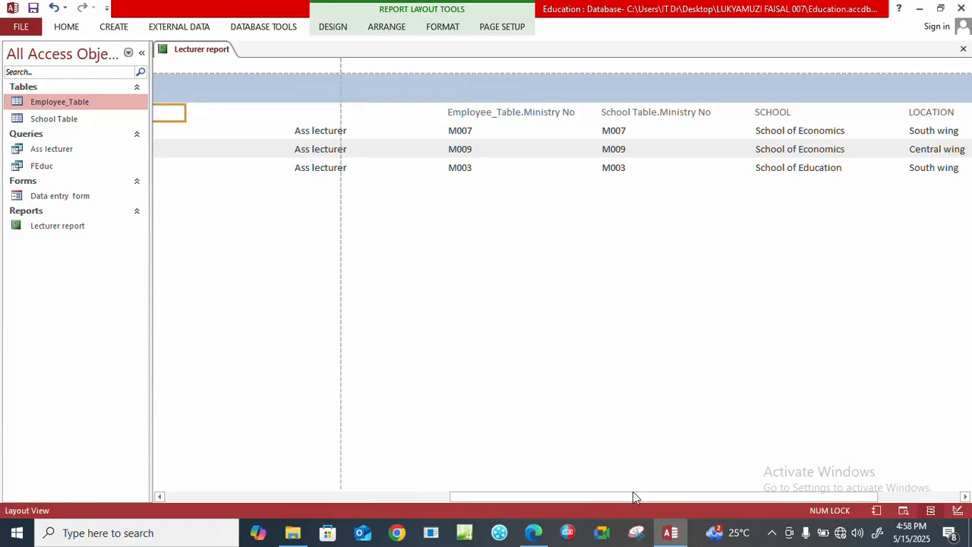
Align the Job values under the Job heading beside Sex and narrow them to fit the job text.
drag(634, 492, 549, 492)
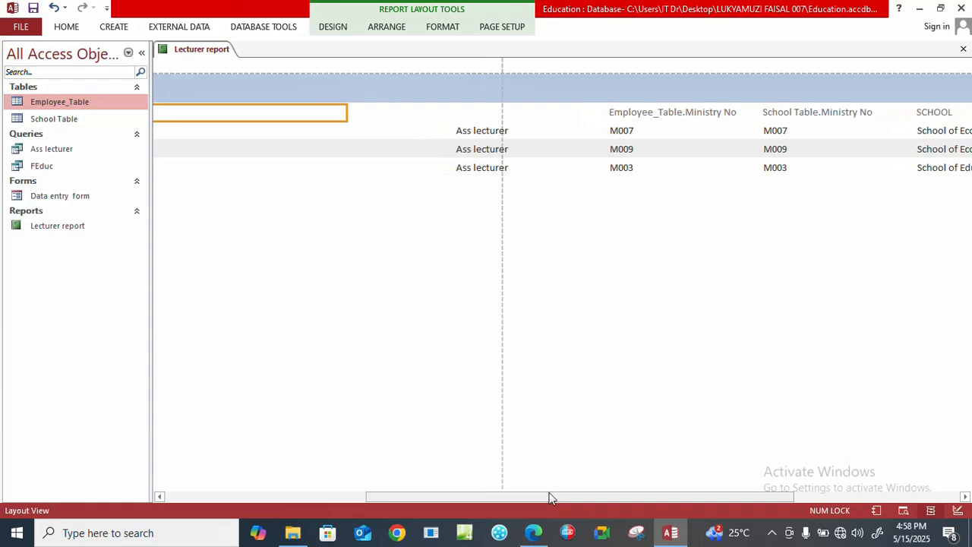
click(477, 133)
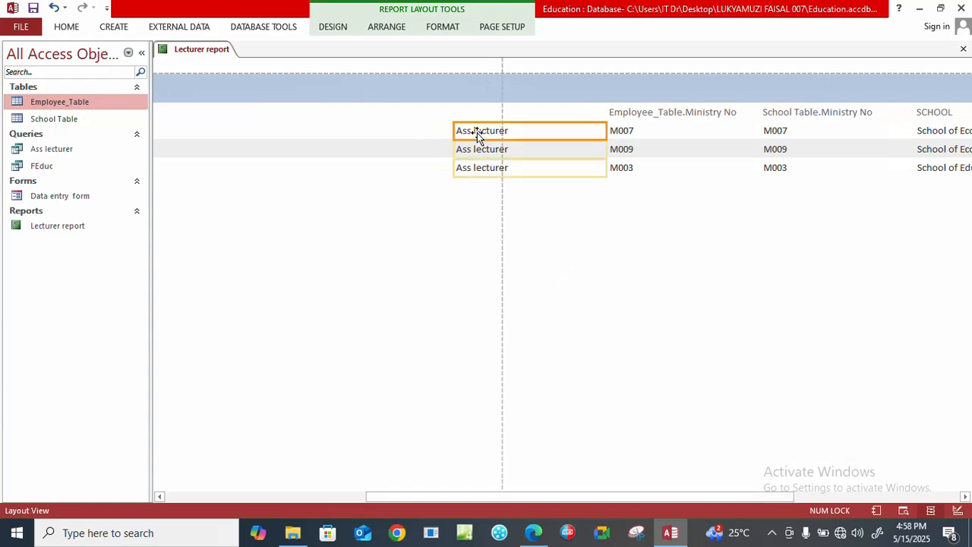
drag(451, 131, 146, 155)
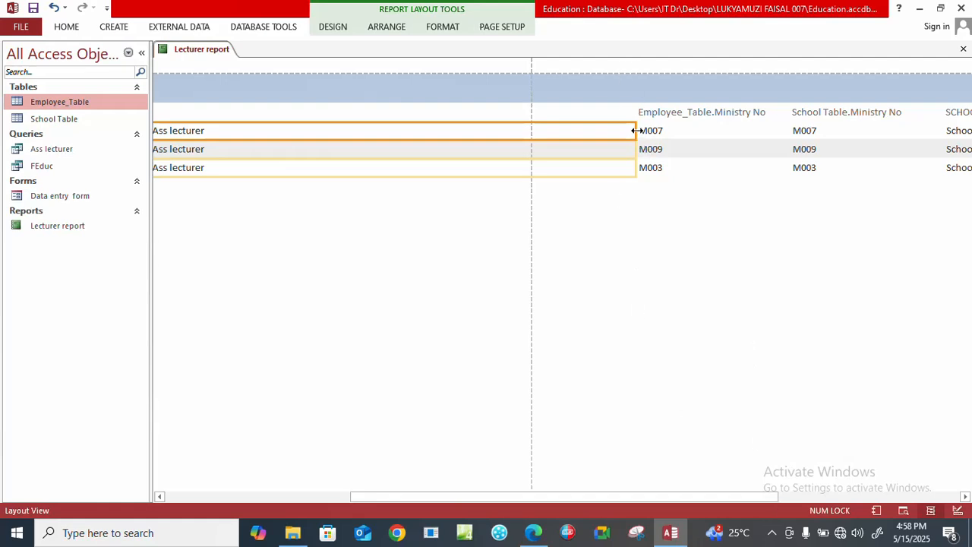
drag(637, 131, 243, 145)
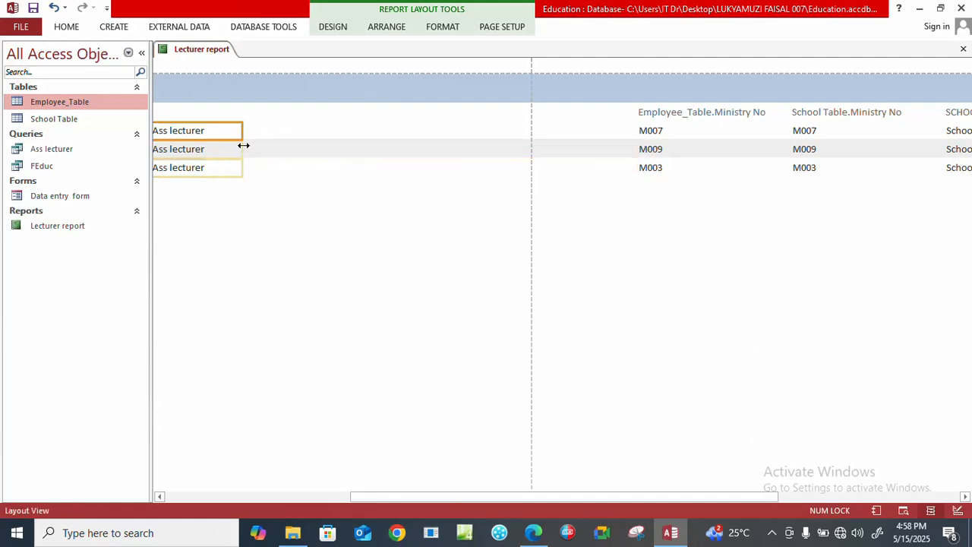
drag(669, 495, 554, 494)
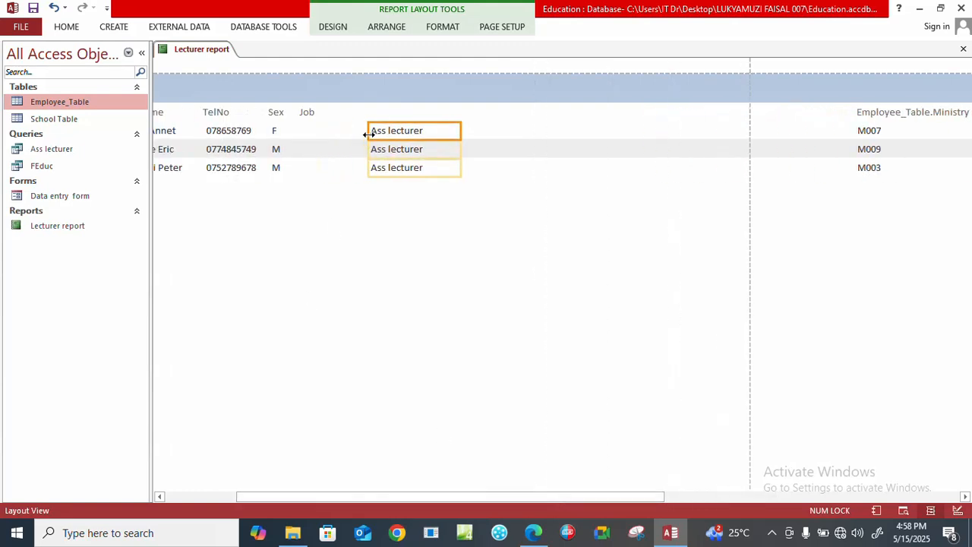
drag(368, 134, 297, 136)
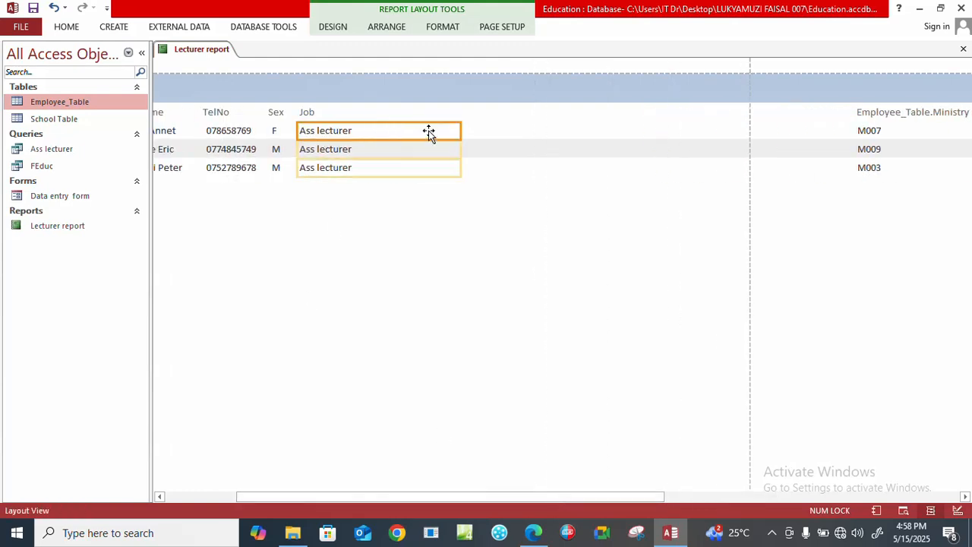
drag(460, 130, 370, 135)
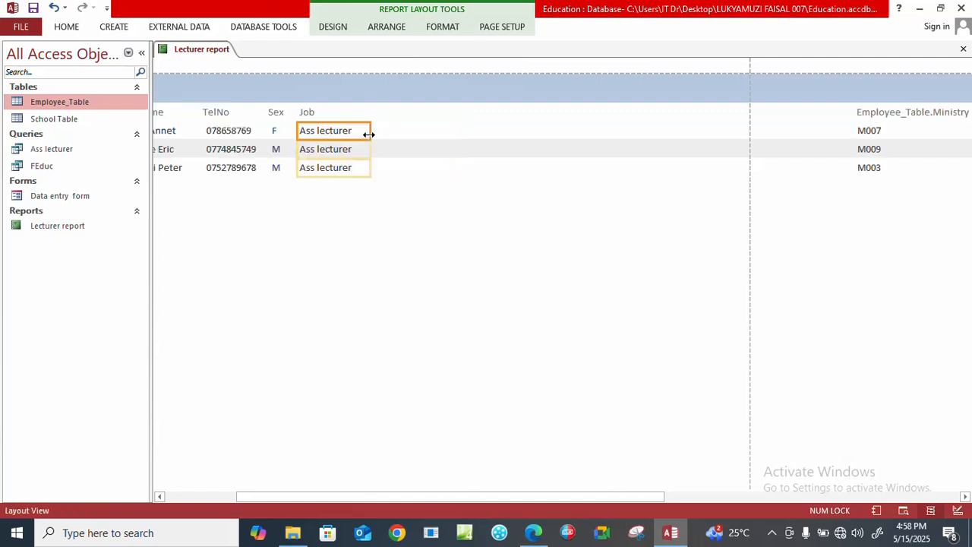
Extend the Employee_Table.Ministry No heading's left edge to near the Job column, then narrow it to fit its text.
click(883, 115)
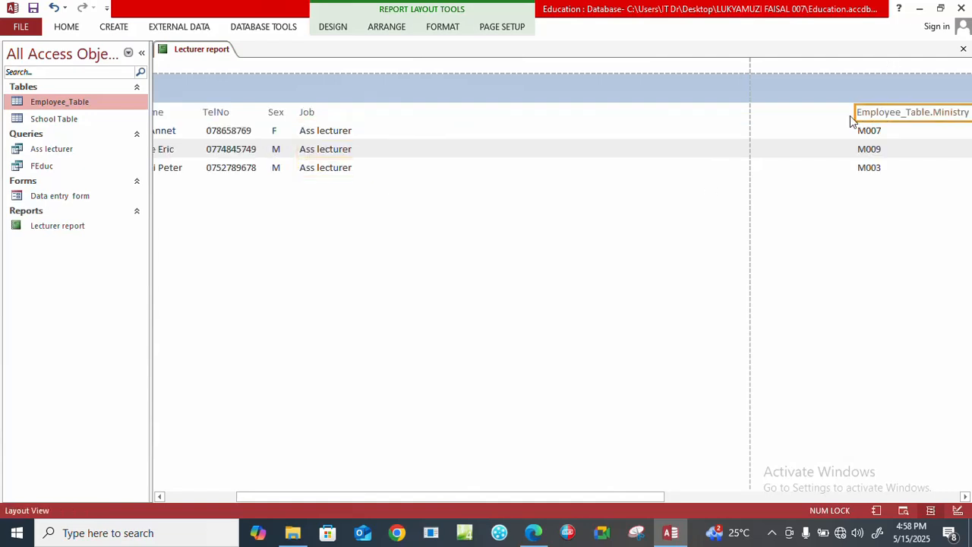
drag(855, 112, 380, 121)
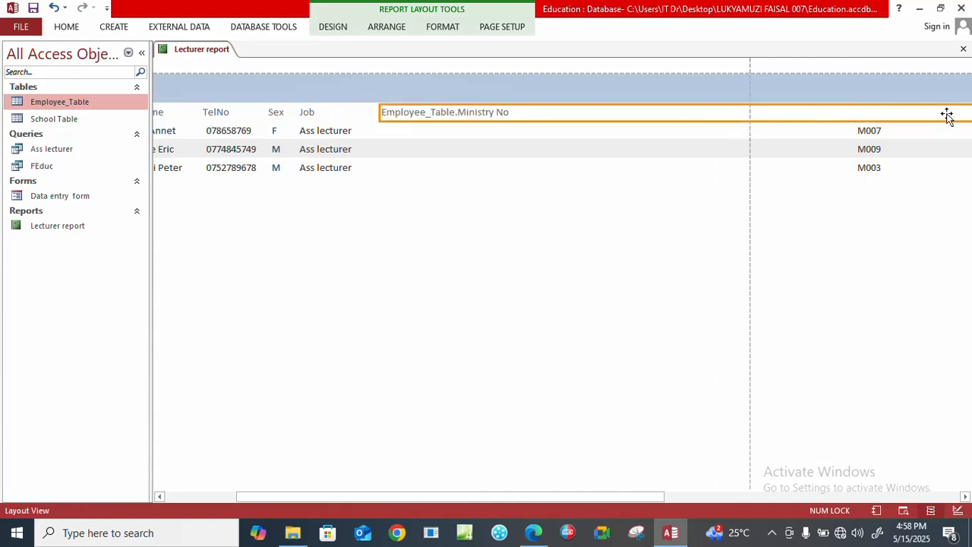
click(963, 497)
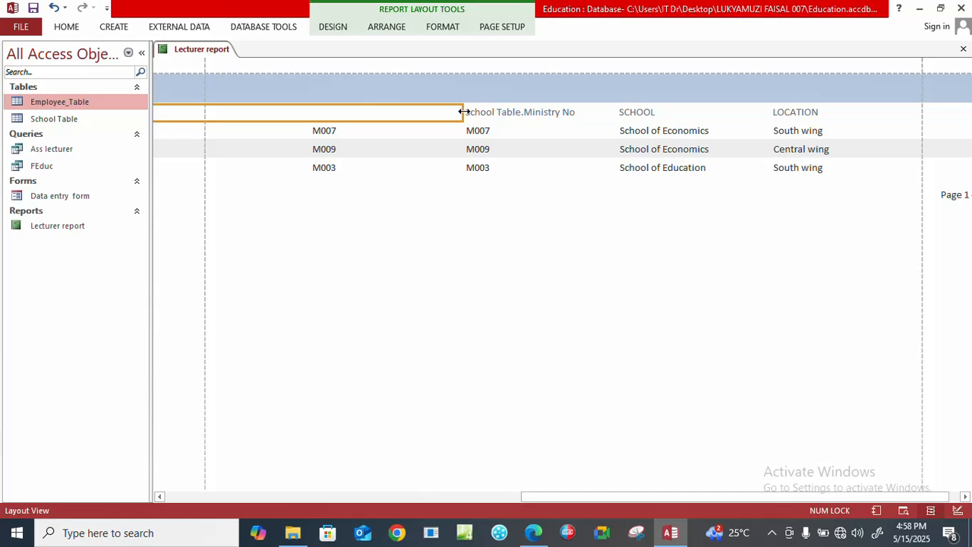
drag(464, 112, 639, 142)
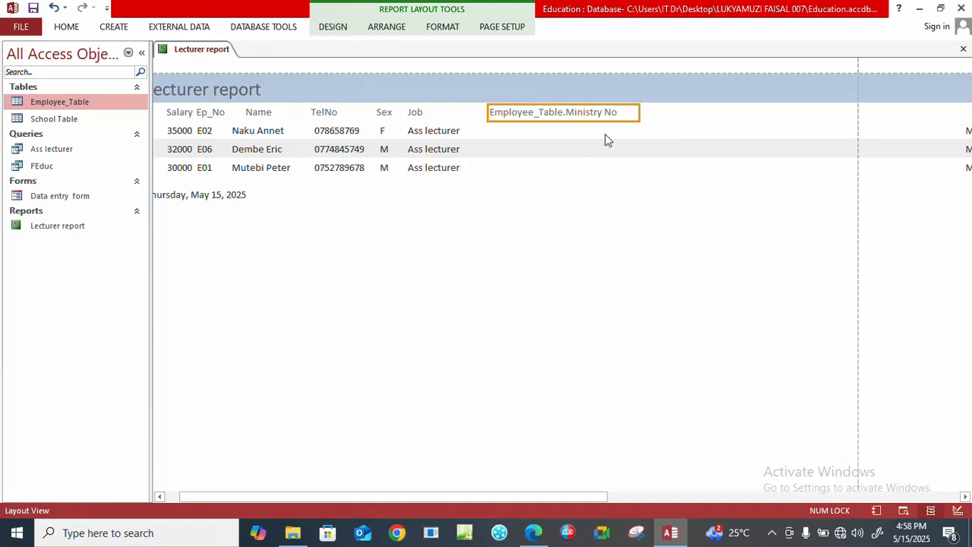
Align the employee Ministry No values under the Employee_Table.Ministry No heading and narrow them to the heading's width.
click(964, 497)
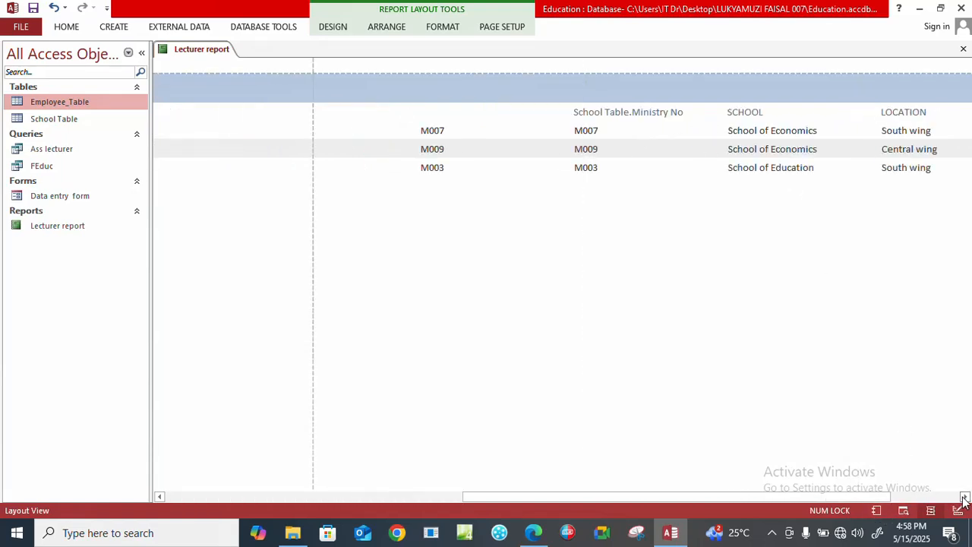
click(430, 130)
drag(418, 132, 447, 139)
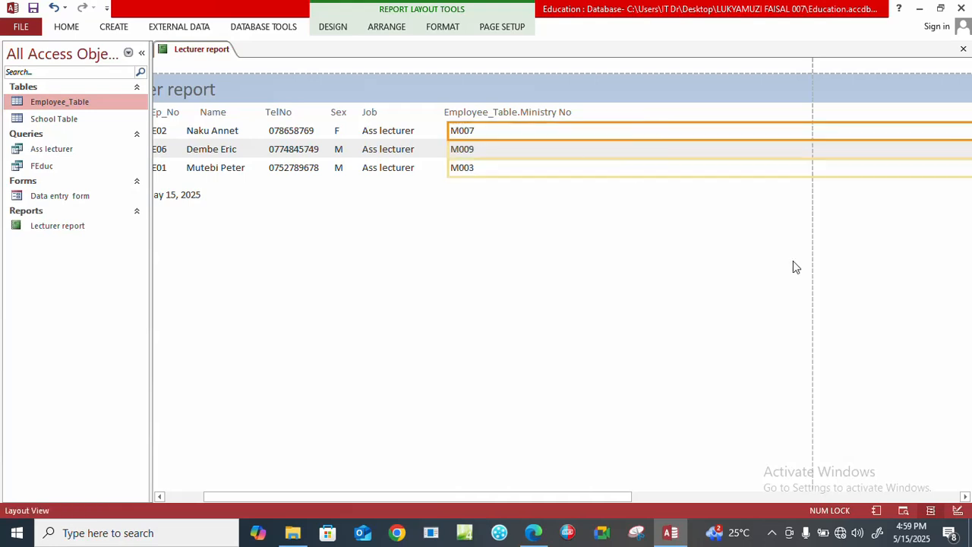
click(965, 496)
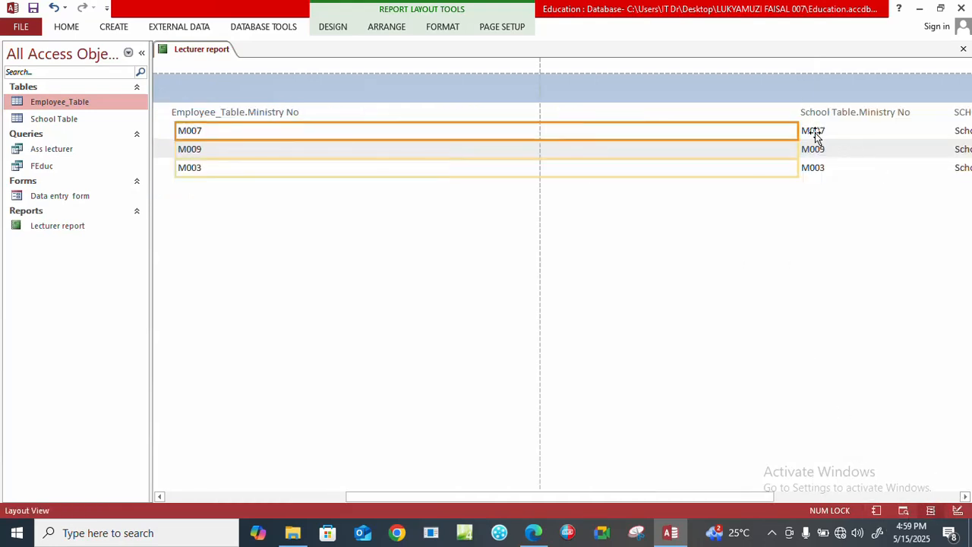
drag(798, 130, 300, 127)
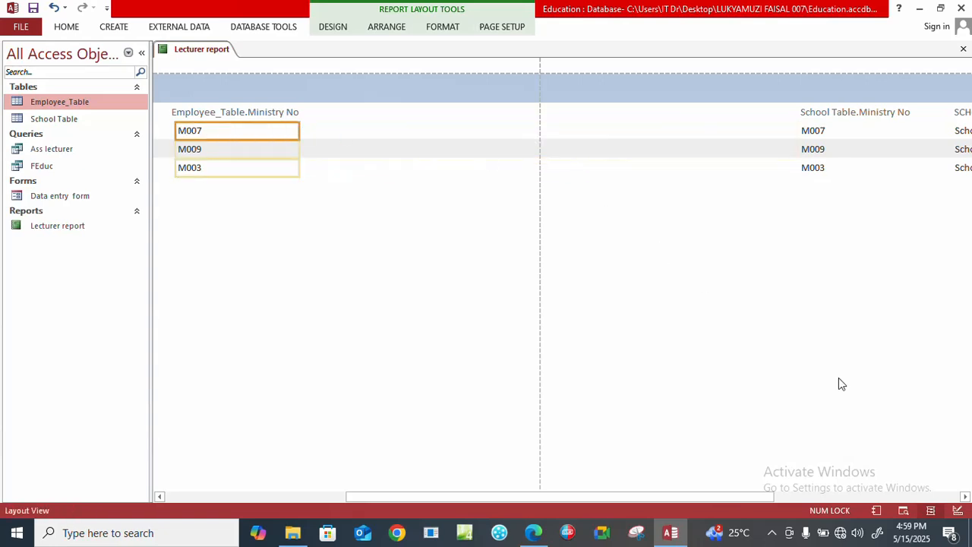
drag(745, 497, 456, 493)
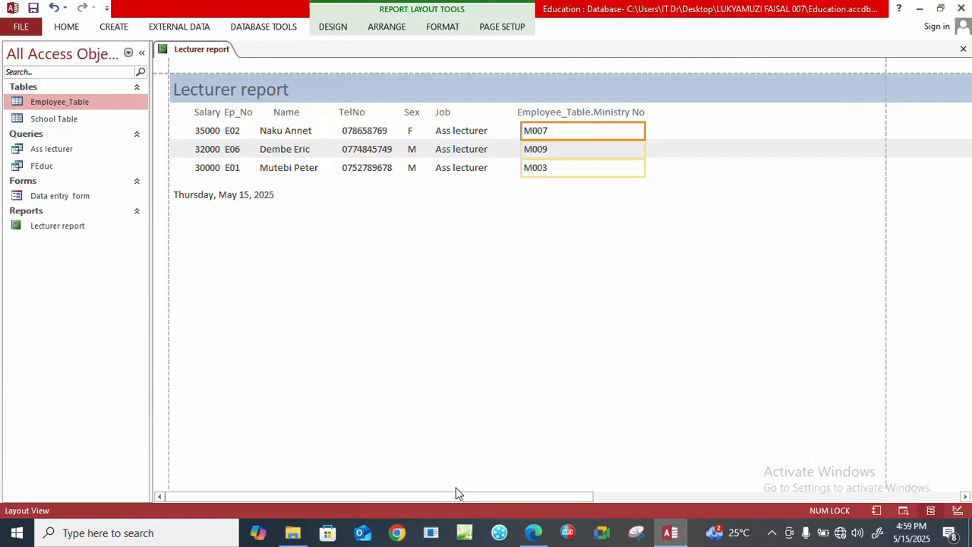
Deselect the employee Ministry No values and display the Lecturer report in Report View.
click(585, 272)
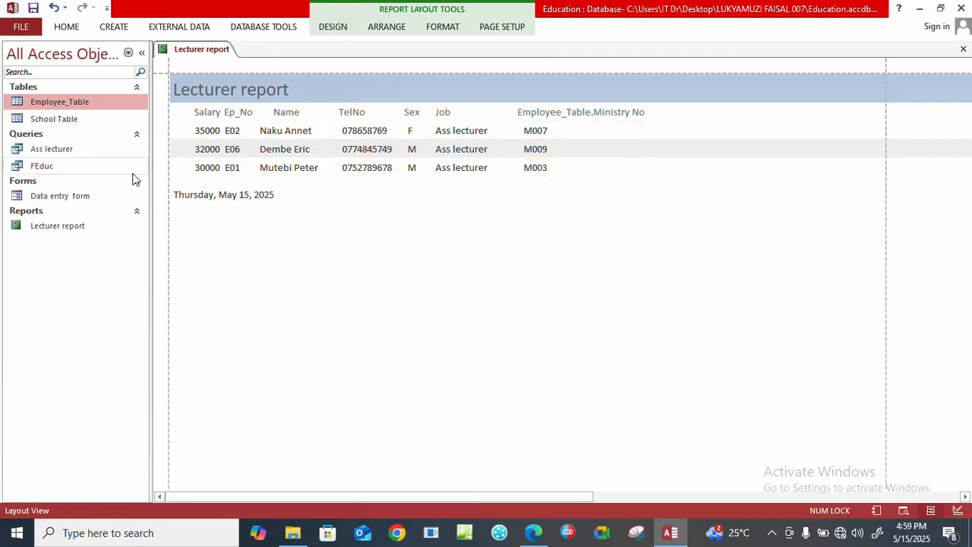
click(61, 27)
click(22, 75)
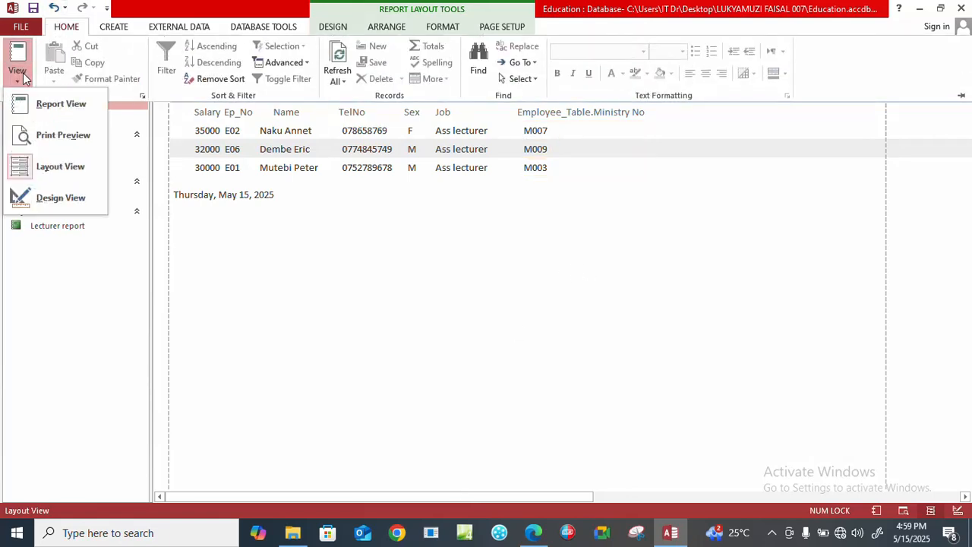
click(46, 103)
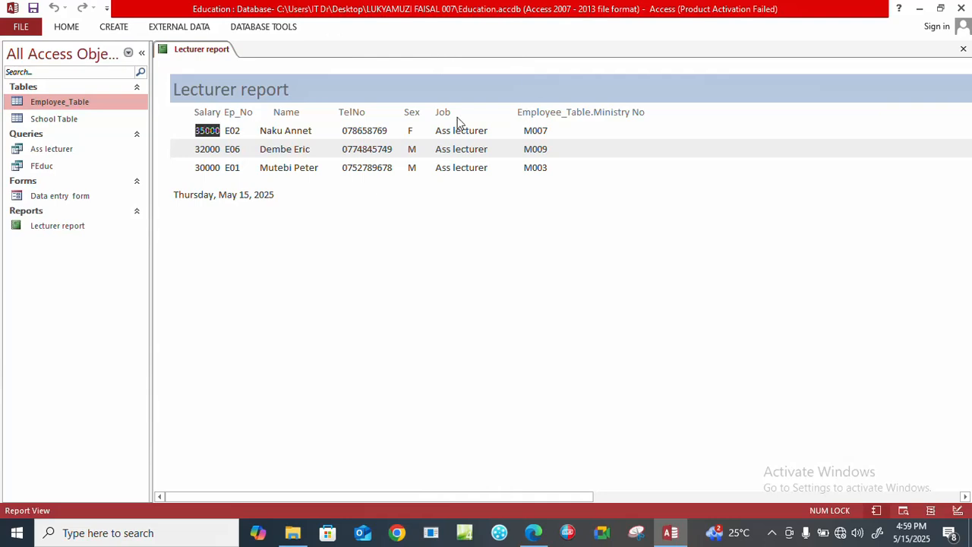
Close the Lecturer report and save its design changes.
click(22, 31)
click(27, 25)
click(963, 48)
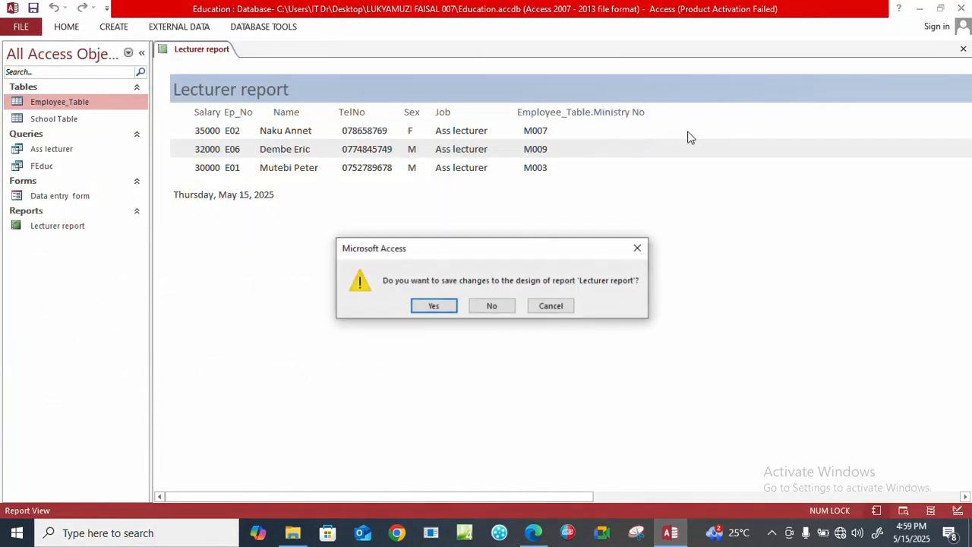
click(435, 305)
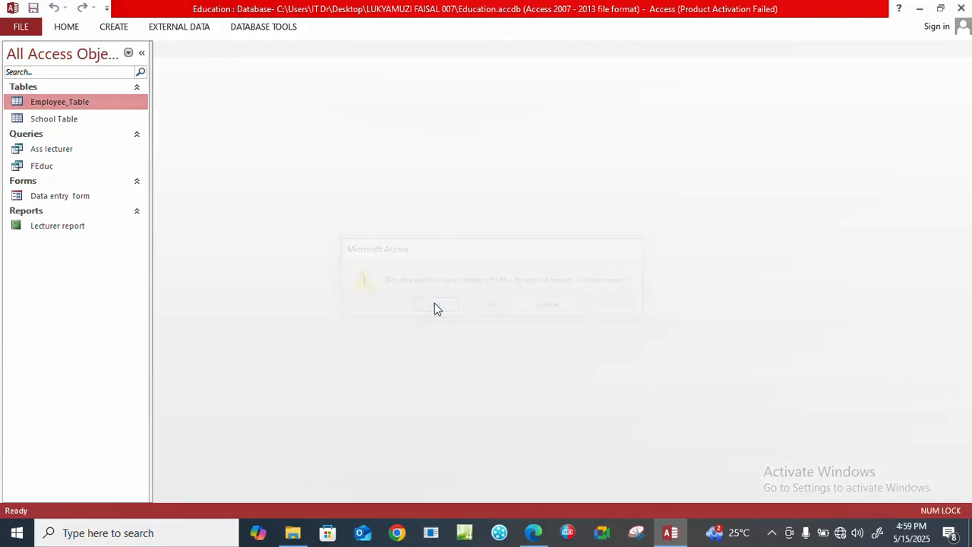
Review the reopened Lecturer report, close it, and check the footer requirement in part (viii) of the exam PDF in Edge.
click(65, 227)
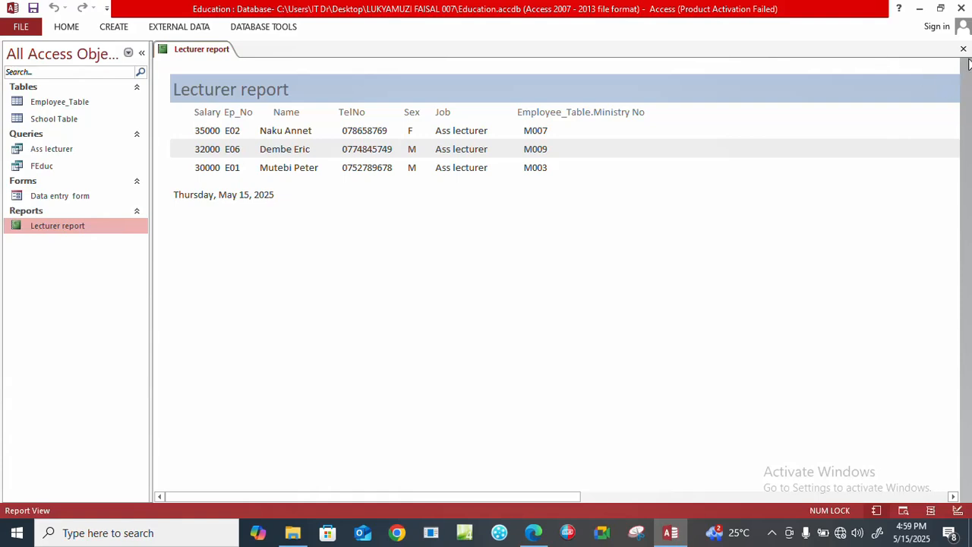
click(963, 49)
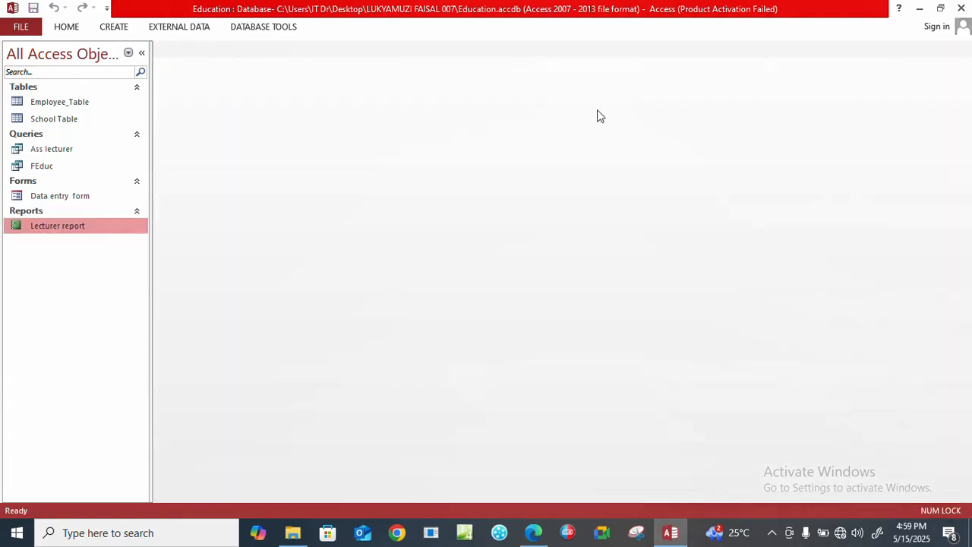
click(540, 535)
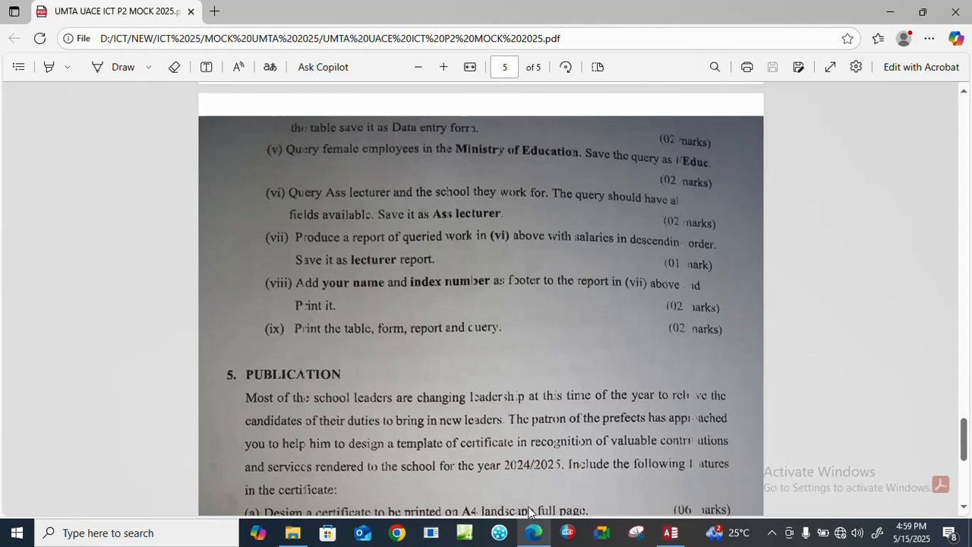
click(670, 532)
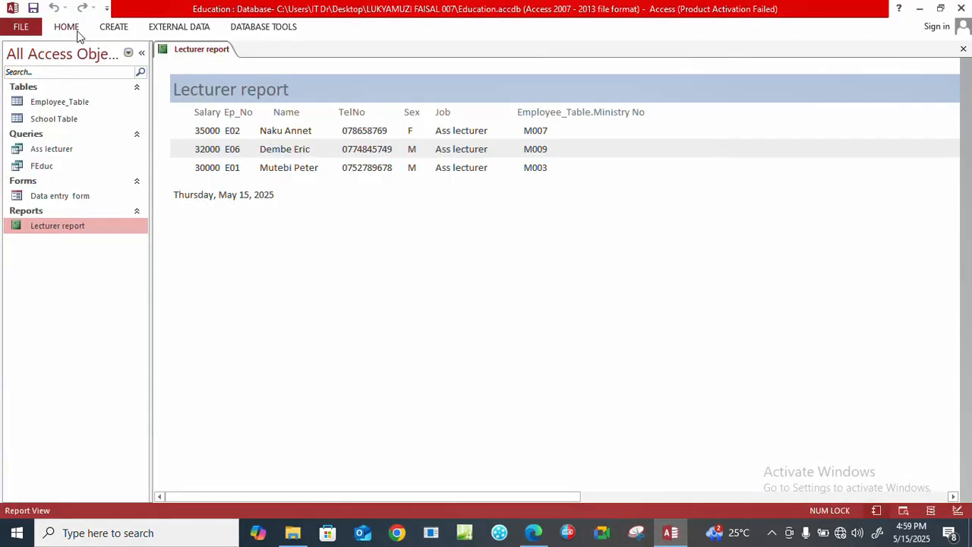
Open the Lecturer report in Design View and expand its empty Report Footer section by about one text line.
click(77, 35)
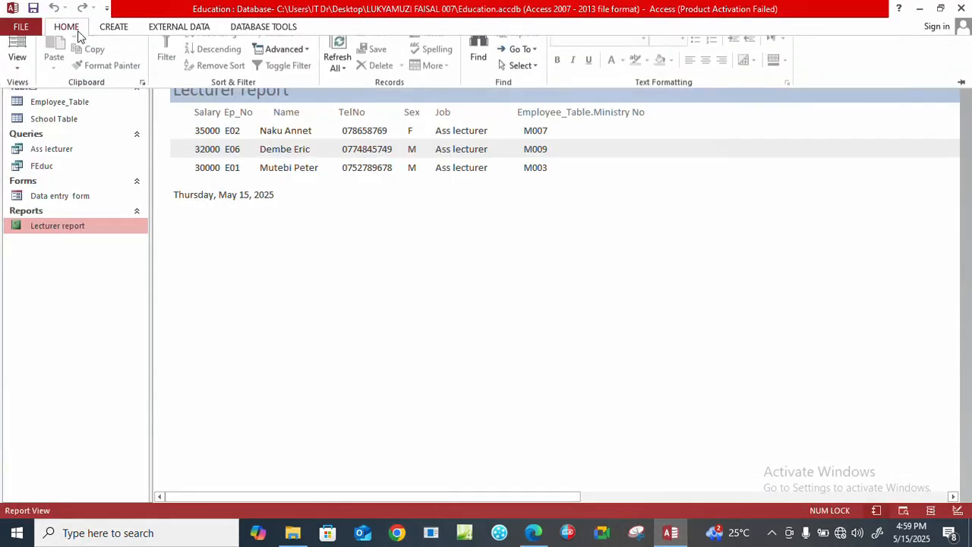
click(16, 80)
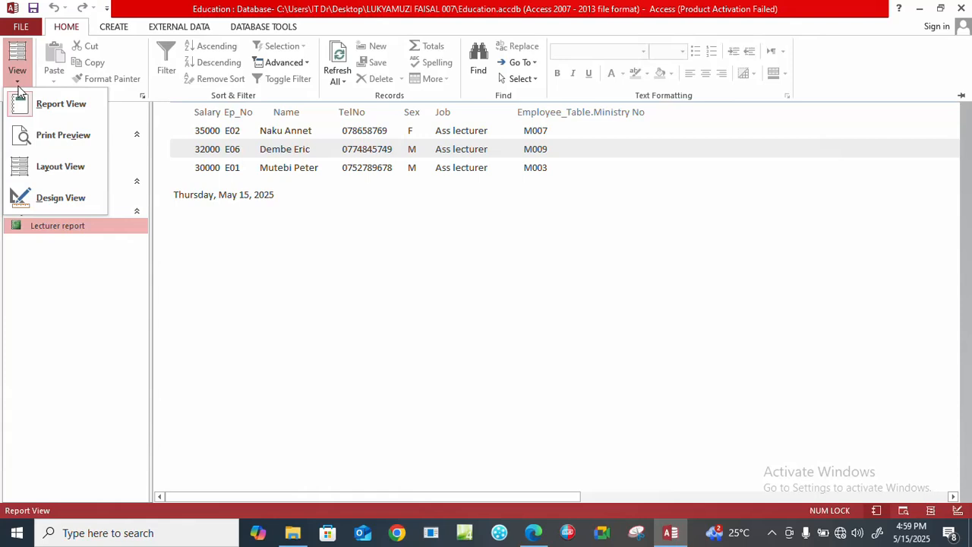
click(32, 189)
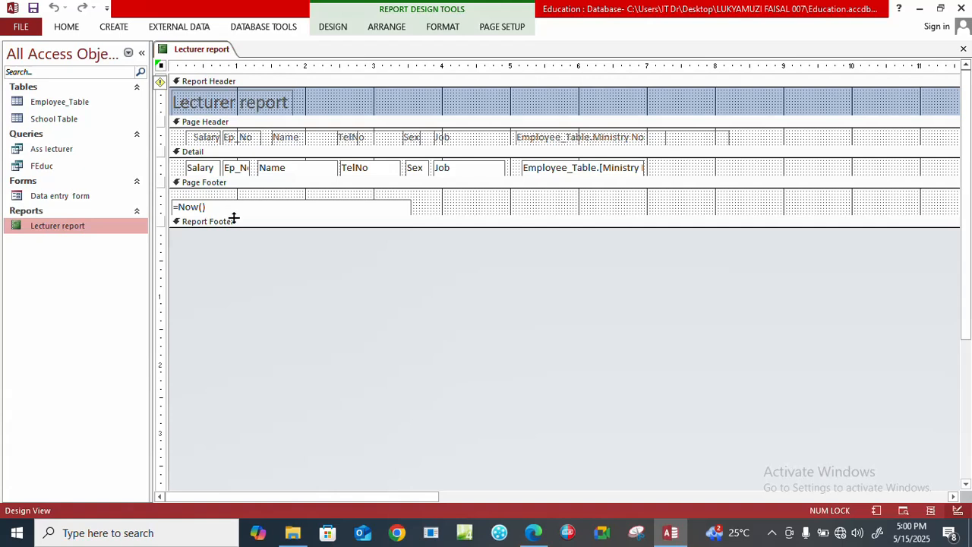
click(234, 221)
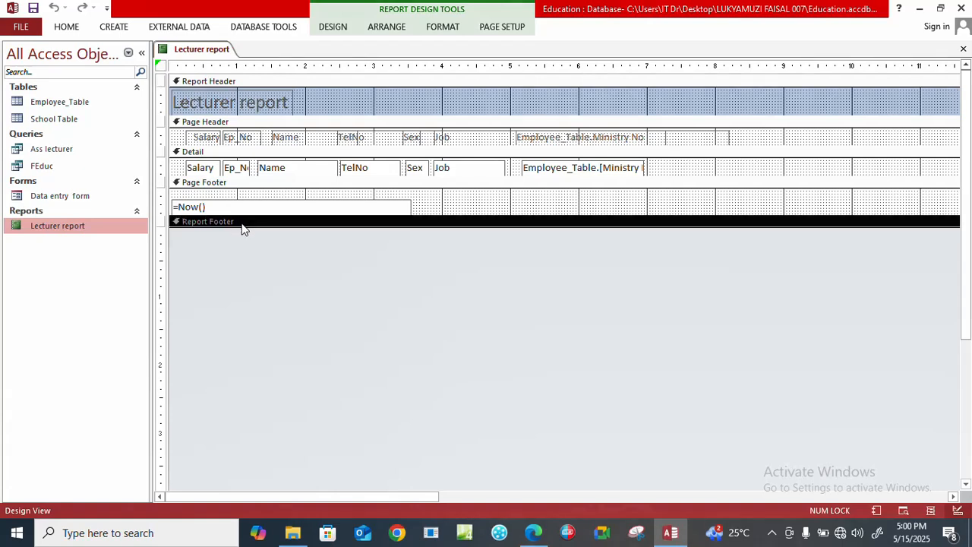
drag(241, 226, 237, 250)
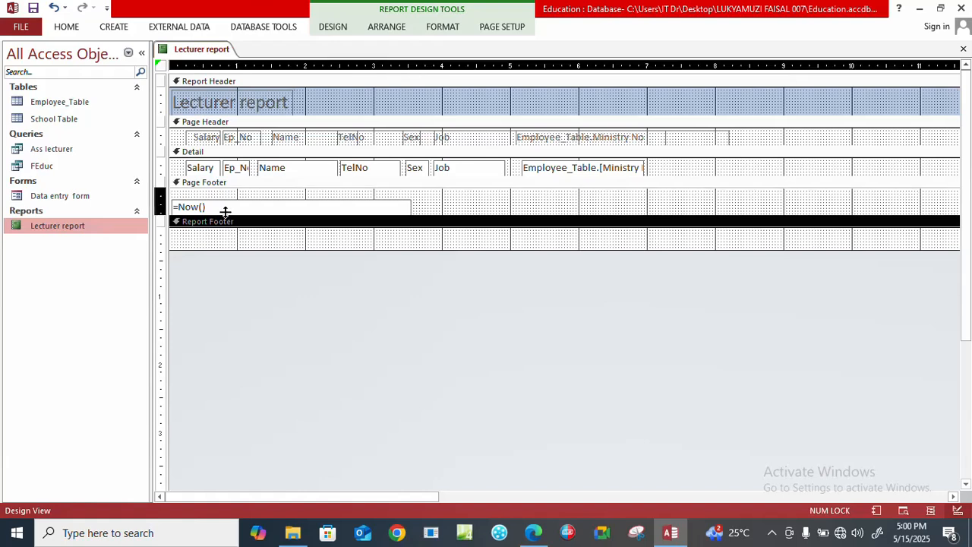
click(284, 259)
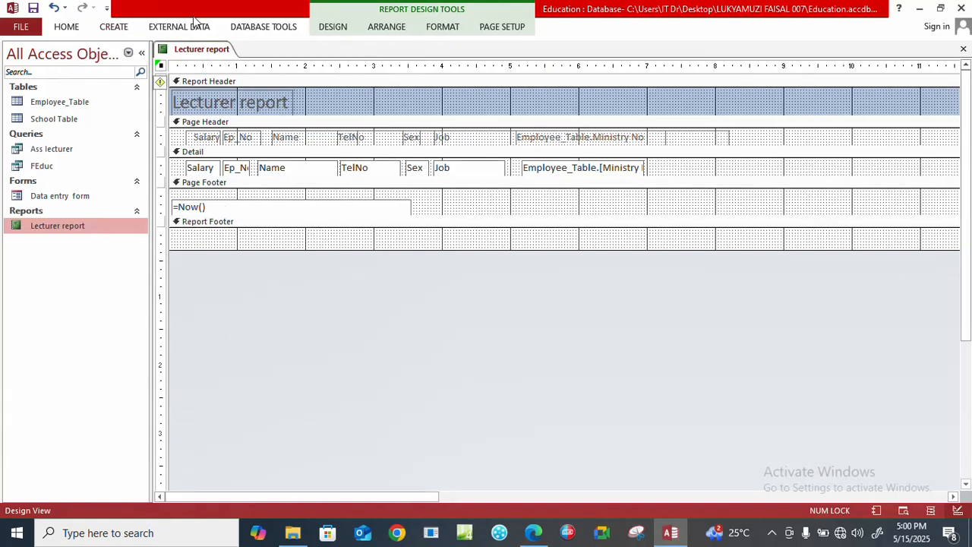
click(430, 30)
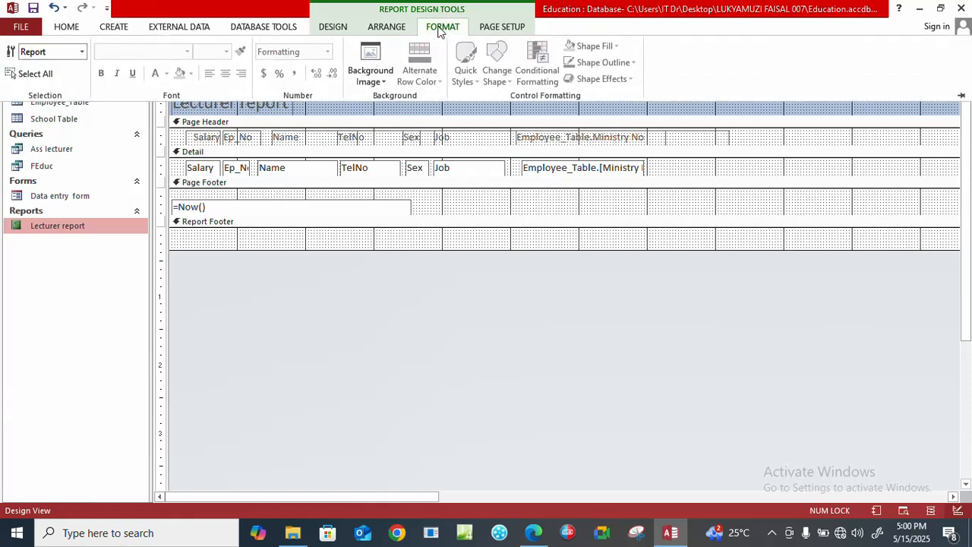
click(113, 27)
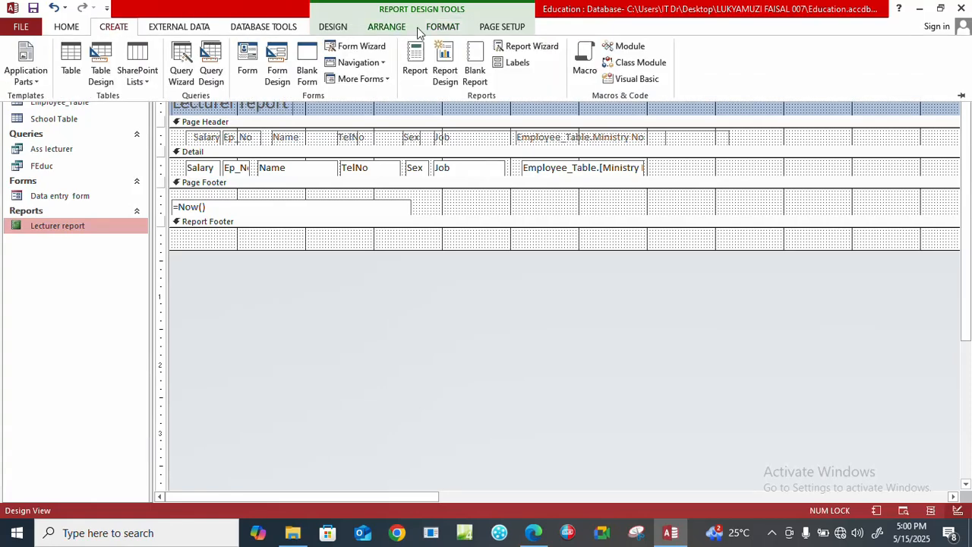
click(196, 238)
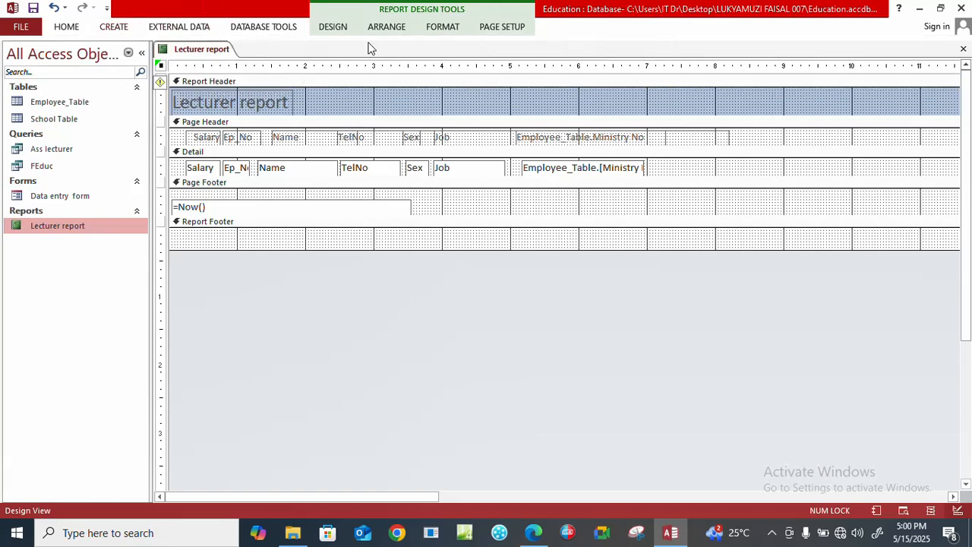
Add a label near the left end of the Report Footer section containing the candidate's name and index number.
click(335, 27)
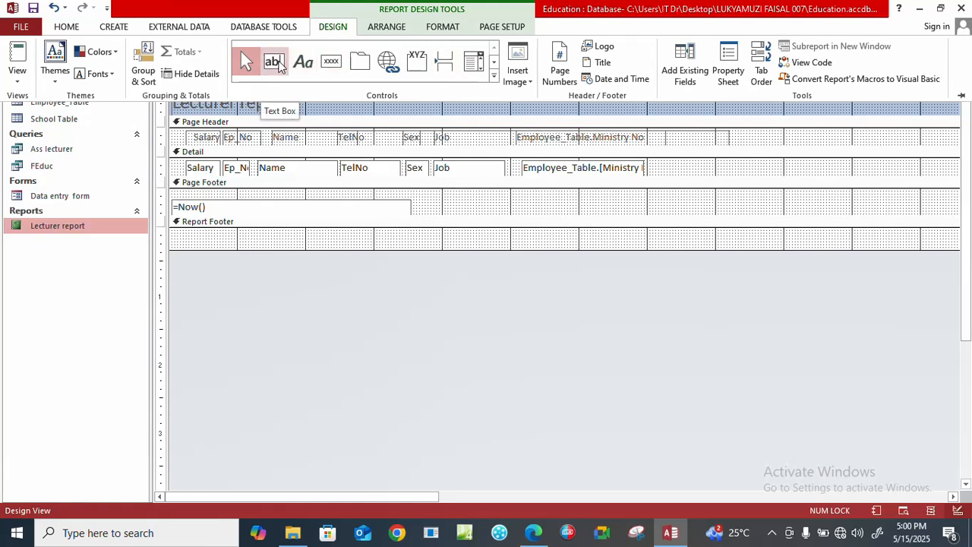
click(330, 63)
click(302, 62)
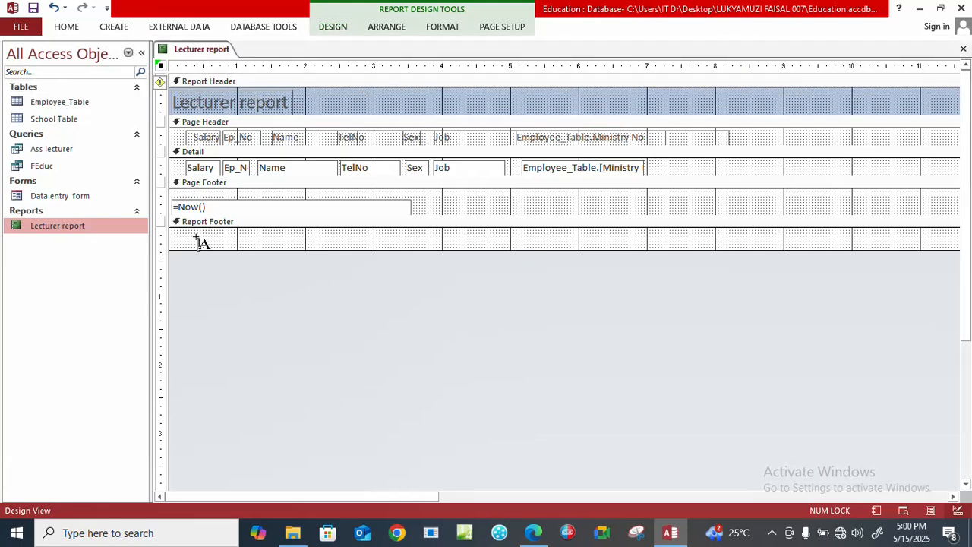
click(196, 237)
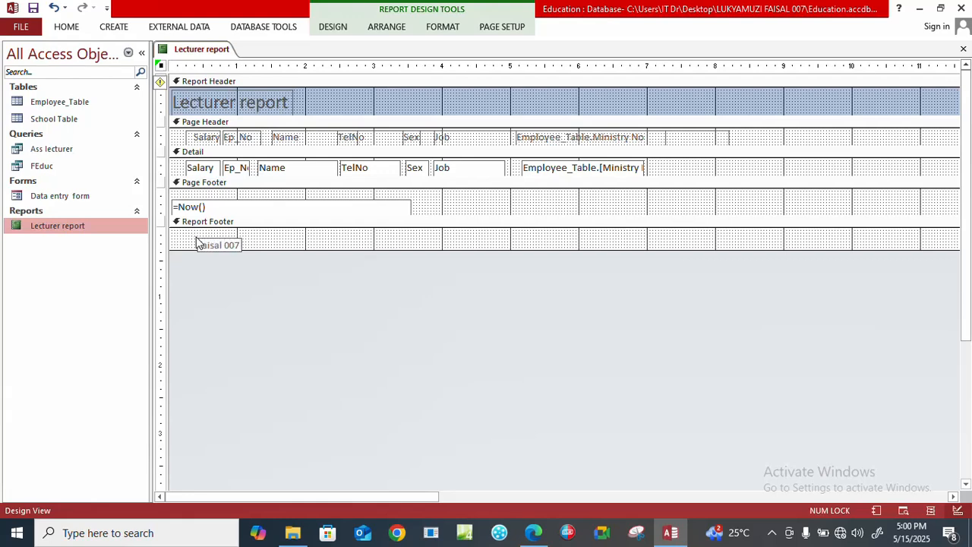
click(333, 280)
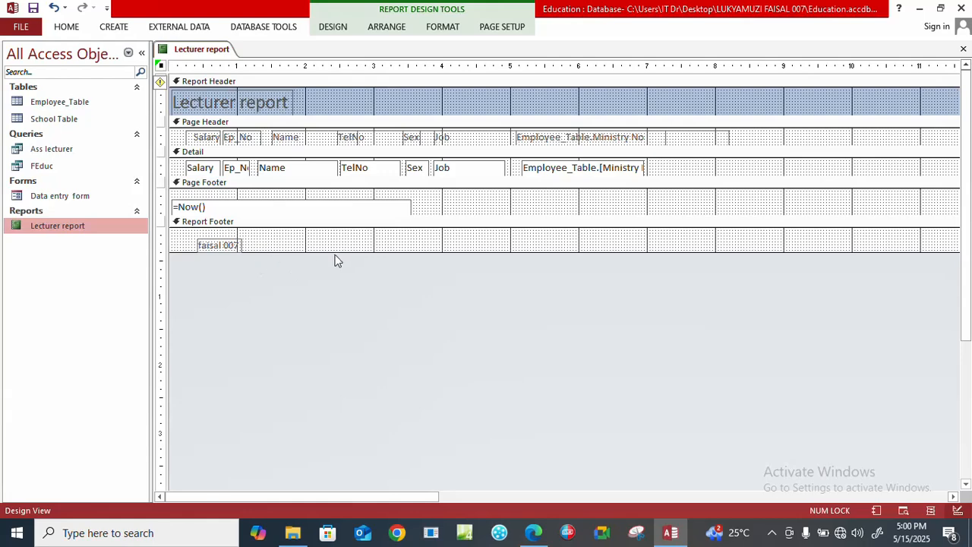
Display the Lecturer report with its footer in Report View and close it with the changes saved.
click(66, 27)
click(24, 50)
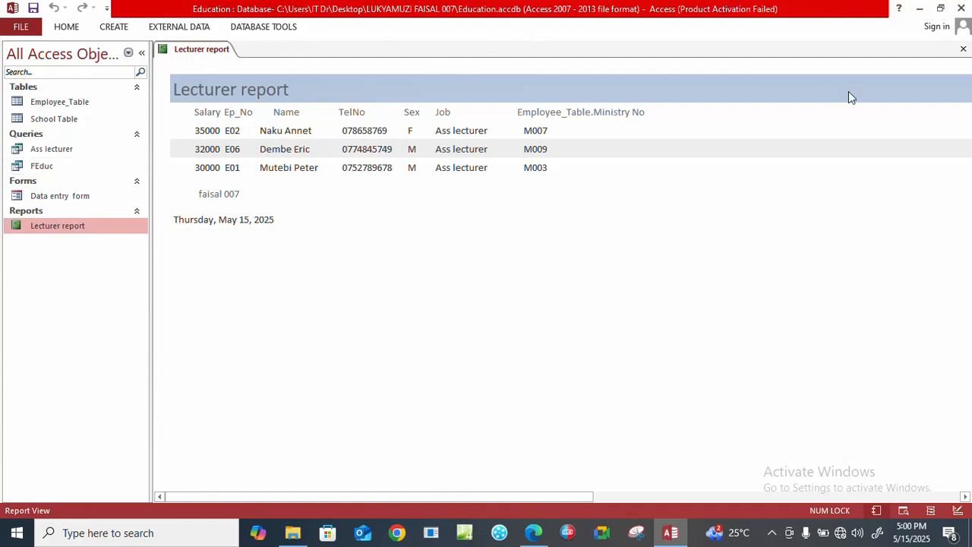
click(963, 48)
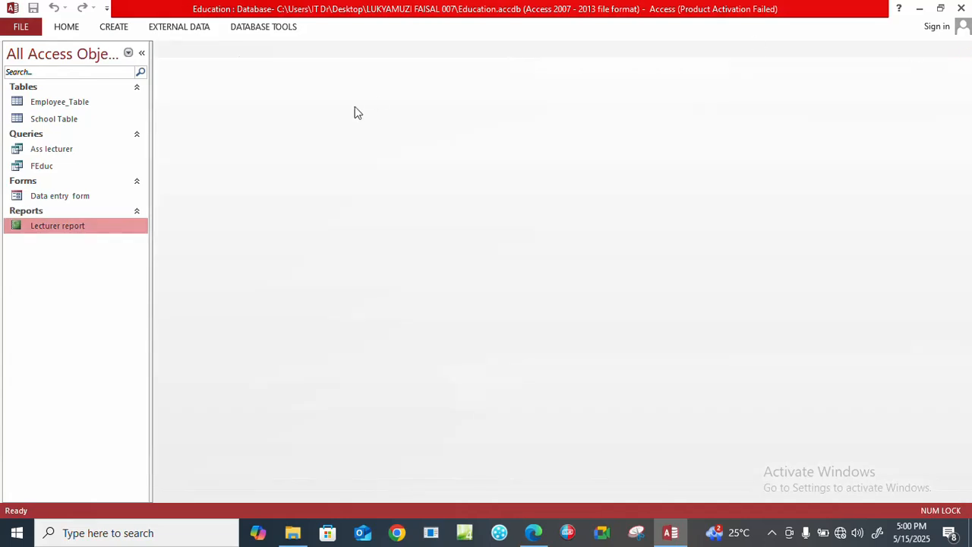
Check the footer in the saved Lecturer report and read the printing requirement in part (ix) of the exam PDF in Edge.
double_click(33, 228)
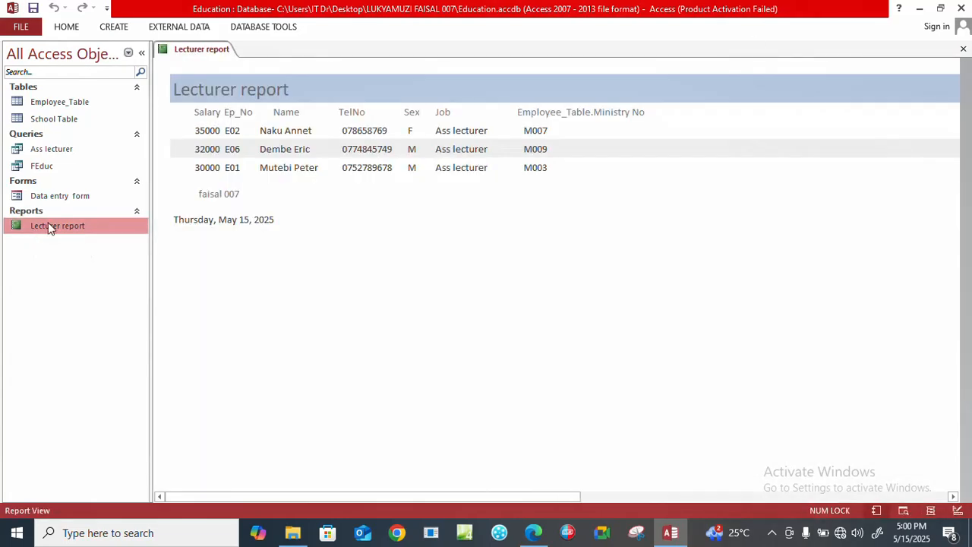
click(963, 49)
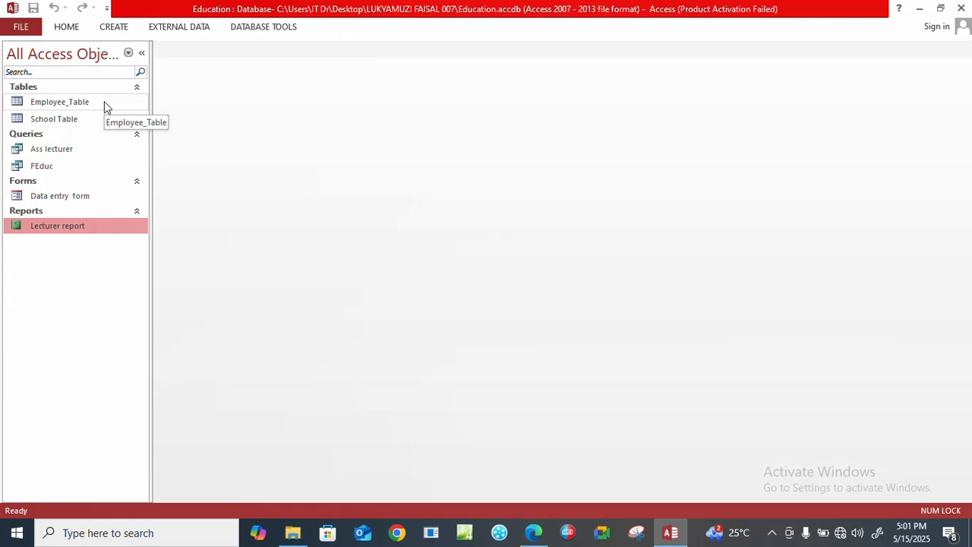
click(533, 533)
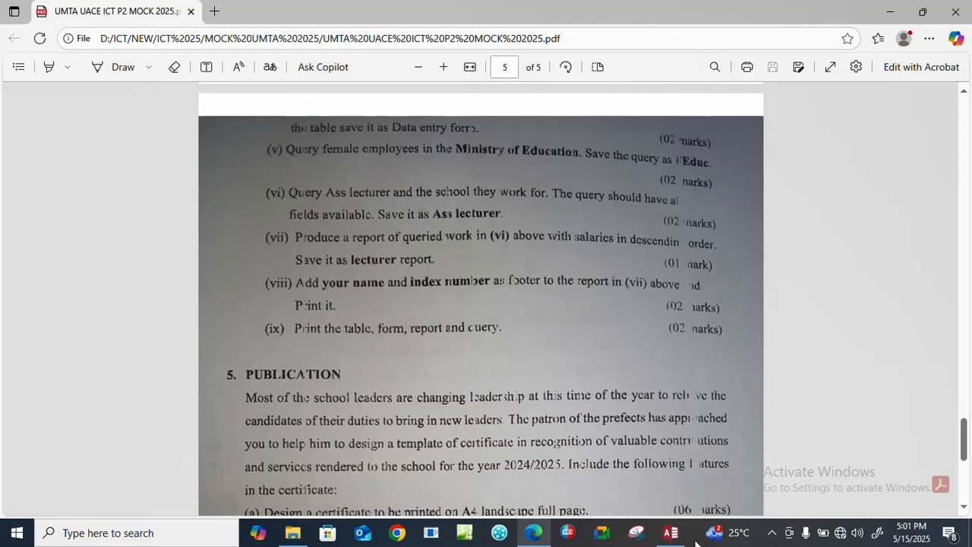
click(671, 532)
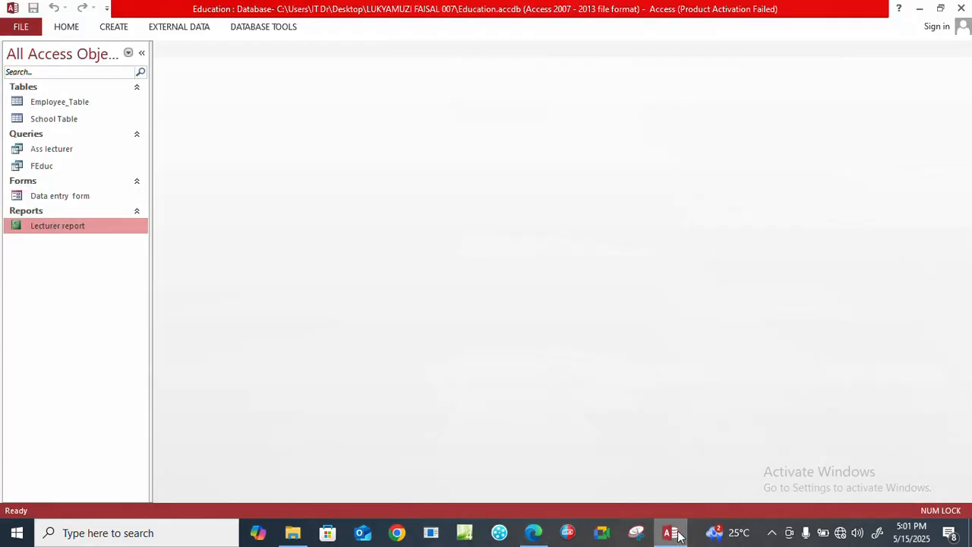
Open Employee_Table and bring up its print settings for the HP LaserJet 1020, including the page setup.
double_click(52, 106)
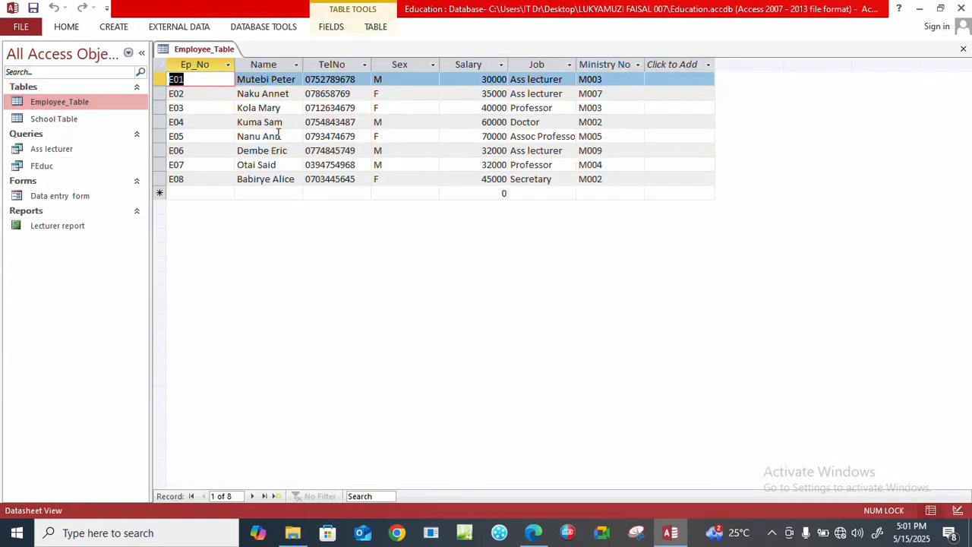
key(ctrl+p)
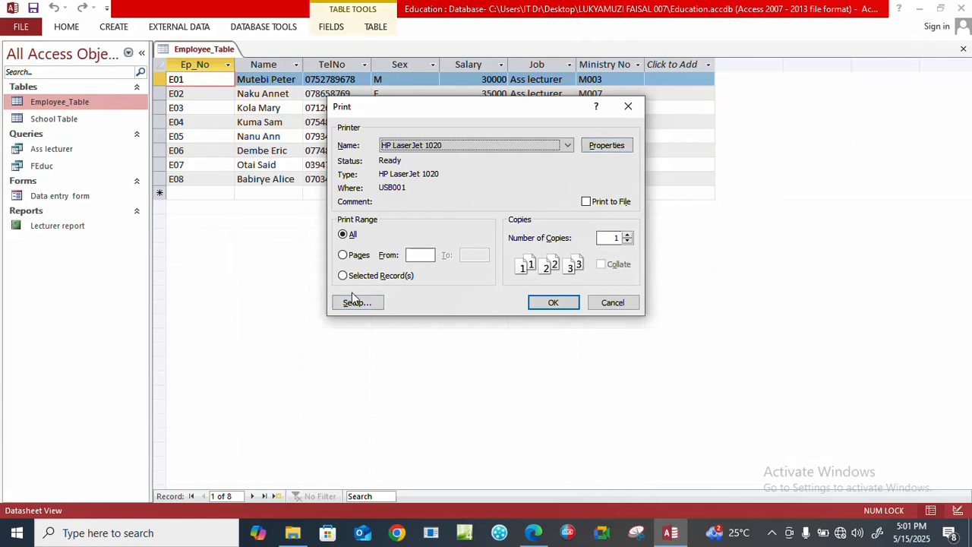
click(612, 144)
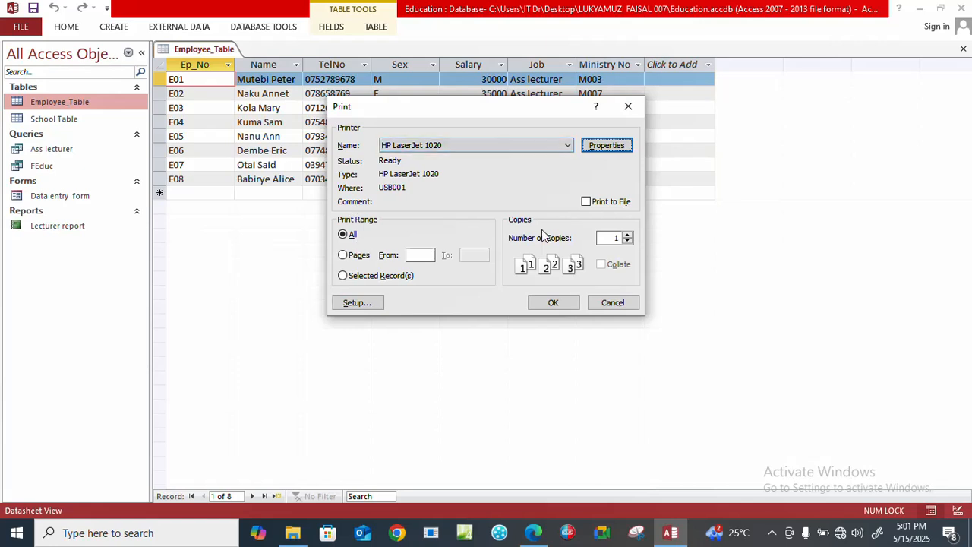
click(345, 301)
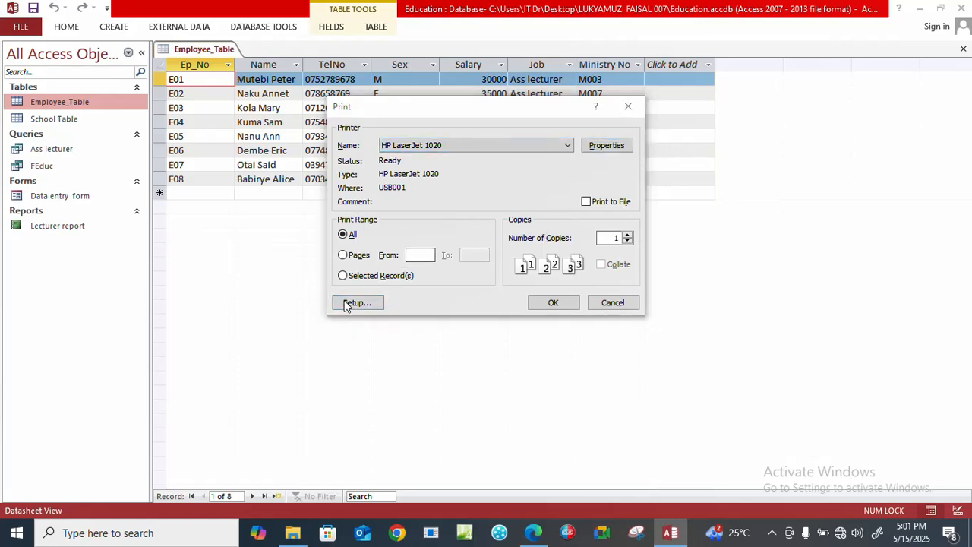
Review the basics, finishing, effects and paper/quality properties of the HP LaserJet 1020, and dismiss the print settings without printing.
click(606, 145)
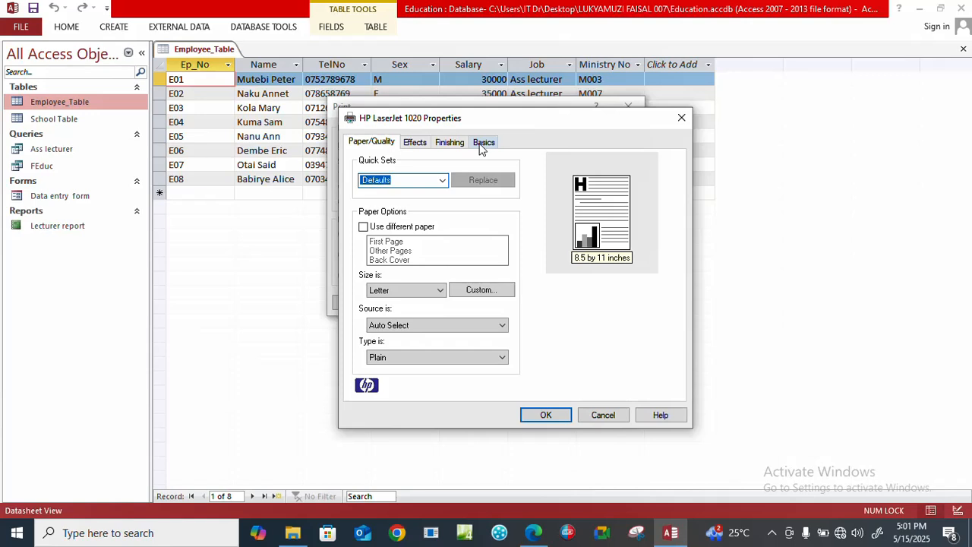
click(481, 145)
click(445, 146)
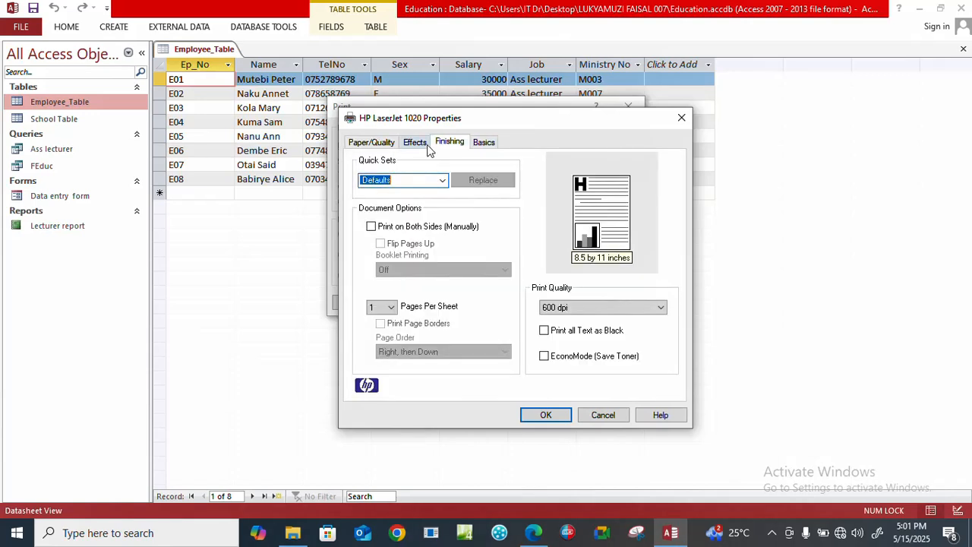
click(422, 144)
click(381, 147)
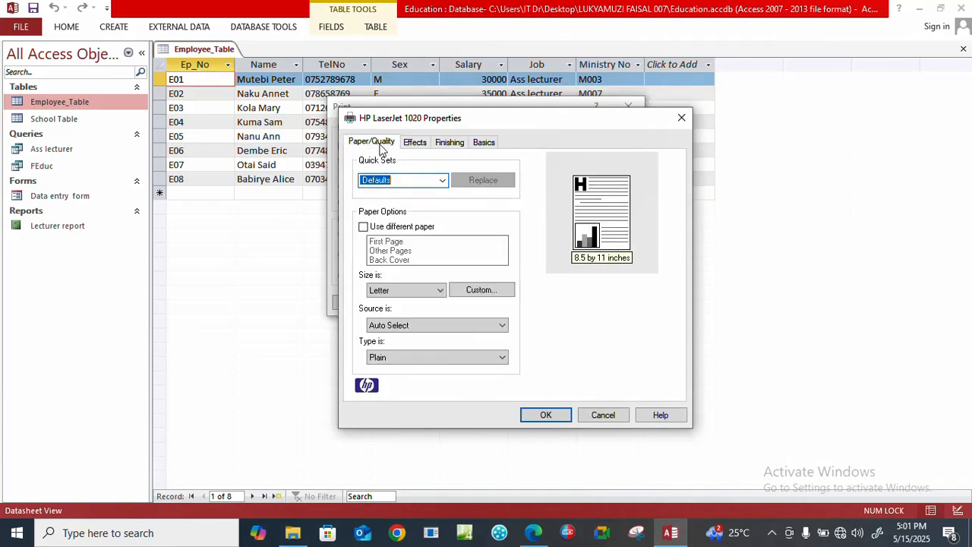
click(612, 416)
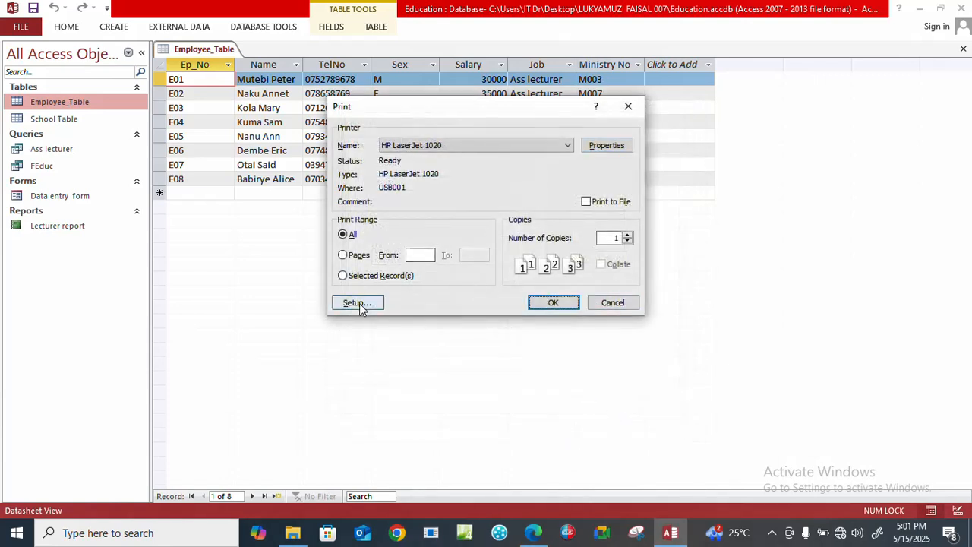
click(615, 304)
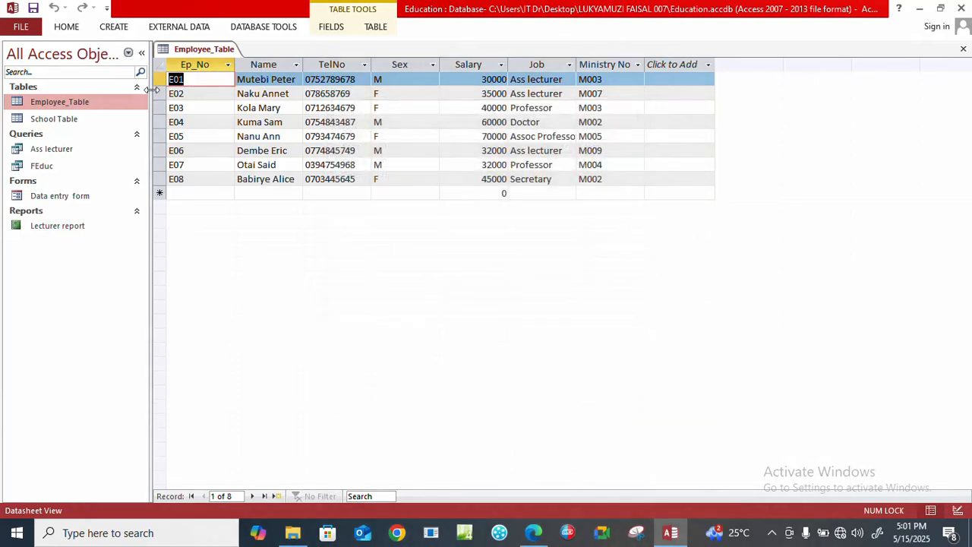
Open School Table, bring up its print settings, and dismiss them without printing.
double_click(45, 126)
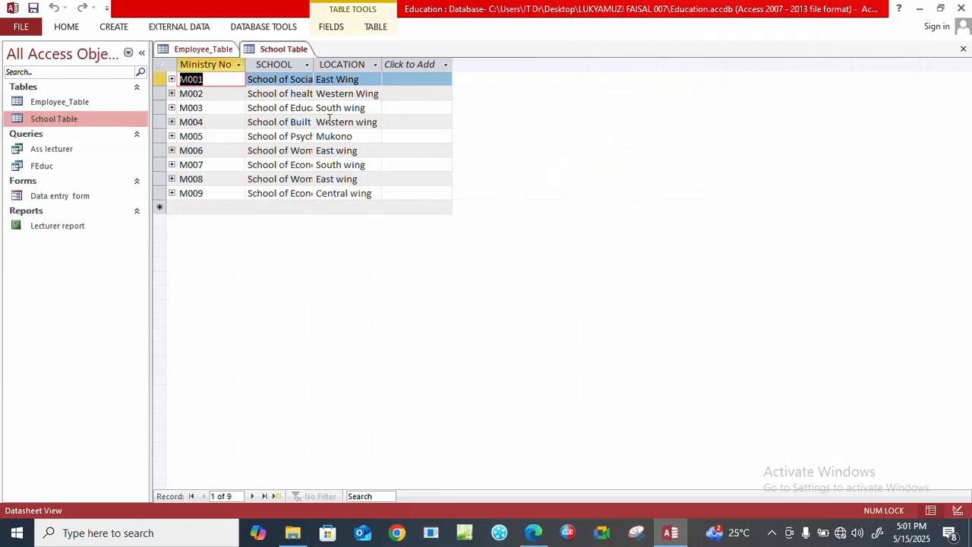
key(ctrl+p)
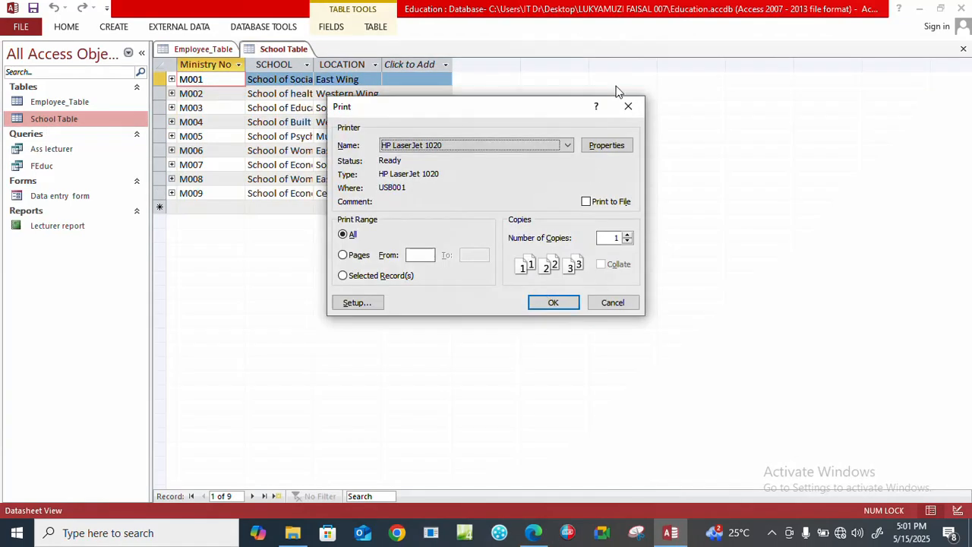
click(625, 106)
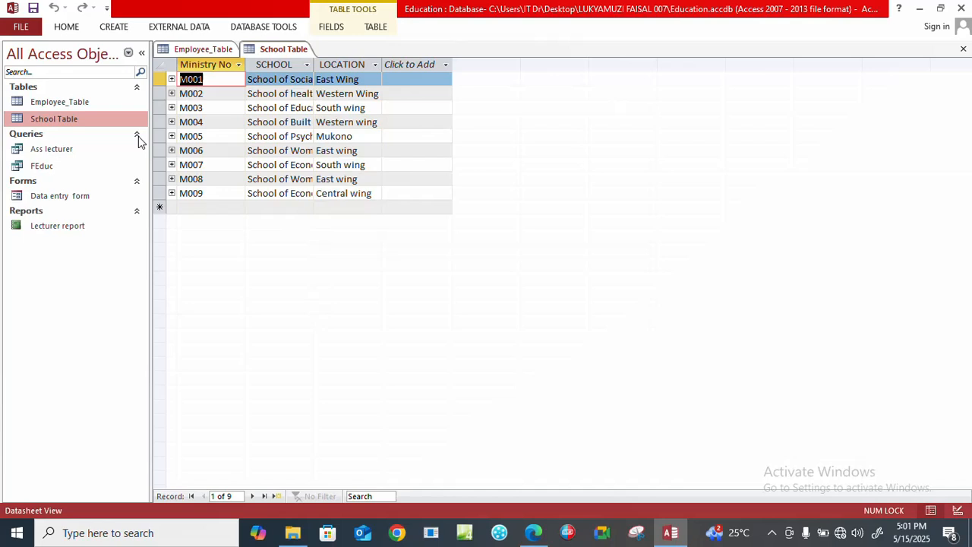
Open the Ass lecturer and FEduc queries, the Data entry form and the Lecturer report for viewing.
click(44, 154)
double_click(43, 151)
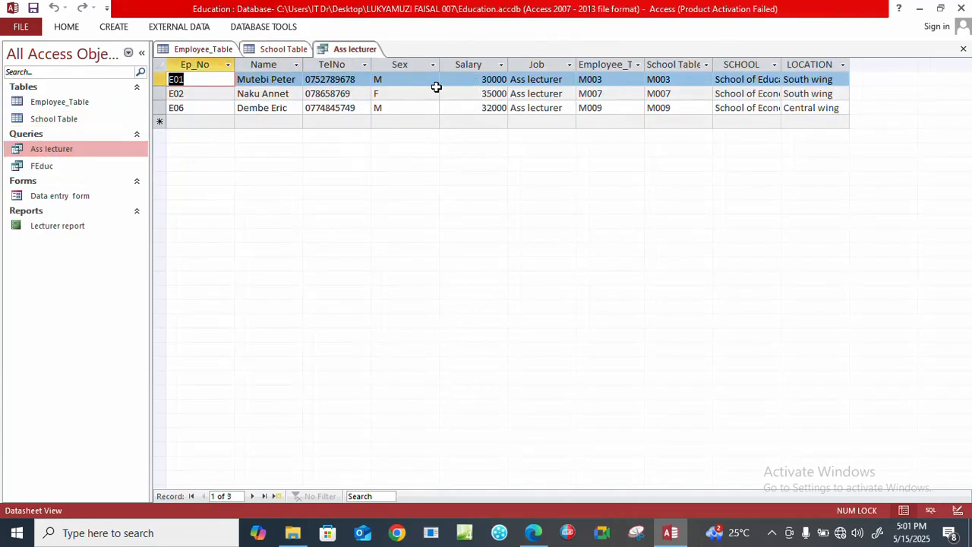
double_click(34, 166)
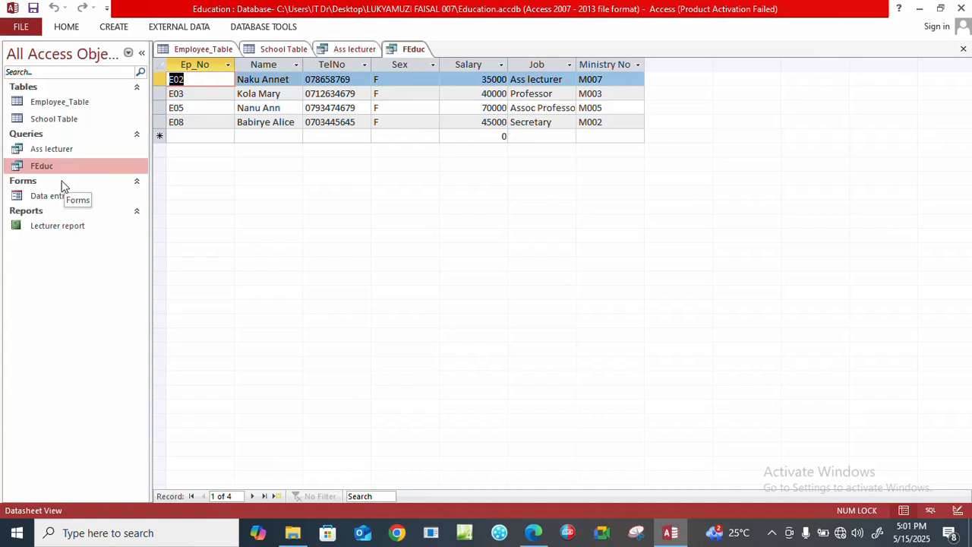
double_click(53, 203)
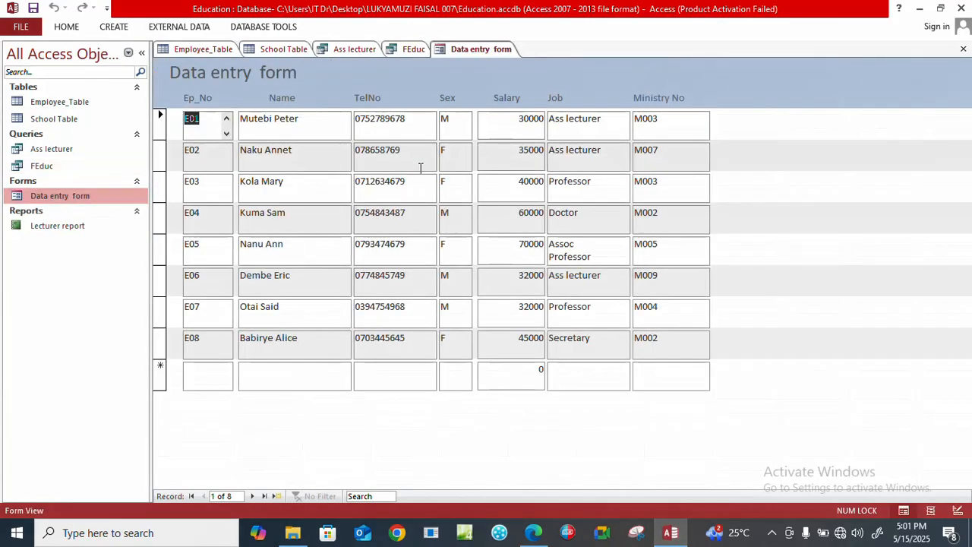
double_click(58, 225)
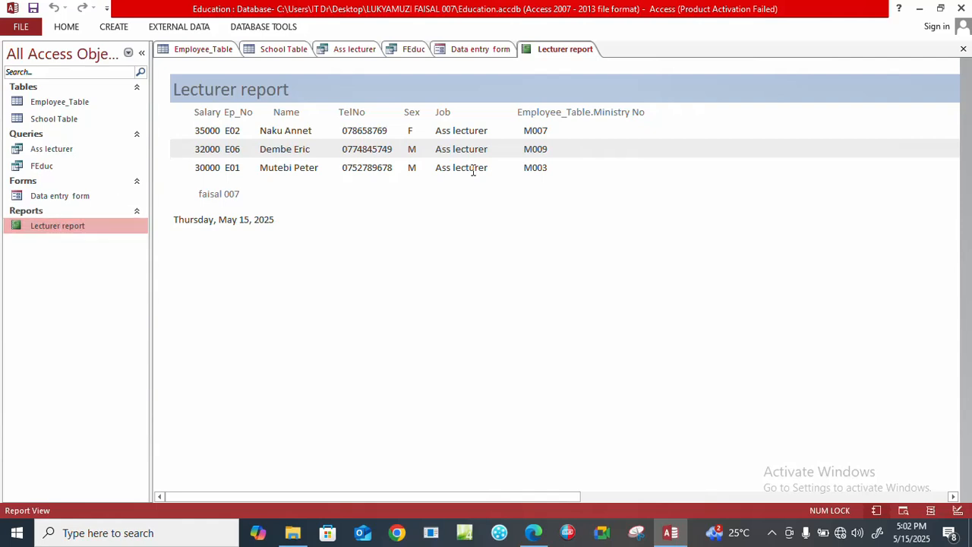